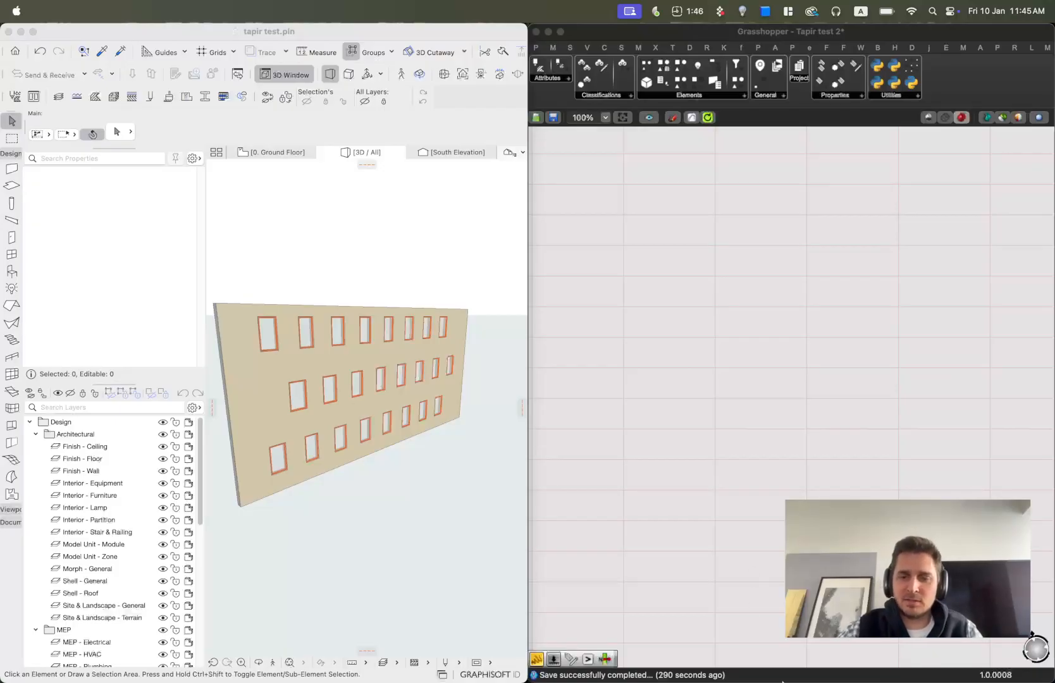
pyautogui.moveTo(770, 671)
pyautogui.click(574, 669)
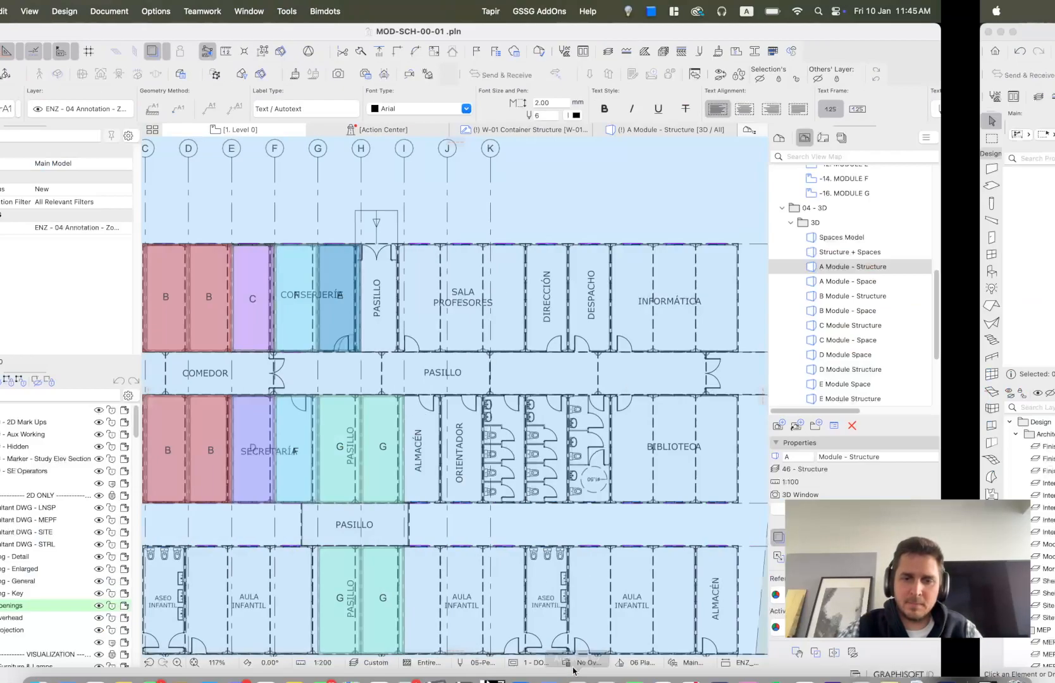
pyautogui.click(601, 670)
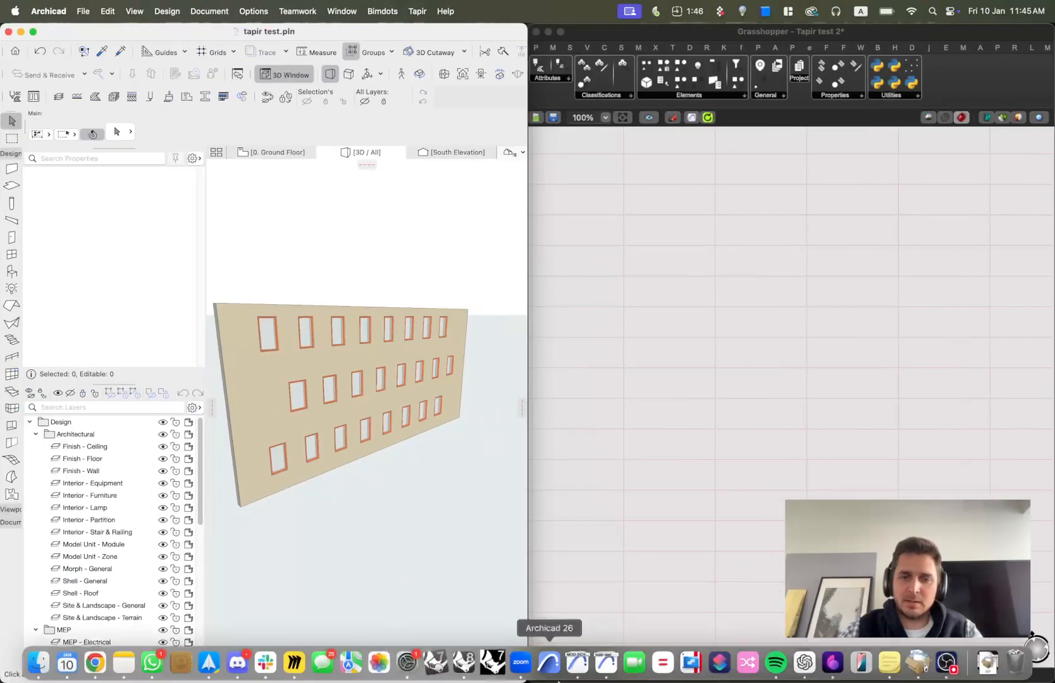
pyautogui.hotkey('ctrl', 'Up')
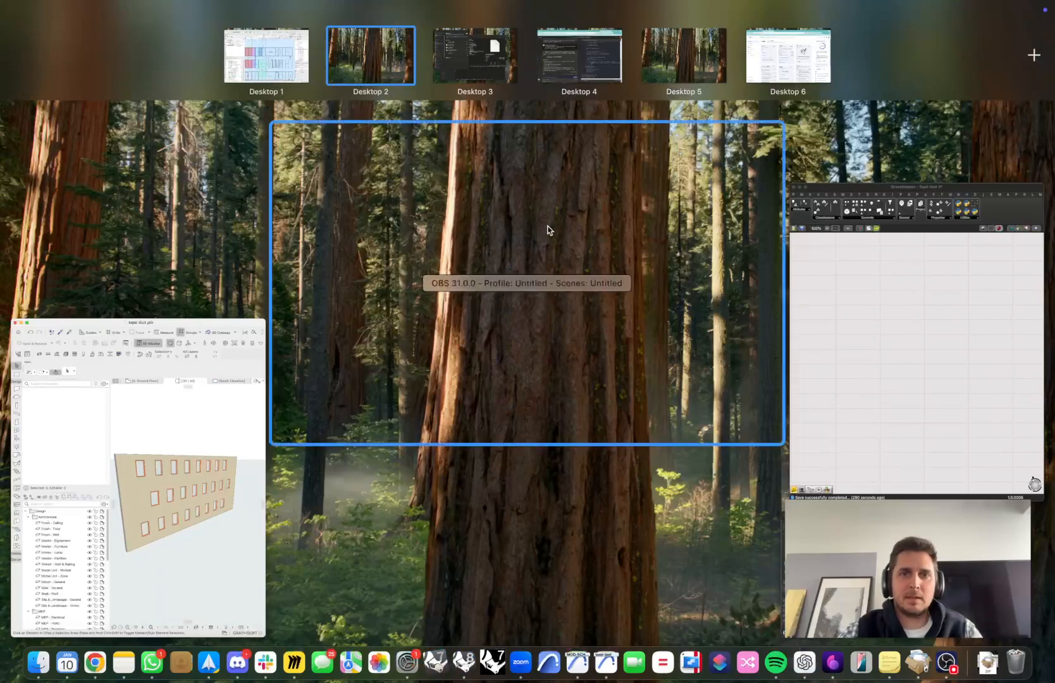
pyautogui.click(910, 354)
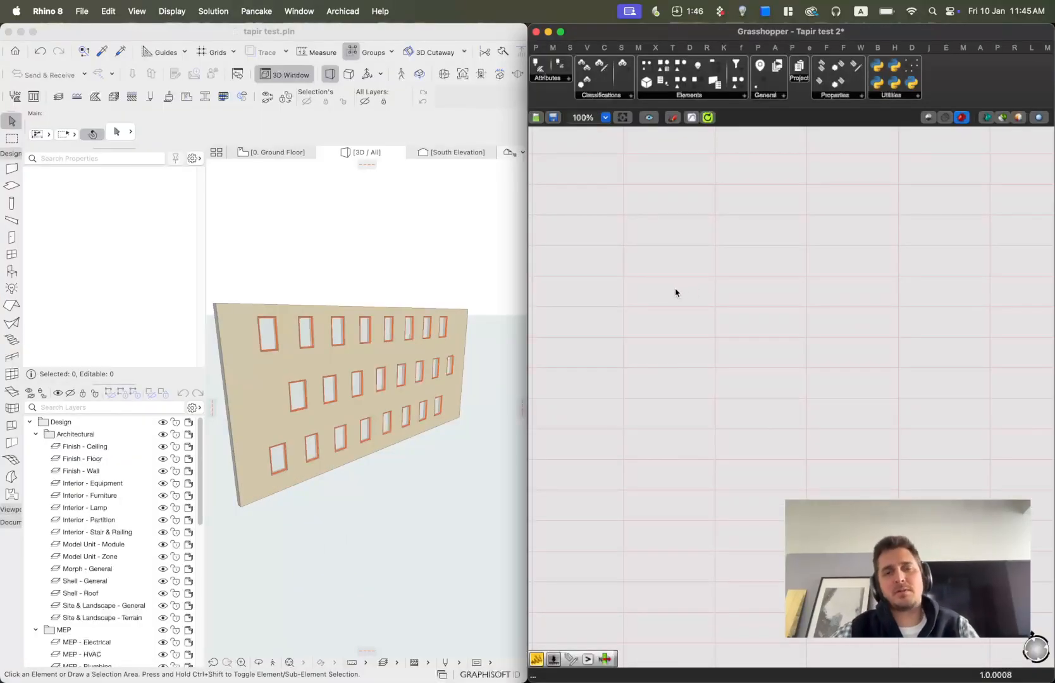
# Orbit and zoom the Archicad 3D view to examine the wall with windows and the columns.
pyautogui.moveTo(658, 33); pyautogui.dragTo(1053, 243)
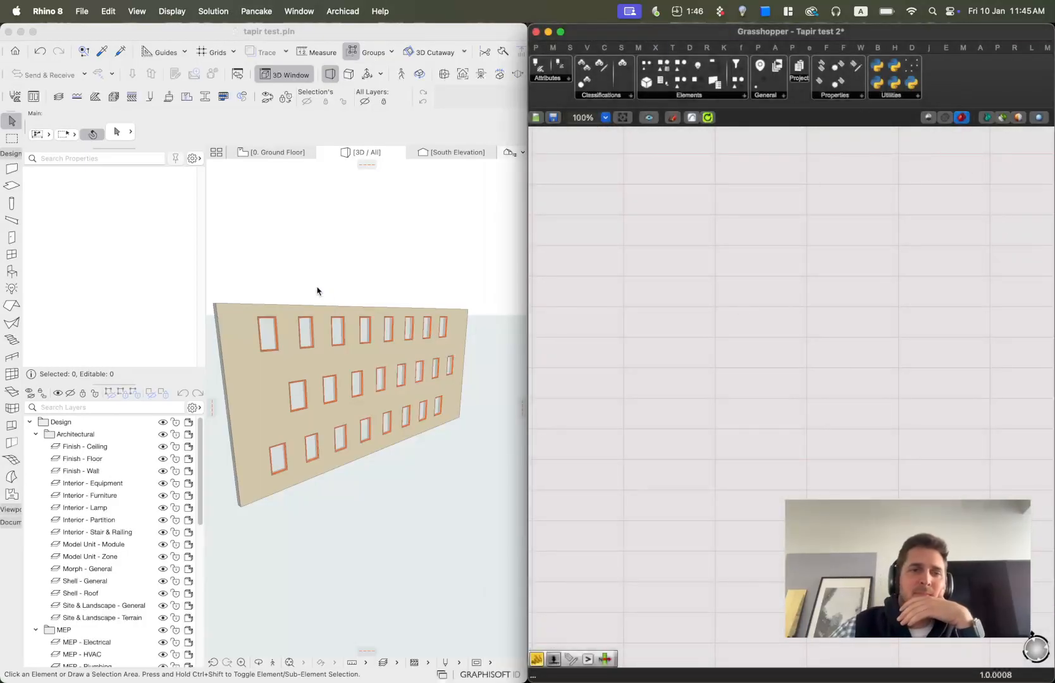
pyautogui.click(299, 32)
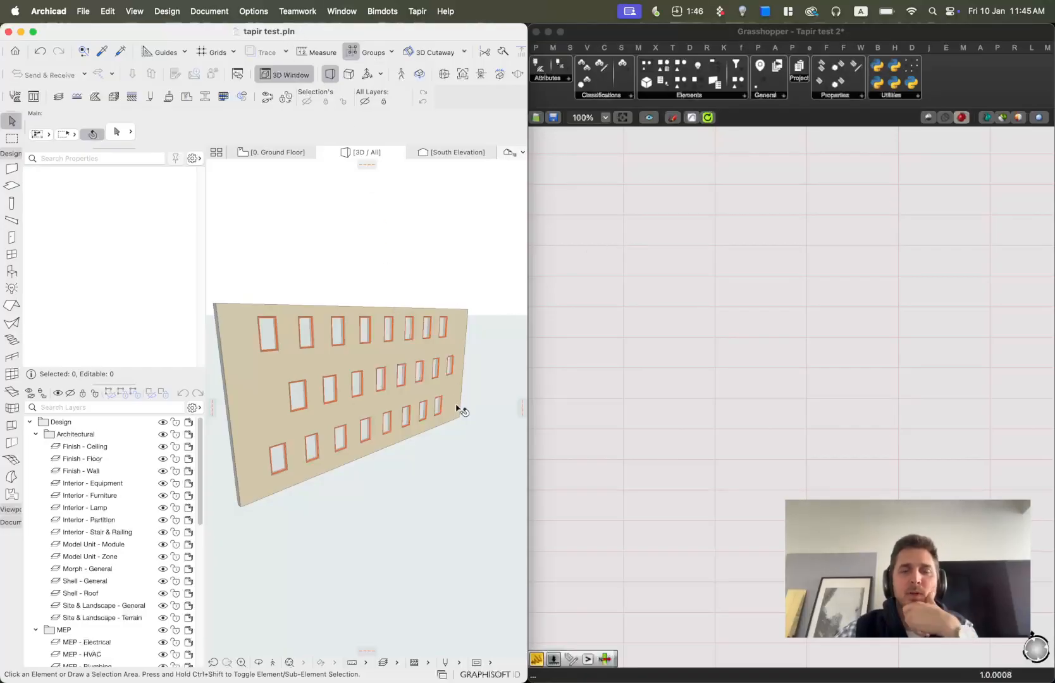
pyautogui.scroll(-10, 444, 370)
pyautogui.moveTo(406, 308); pyautogui.dragTo(363, 478, button='middle')
pyautogui.moveTo(381, 467); pyautogui.dragTo(252, 259)
pyautogui.press('Escape')
pyautogui.scroll(5, 506, 307)
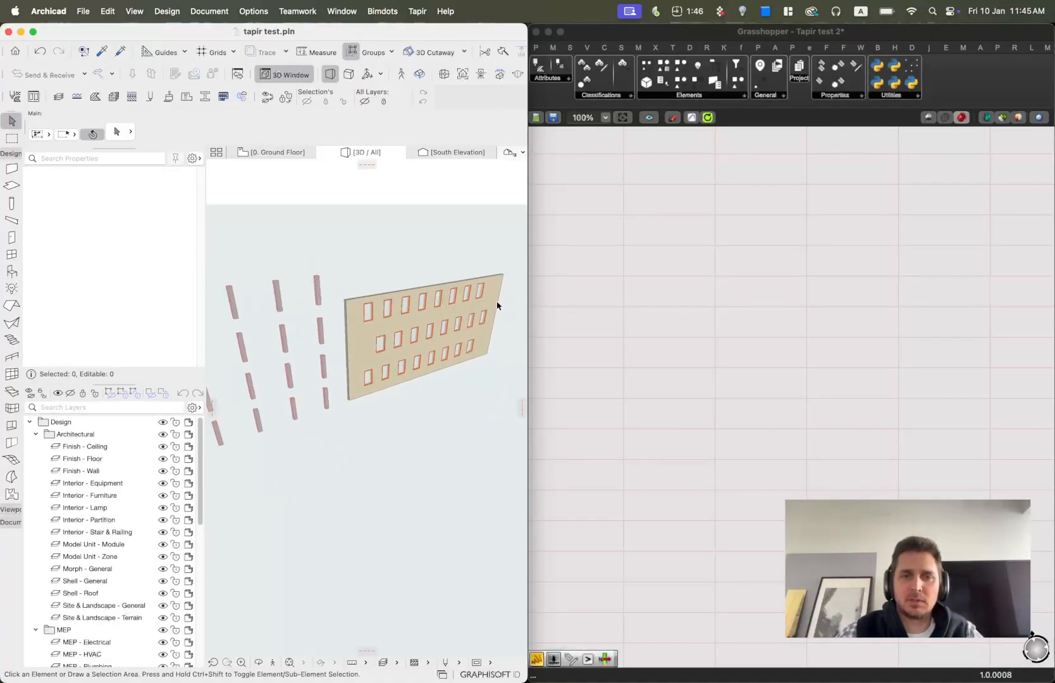
pyautogui.click(494, 318)
pyautogui.press('Escape')
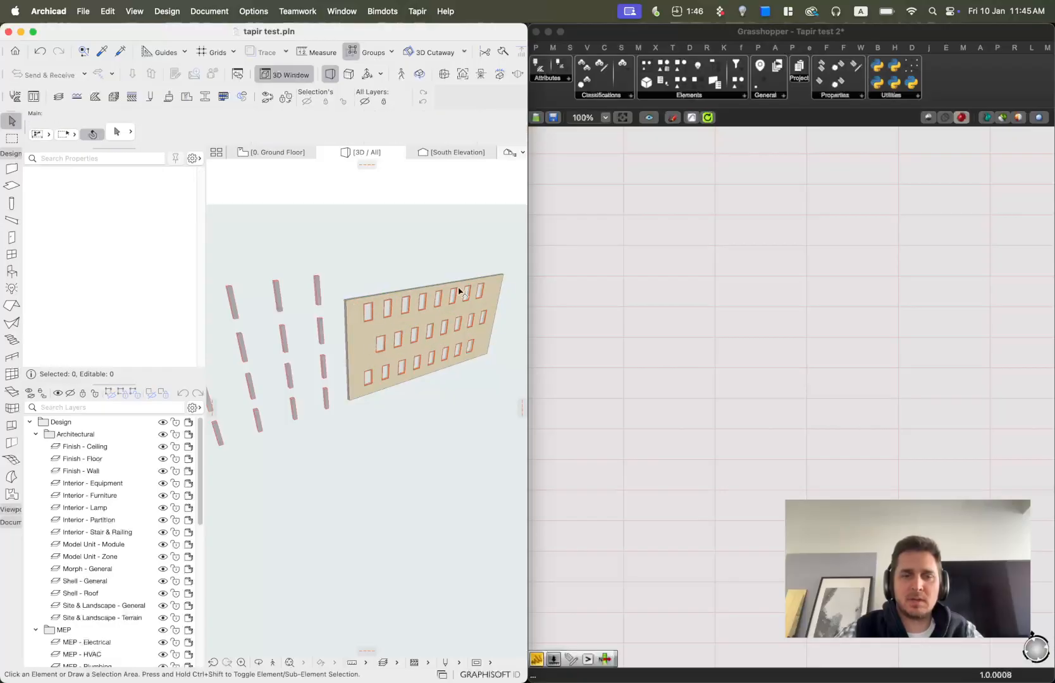
pyautogui.keyDown('shift'); pyautogui.moveTo(412, 329); pyautogui.dragTo(458, 337, button='middle'); pyautogui.keyUp('shift')
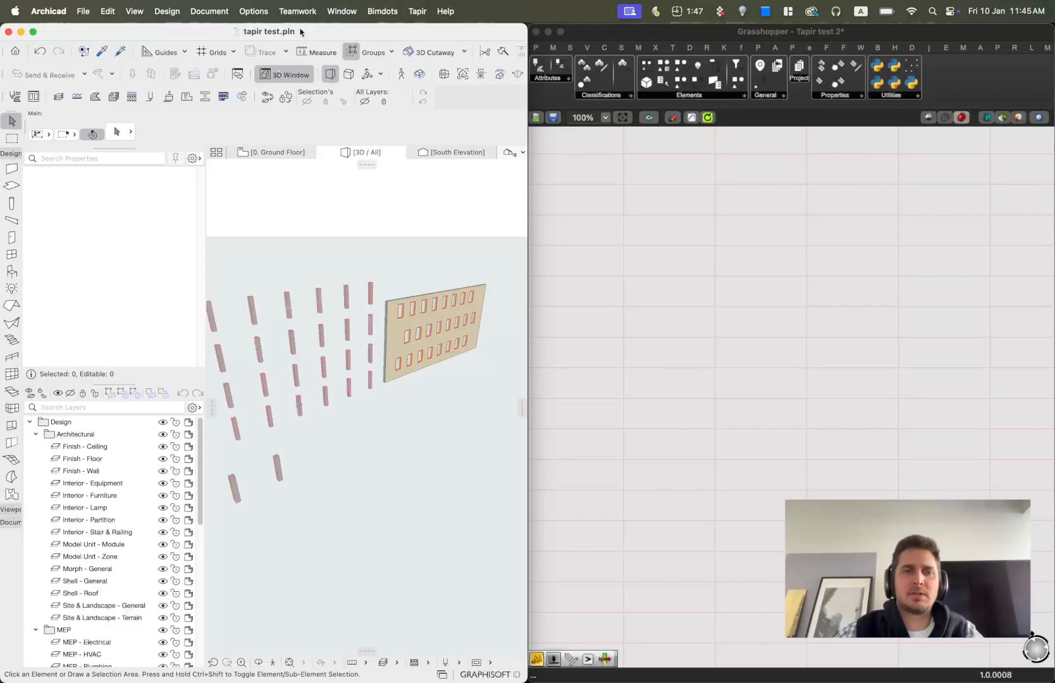
# Switch to the ground floor plan and open the About Tapir dialog to check its version and port.
pyautogui.click(420, 12)
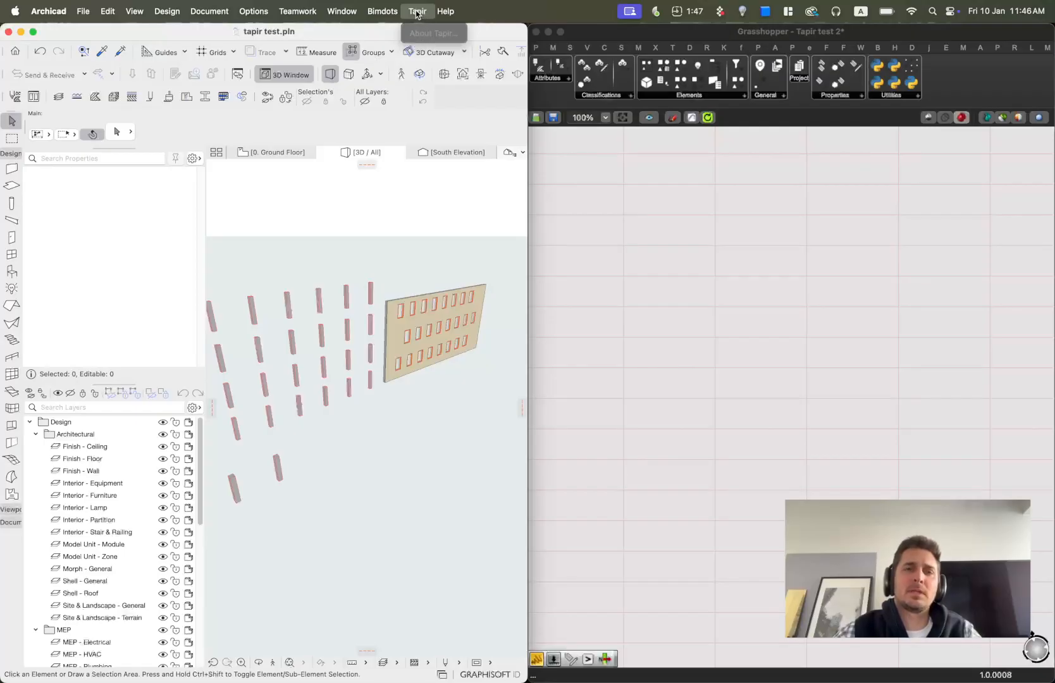
pyautogui.click(249, 216)
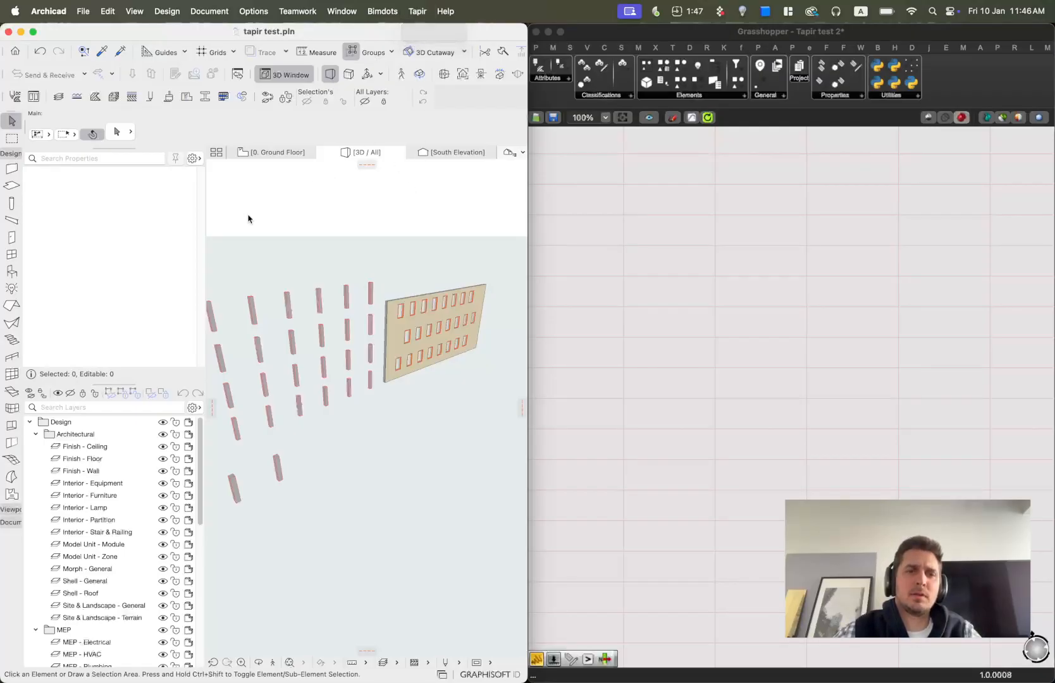
pyautogui.click(262, 153)
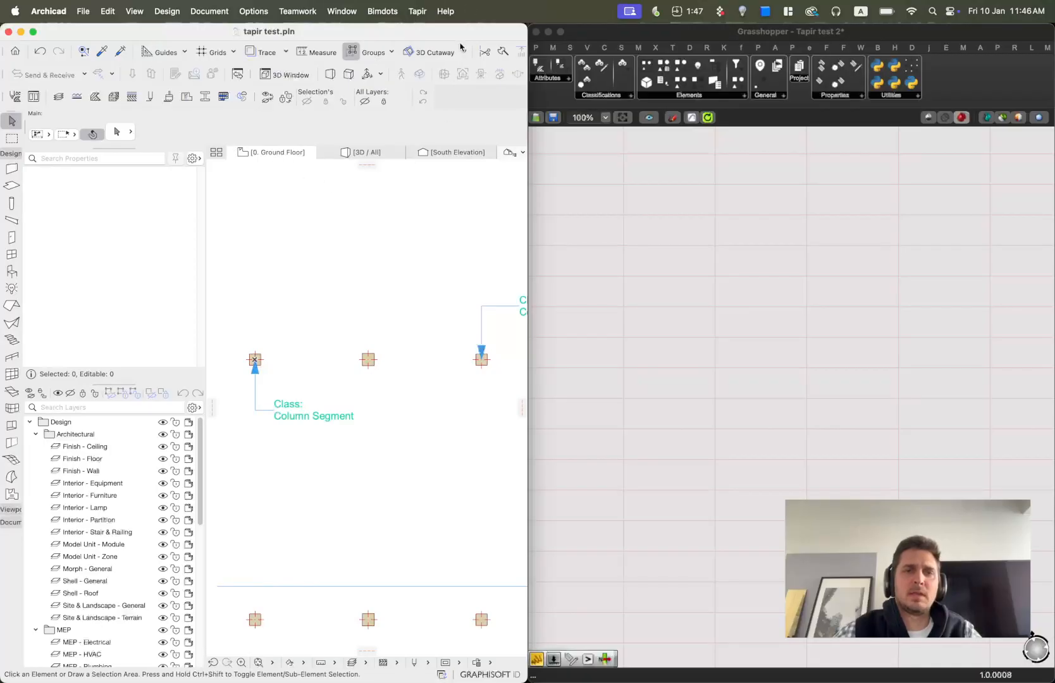
pyautogui.click(418, 11)
pyautogui.click(451, 37)
pyautogui.moveTo(465, 181); pyautogui.dragTo(279, 183)
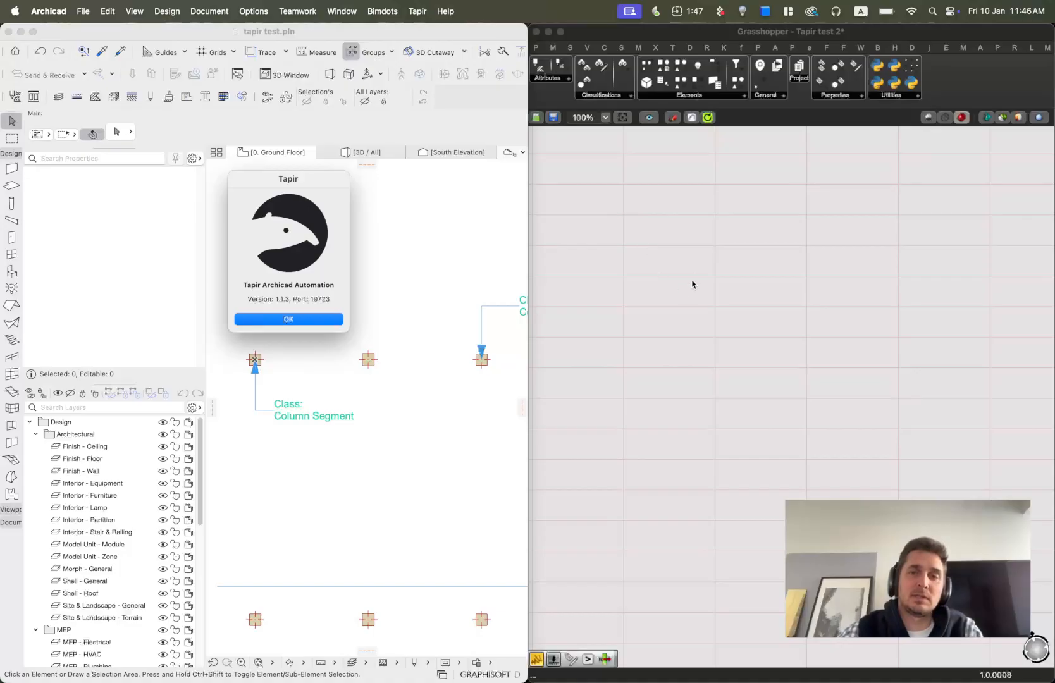
pyautogui.click(726, 246)
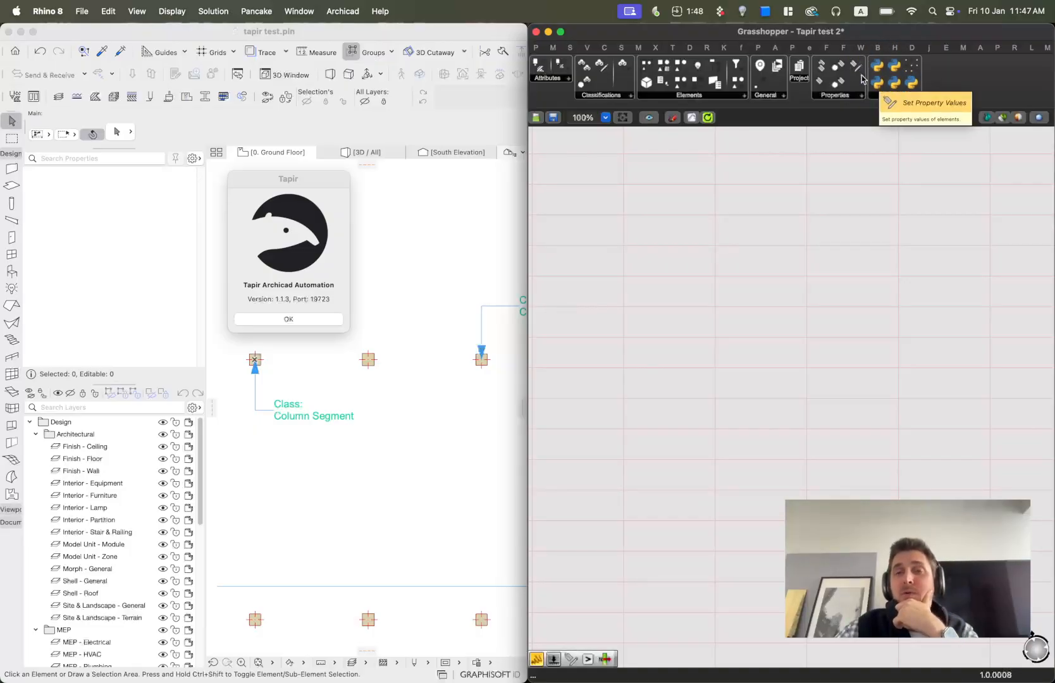
pyautogui.click(299, 178)
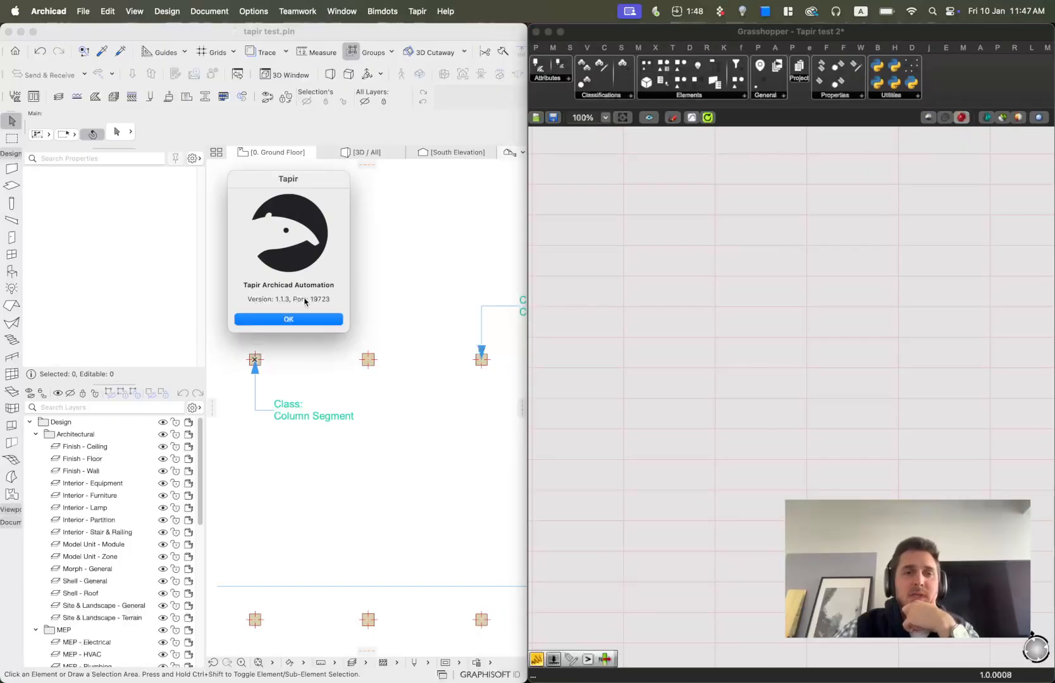
pyautogui.click(290, 319)
pyautogui.click(735, 306)
pyautogui.scroll(-10, 773, 291)
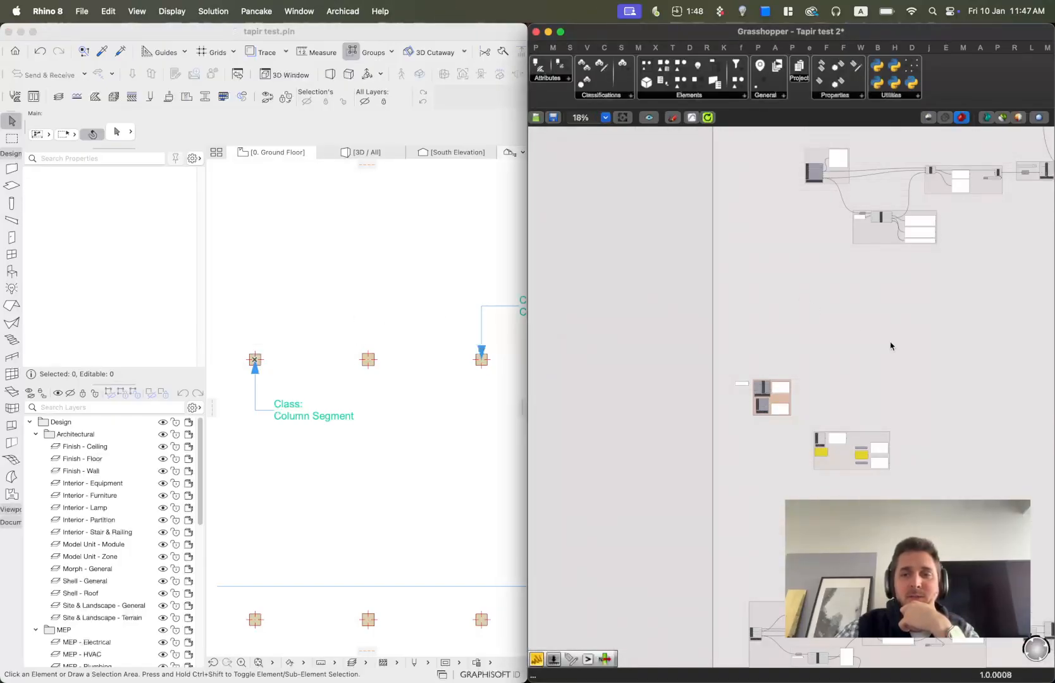
pyautogui.scroll(-6, 797, 320)
pyautogui.scroll(15, 797, 320)
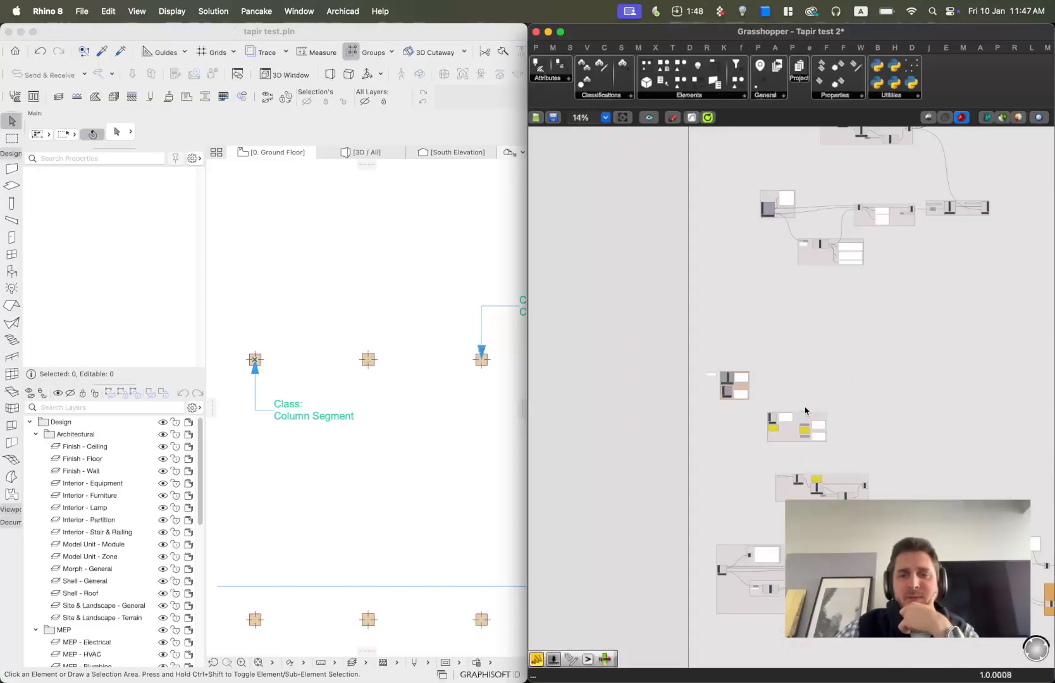
pyautogui.scroll(5, 671, 316)
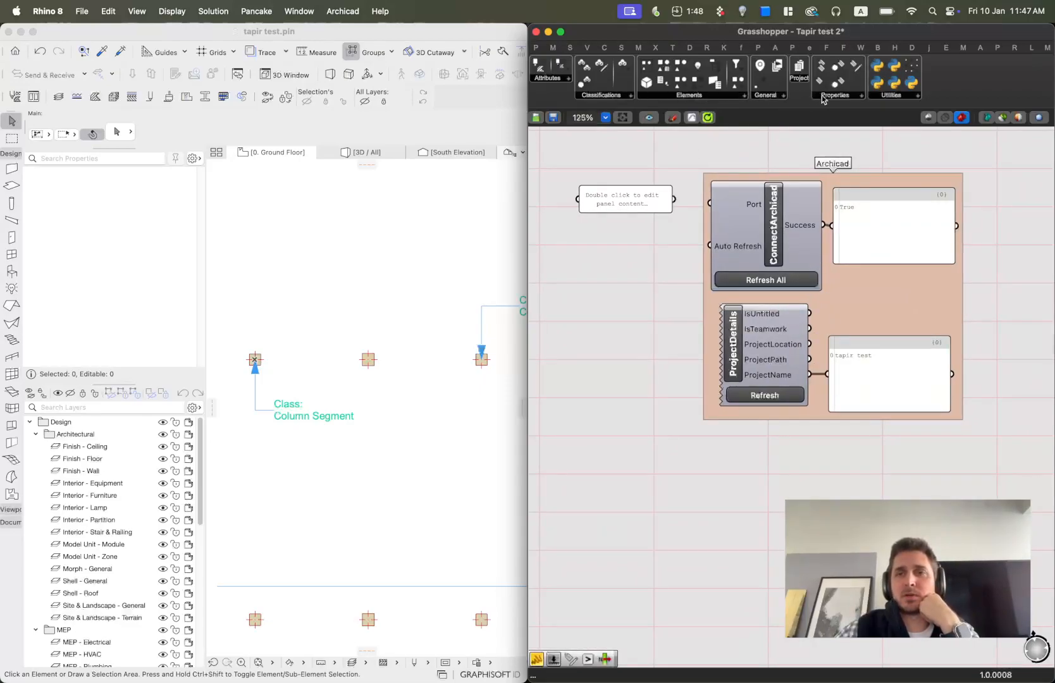
pyautogui.click(769, 96)
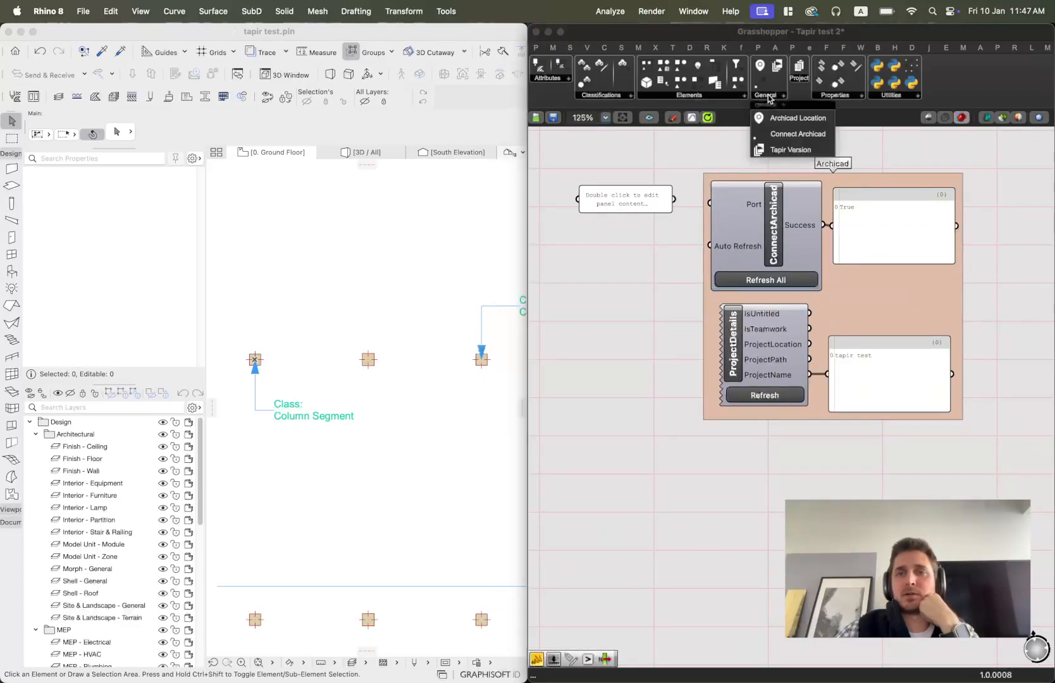
pyautogui.click(787, 137)
pyautogui.click(636, 459)
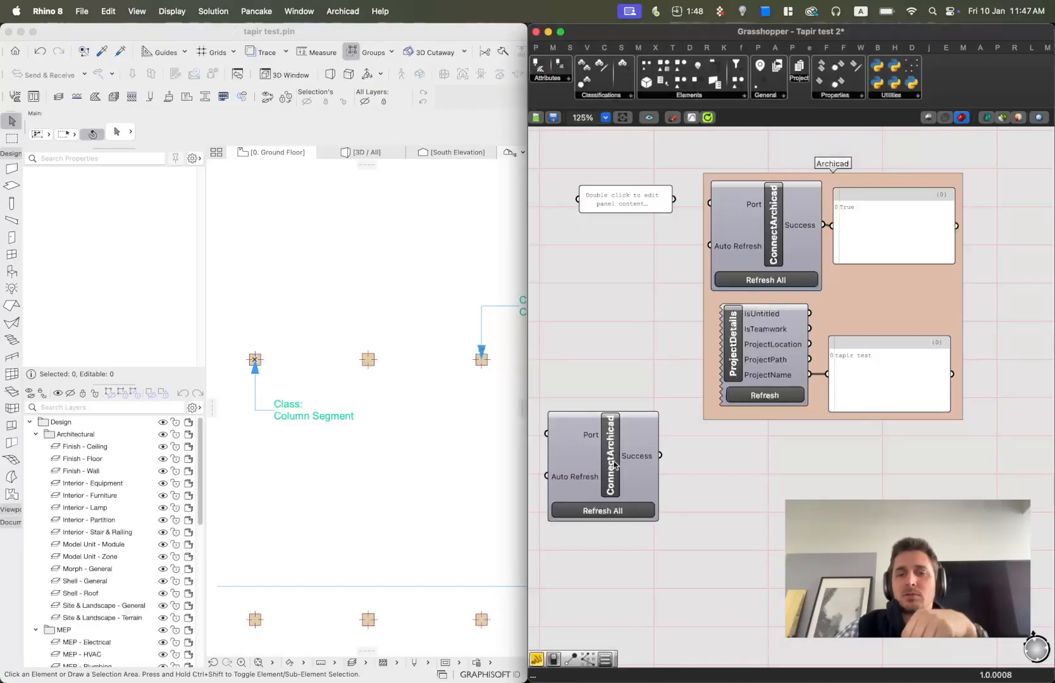
pyautogui.press('Delete')
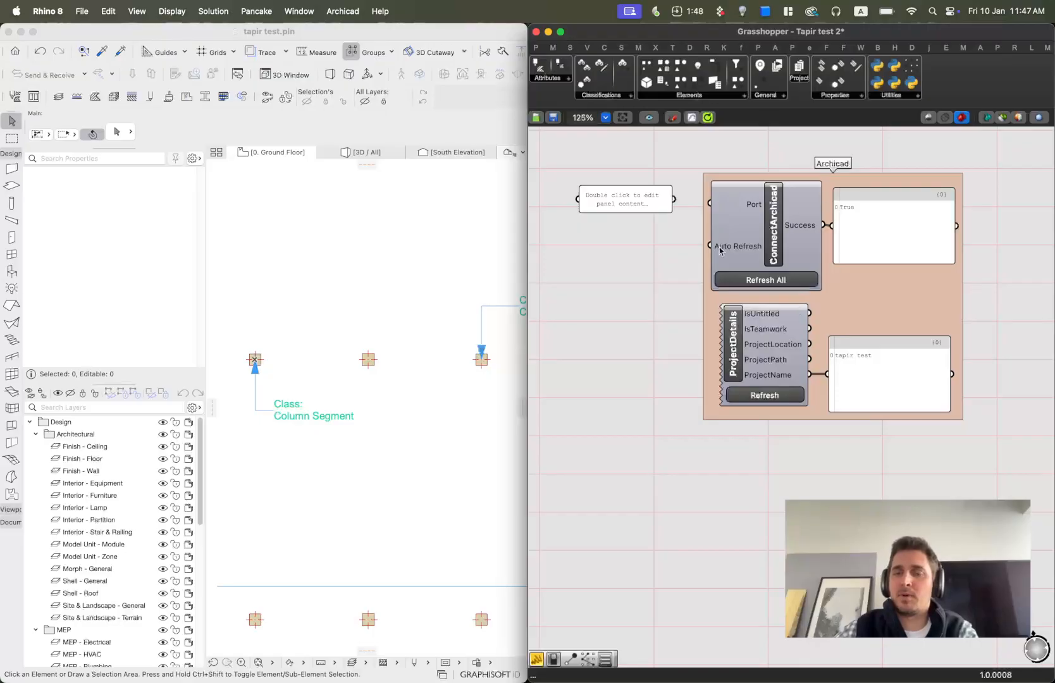
# Set the content of the empty text panel beside the ConnectArchicad component to 19024.
pyautogui.scroll(5, 825, 258)
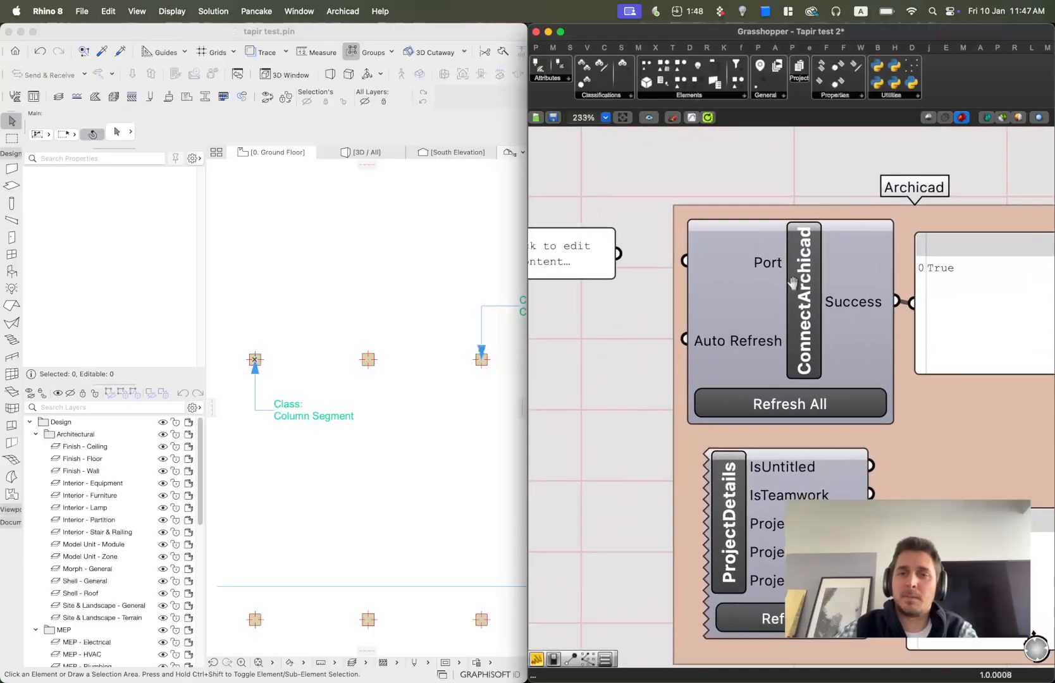
pyautogui.moveTo(790, 262)
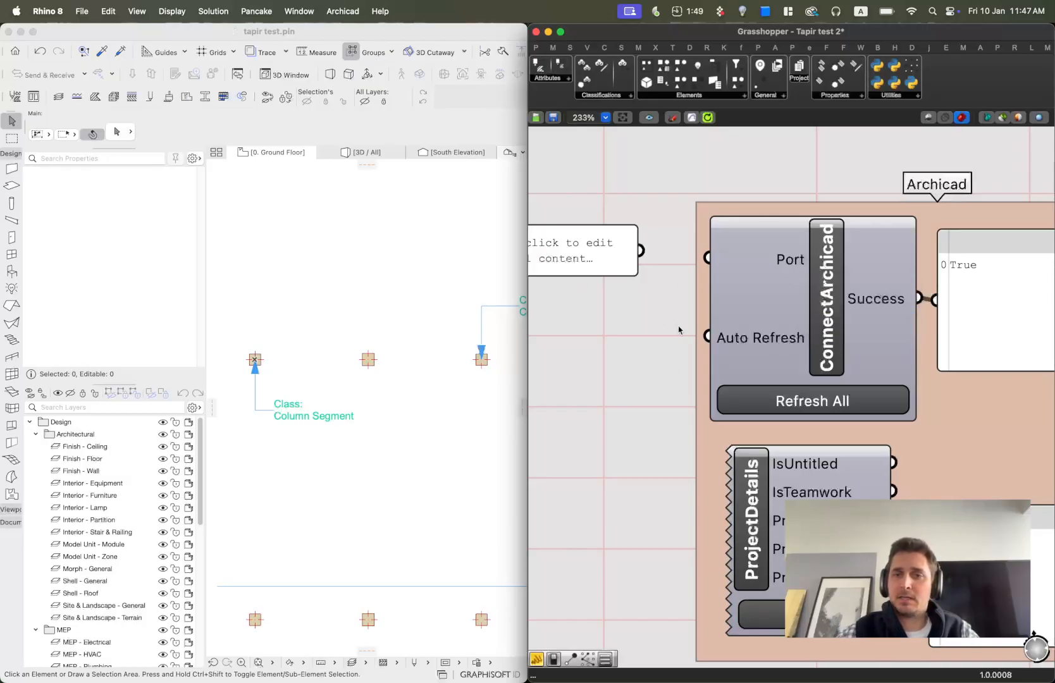
pyautogui.moveTo(604, 338); pyautogui.dragTo(746, 373, button='right')
pyautogui.doubleClick(666, 298)
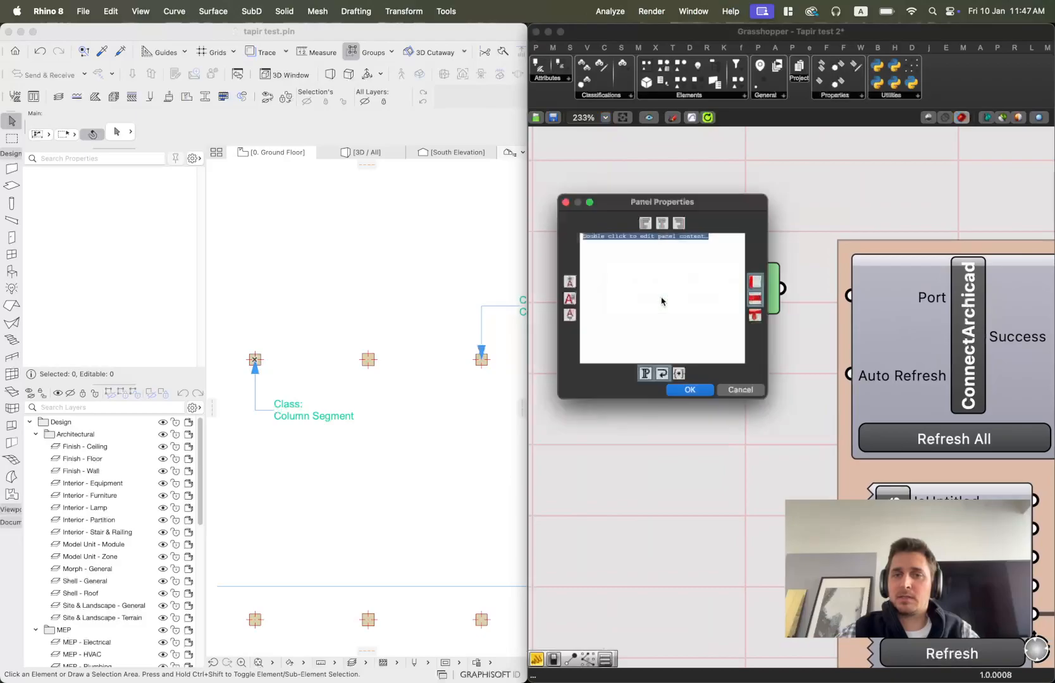
pyautogui.press('BackSpace')
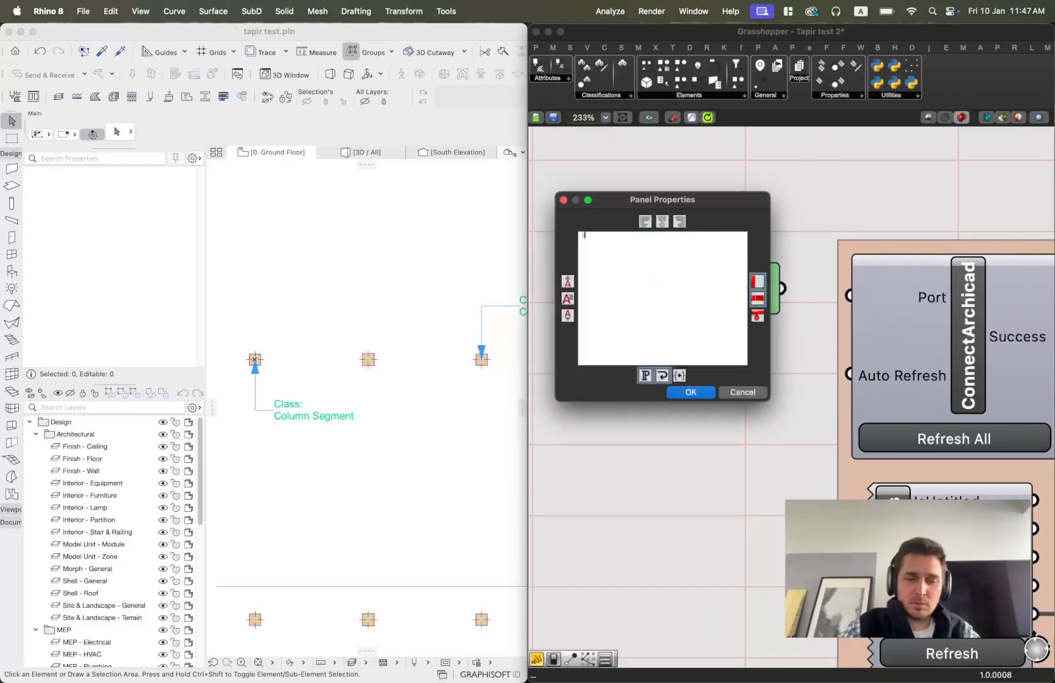
pyautogui.write('19024')
pyautogui.click(700, 393)
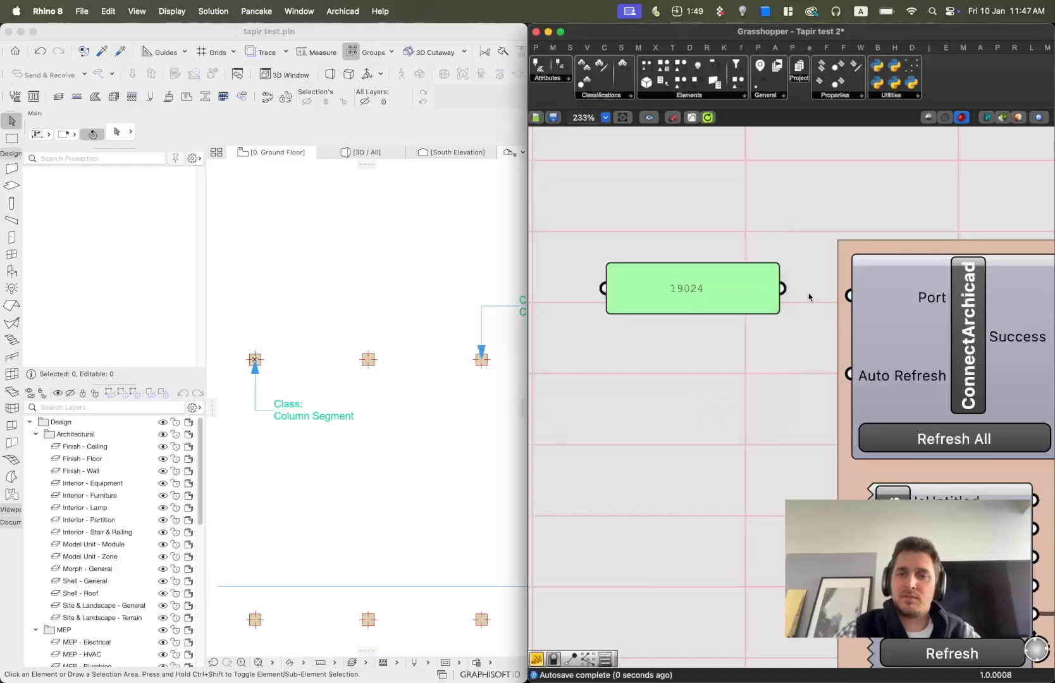
# Move the 19024 panel next to the ConnectArchicad component's Port input.
pyautogui.moveTo(784, 289); pyautogui.dragTo(731, 325)
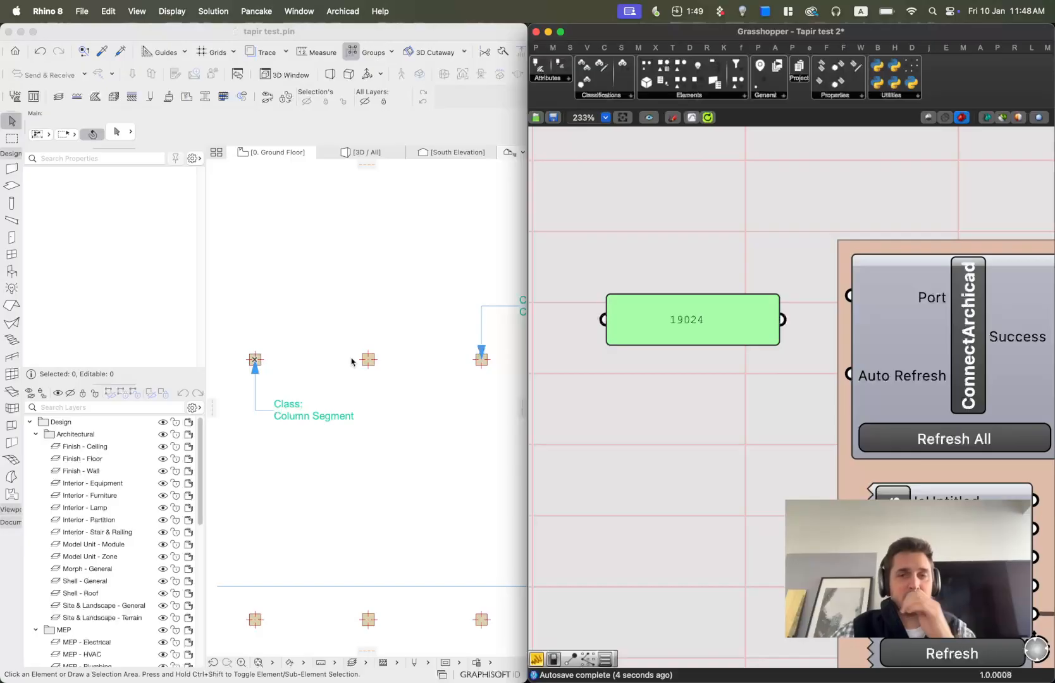
pyautogui.scroll(-3, 771, 307)
pyautogui.moveTo(814, 348); pyautogui.dragTo(693, 329, button='right')
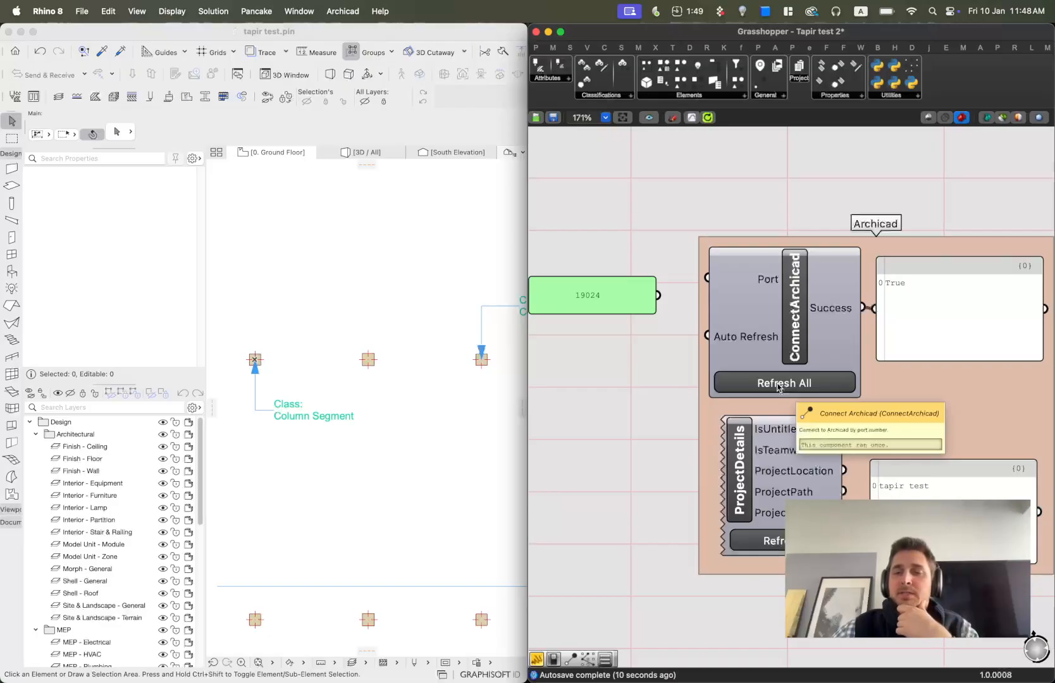
pyautogui.scroll(-1, 778, 388)
pyautogui.moveTo(778, 388); pyautogui.dragTo(698, 340, button='right')
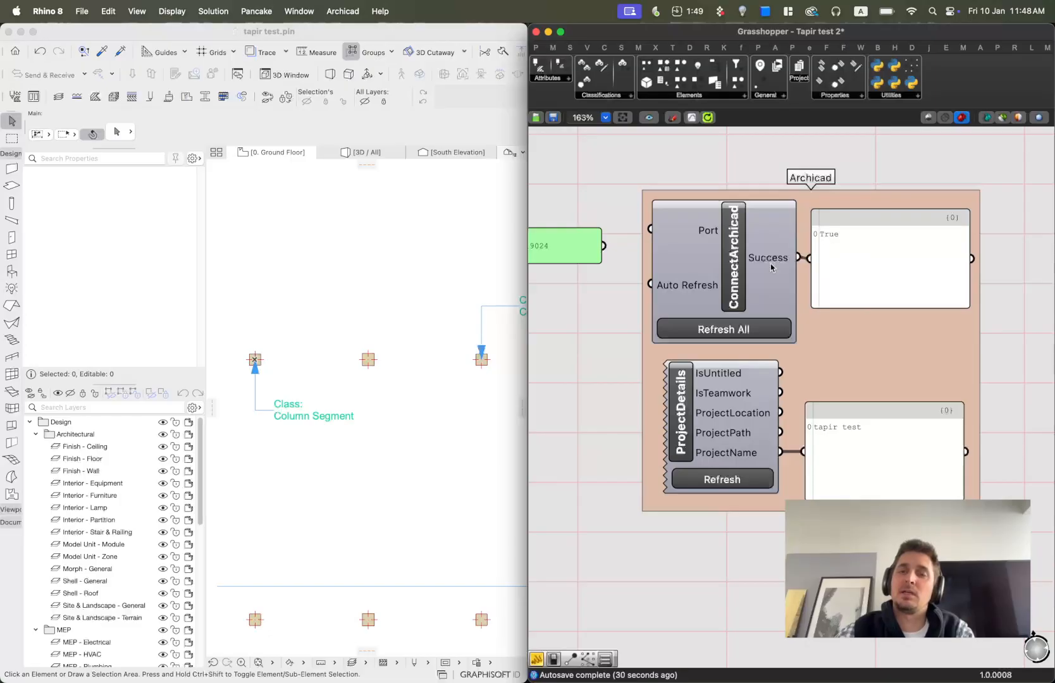
# Connect the ProjectDetails component's ProjectLocation output to the output text panel.
pyautogui.moveTo(771, 268)
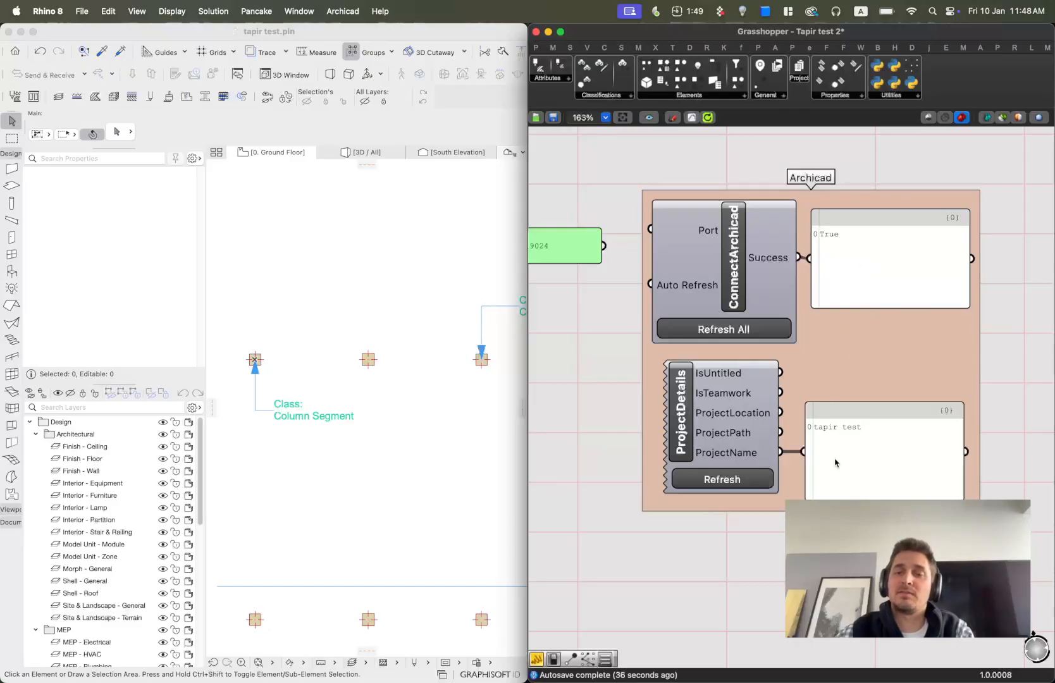
pyautogui.scroll(-3, 832, 471)
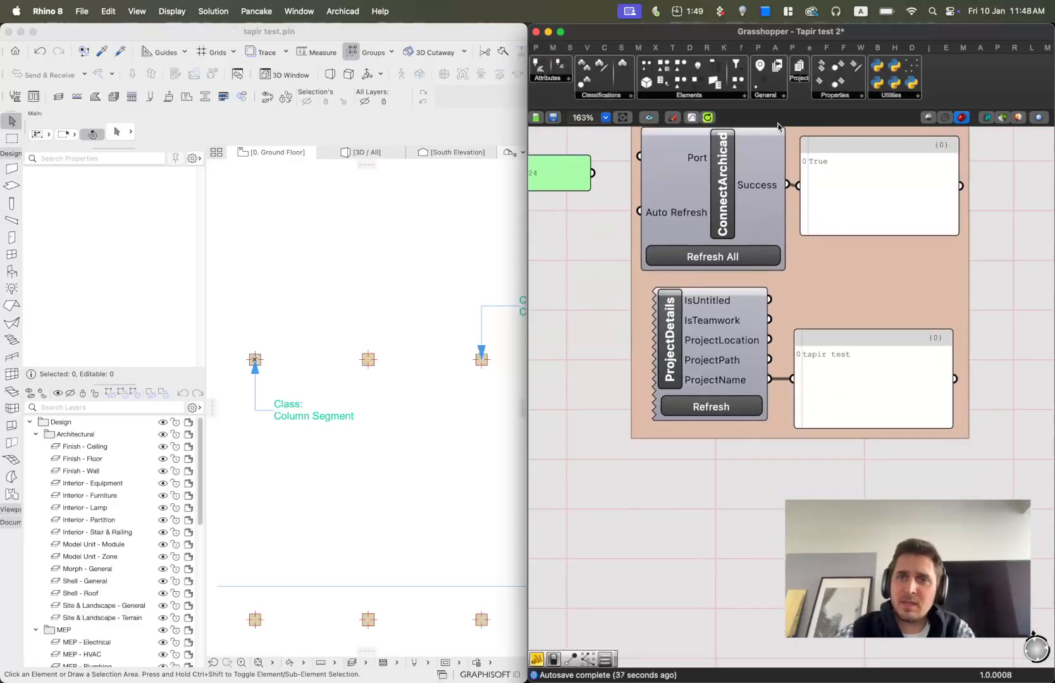
pyautogui.click(794, 78)
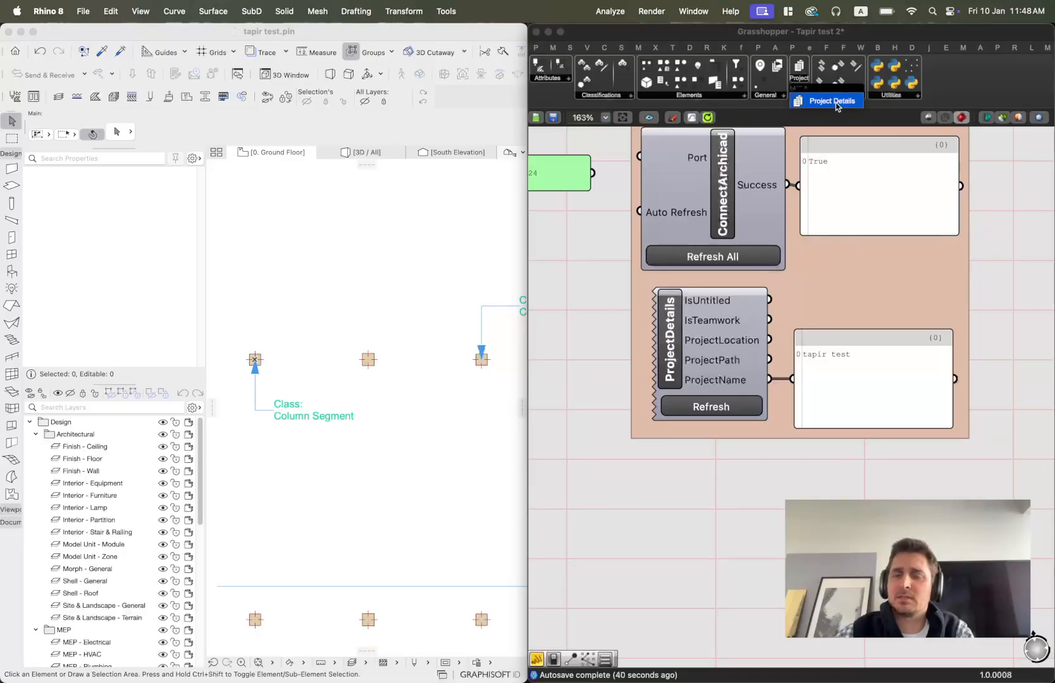
pyautogui.click(657, 599)
pyautogui.scroll(5, 700, 369)
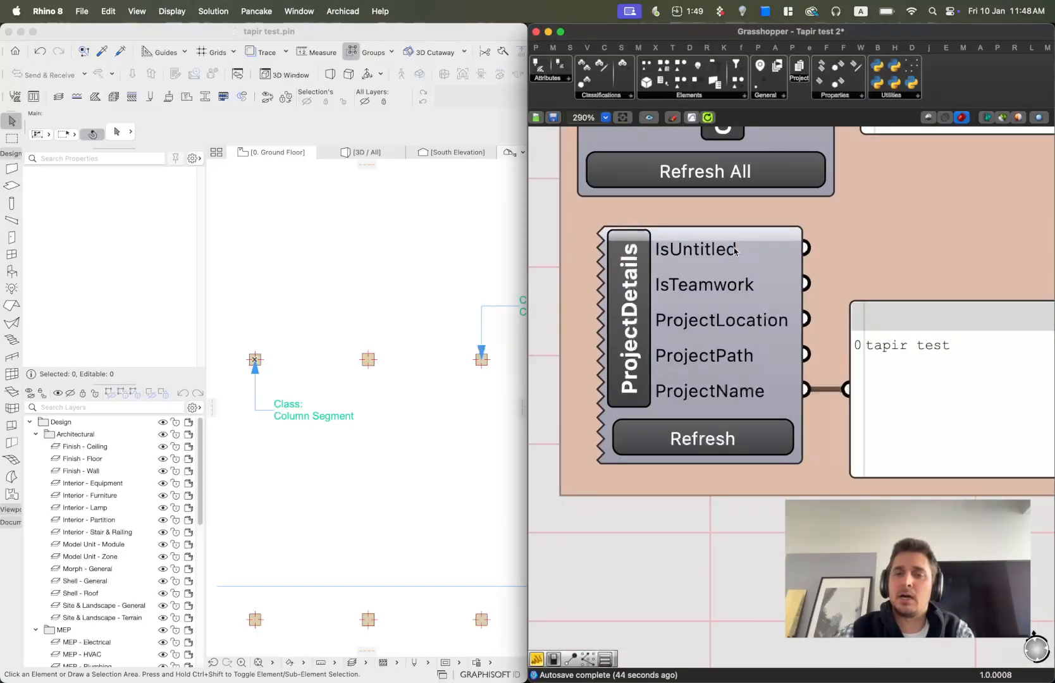
pyautogui.scroll(-3, 705, 476)
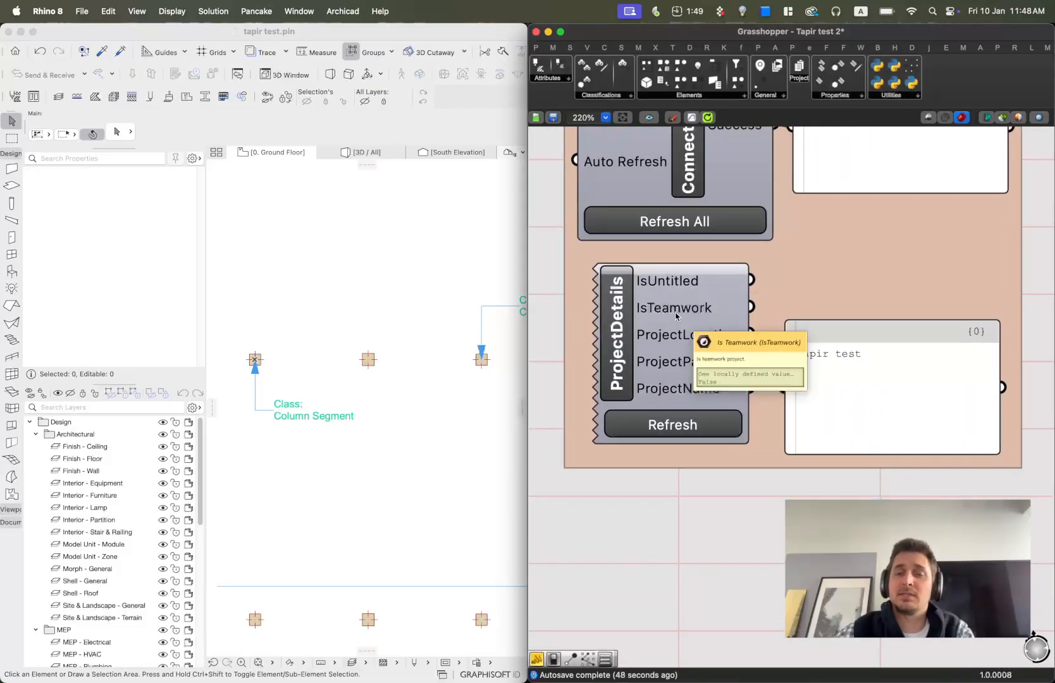
pyautogui.moveTo(751, 334); pyautogui.dragTo(782, 387)
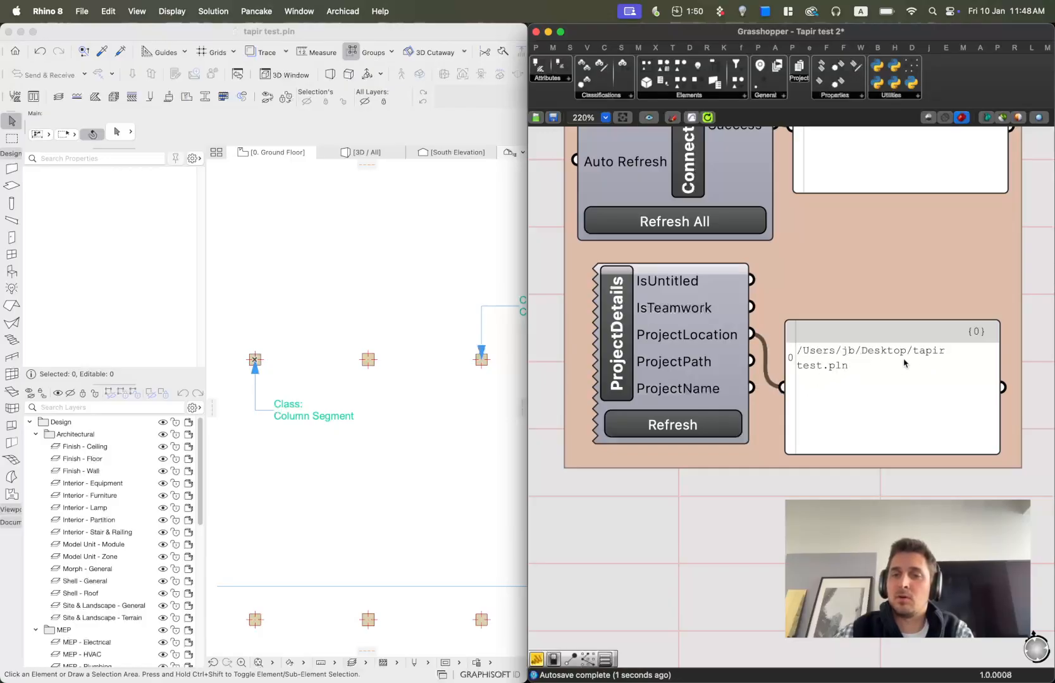
# Connect the ProjectDetails component's ProjectPath and then ProjectName outputs to the output text panel.
pyautogui.moveTo(751, 362); pyautogui.dragTo(783, 387)
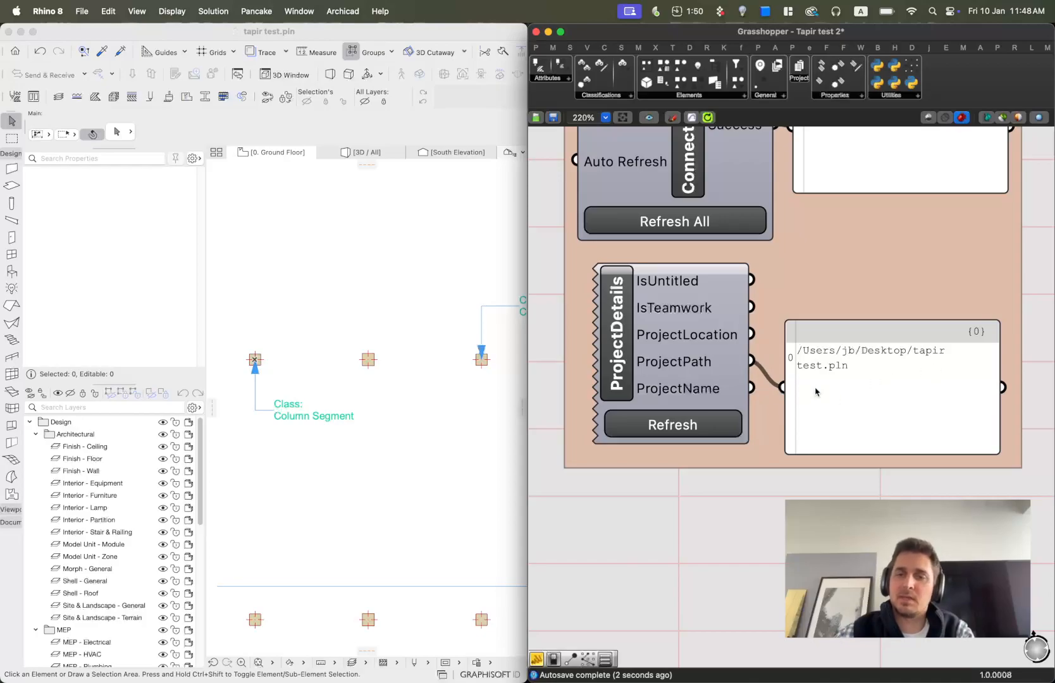
pyautogui.moveTo(751, 388); pyautogui.dragTo(784, 387)
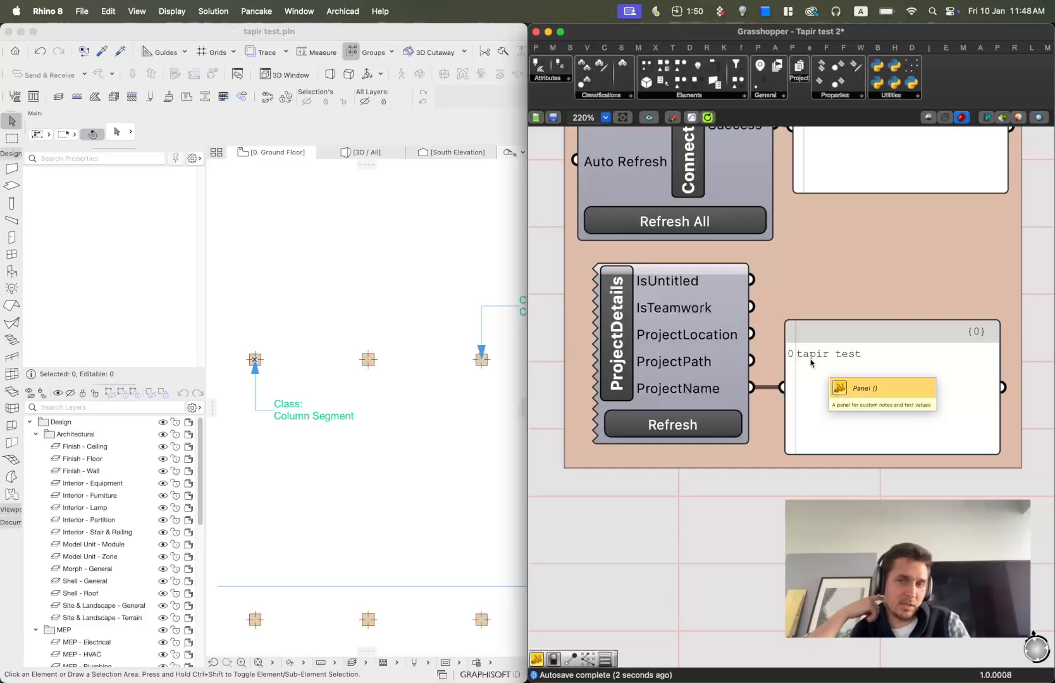
pyautogui.scroll(-2, 718, 266)
pyautogui.moveTo(772, 266); pyautogui.dragTo(758, 366, button='right')
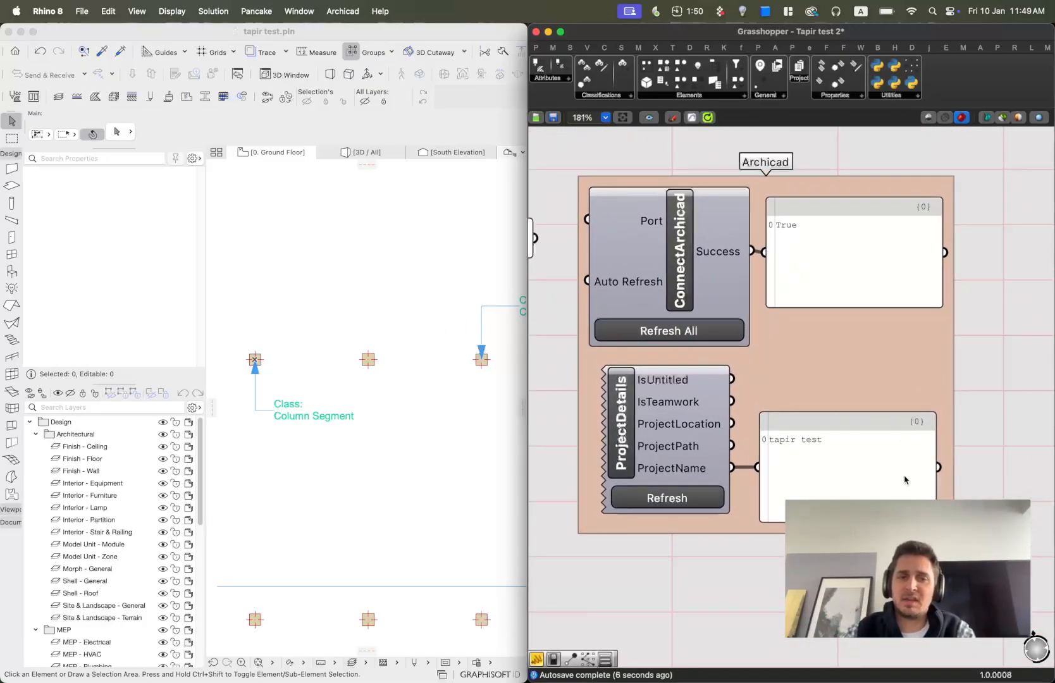
# Switch the Archicad window to the 3D / All view and orbit the model.
pyautogui.click(362, 152)
pyautogui.scroll(-3, 463, 270)
pyautogui.scroll(3, 438, 307)
pyautogui.moveTo(438, 306)
pyautogui.keyDown('shift'); pyautogui.mouseDown(button='middle')
pyautogui.moveTo(417, 302)
pyautogui.moveTo(426, 301)
pyautogui.mouseUp(button='middle'); pyautogui.keyUp('shift')
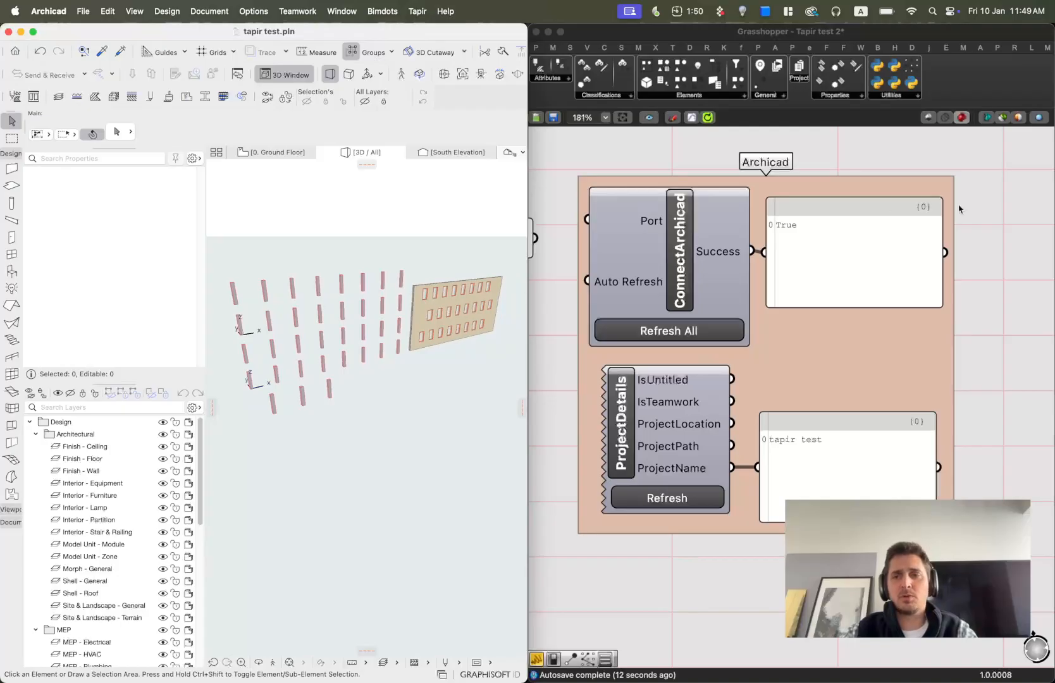
pyautogui.click(999, 181)
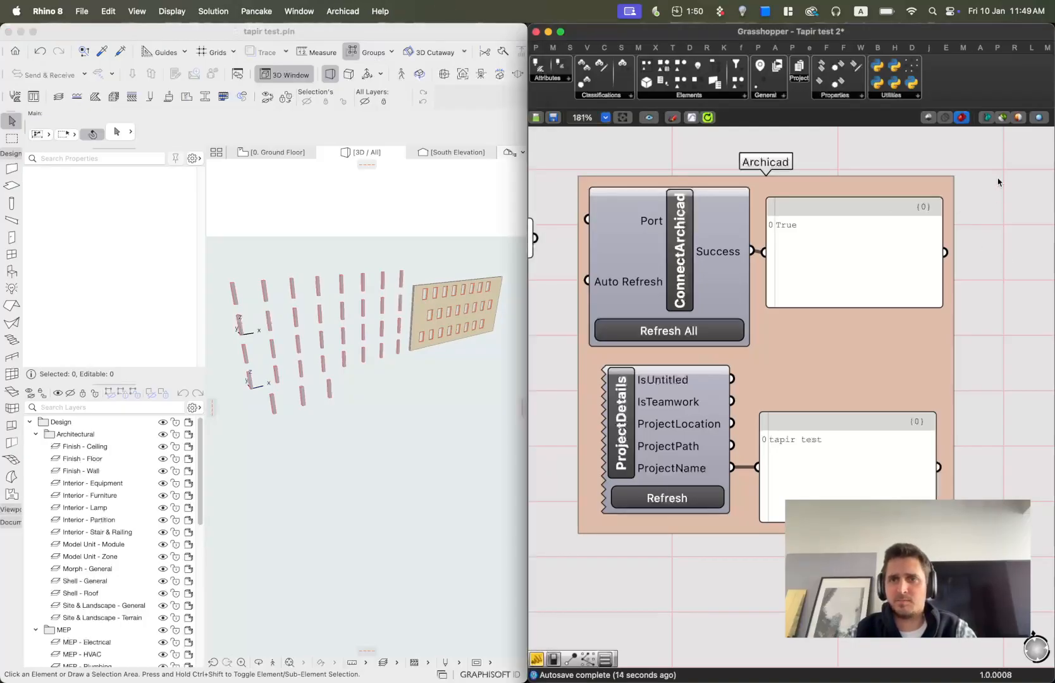
# Add an AllElems component to the canvas above the manual selection group.
pyautogui.scroll(-9, 817, 299)
pyautogui.moveTo(958, 417); pyautogui.dragTo(754, 438, button='right')
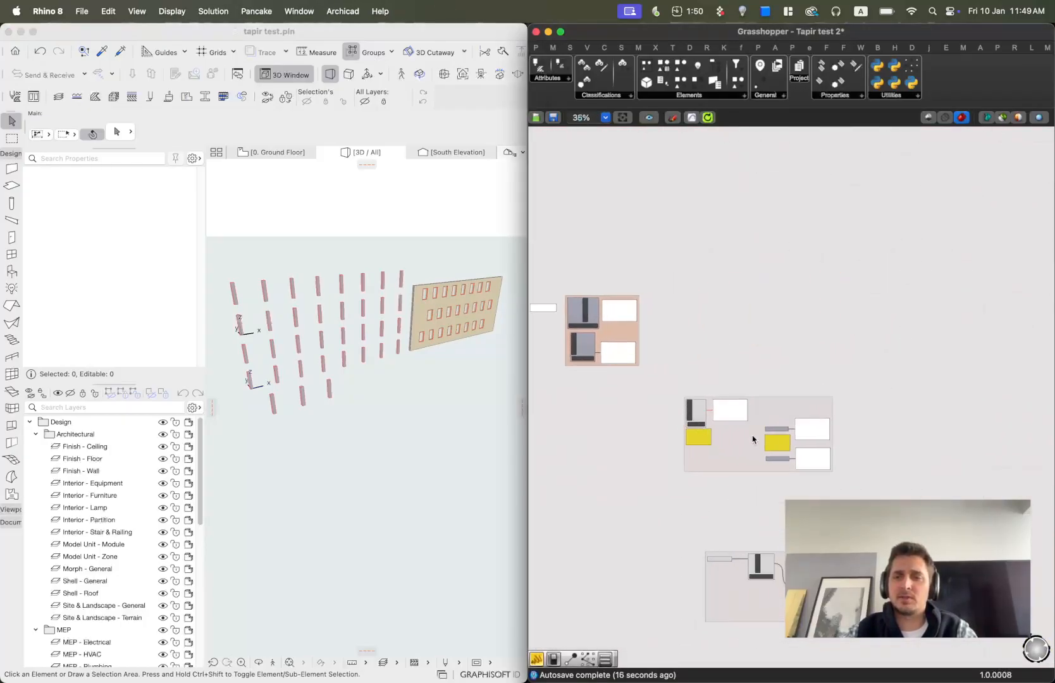
pyautogui.scroll(5, 755, 438)
pyautogui.scroll(1, 761, 422)
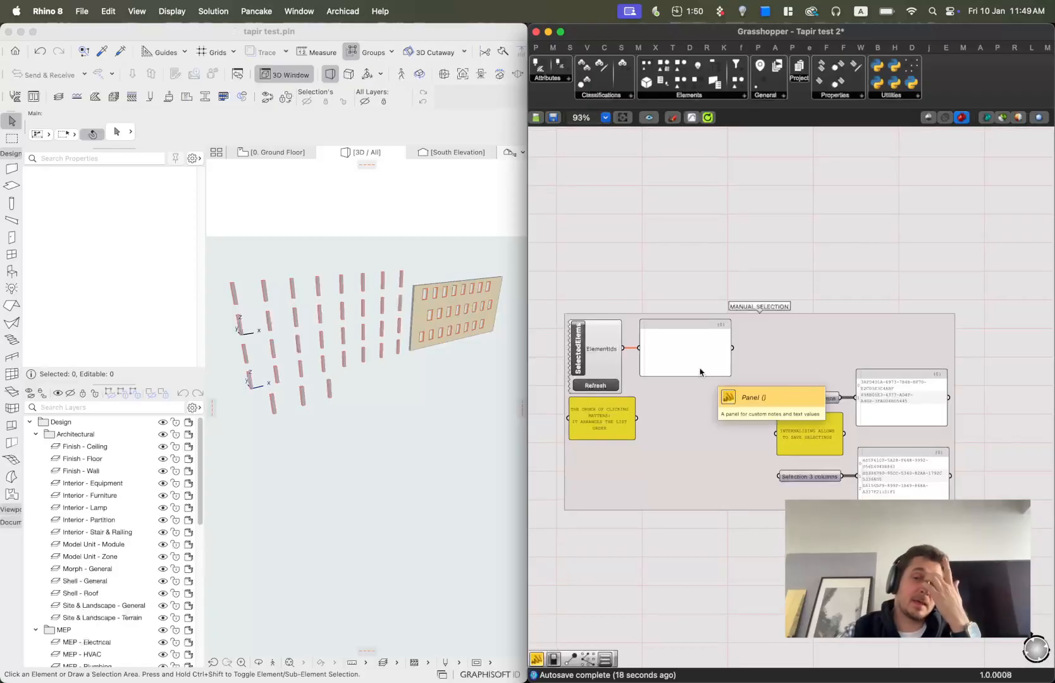
pyautogui.moveTo(614, 430); pyautogui.dragTo(649, 443, button='right')
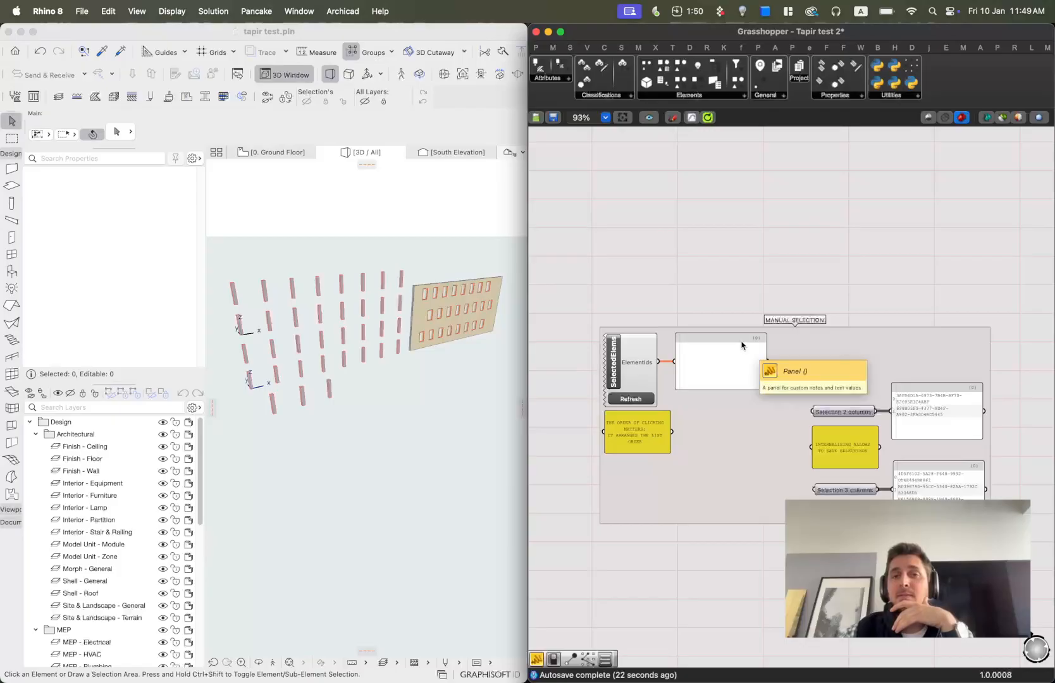
pyautogui.click(670, 95)
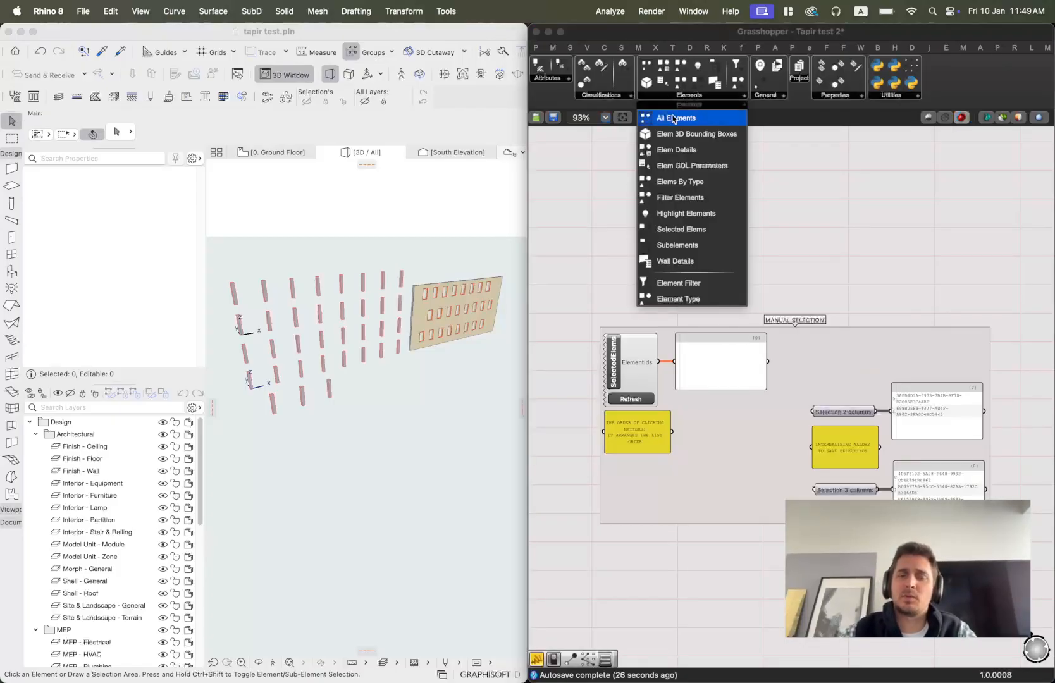
pyautogui.click(680, 119)
pyautogui.click(668, 204)
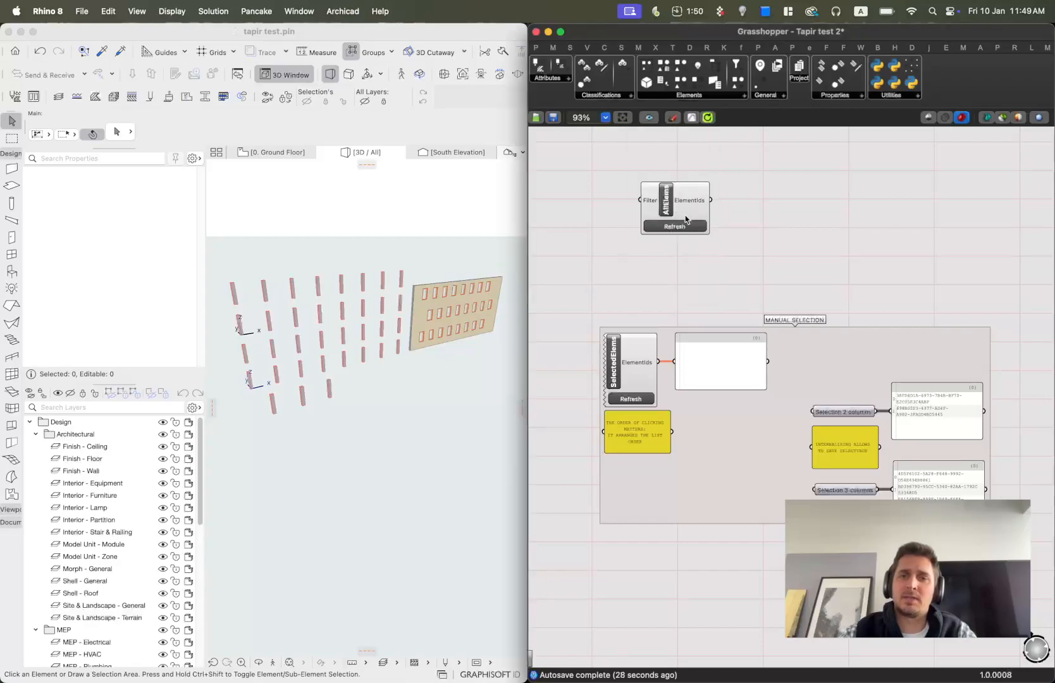
# Add a text panel, connect the AllElems ElementIds output to it, and enlarge the panel.
pyautogui.scroll(5, 644, 194)
pyautogui.moveTo(849, 215); pyautogui.dragTo(783, 269, button='right')
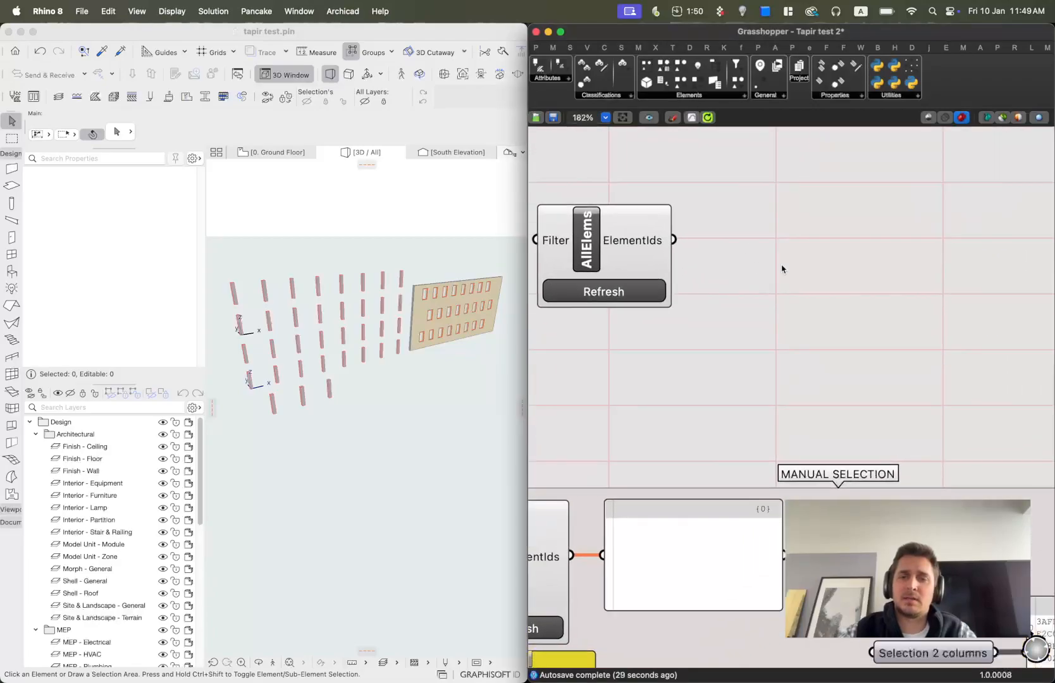
pyautogui.doubleClick(835, 277)
pyautogui.write('panel')
pyautogui.press('Return')
pyautogui.moveTo(674, 239); pyautogui.dragTo(737, 277)
pyautogui.moveTo(818, 297); pyautogui.dragTo(800, 260)
pyautogui.moveTo(900, 195); pyautogui.dragTo(901, 298)
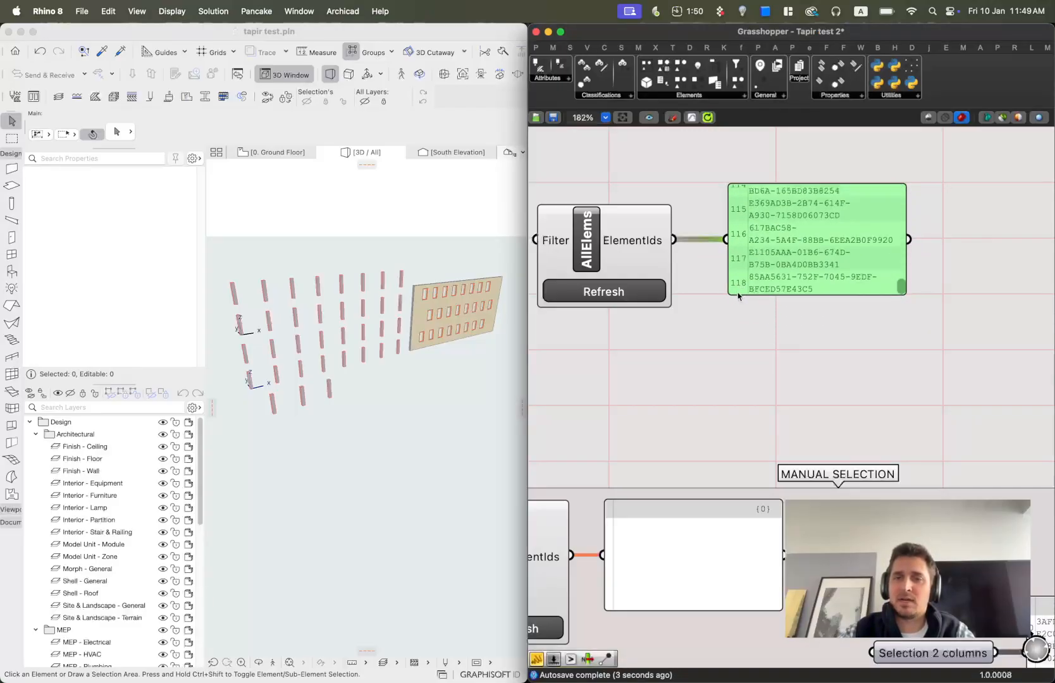
# Box-select all elements in the 3D view, deselect them, and scroll through the panel's element ID list.
pyautogui.click(354, 265)
pyautogui.moveTo(221, 212); pyautogui.dragTo(505, 458)
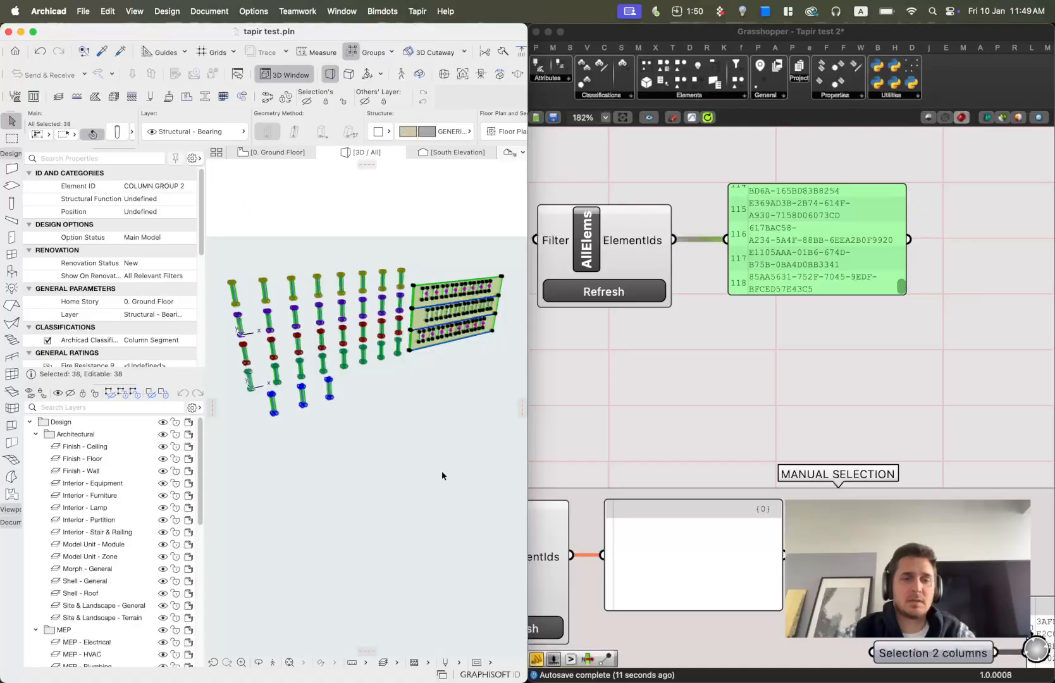
pyautogui.click(429, 445)
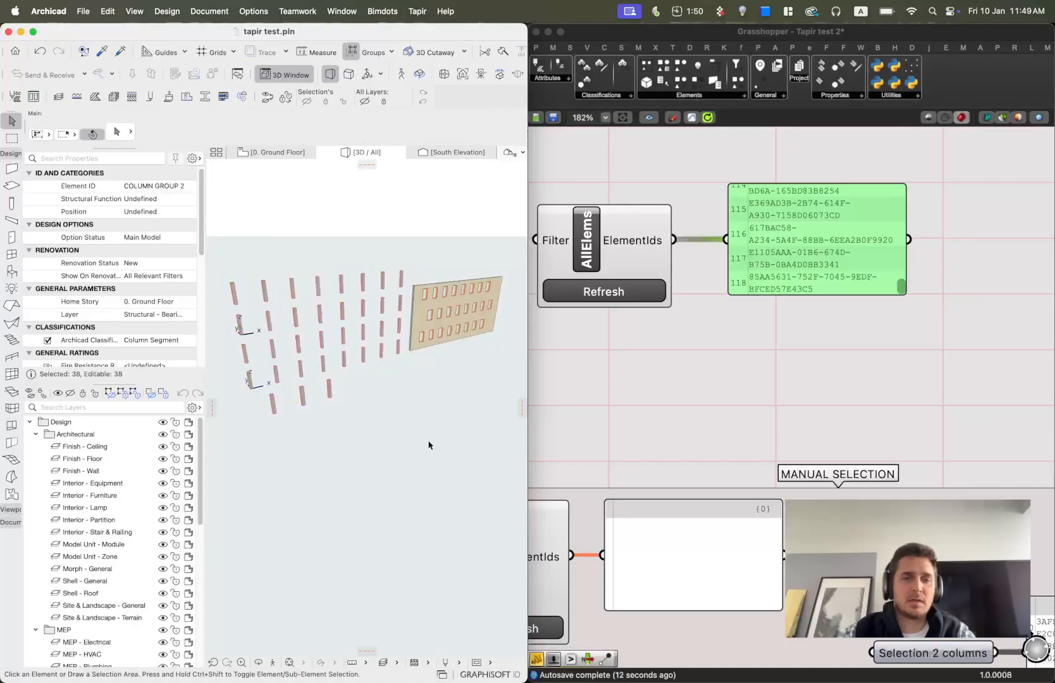
pyautogui.click(902, 286)
pyautogui.moveTo(902, 286)
pyautogui.mouseDown()
pyautogui.moveTo(904, 192)
pyautogui.moveTo(913, 303)
pyautogui.mouseUp()
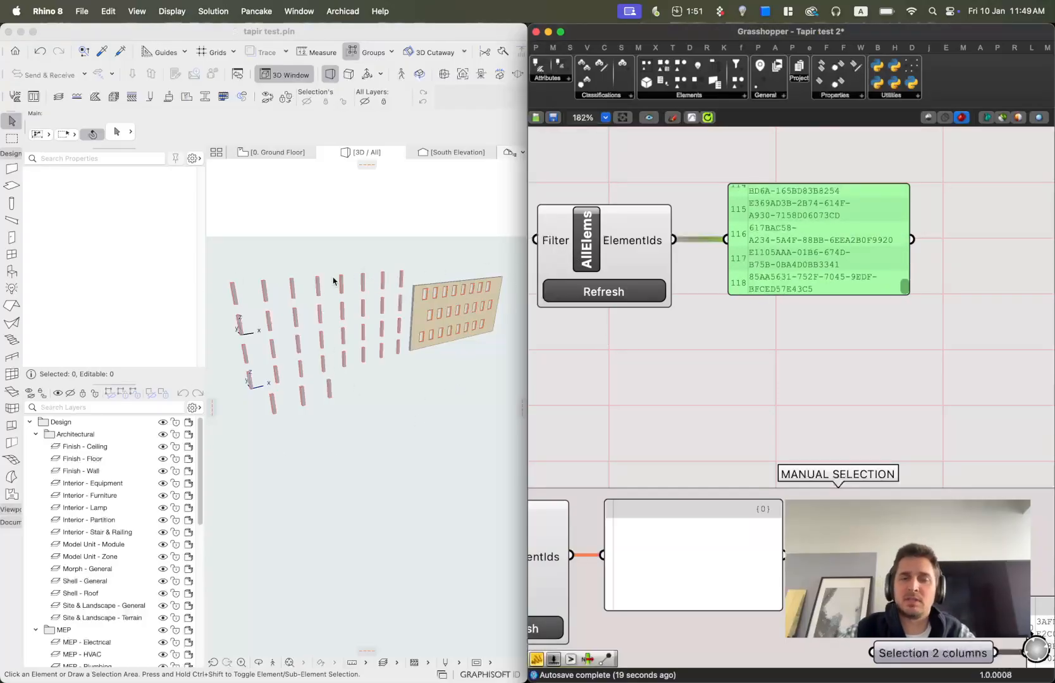
# Select the AllElems component with its panel, group them, and disable the group.
pyautogui.click(587, 243)
pyautogui.scroll(-2, 795, 269)
pyautogui.moveTo(978, 392); pyautogui.dragTo(595, 198)
pyautogui.scroll(-1, 710, 346)
pyautogui.moveTo(720, 310); pyautogui.dragTo(765, 451, button='right')
pyautogui.moveTo(702, 424); pyautogui.dragTo(675, 270)
pyautogui.click(780, 371)
pyautogui.moveTo(973, 391); pyautogui.dragTo(586, 175)
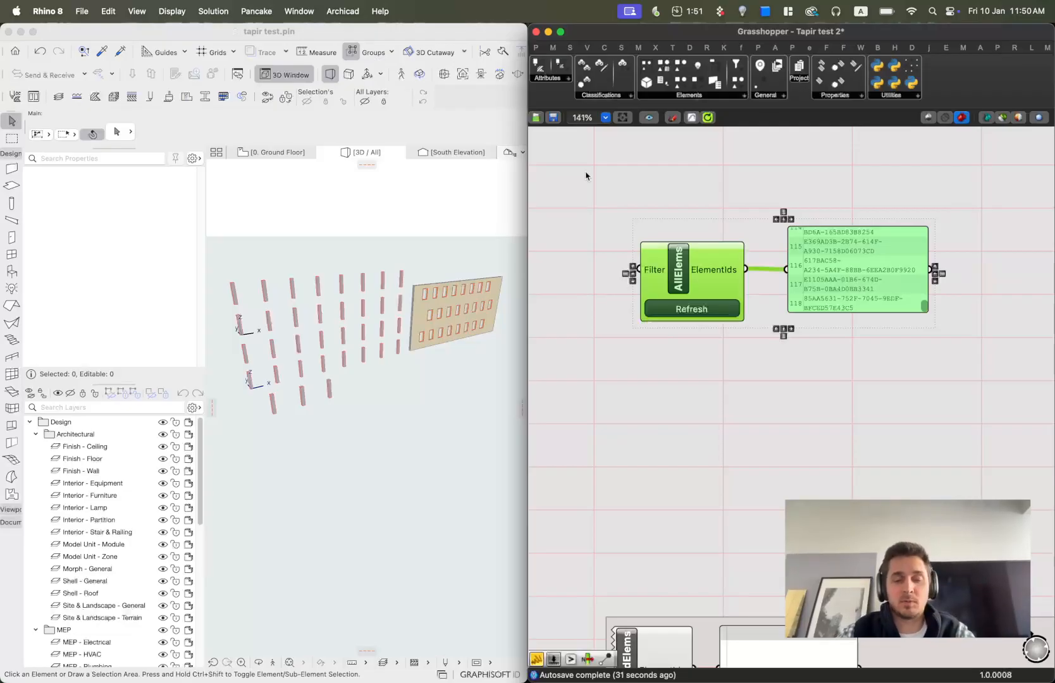
pyautogui.press('super+g')
pyautogui.press('super+e')
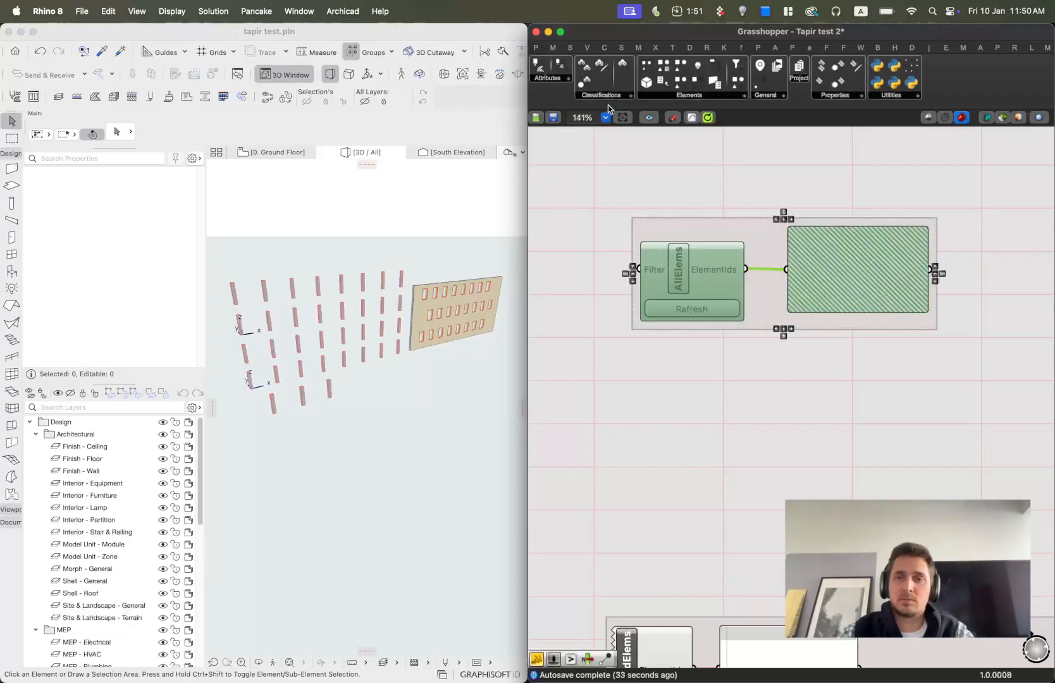
# Add a SelectedElems component to the empty canvas area above the manual selection group.
pyautogui.click(690, 177)
pyautogui.scroll(-2, 718, 215)
pyautogui.moveTo(758, 367); pyautogui.dragTo(723, 193, button='right')
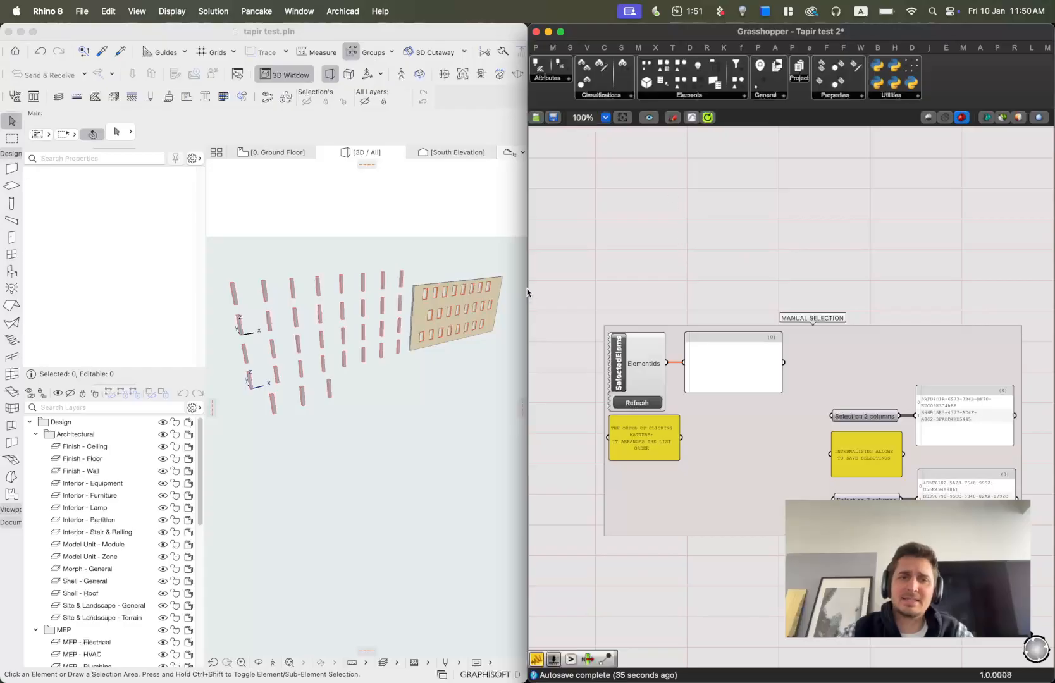
pyautogui.click(690, 96)
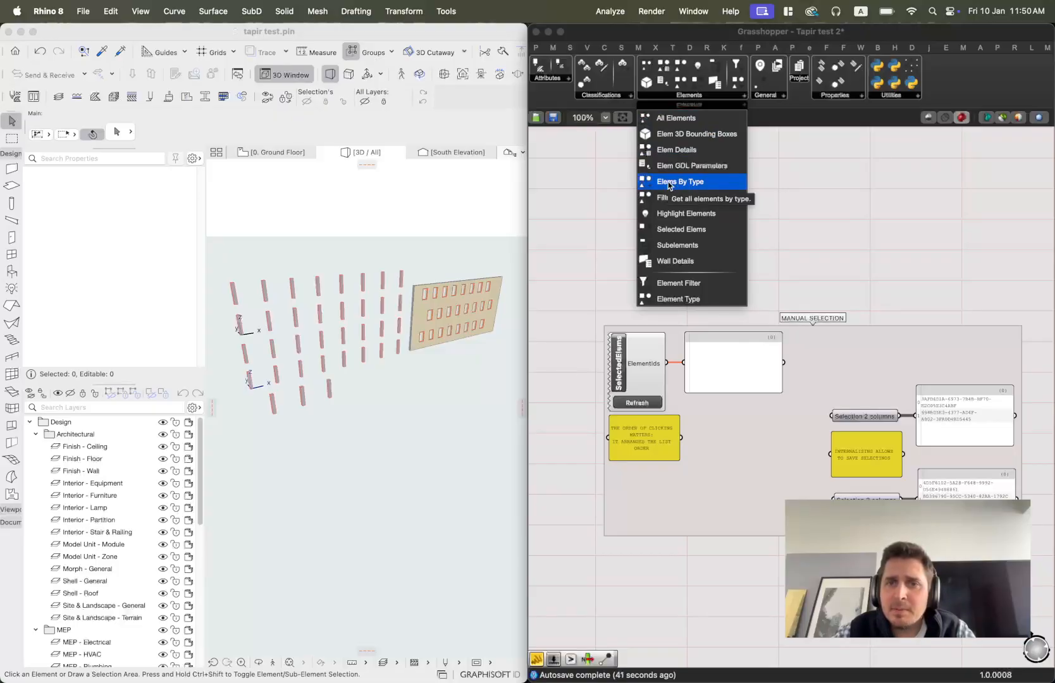
pyautogui.click(680, 231)
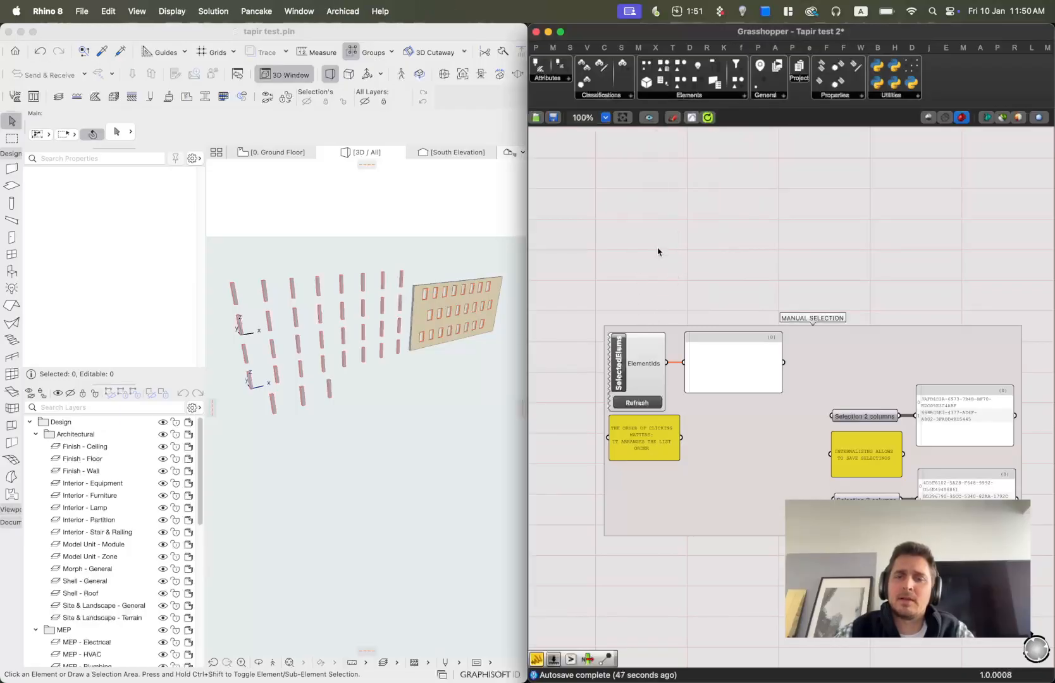
pyautogui.click(663, 260)
pyautogui.click(651, 235)
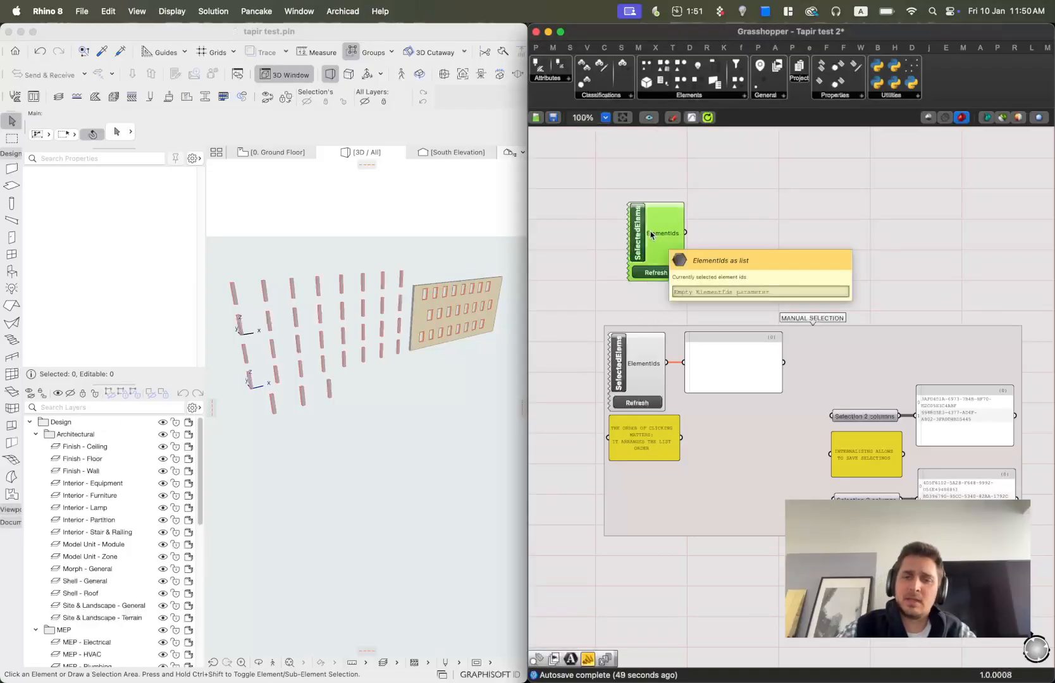
# Select three elements in the Archicad 3D view and refresh the SelectedElems component.
pyautogui.click(316, 391)
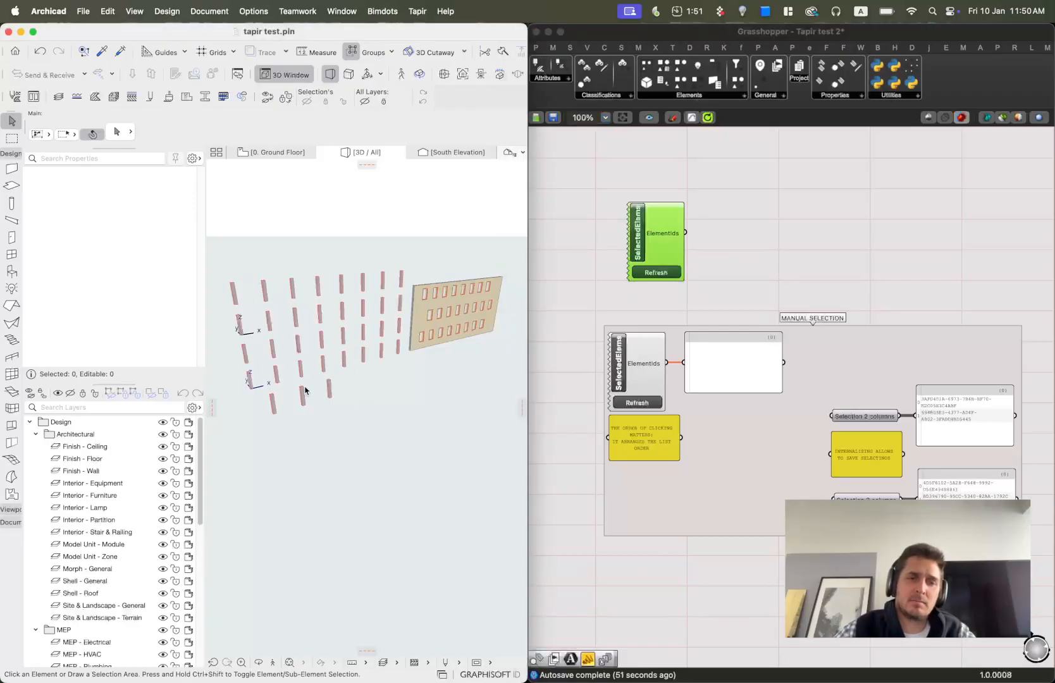
pyautogui.scroll(5, 313, 390)
pyautogui.click(309, 402)
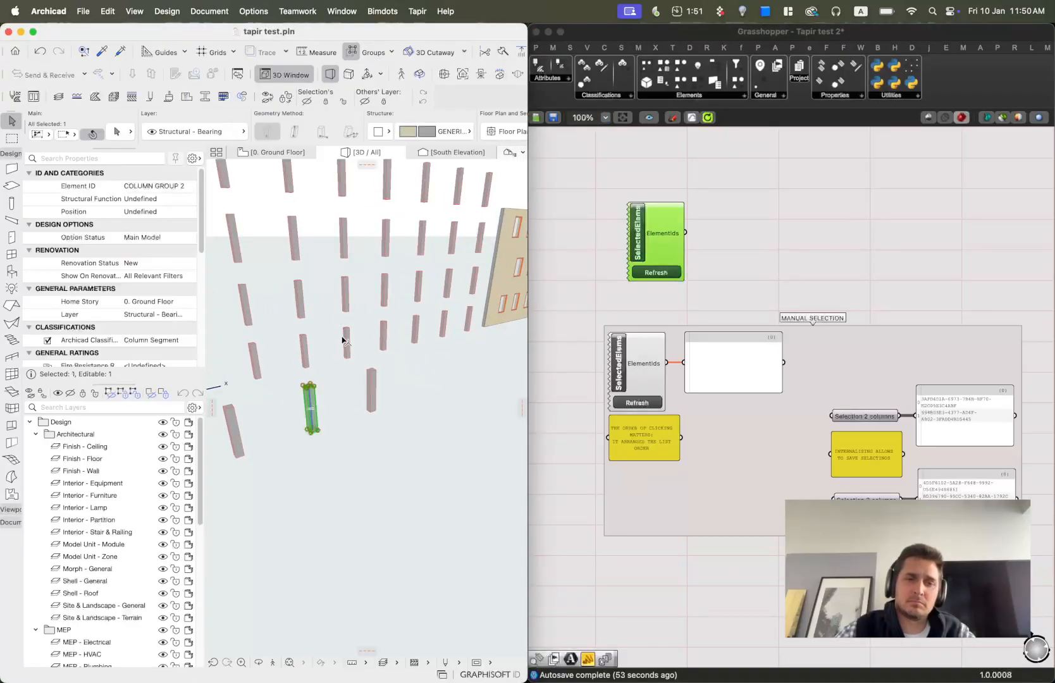
pyautogui.keyDown('shift'); pyautogui.click(345, 341); pyautogui.keyUp('shift')
pyautogui.keyDown('shift'); pyautogui.click(426, 196); pyautogui.keyUp('shift')
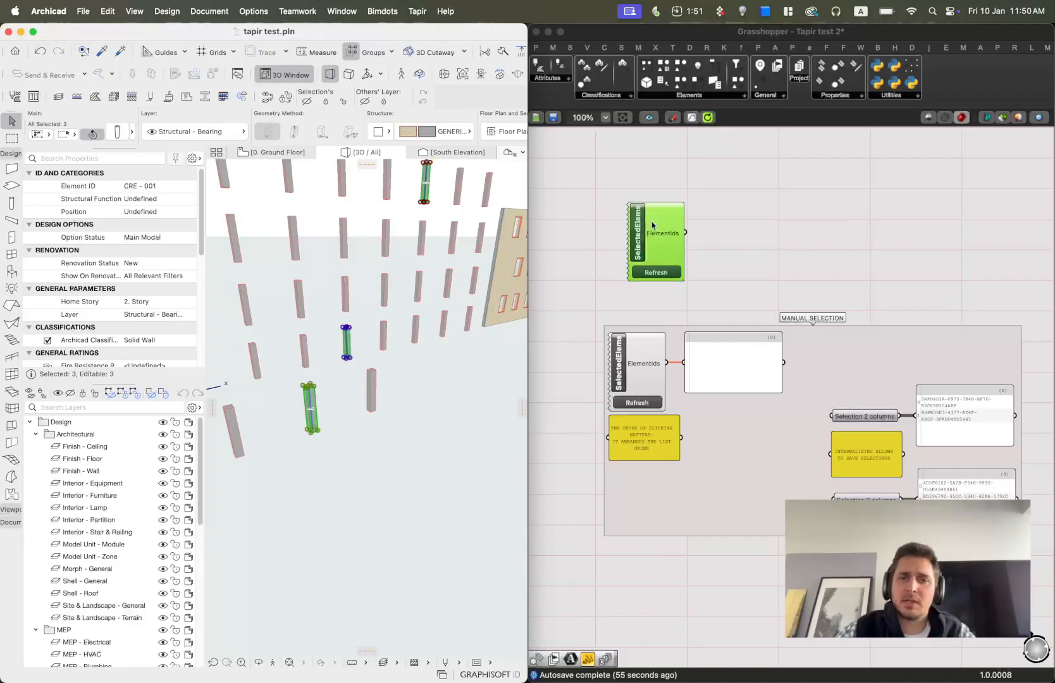
pyautogui.click(659, 277)
# Add a panel and connect the SelectedElems ElementIds output to it.
pyautogui.click(791, 237)
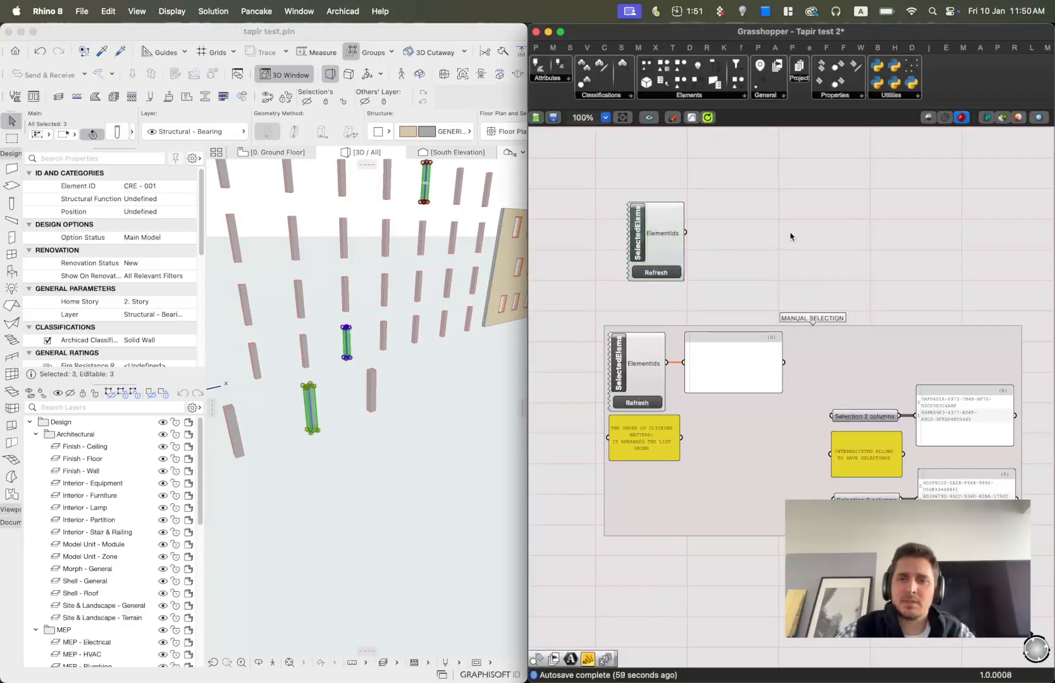
pyautogui.doubleClick(791, 237)
pyautogui.write('//')
pyautogui.press('Return')
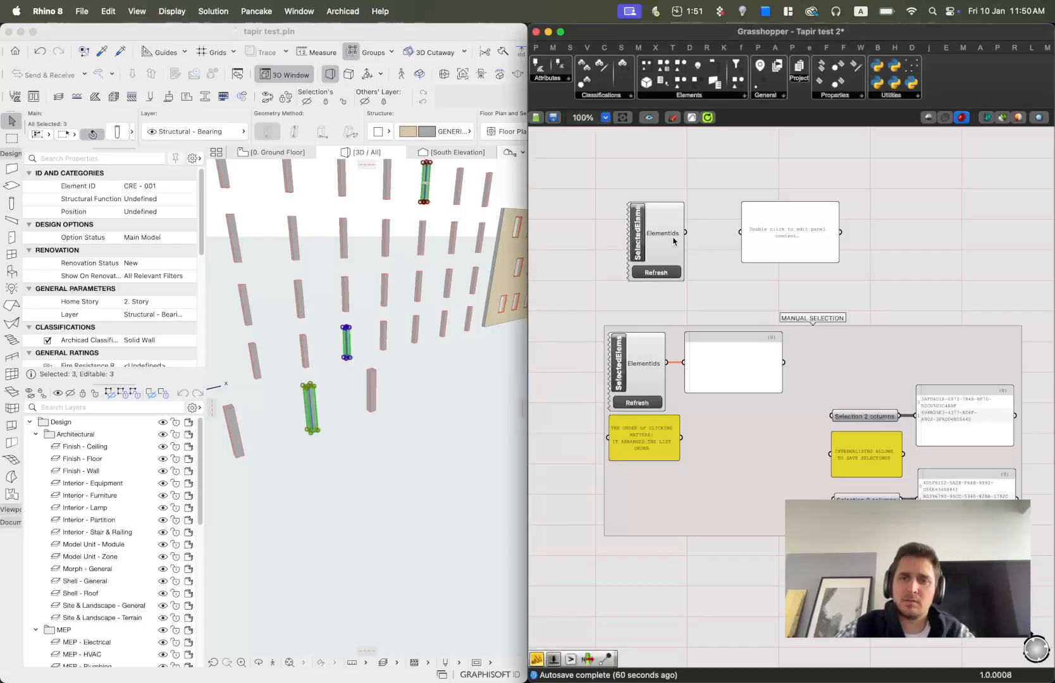
pyautogui.moveTo(686, 234); pyautogui.dragTo(741, 232)
pyautogui.click(778, 239)
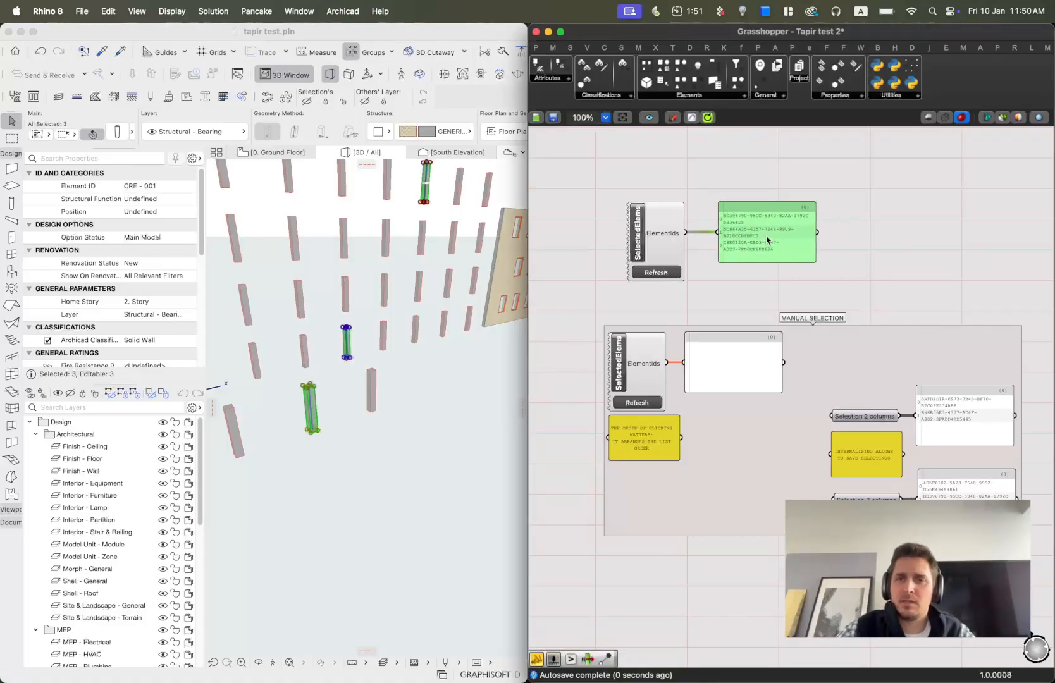
# Move the HighlightElems group next to the SelectedElems panel.
pyautogui.scroll(5, 778, 239)
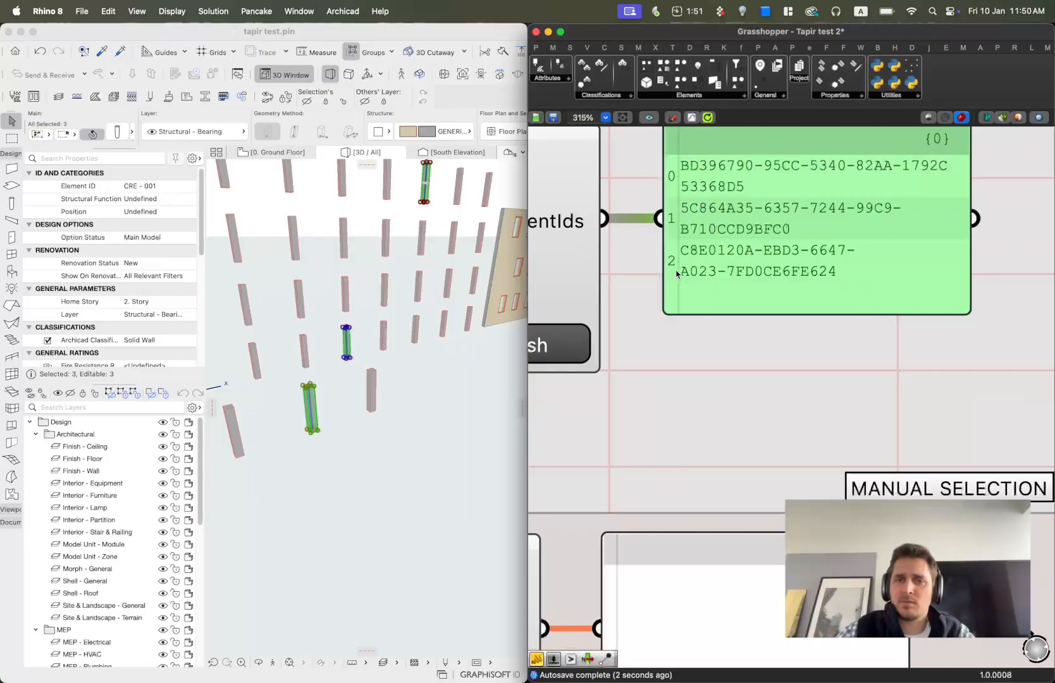
pyautogui.scroll(-10, 696, 278)
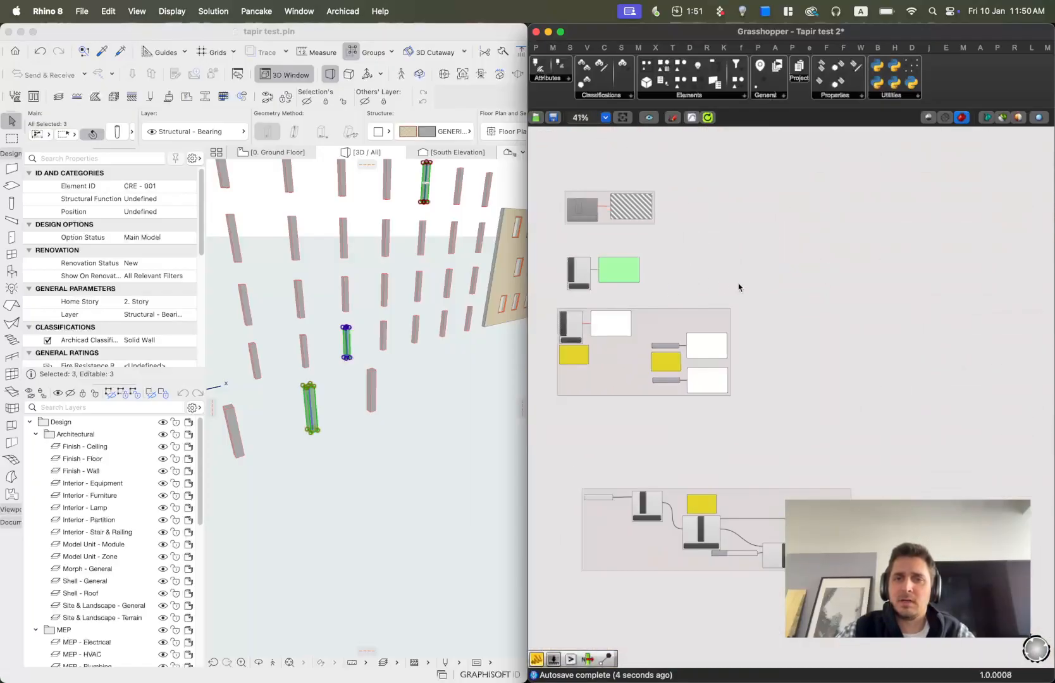
pyautogui.scroll(-6, 733, 287)
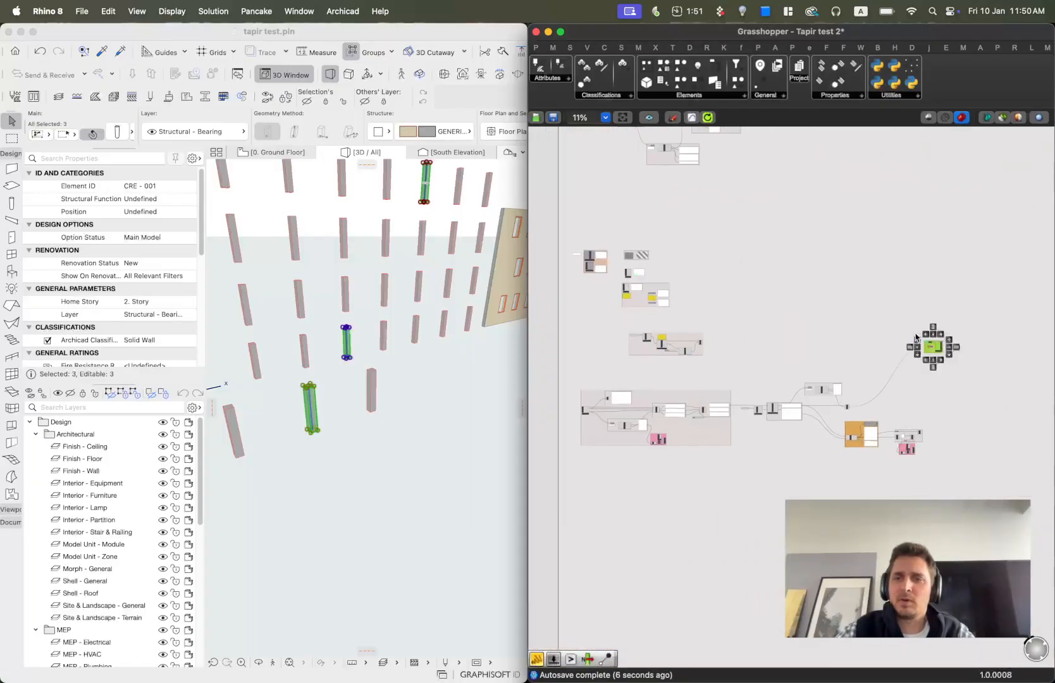
pyautogui.moveTo(929, 347); pyautogui.dragTo(661, 269)
pyautogui.scroll(6, 670, 256)
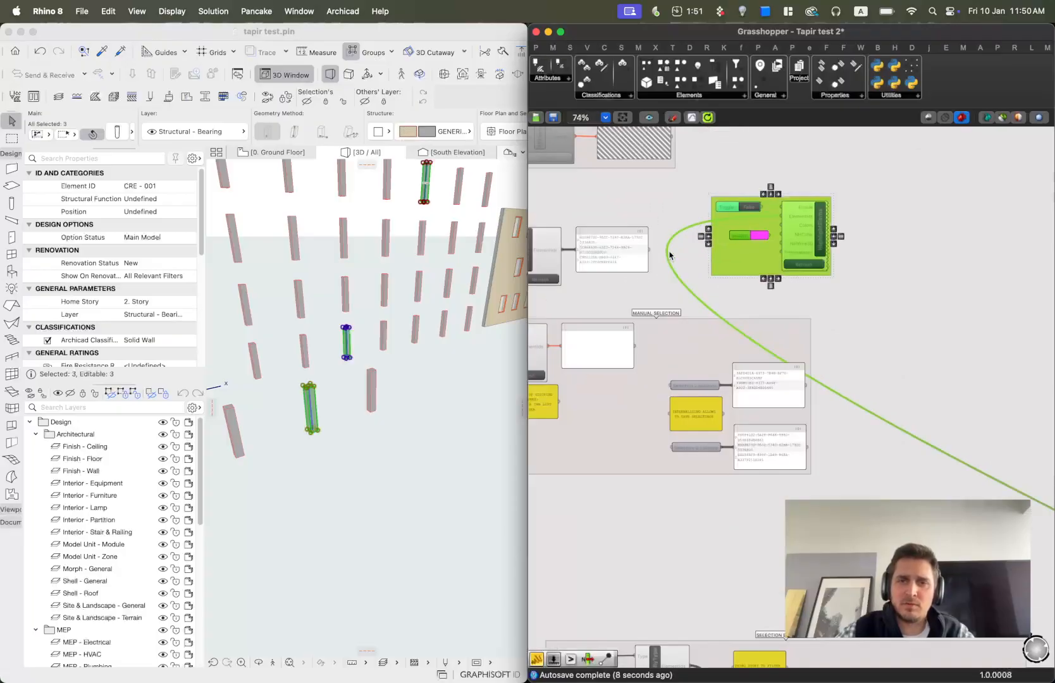
pyautogui.scroll(2, 671, 255)
pyautogui.click(725, 377)
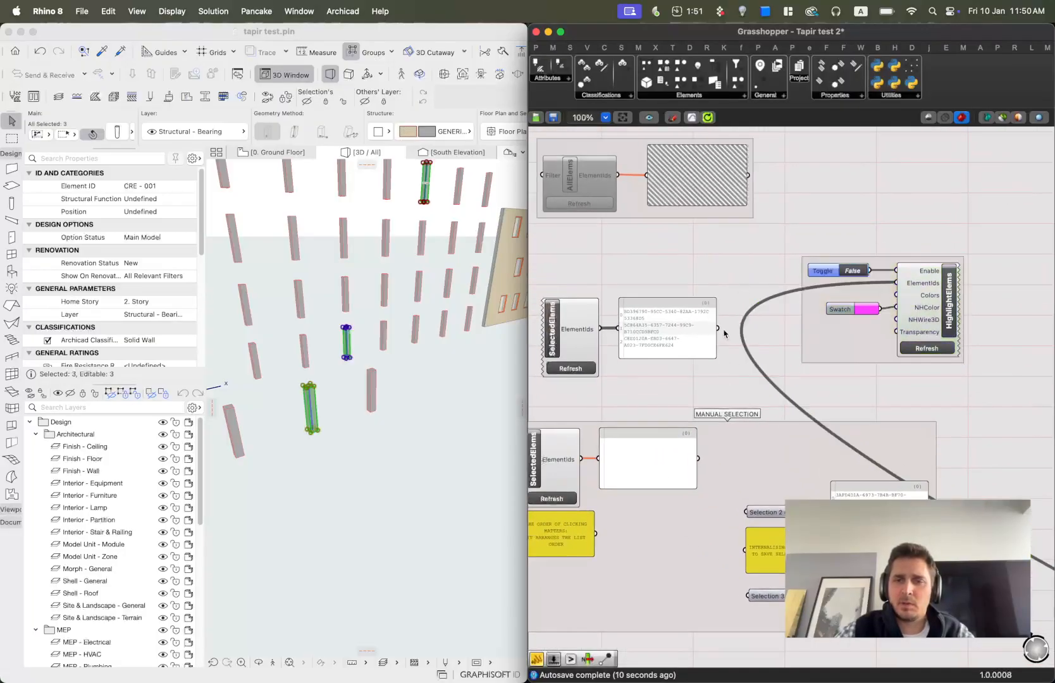
# Connect the selected IDs panel to HighlightElems' ElementIds input, refresh it, and set its Enable toggle to True.
pyautogui.moveTo(717, 329); pyautogui.dragTo(897, 283)
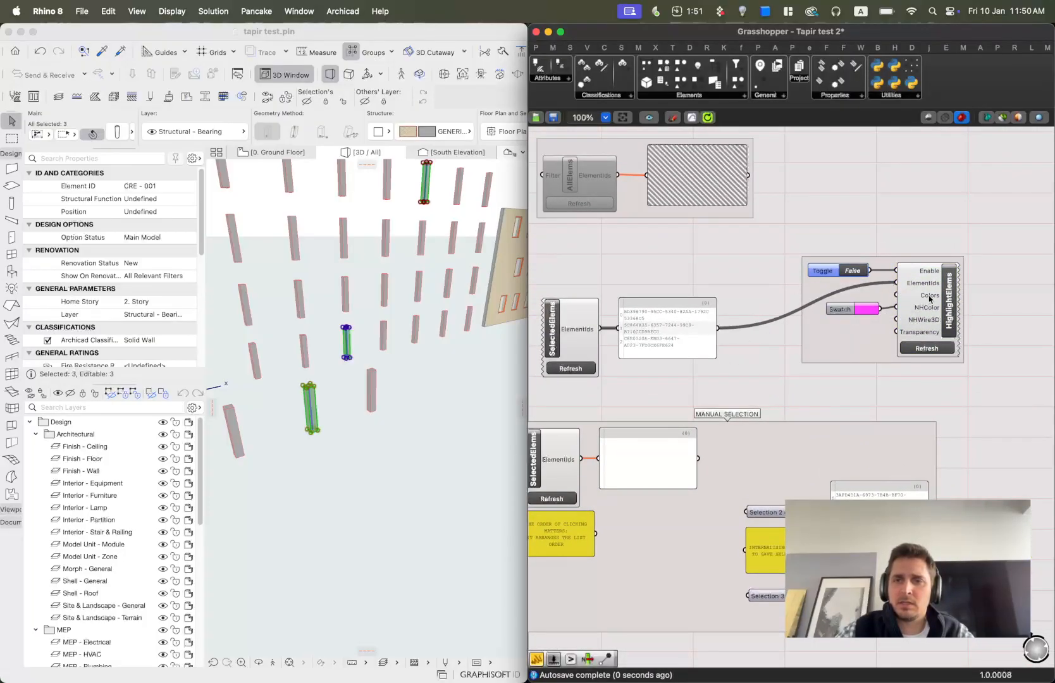
pyautogui.click(934, 353)
pyautogui.click(934, 351)
pyautogui.click(852, 271)
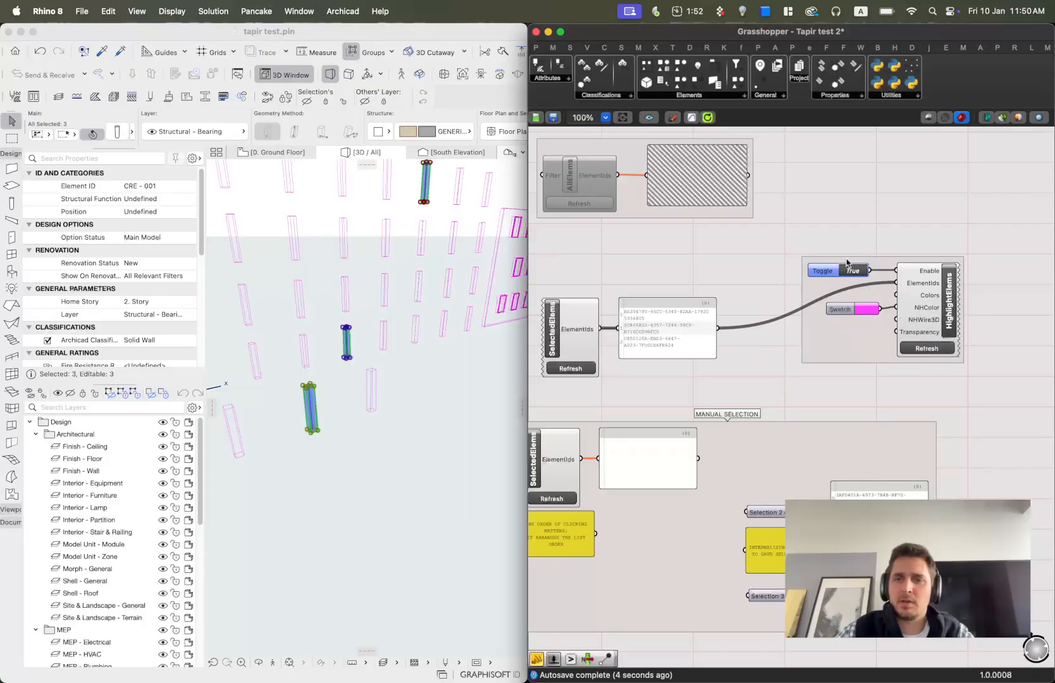
# Deselect the elements in the Archicad 3D view and orbit to inspect the highlighted elements.
pyautogui.click(386, 475)
pyautogui.click(429, 481)
pyautogui.scroll(-3, 405, 456)
pyautogui.keyDown('shift'); pyautogui.moveTo(400, 375); pyautogui.dragTo(391, 348, button='middle'); pyautogui.keyUp('shift')
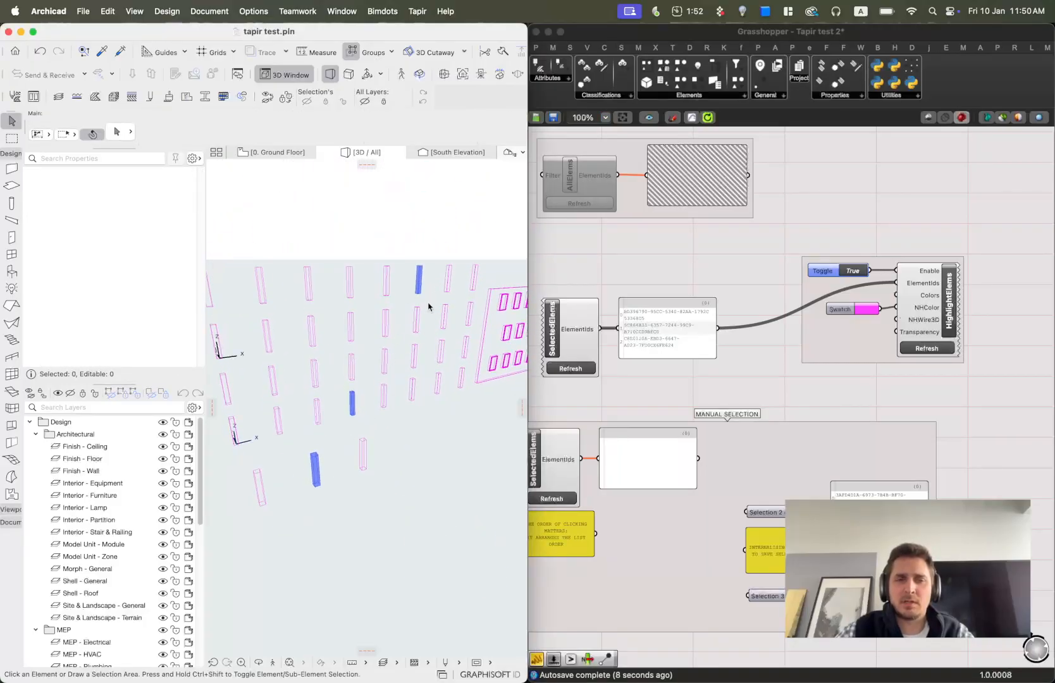
# Select three columns in the Archicad 3D view, refresh SelectedElems to highlight them, then deselect.
pyautogui.keyDown('shift'); pyautogui.moveTo(353, 401); pyautogui.dragTo(430, 383, button='middle'); pyautogui.keyUp('shift')
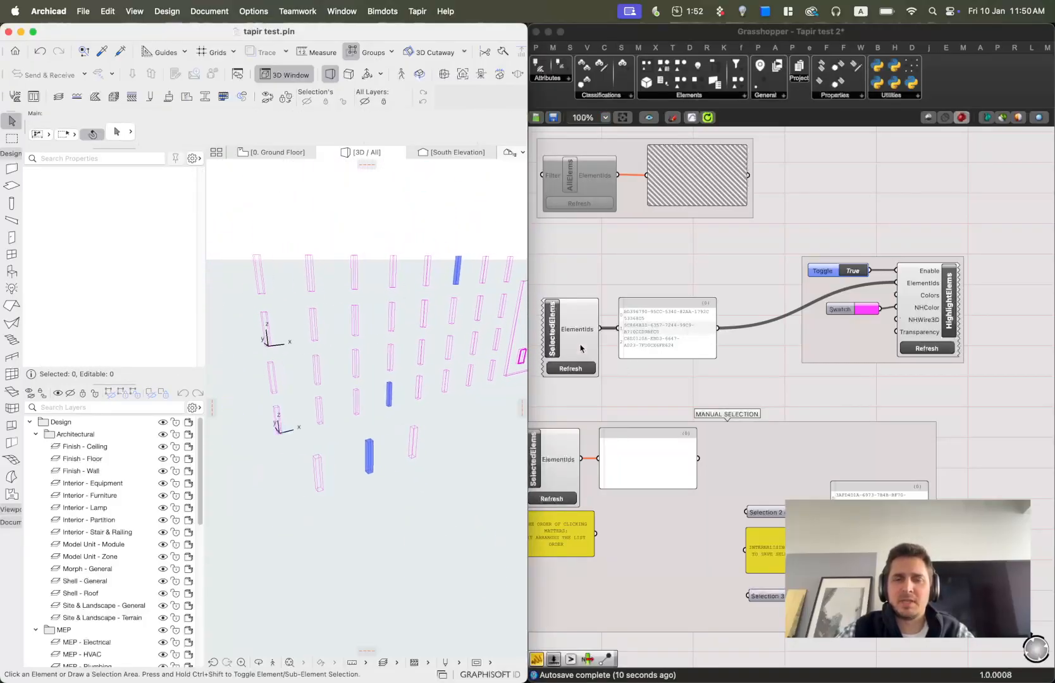
pyautogui.middleClick(679, 309)
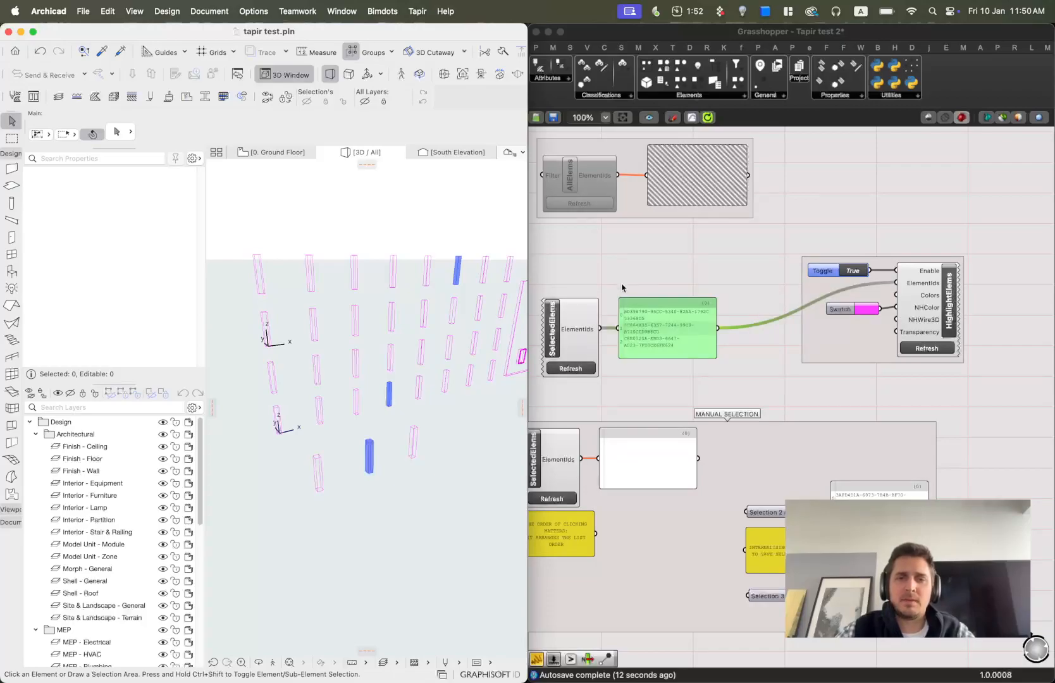
pyautogui.scroll(4, 774, 296)
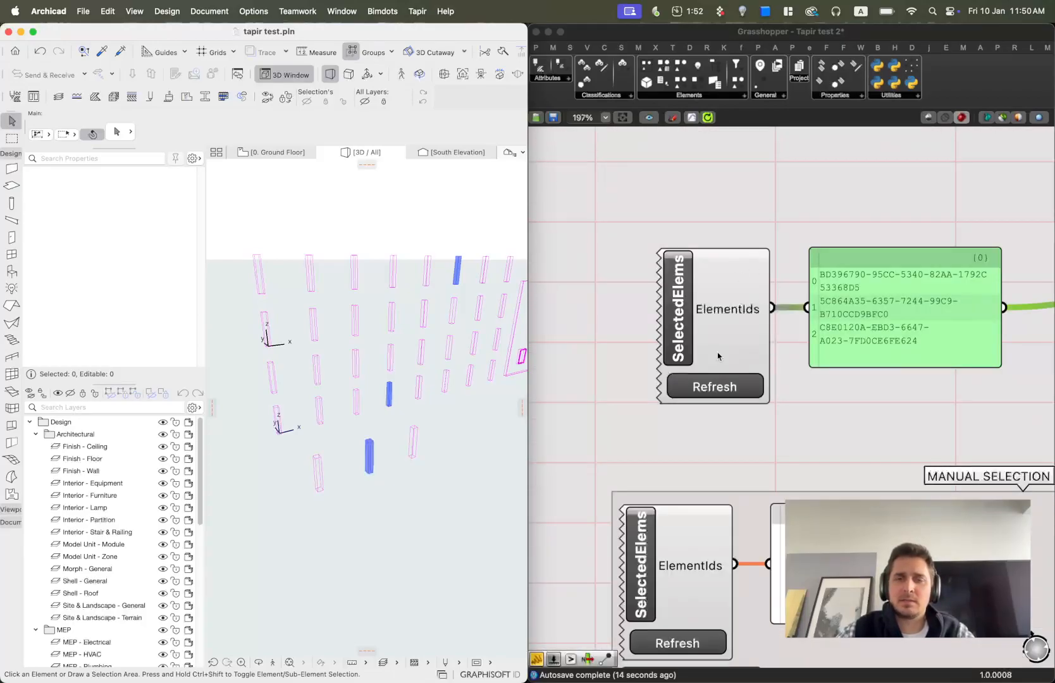
pyautogui.scroll(-1, 763, 296)
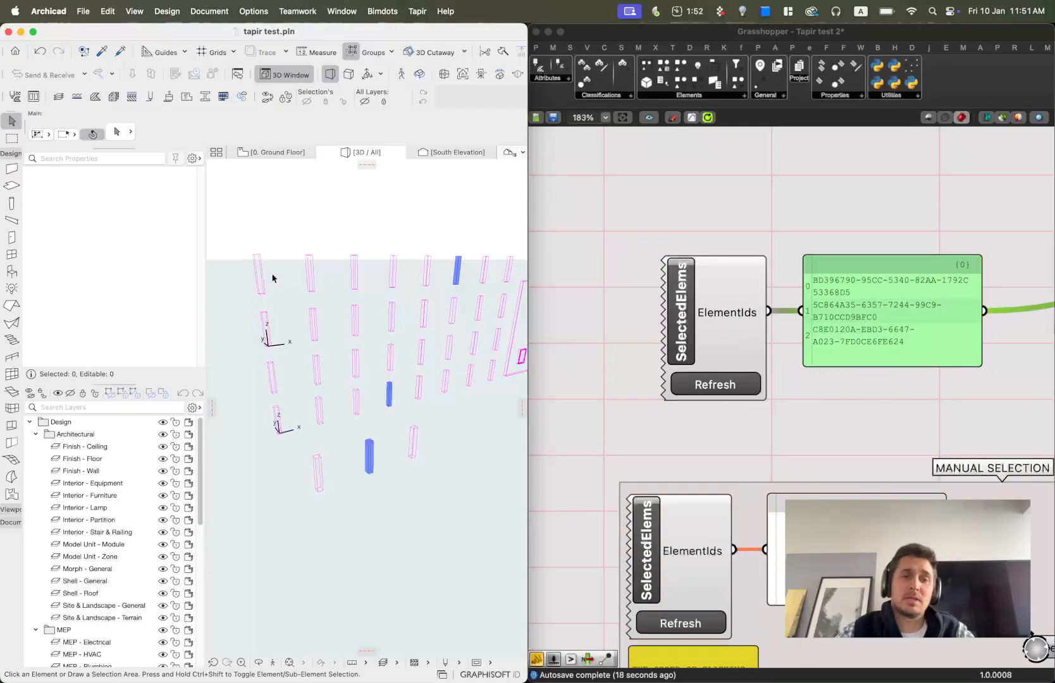
pyautogui.click(310, 265)
pyautogui.keyDown('shift'); pyautogui.click(356, 316); pyautogui.keyUp('shift')
pyautogui.keyDown('shift'); pyautogui.click(393, 316); pyautogui.keyUp('shift')
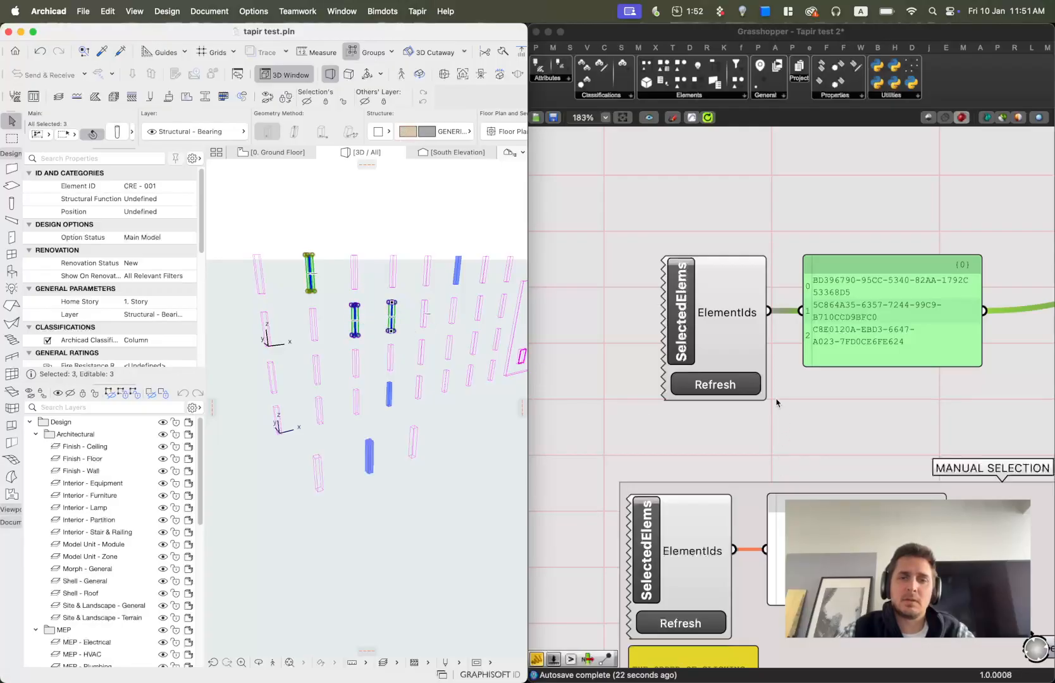
pyautogui.click(734, 382)
pyautogui.click(810, 397)
pyautogui.click(294, 212)
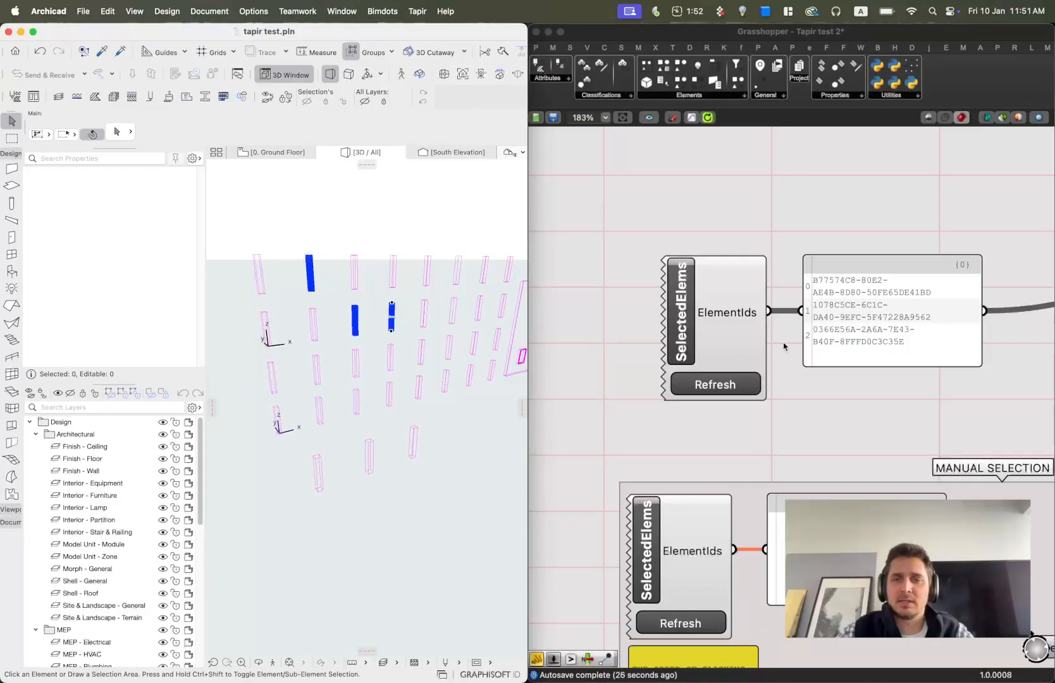
# Select five columns in Archicad and refresh the MANUAL SELECTION SelectedElems to list their IDs.
pyautogui.scroll(-3, 777, 323)
pyautogui.moveTo(924, 415); pyautogui.dragTo(867, 337, button='right')
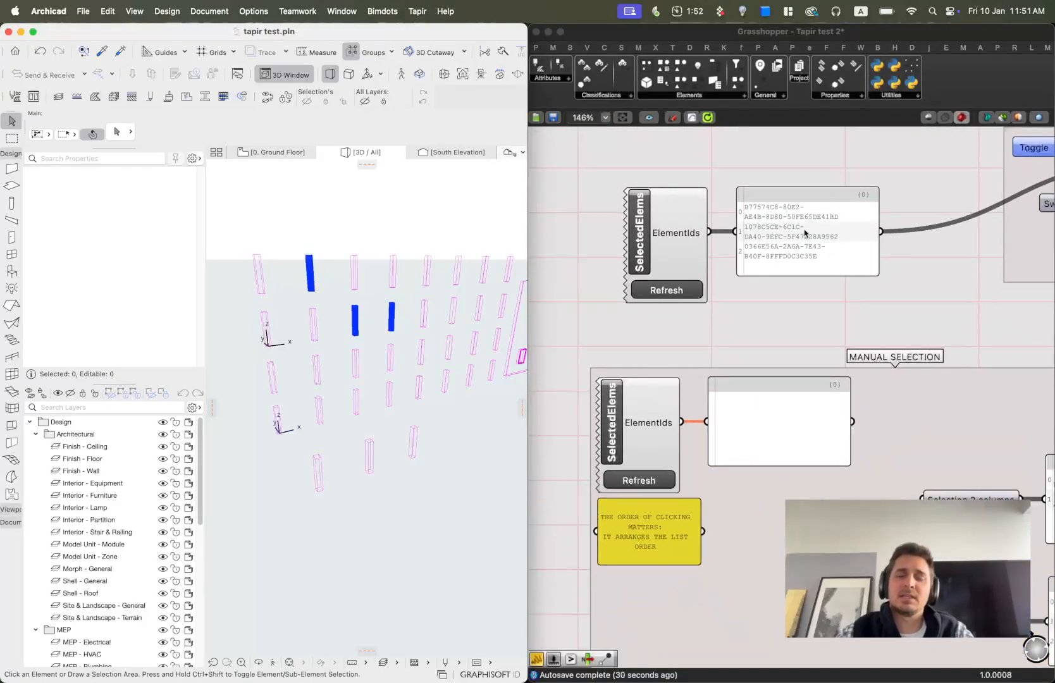
pyautogui.click(715, 343)
pyautogui.scroll(-2, 696, 327)
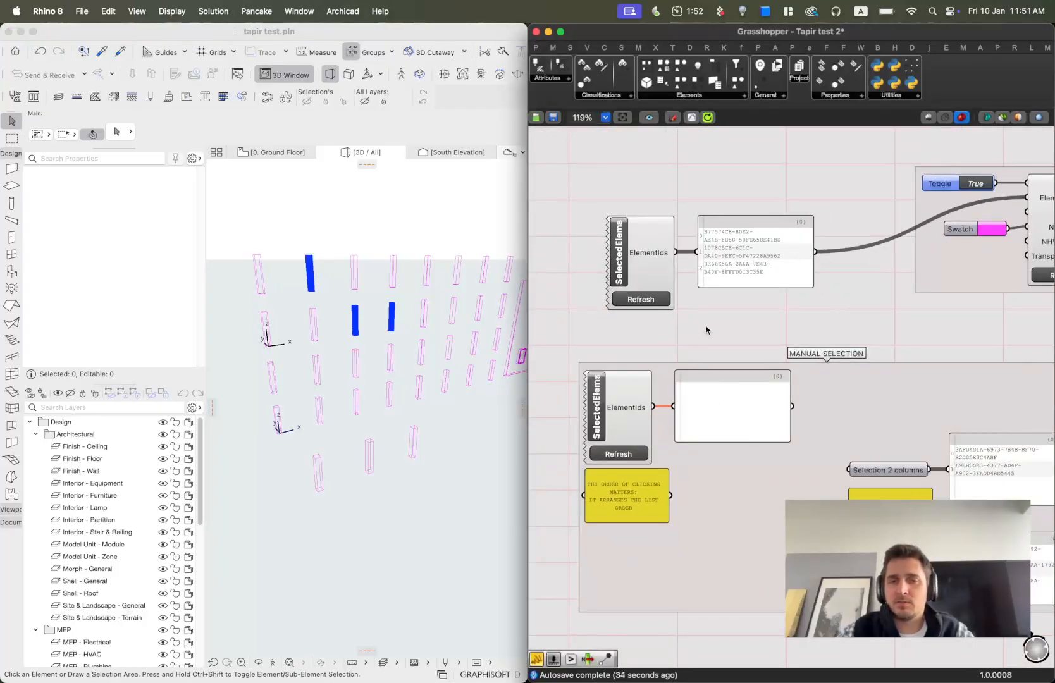
pyautogui.scroll(2, 732, 468)
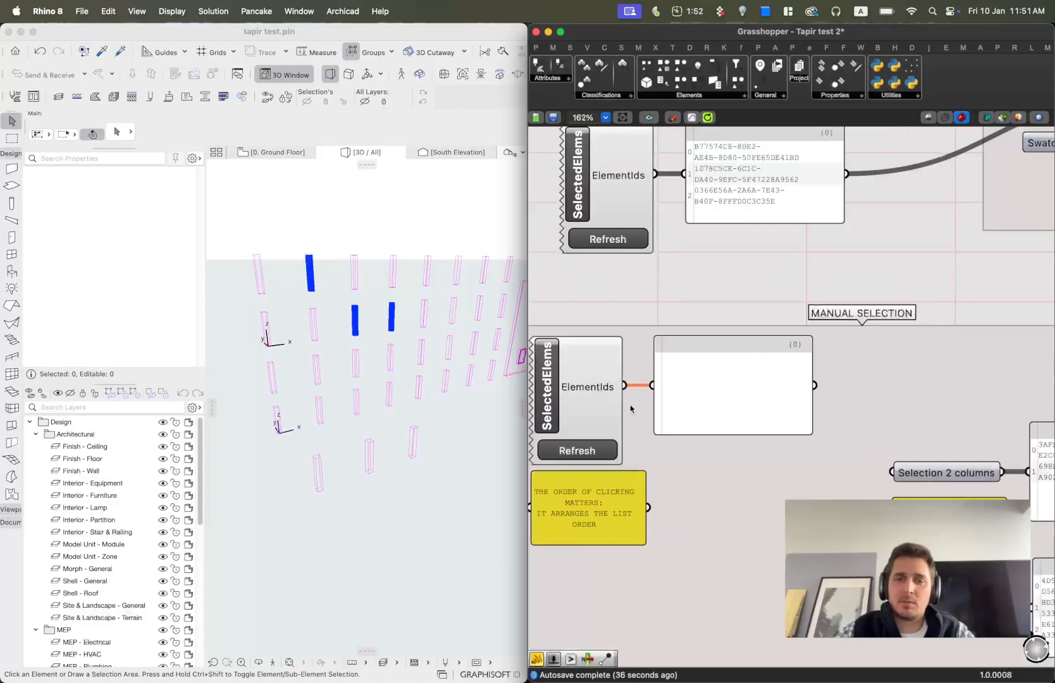
pyautogui.click(588, 453)
pyautogui.click(394, 385)
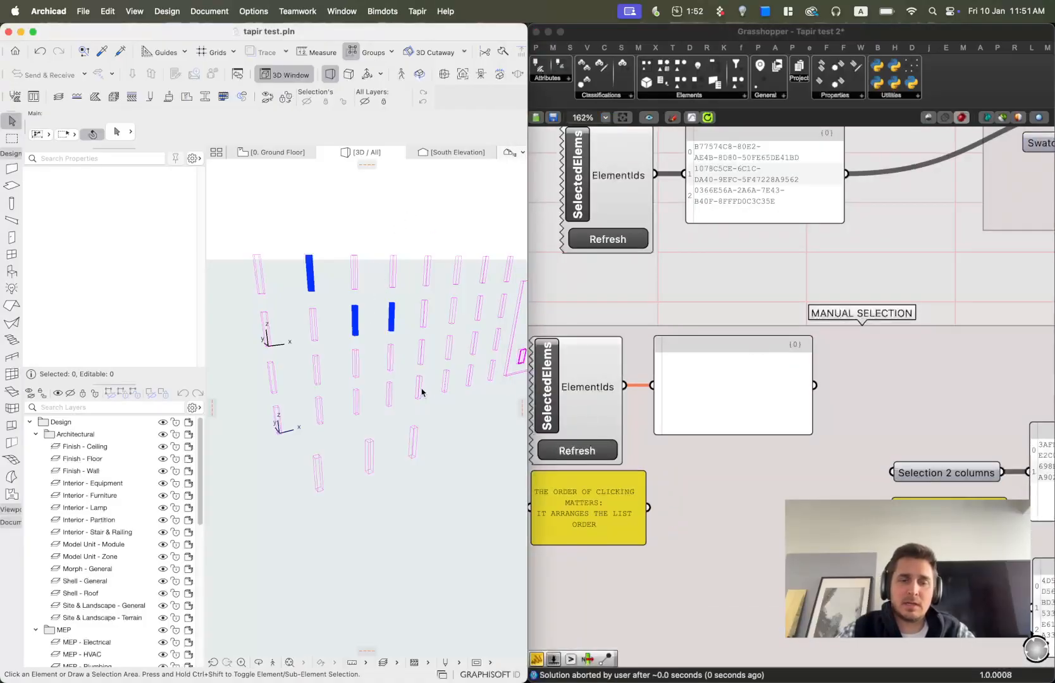
pyautogui.click(419, 387)
pyautogui.keyDown('shift'); pyautogui.click(391, 395); pyautogui.keyUp('shift')
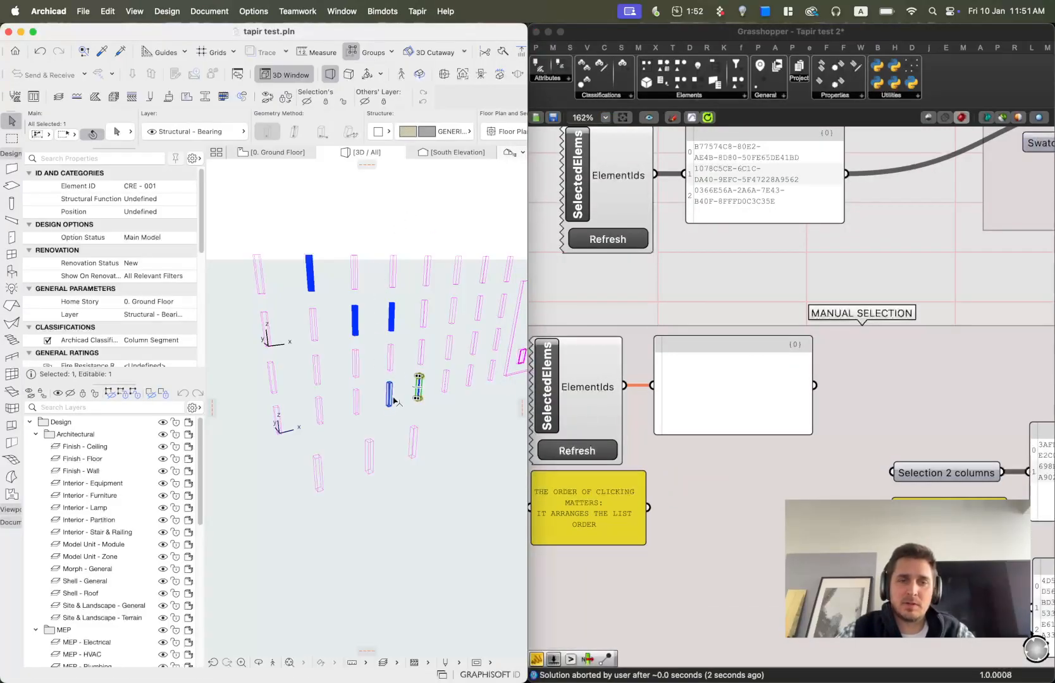
pyautogui.keyDown('shift'); pyautogui.click(392, 316); pyautogui.keyUp('shift')
pyautogui.keyDown('shift'); pyautogui.click(423, 313); pyautogui.keyUp('shift')
pyautogui.keyDown('shift'); pyautogui.click(355, 361); pyautogui.keyUp('shift')
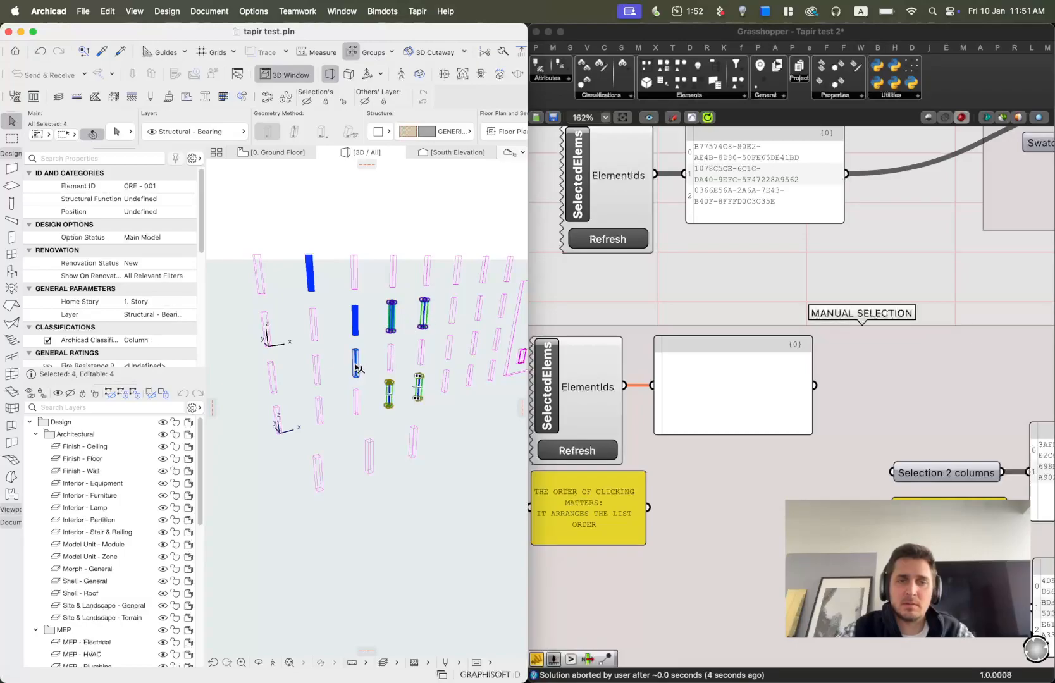
pyautogui.click(588, 454)
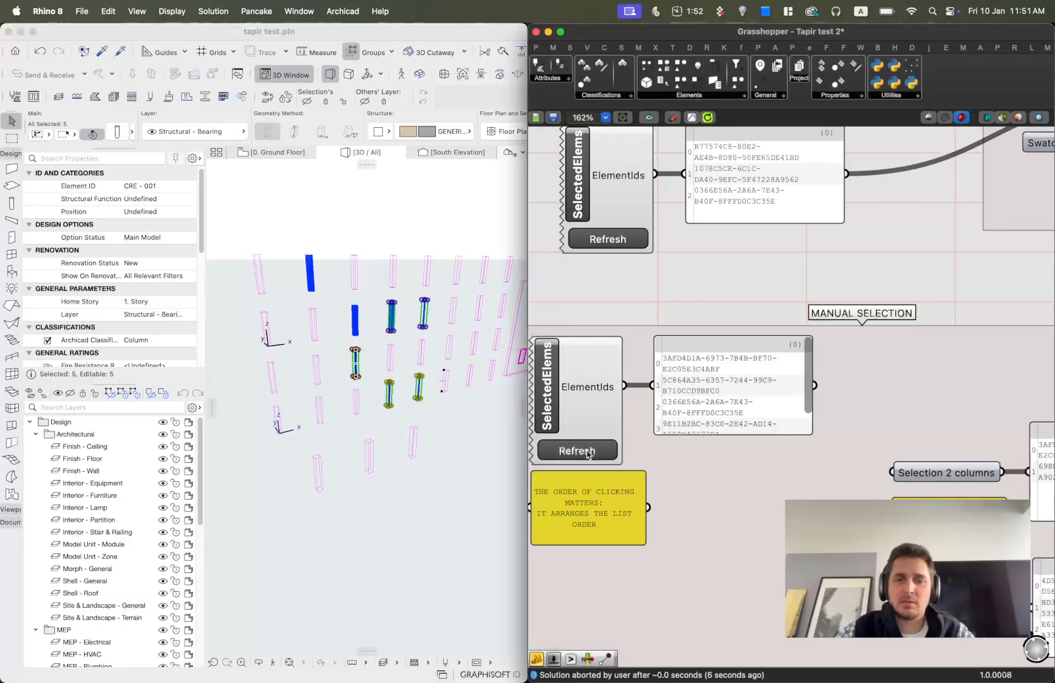
# Enlarge the manual selection panel so all five element IDs show.
pyautogui.click(467, 240)
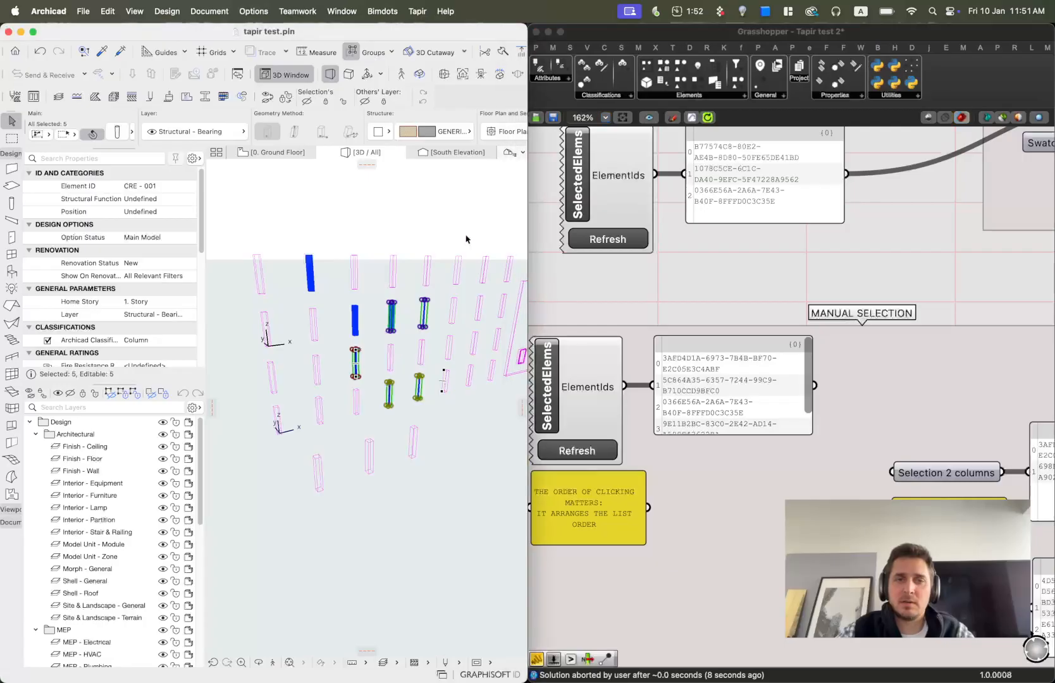
pyautogui.click(741, 439)
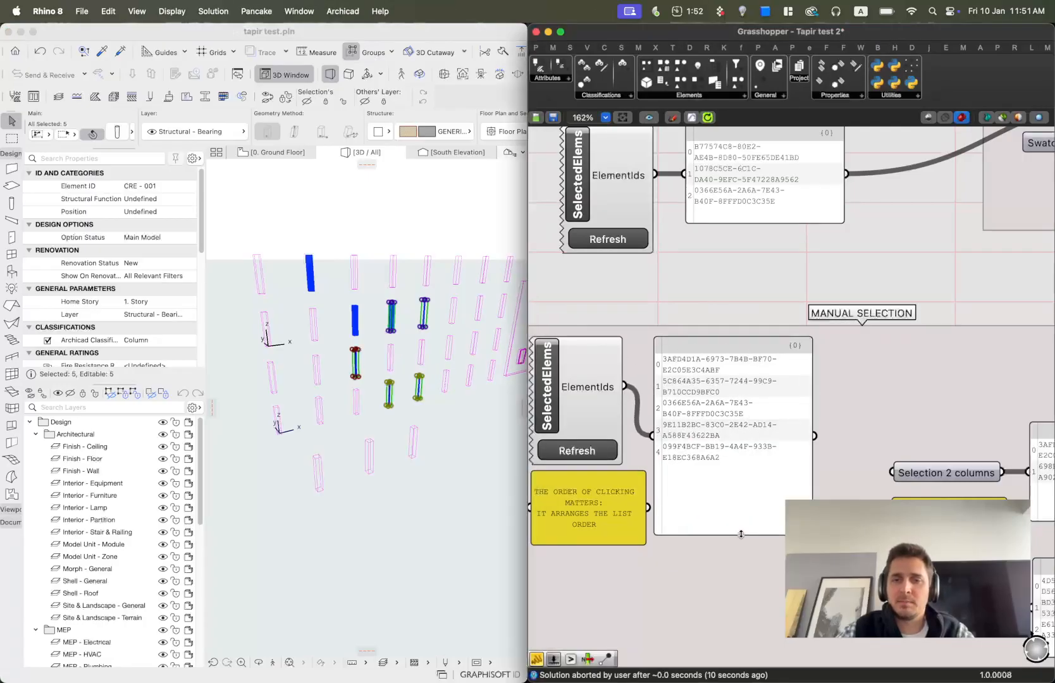
pyautogui.doubleClick(718, 261)
pyautogui.moveTo(887, 464); pyautogui.dragTo(733, 363, button='right')
pyautogui.moveTo(814, 335); pyautogui.dragTo(778, 442, button='right')
pyautogui.scroll(1, 779, 442)
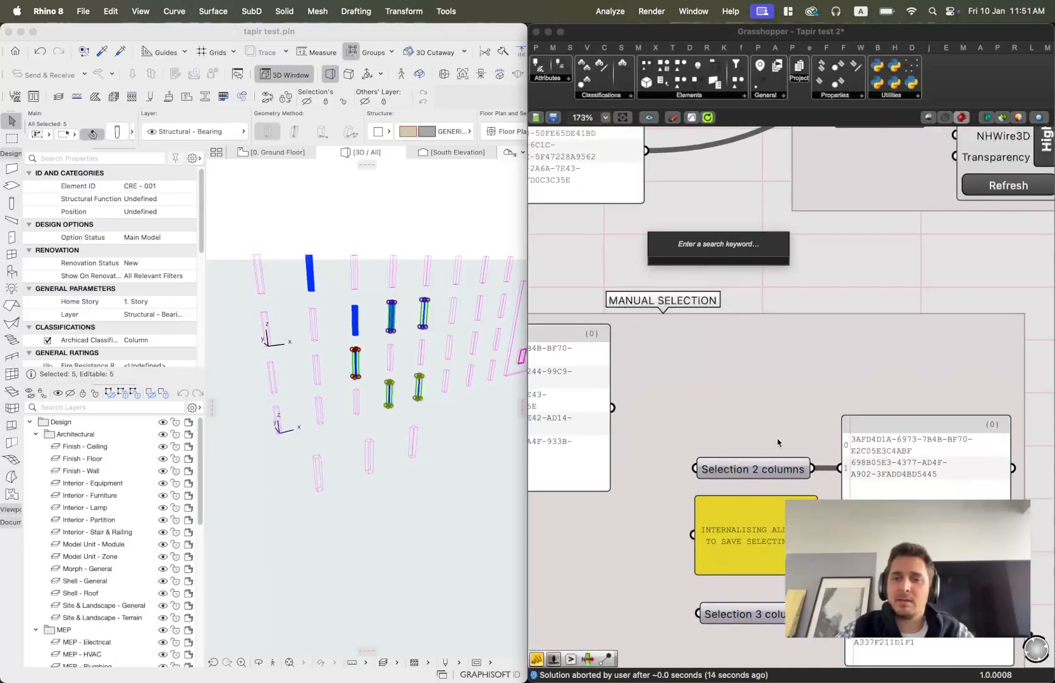
# Search for and place a Text parameter above the MANUAL SELECTION group.
pyautogui.doubleClick(818, 305)
pyautogui.write('TE')
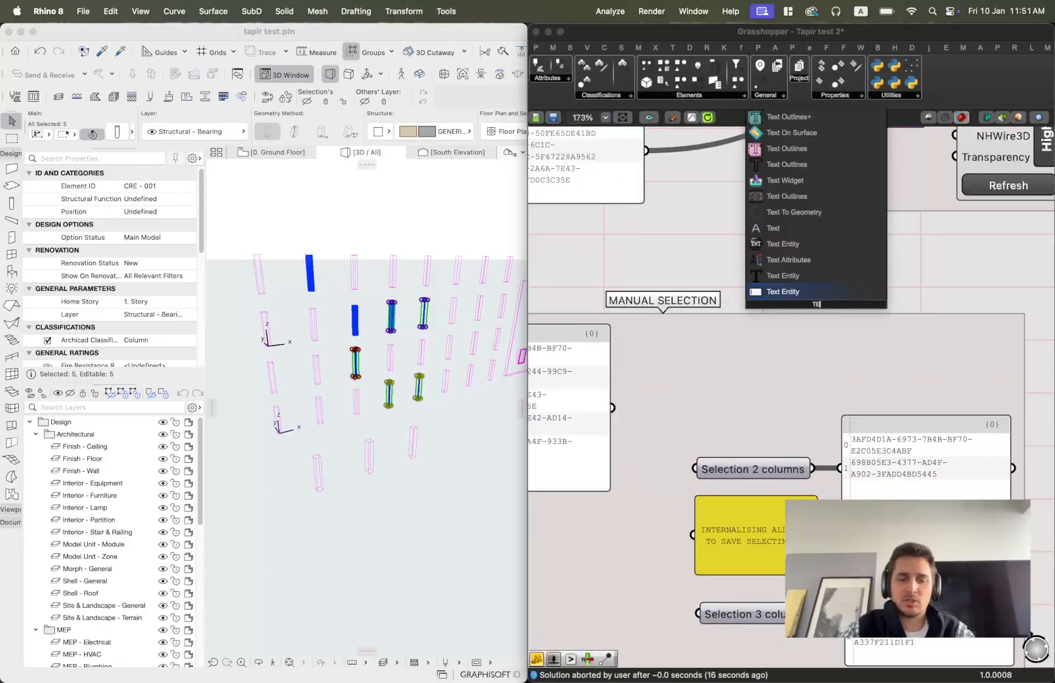
pyautogui.write('XT')
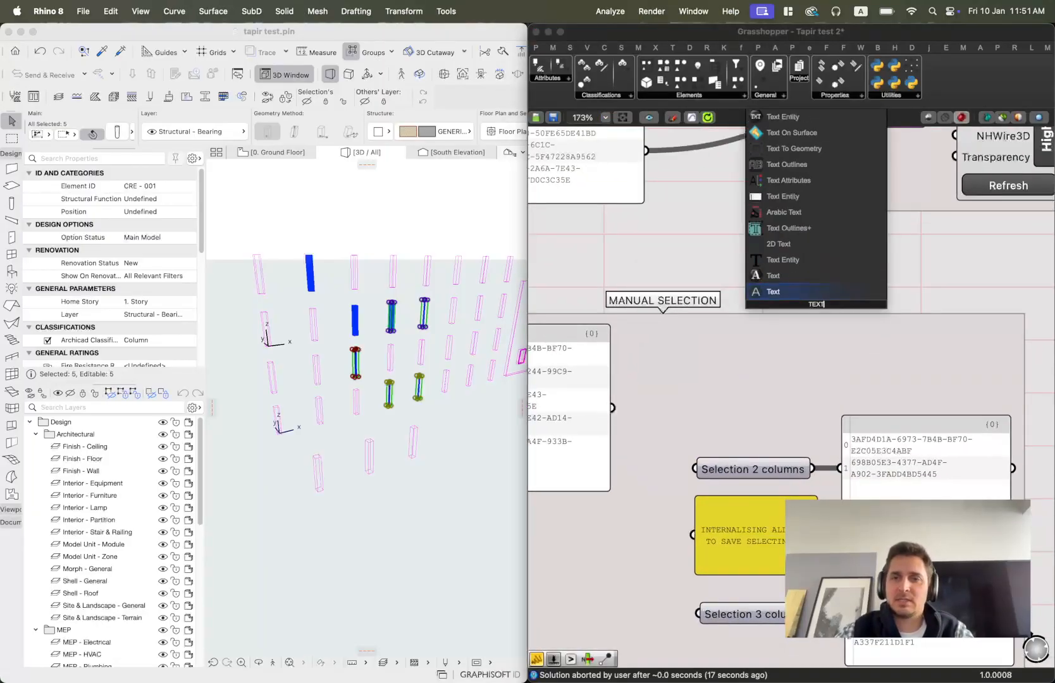
pyautogui.click(791, 276)
pyautogui.moveTo(826, 311); pyautogui.dragTo(826, 282)
# Rename the Text parameter SAVED SELECTION TUTORIAL.
pyautogui.rightClick(826, 283)
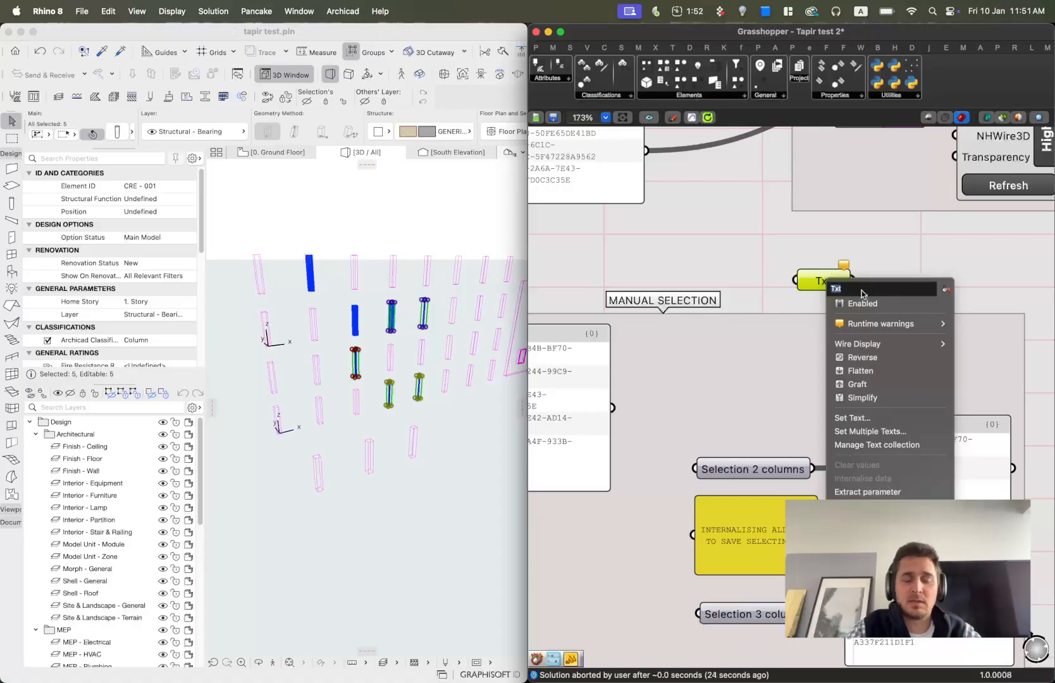
pyautogui.write('SE')
pyautogui.write('A')
pyautogui.write('VED SELECTINO')
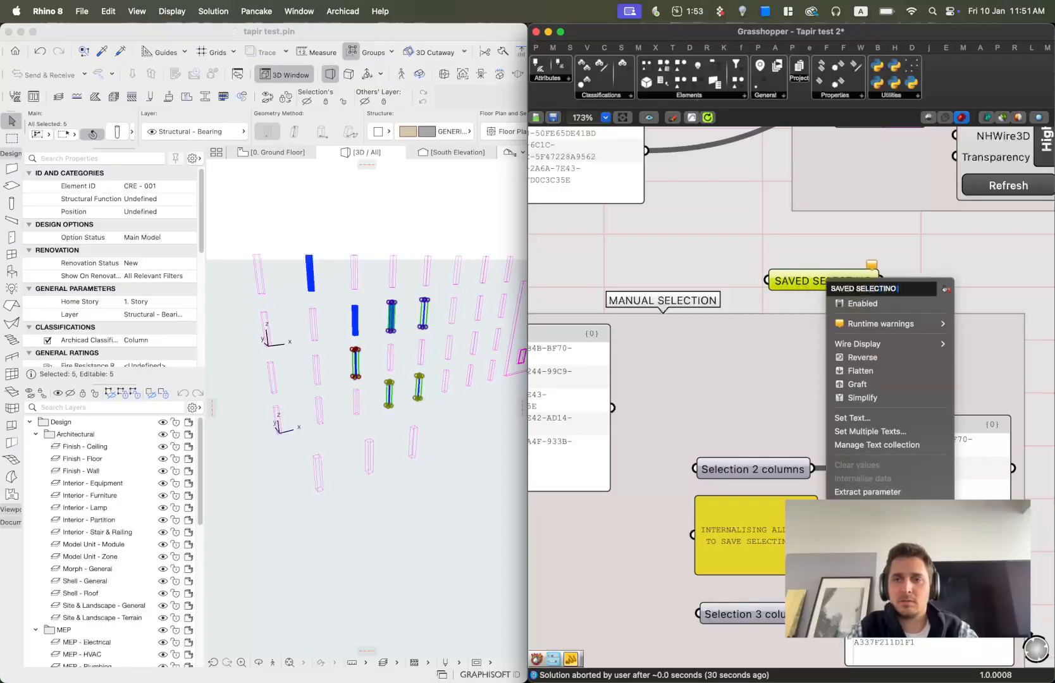
pyautogui.press('BackSpace')
pyautogui.press('BackSpace')
pyautogui.write('ON')
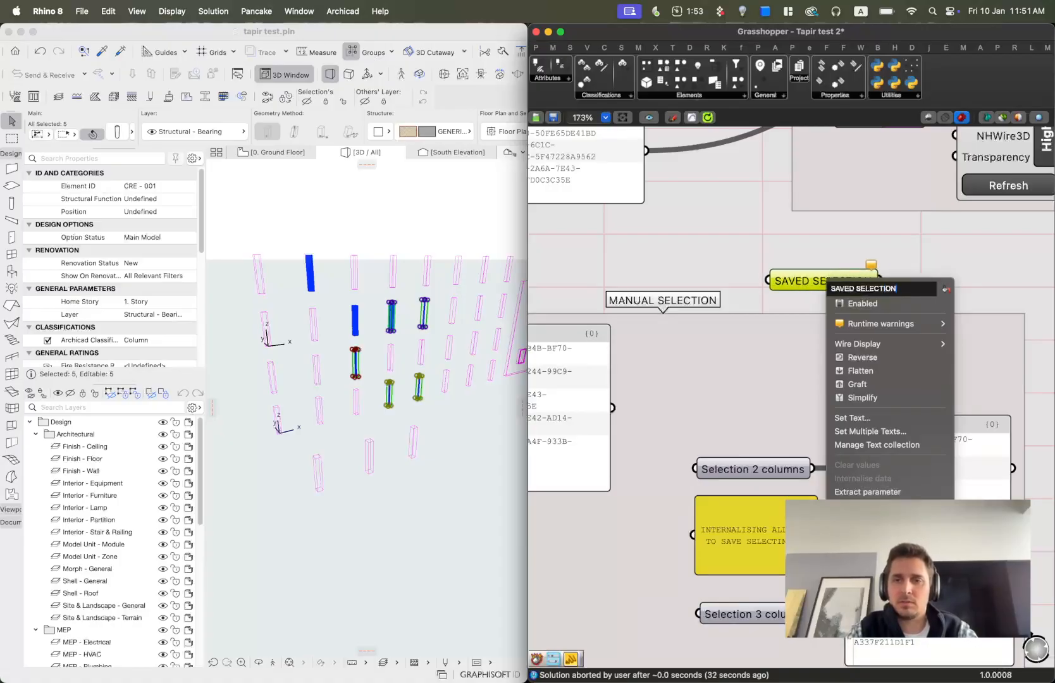
pyautogui.write(' TUTOR')
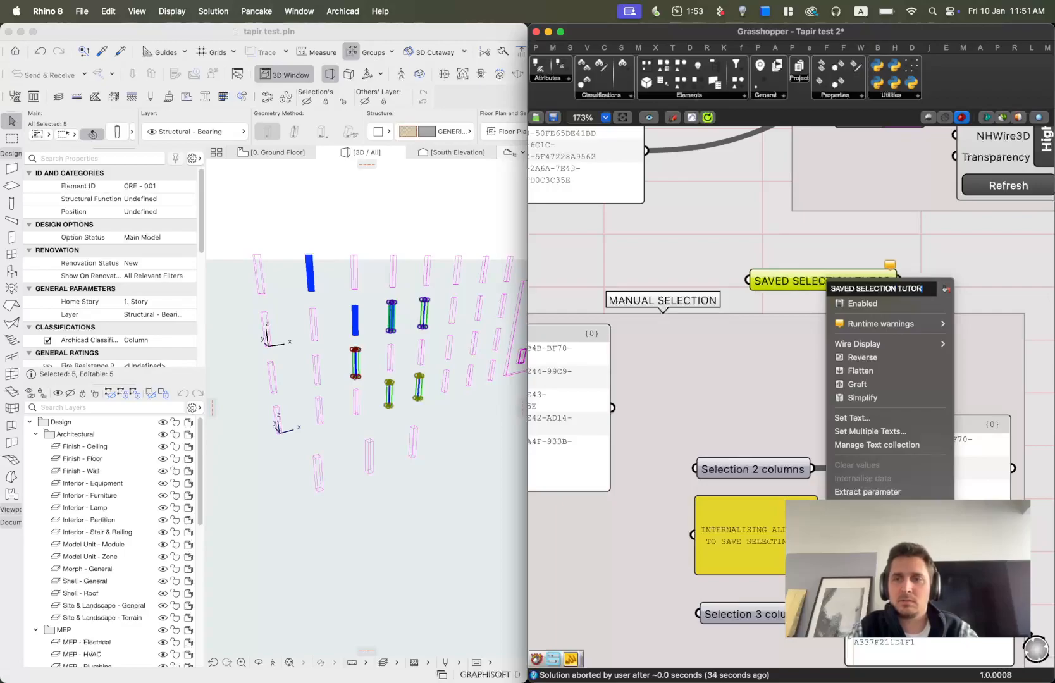
pyautogui.write('IAL')
pyautogui.press('Return')
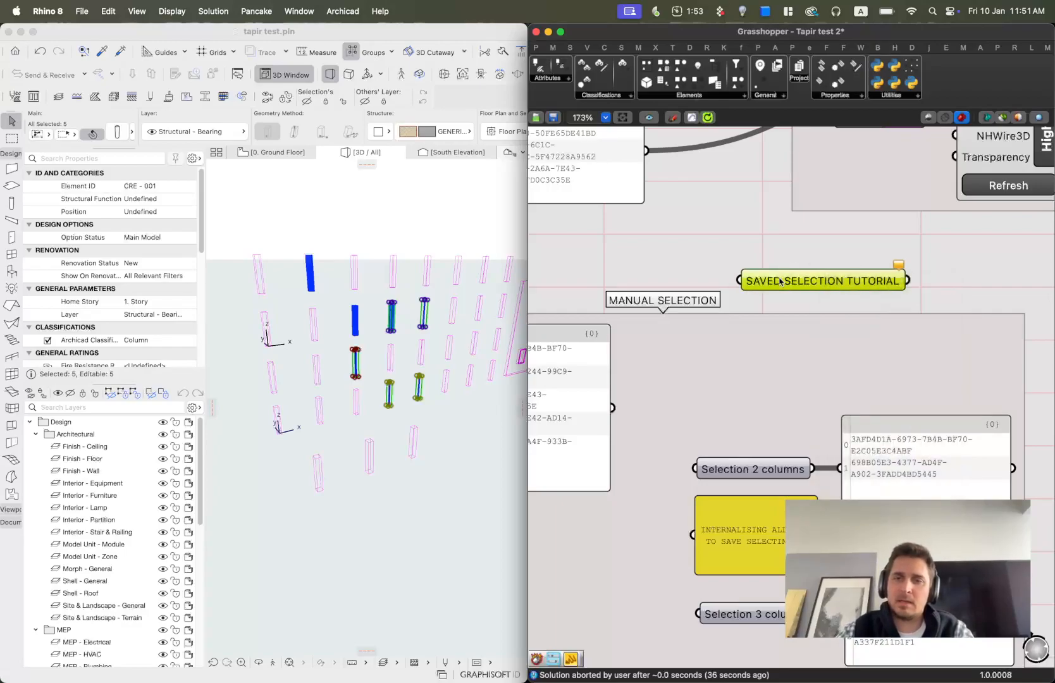
# Connect the five-ID panel to SAVED SELECTION TUTORIAL and internalise its data.
pyautogui.moveTo(808, 281); pyautogui.dragTo(795, 357)
pyautogui.moveTo(612, 407); pyautogui.dragTo(684, 374)
pyautogui.rightClick(756, 374)
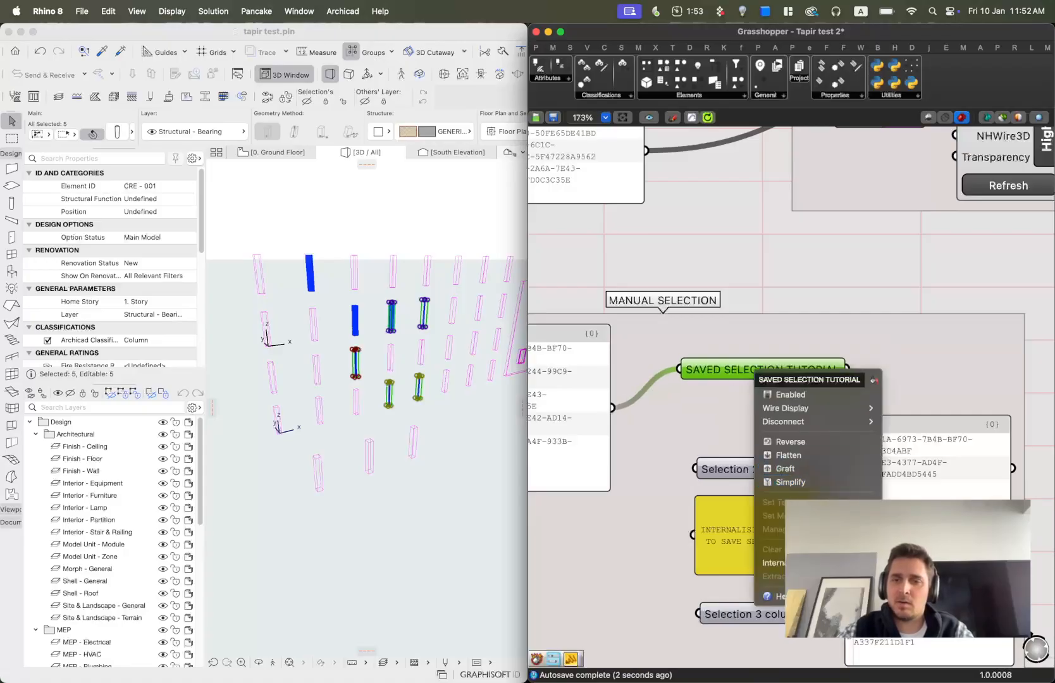
pyautogui.click(775, 563)
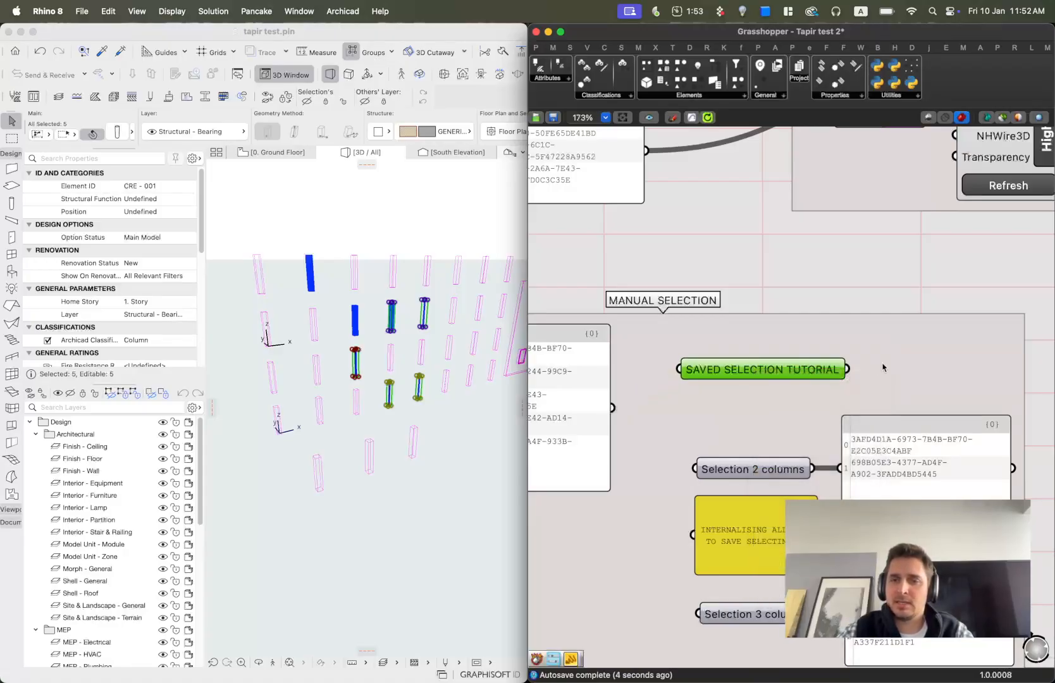
# Connect SAVED SELECTION TUTORIAL's output to the ID panel beside it.
pyautogui.moveTo(848, 370); pyautogui.dragTo(860, 482)
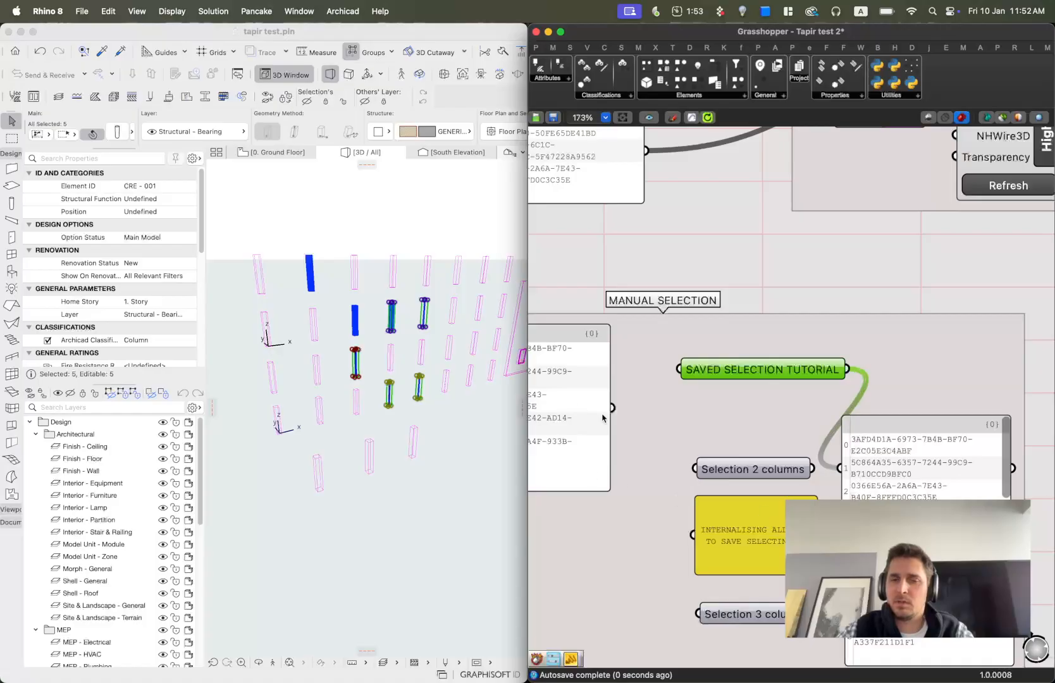
pyautogui.moveTo(630, 425); pyautogui.dragTo(808, 369, button='right')
pyautogui.scroll(-1, 639, 363)
pyautogui.moveTo(653, 371); pyautogui.dragTo(771, 372, button='right')
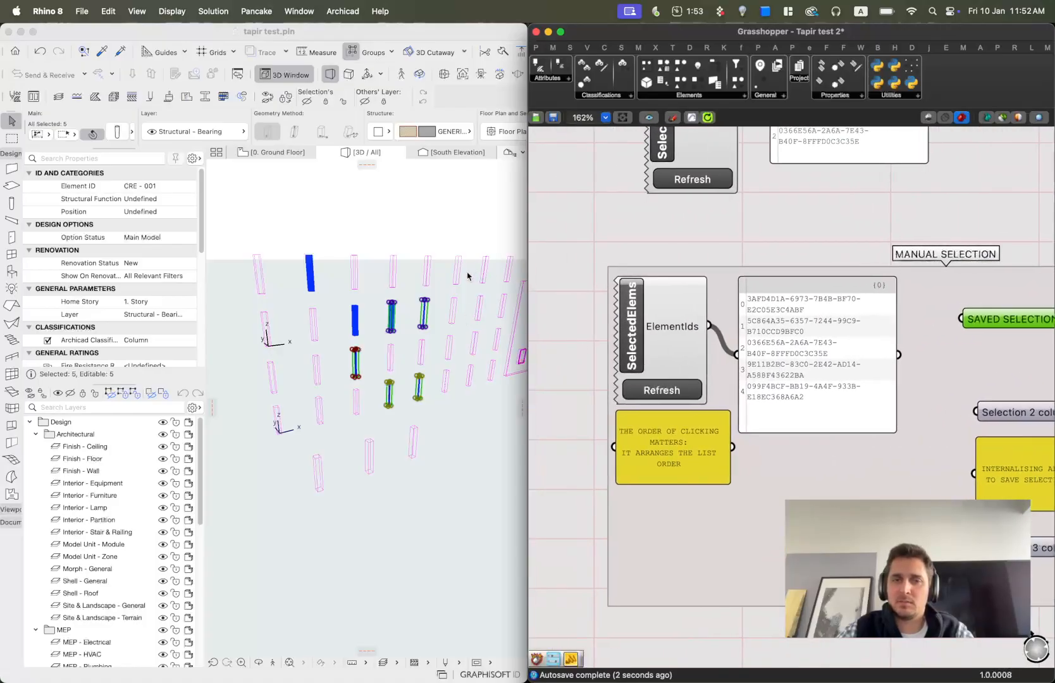
# Select two walls in Archicad and refresh the MANUAL SELECTION SelectedElems.
pyautogui.click(469, 276)
pyautogui.click(453, 310)
pyautogui.keyDown('shift'); pyautogui.click(457, 270); pyautogui.keyUp('shift')
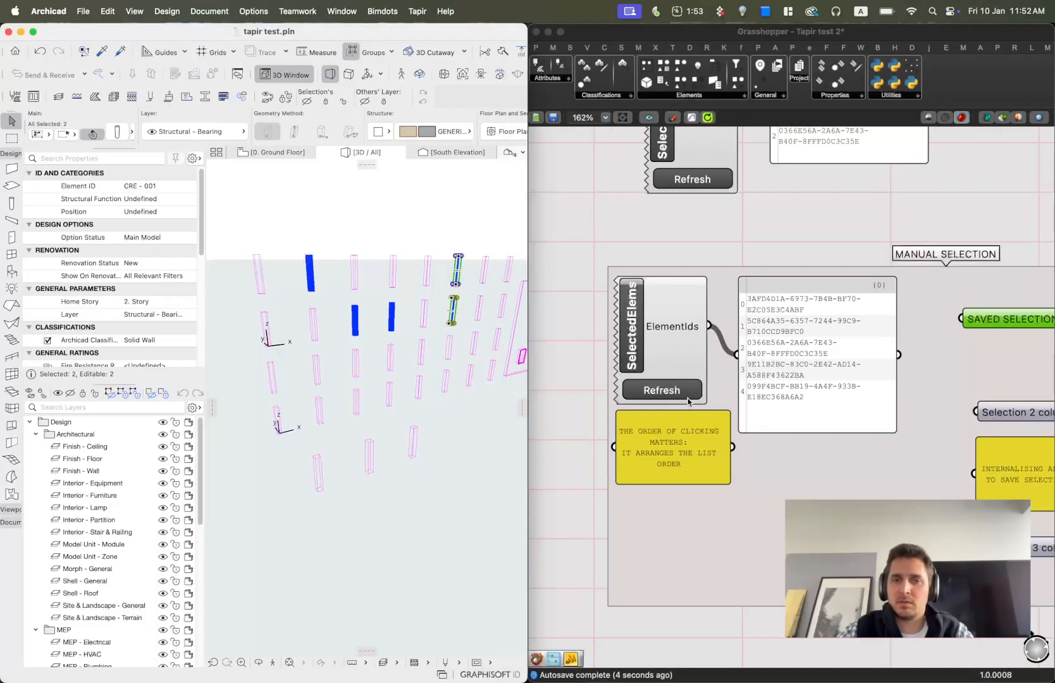
pyautogui.click(681, 391)
# Connect the manual selection panel to HighlightElems' ElementIds input.
pyautogui.moveTo(972, 387); pyautogui.dragTo(569, 376, button='right')
pyautogui.moveTo(781, 413); pyautogui.dragTo(823, 320)
pyautogui.scroll(-3, 811, 301)
pyautogui.moveTo(811, 301); pyautogui.dragTo(932, 314, button='right')
pyautogui.click(921, 366)
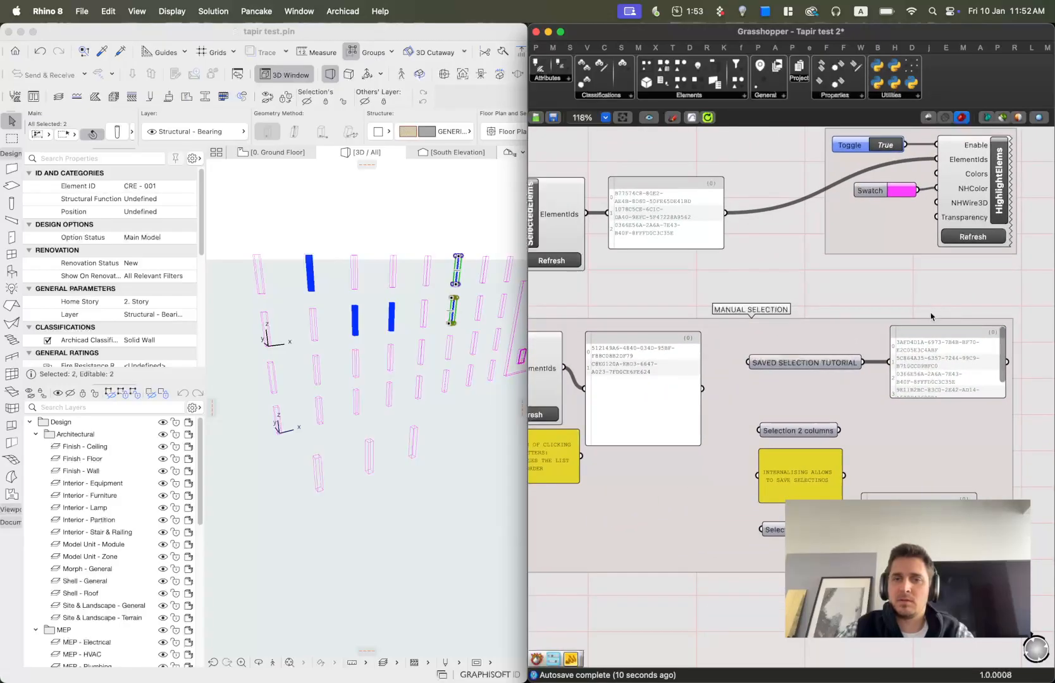
pyautogui.scroll(-1, 681, 356)
pyautogui.moveTo(707, 382); pyautogui.dragTo(927, 166)
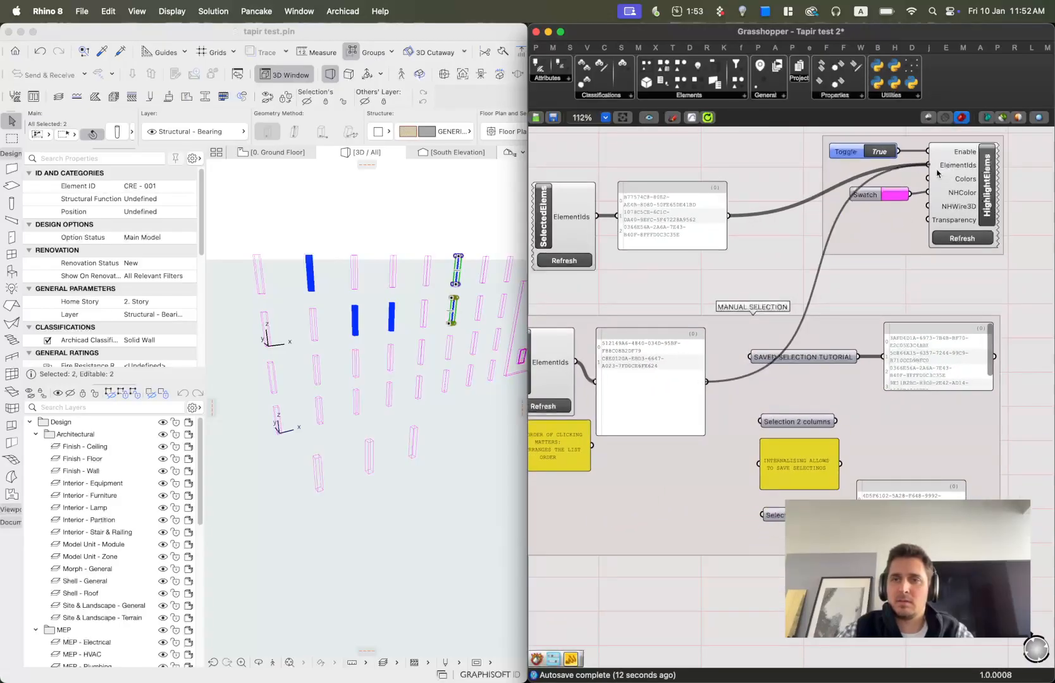
# Deselect in Archicad and connect the saved selection panel to HighlightElems' ElementIds input instead.
pyautogui.click(470, 201)
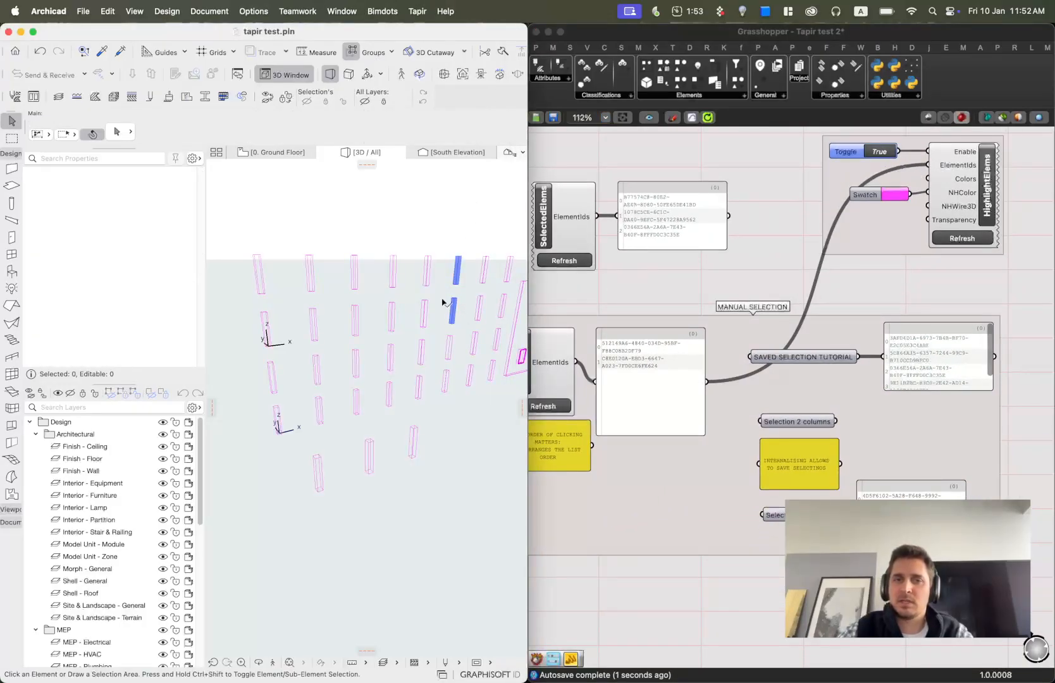
pyautogui.hscroll(3, 912, 244)
pyautogui.moveTo(803, 232); pyautogui.dragTo(993, 269)
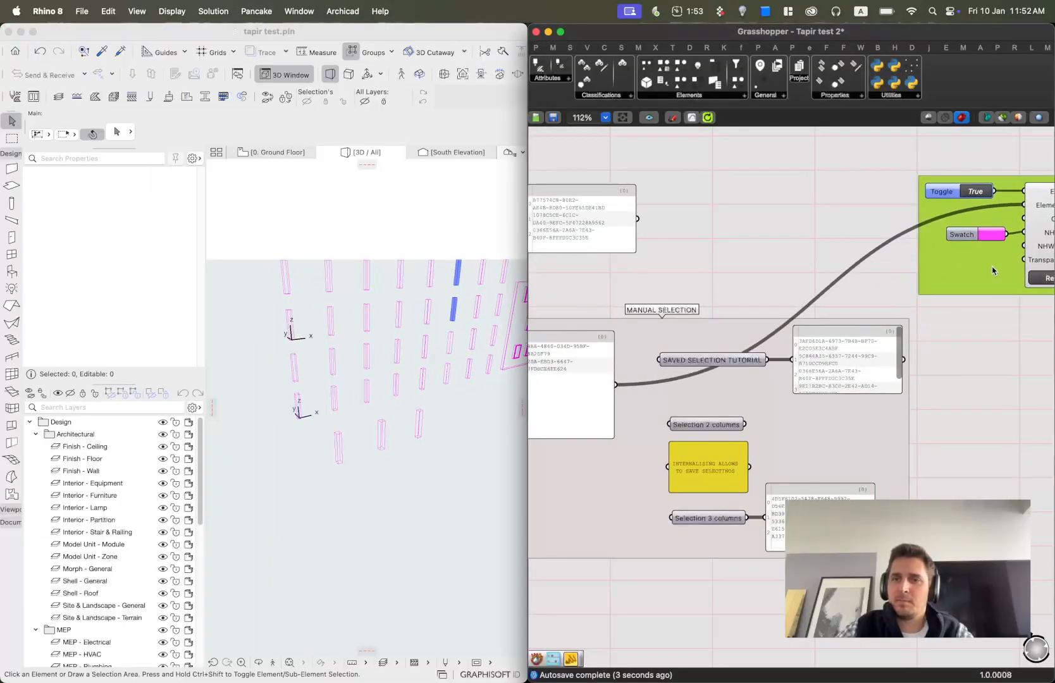
pyautogui.moveTo(968, 328); pyautogui.dragTo(1010, 205)
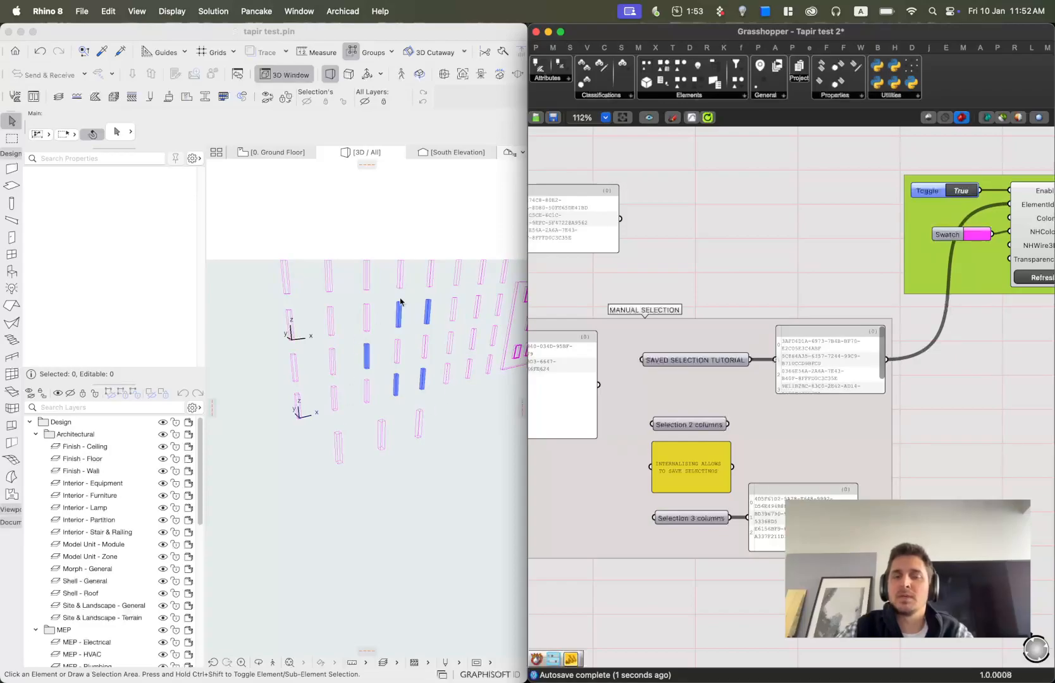
# Examine the saved selection parameters in the MANUAL SELECTION group.
pyautogui.scroll(5, 643, 376)
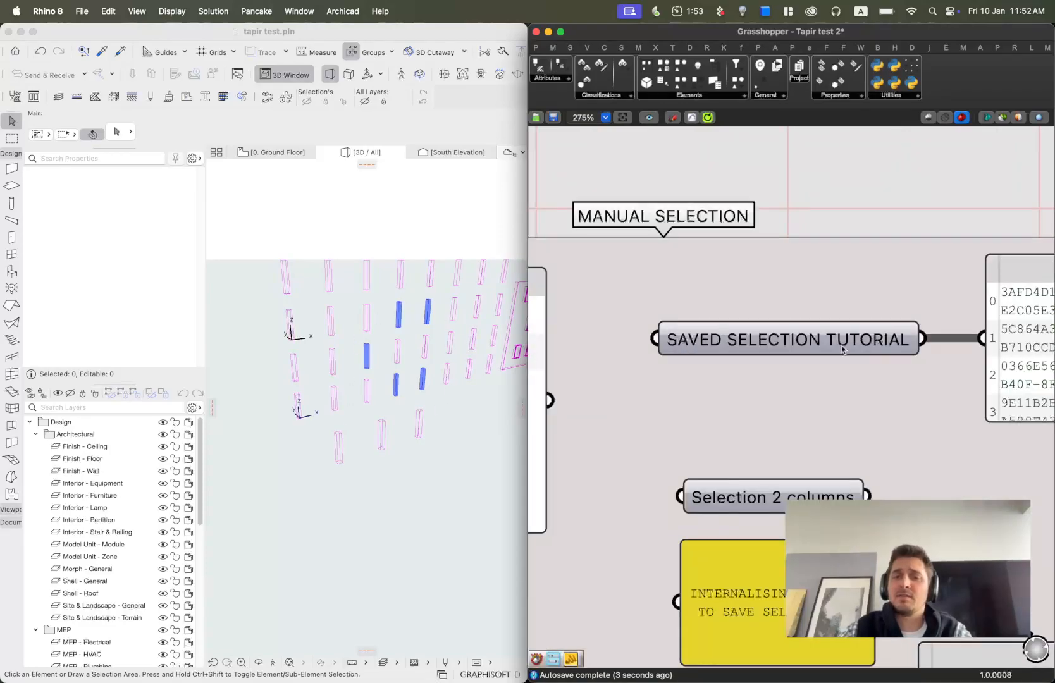
pyautogui.scroll(-1, 862, 408)
pyautogui.moveTo(865, 407); pyautogui.dragTo(822, 301, button='right')
pyautogui.click(681, 244)
pyautogui.click(730, 382)
pyautogui.click(767, 603)
pyautogui.scroll(-2, 732, 432)
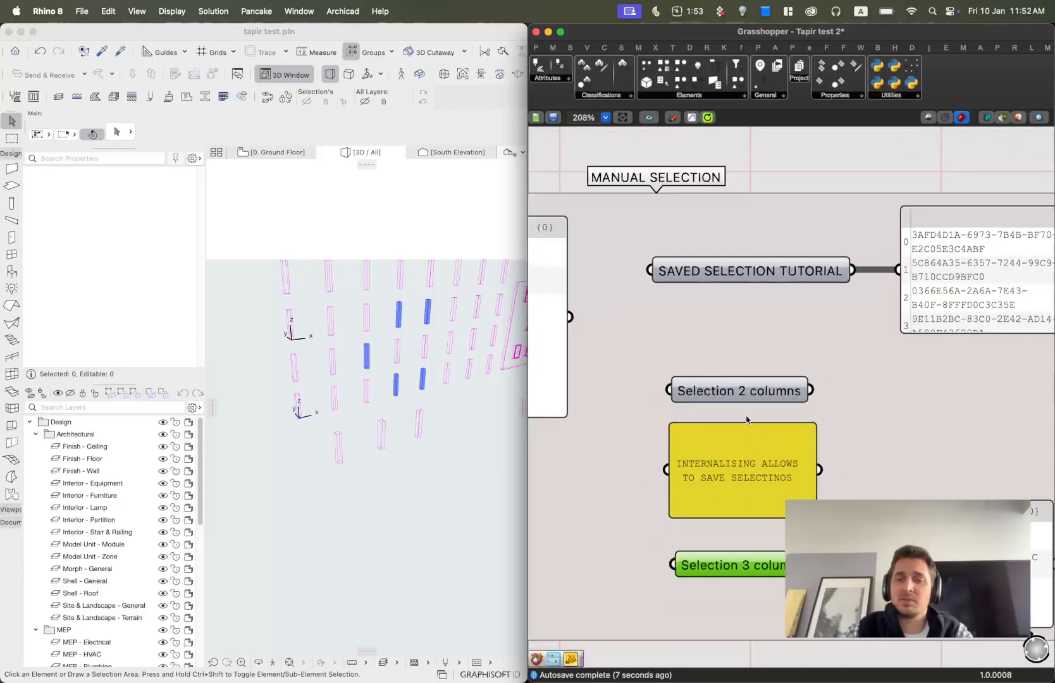
# Select three columns one after another in Archicad and refresh the manual SelectedElems component.
pyautogui.scroll(-3, 780, 344)
pyautogui.moveTo(770, 331); pyautogui.dragTo(853, 356, button='right')
pyautogui.moveTo(745, 420); pyautogui.dragTo(984, 418, button='right')
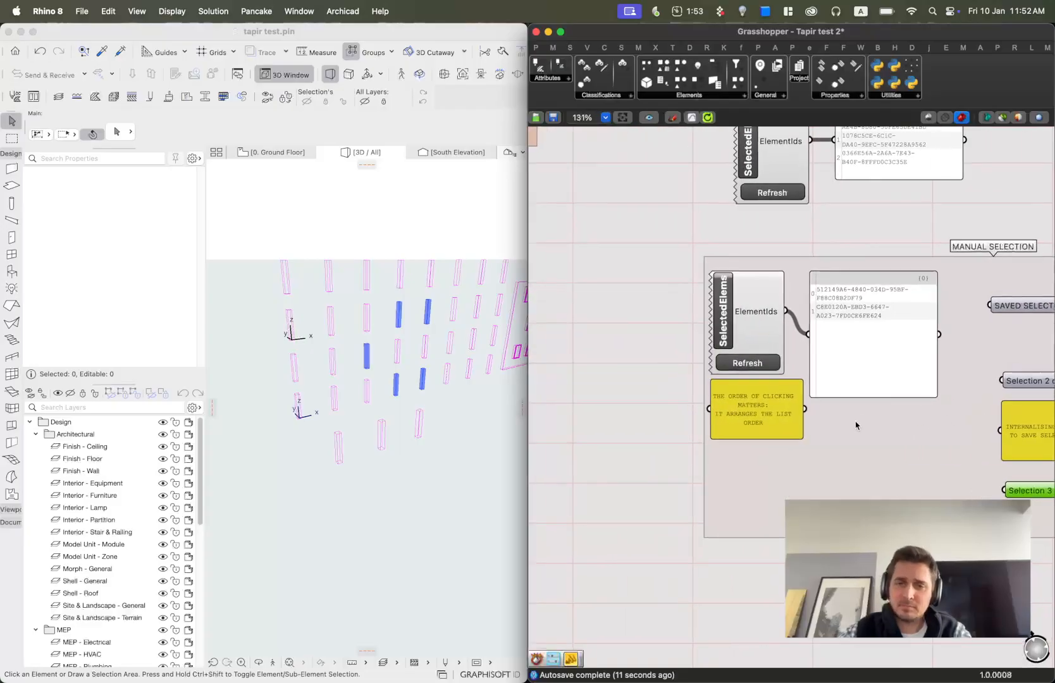
pyautogui.scroll(7, 759, 425)
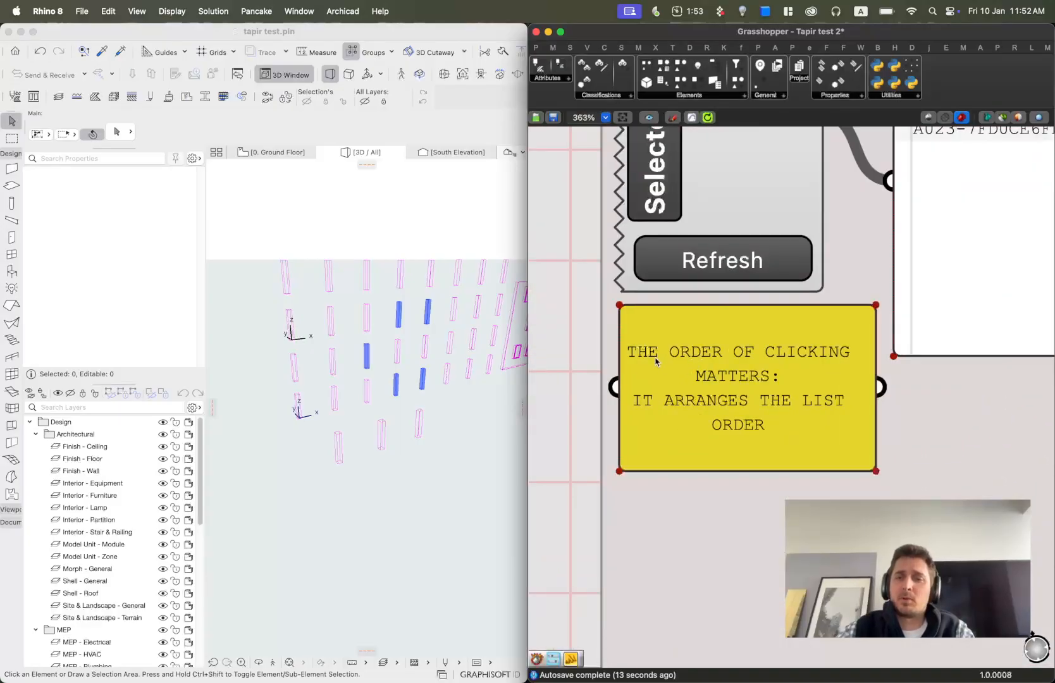
pyautogui.click(340, 460)
pyautogui.click(341, 446)
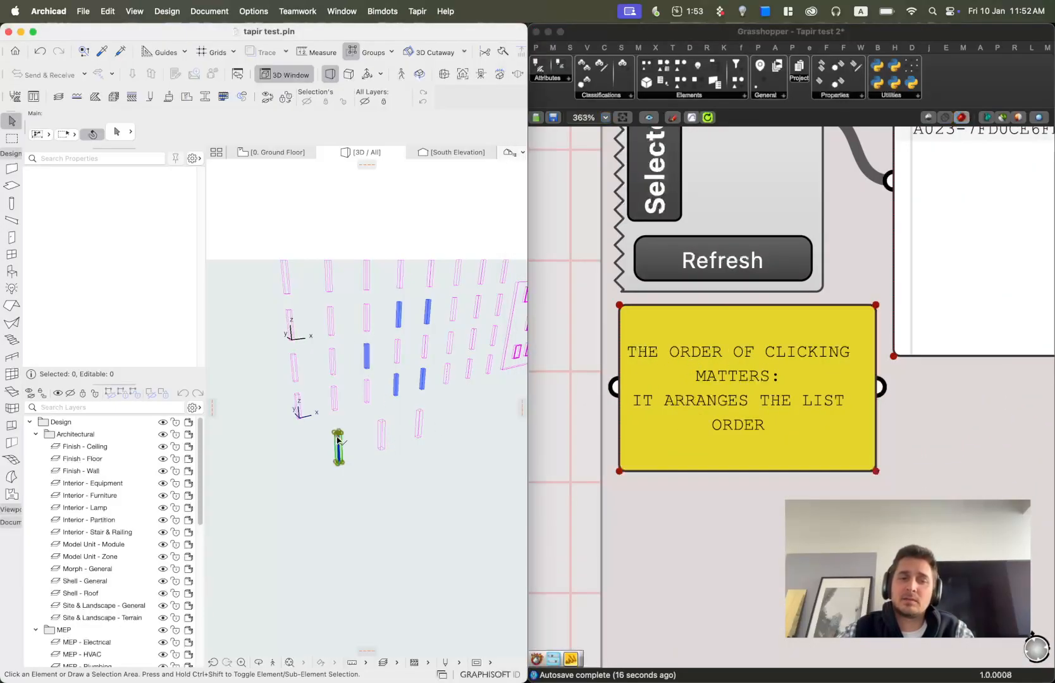
pyautogui.keyDown('shift'); pyautogui.click(382, 435); pyautogui.keyUp('shift')
pyautogui.keyDown('shift'); pyautogui.click(419, 422); pyautogui.keyUp('shift')
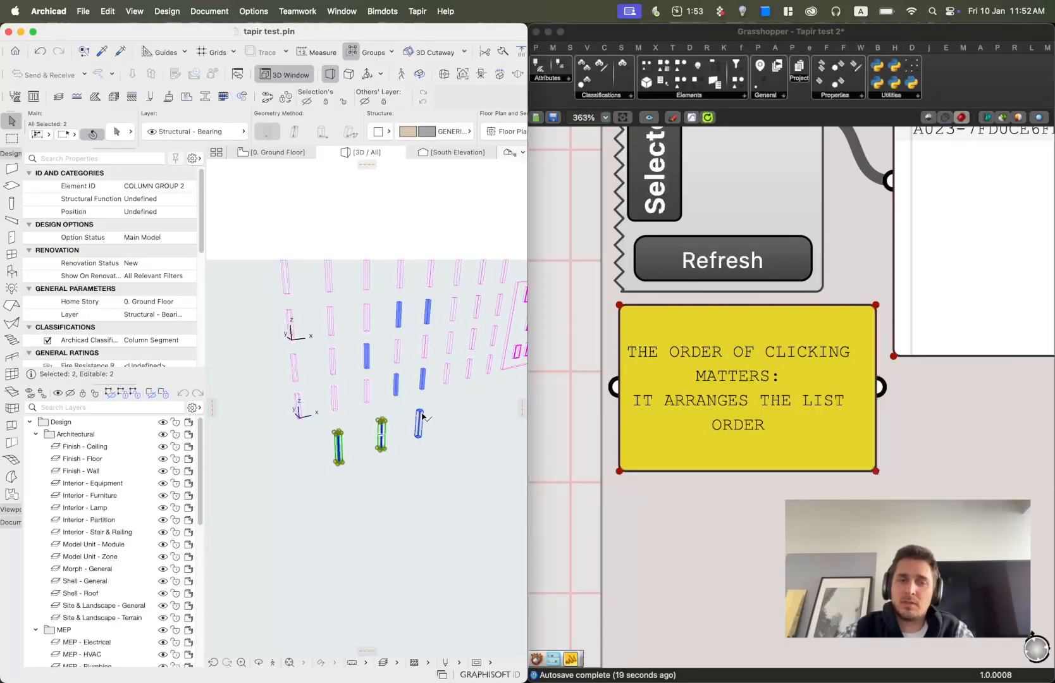
pyautogui.click(728, 260)
pyautogui.scroll(-2, 727, 260)
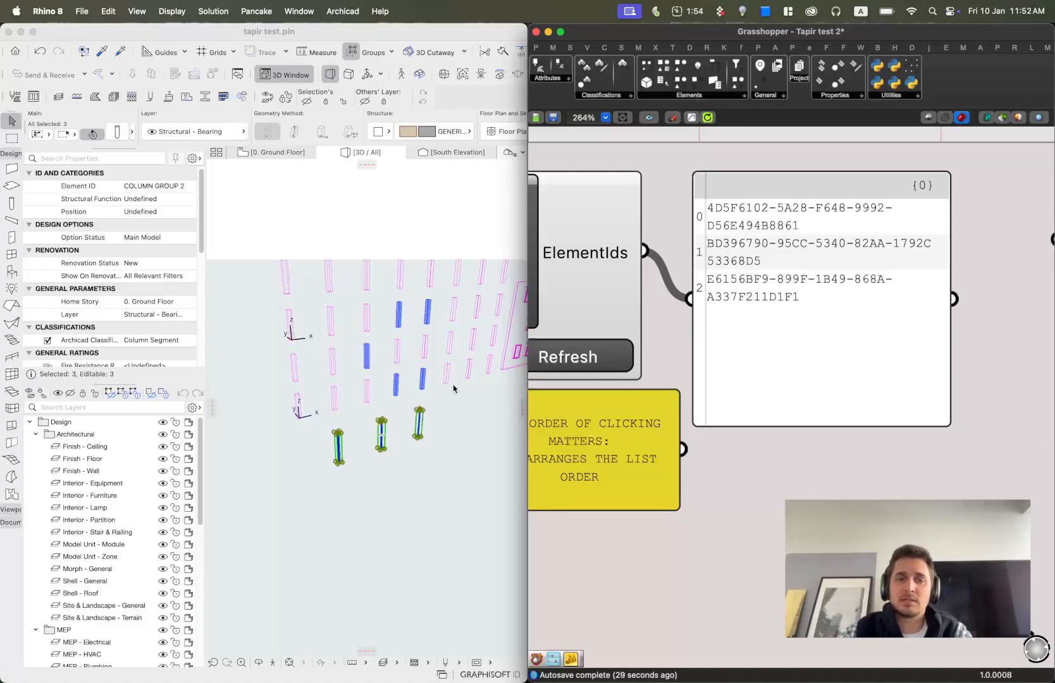
# Clear the Archicad selection and move the HighlightElems group beside the SELECTION BY PROPERTY group.
pyautogui.click(405, 500)
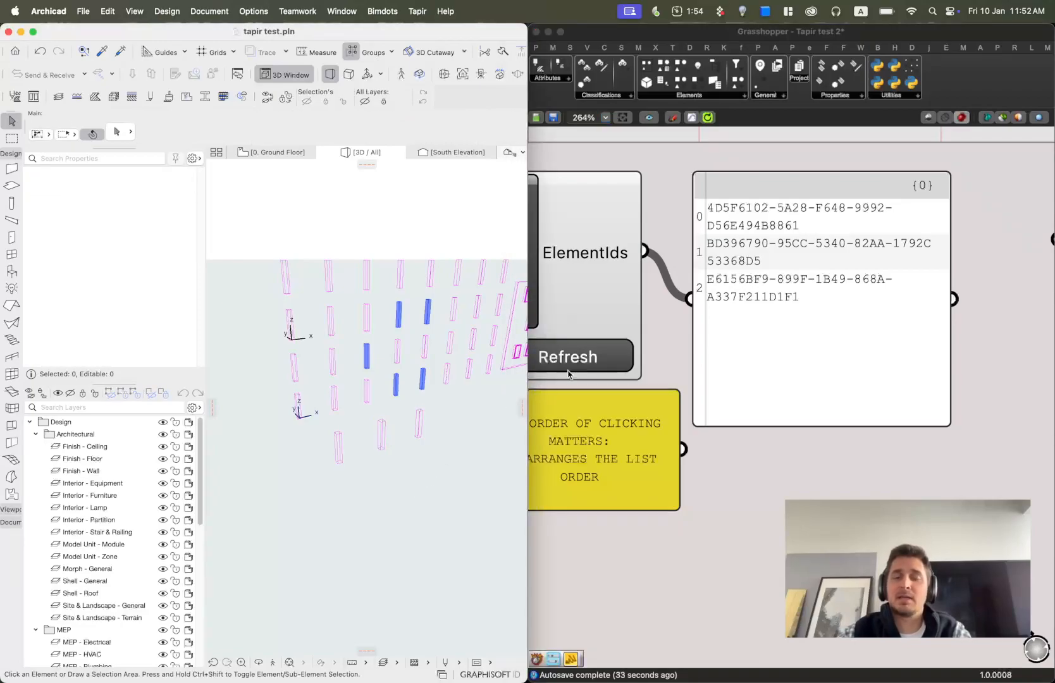
pyautogui.scroll(3, 430, 447)
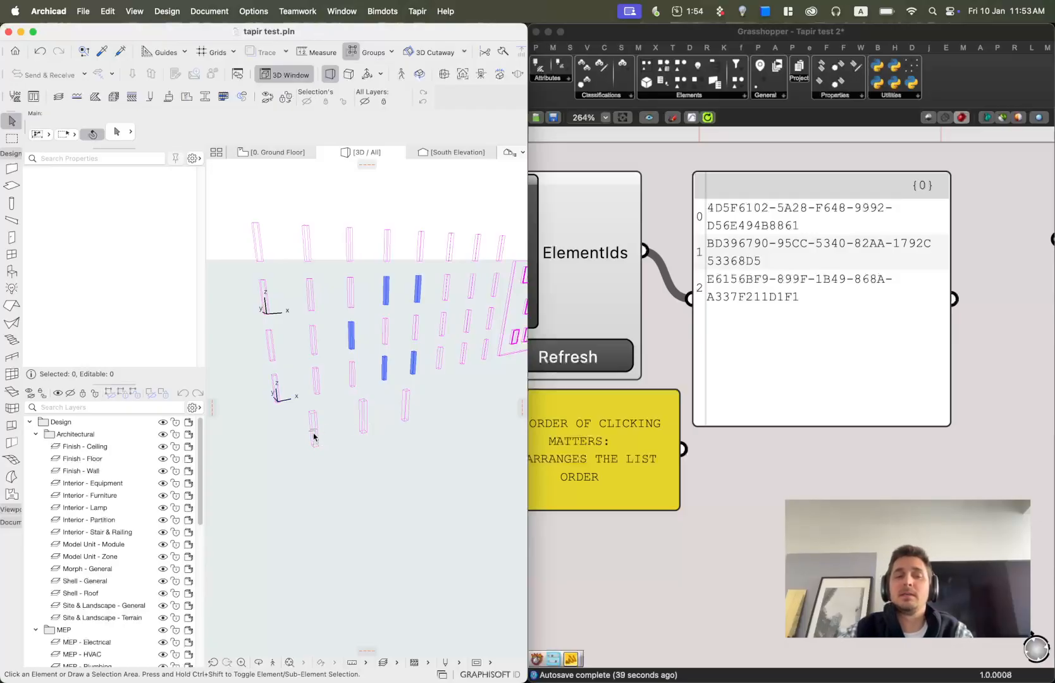
pyautogui.scroll(3, 315, 435)
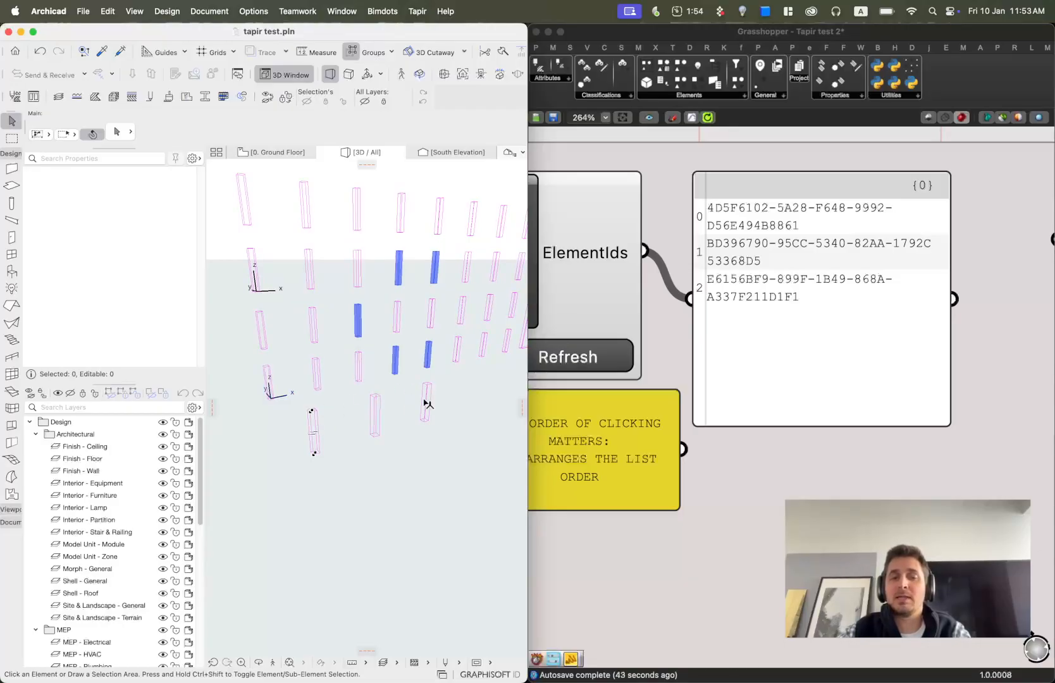
pyautogui.scroll(-3, 402, 407)
pyautogui.scroll(3, 408, 410)
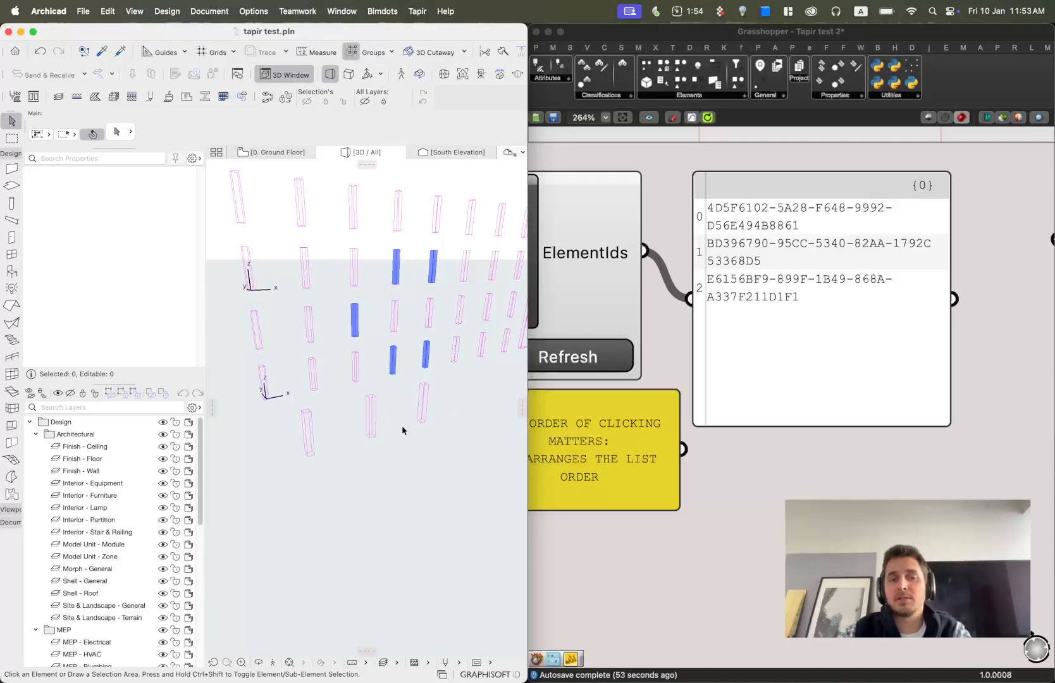
pyautogui.scroll(-10, 721, 341)
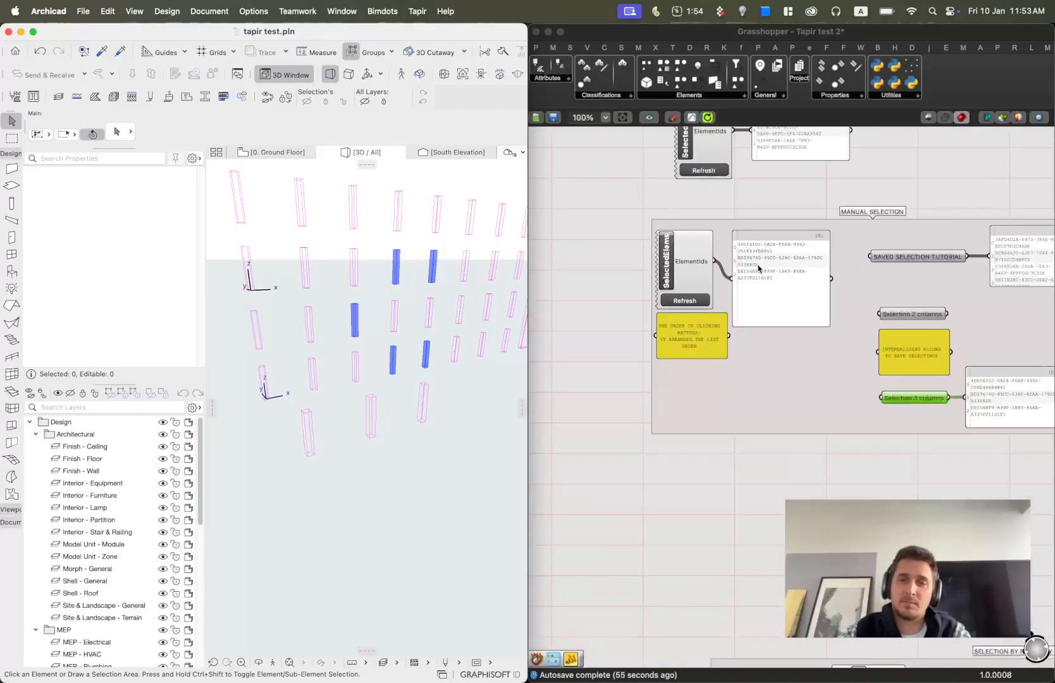
pyautogui.scroll(-5, 780, 224)
pyautogui.moveTo(936, 392); pyautogui.dragTo(878, 247, button='right')
pyautogui.scroll(3, 857, 395)
pyautogui.scroll(-2, 805, 397)
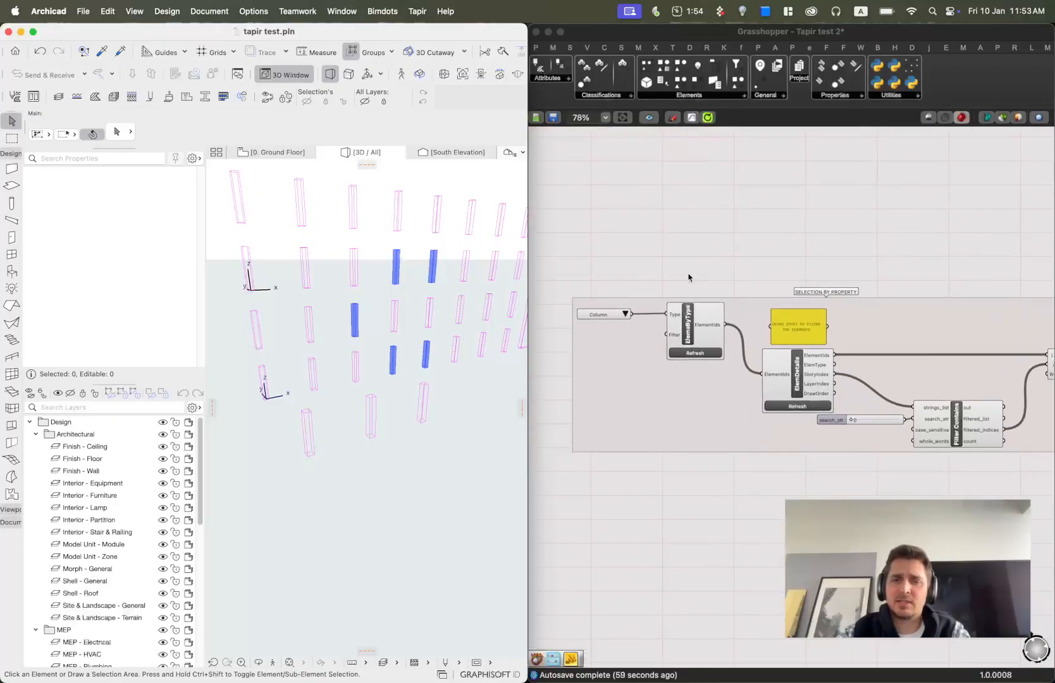
pyautogui.scroll(-6, 714, 253)
pyautogui.scroll(2, 713, 253)
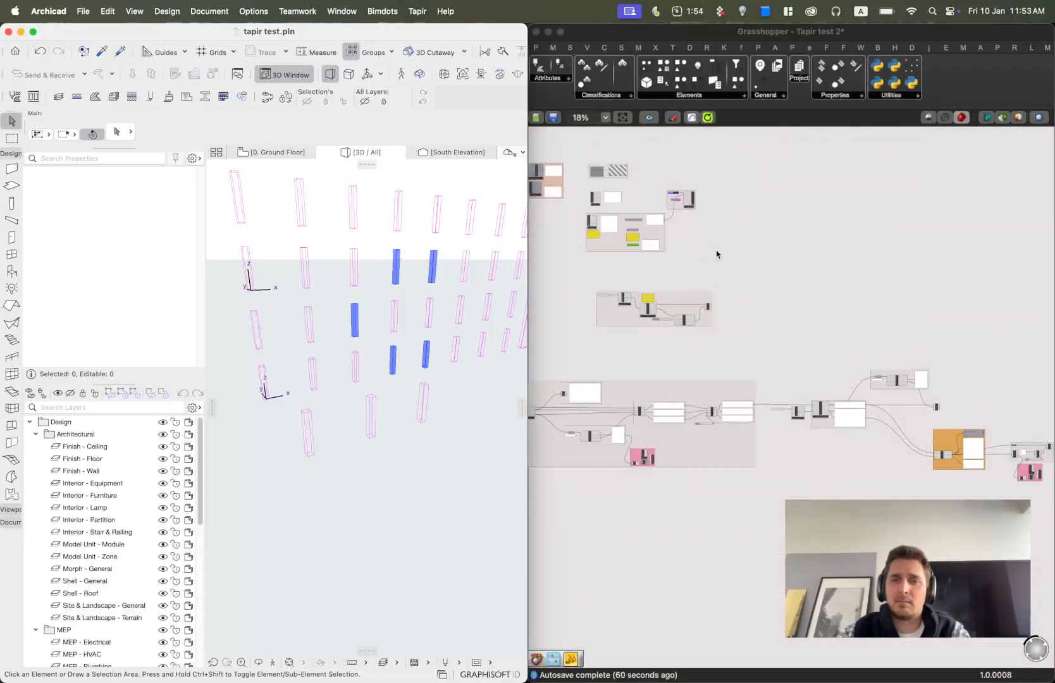
pyautogui.click(669, 207)
pyautogui.moveTo(669, 206); pyautogui.dragTo(740, 339)
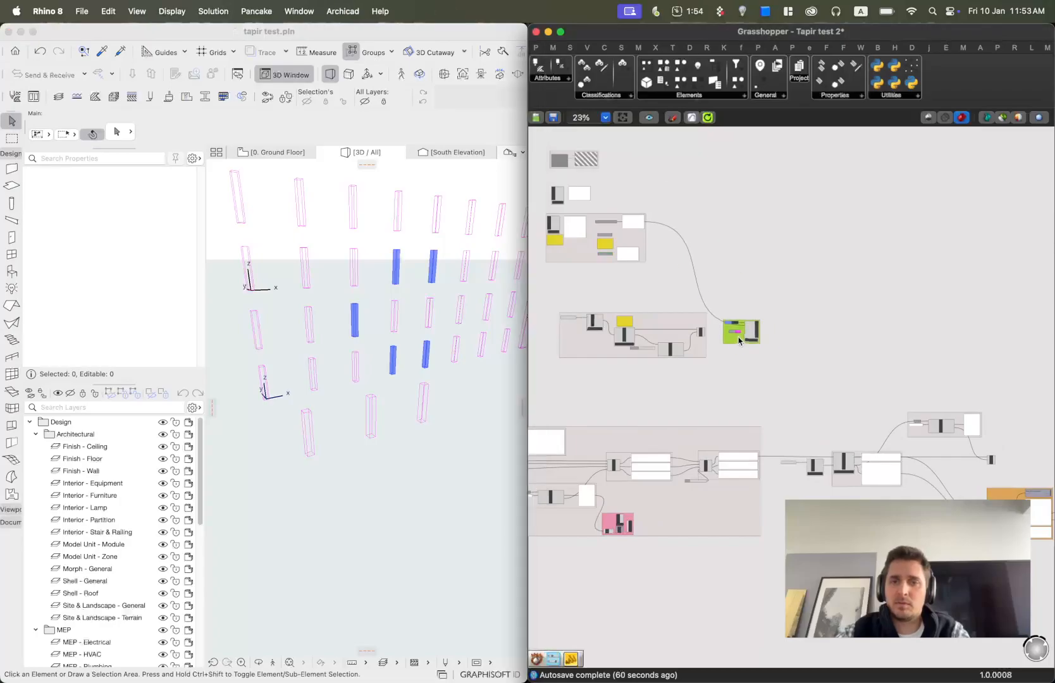
# Add an Elems By Type component with an element type value list below the SELECTION BY PROPERTY group.
pyautogui.scroll(3, 702, 347)
pyautogui.scroll(2, 727, 358)
pyautogui.moveTo(746, 367); pyautogui.dragTo(947, 391, button='right')
pyautogui.click(874, 492)
pyautogui.moveTo(785, 435); pyautogui.dragTo(890, 440, button='right')
pyautogui.scroll(2, 600, 298)
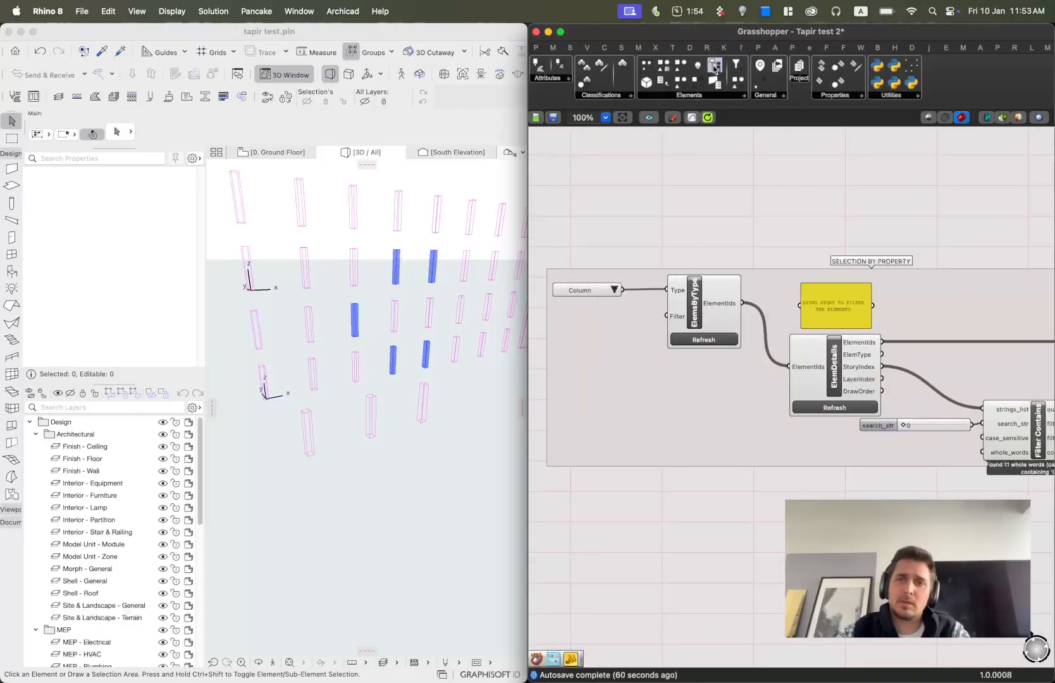
pyautogui.click(689, 96)
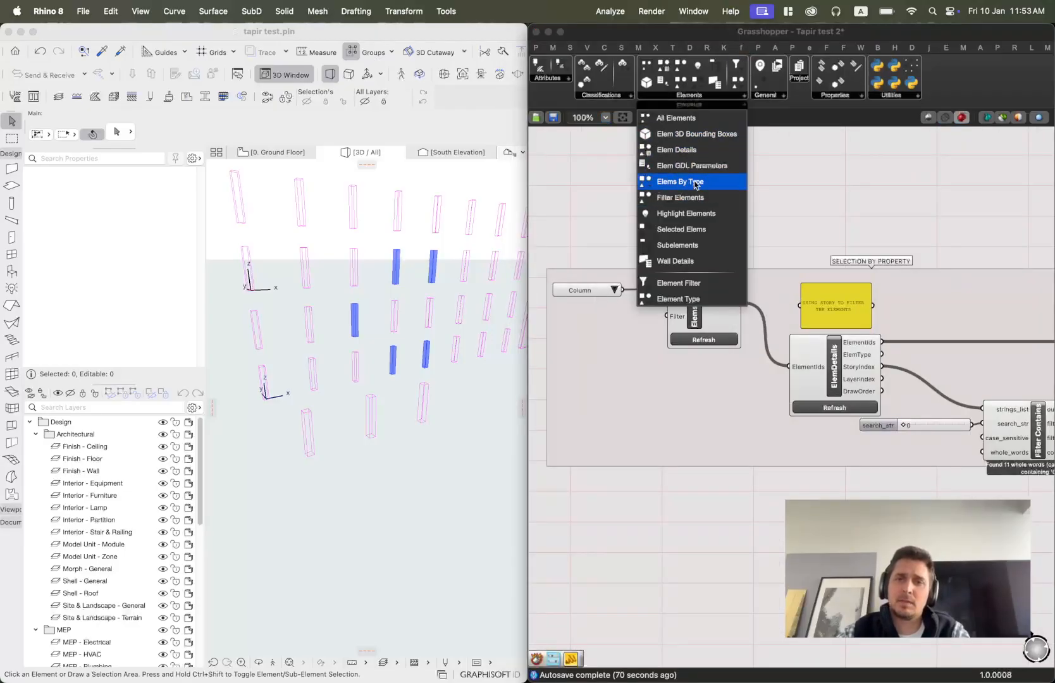
pyautogui.click(789, 185)
pyautogui.click(614, 289)
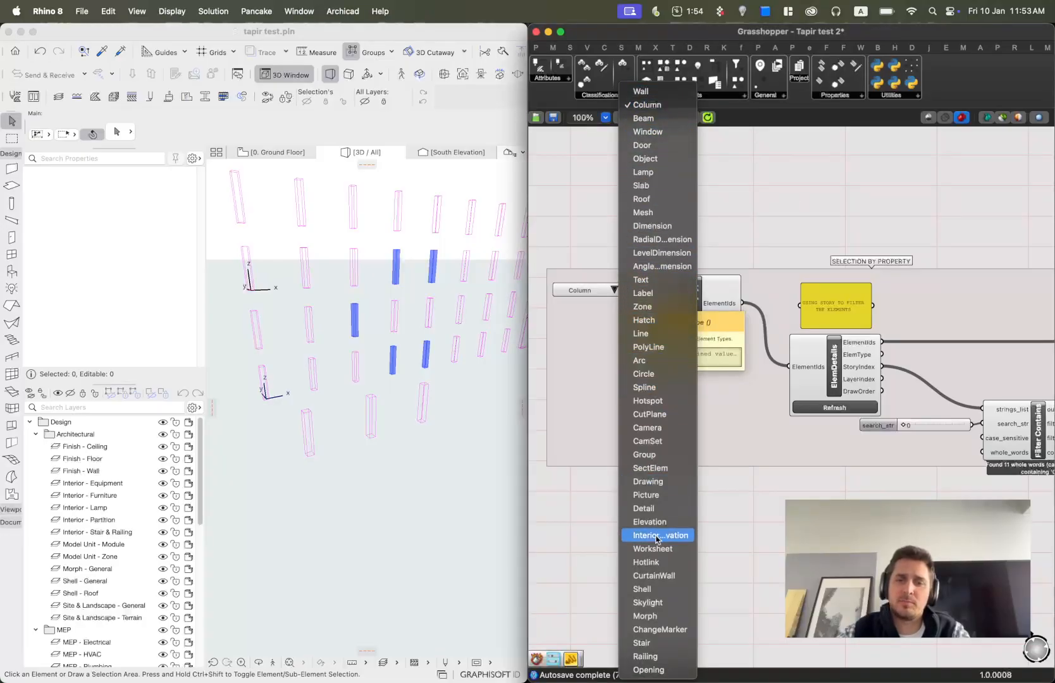
pyautogui.click(779, 165)
pyautogui.click(698, 93)
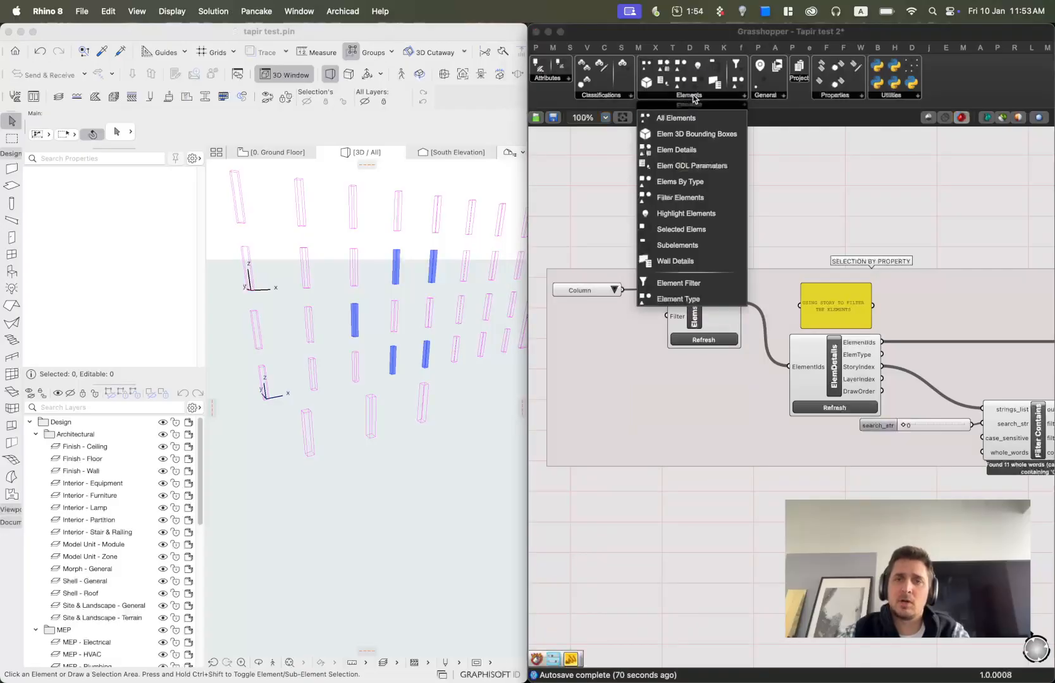
pyautogui.click(690, 186)
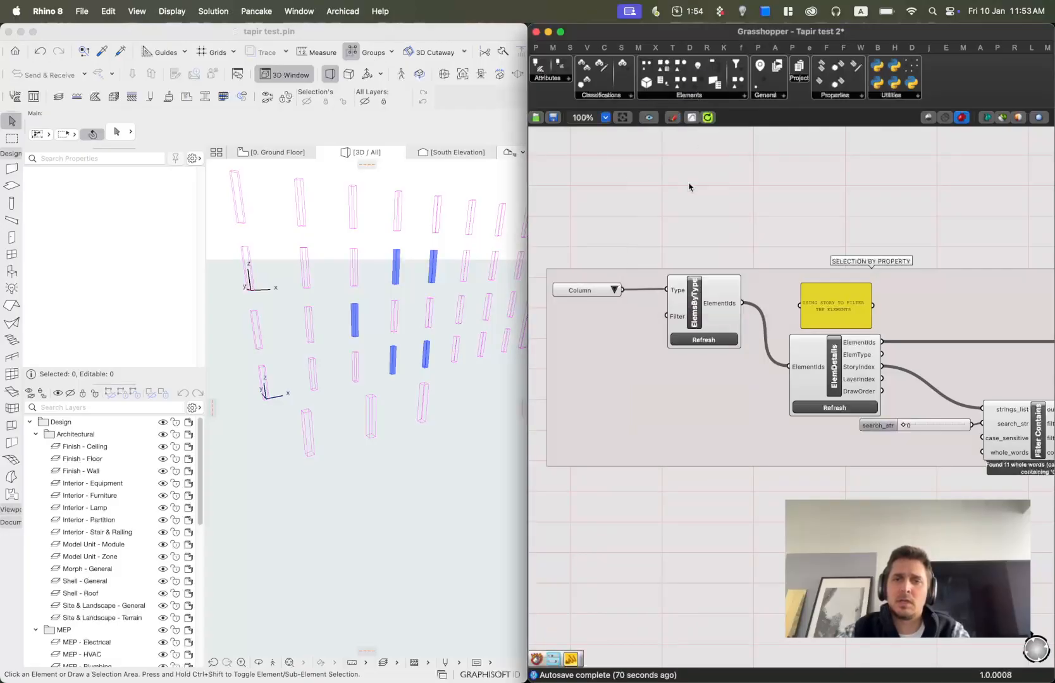
pyautogui.click(712, 571)
pyautogui.moveTo(744, 581); pyautogui.dragTo(801, 437, button='right')
pyautogui.scroll(3, 683, 411)
pyautogui.moveTo(643, 398); pyautogui.dragTo(685, 398)
# Position the Wall value list and Elems By Type component beneath the filter group and undo the last change.
pyautogui.click(717, 399)
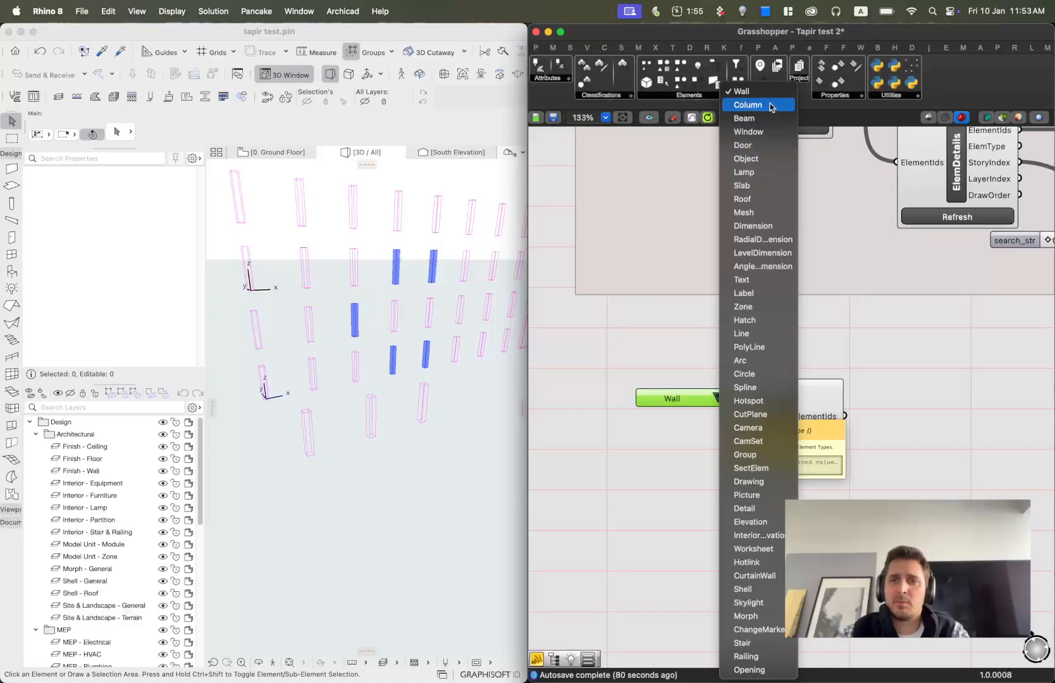
pyautogui.click(748, 104)
pyautogui.click(778, 411)
pyautogui.scroll(-3, 765, 408)
pyautogui.moveTo(765, 408); pyautogui.dragTo(744, 425, button='right')
pyautogui.moveTo(812, 483); pyautogui.dragTo(679, 414)
pyautogui.moveTo(831, 452); pyautogui.dragTo(652, 450, button='right')
pyautogui.moveTo(575, 448); pyautogui.dragTo(896, 422)
pyautogui.moveTo(985, 345); pyautogui.dragTo(817, 416, button='right')
pyautogui.click(782, 500)
pyautogui.moveTo(751, 482); pyautogui.dragTo(831, 356)
pyautogui.rightClick(434, 317)
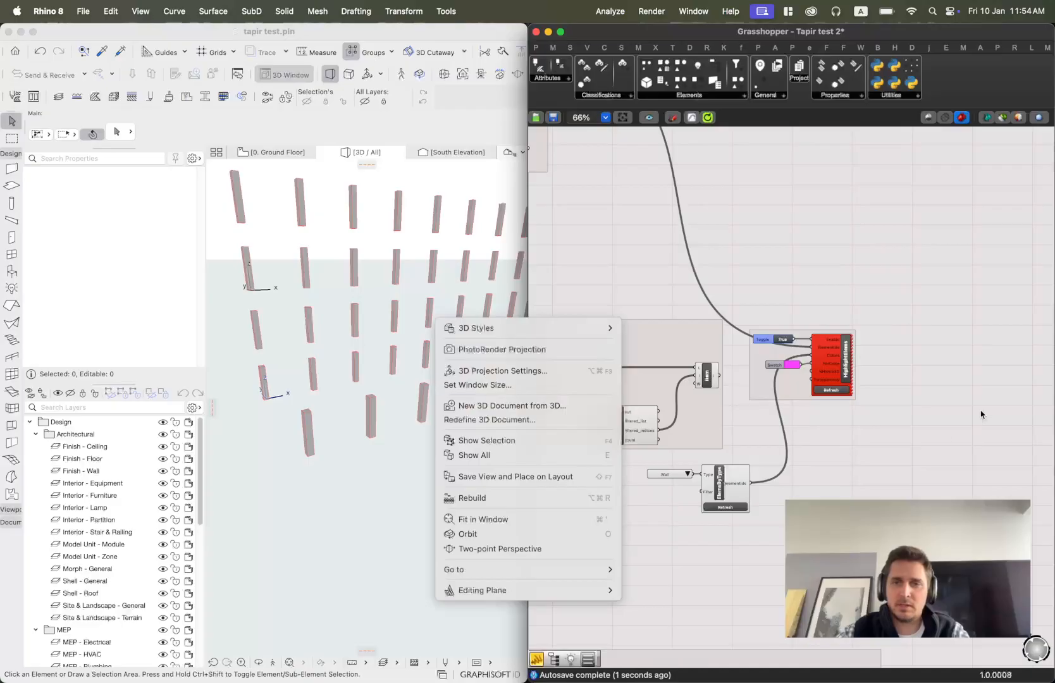
pyautogui.click(889, 434)
pyautogui.scroll(2, 819, 349)
pyautogui.press('super+z')
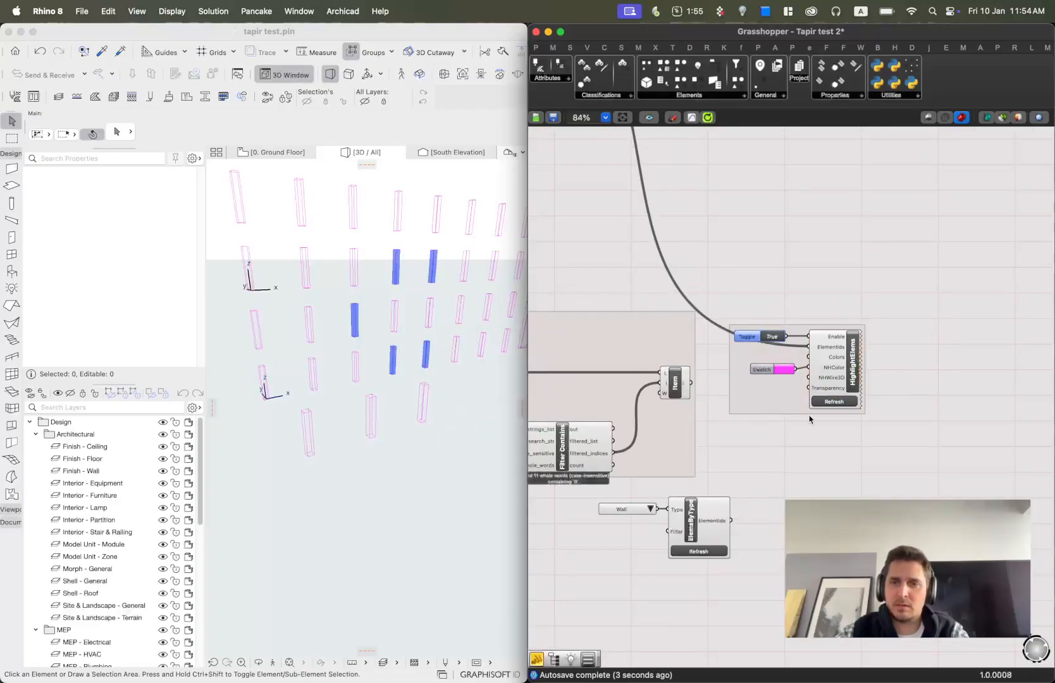
# Connect Elems By Type's ElementIds output to HighlightElems' ElementIds input to highlight all walls.
pyautogui.moveTo(732, 521); pyautogui.dragTo(809, 346)
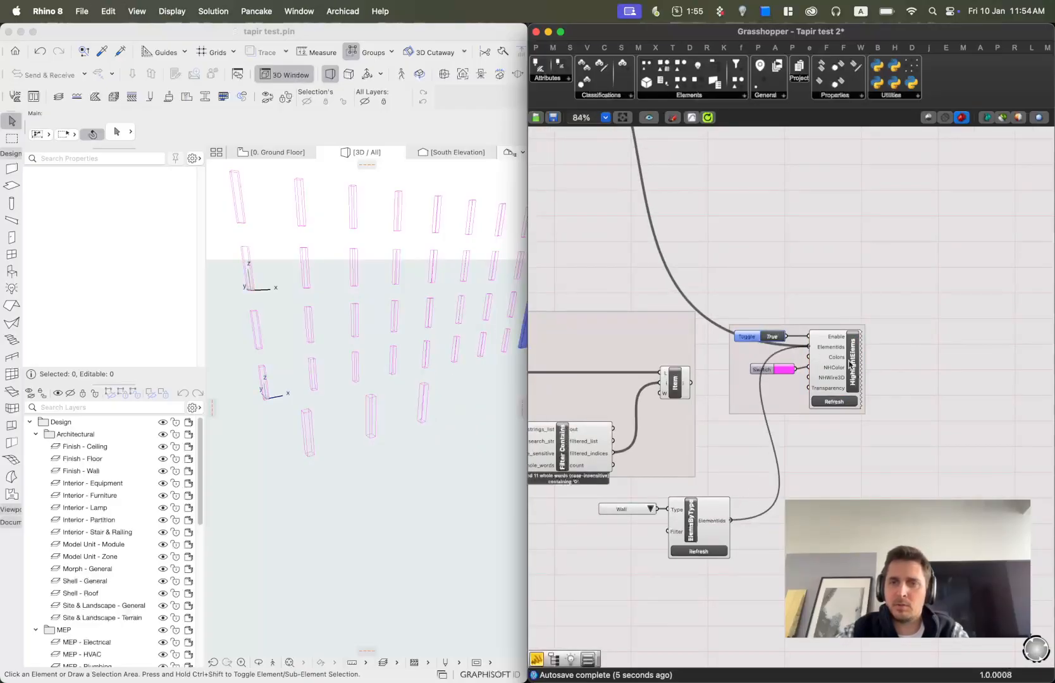
pyautogui.click(339, 286)
pyautogui.scroll(-3, 315, 408)
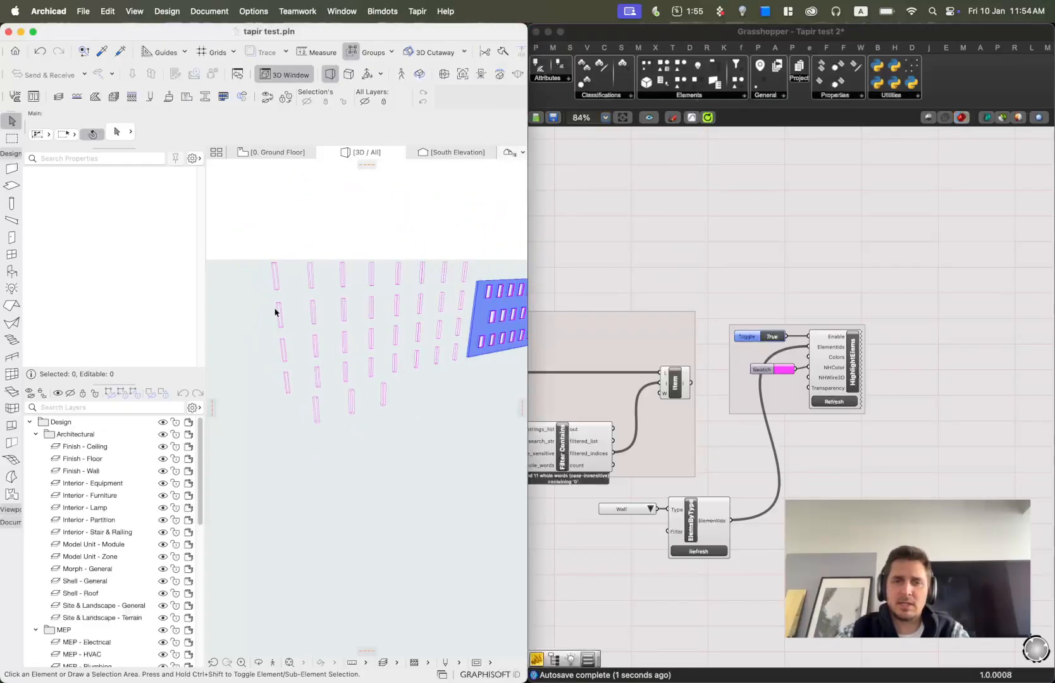
pyautogui.scroll(3, 502, 294)
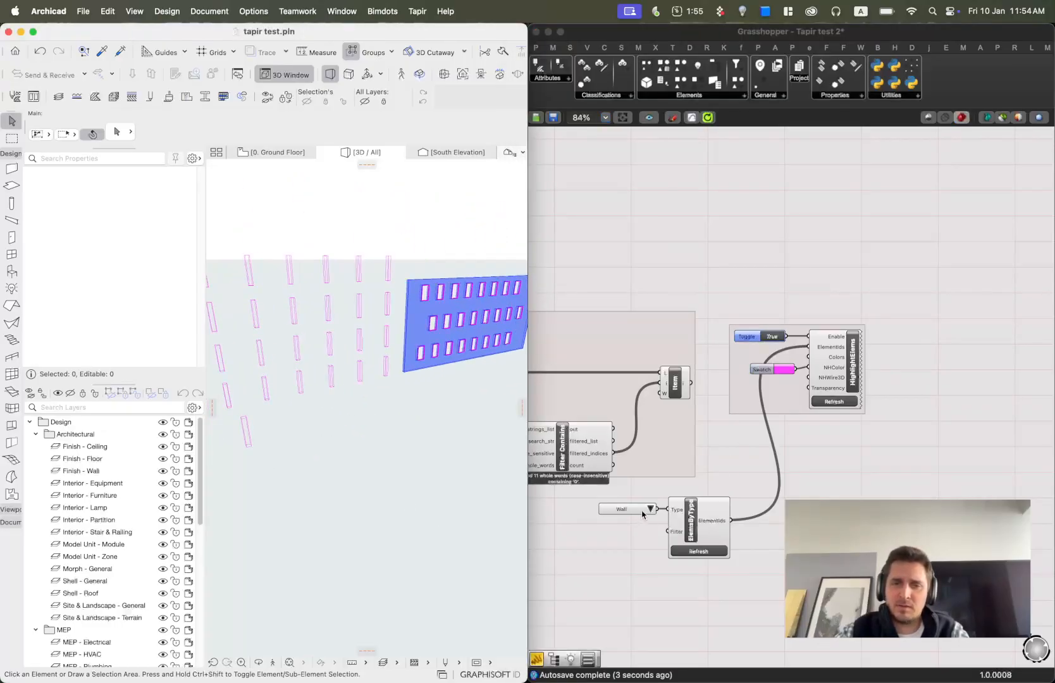
# Switch the element type value list to Window, then to Column.
pyautogui.click(649, 510)
pyautogui.click(649, 510)
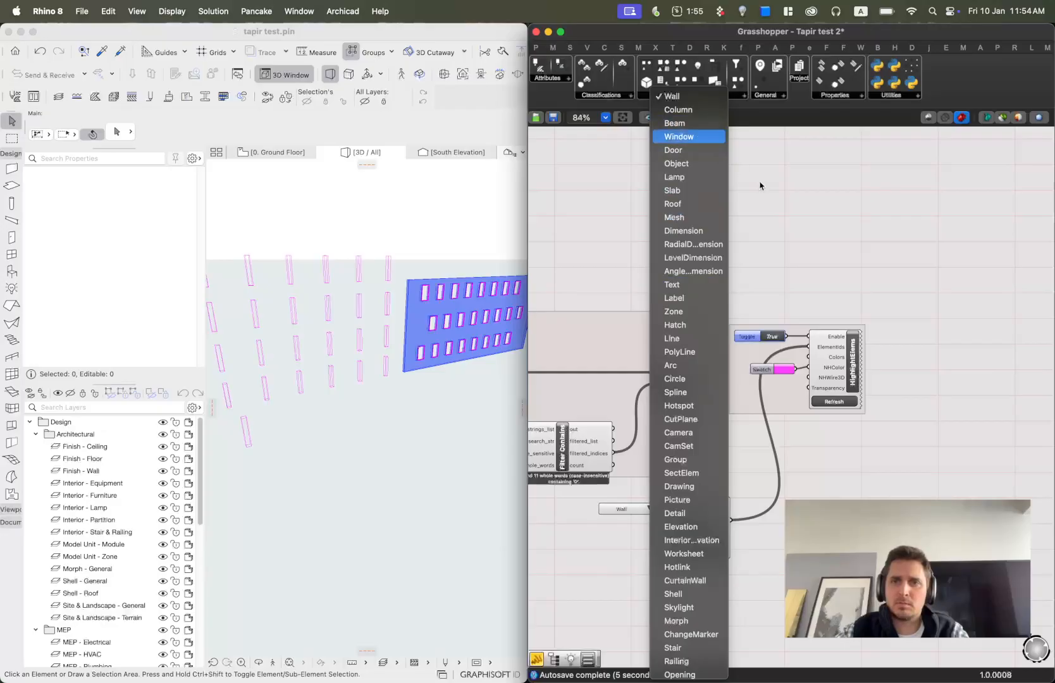
pyautogui.click(679, 136)
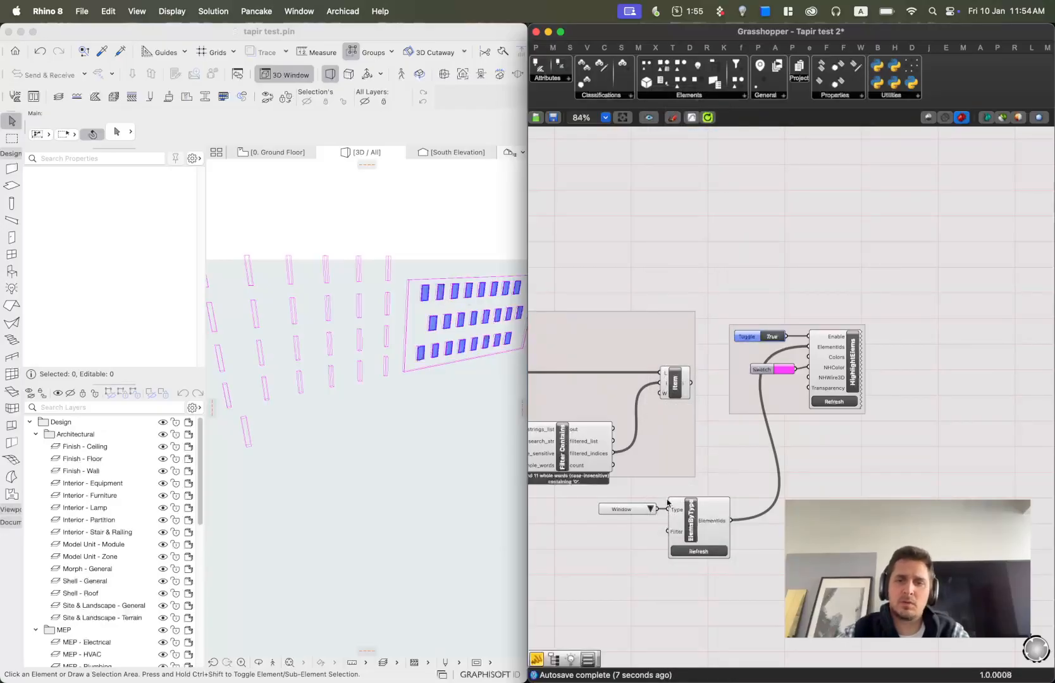
pyautogui.click(651, 509)
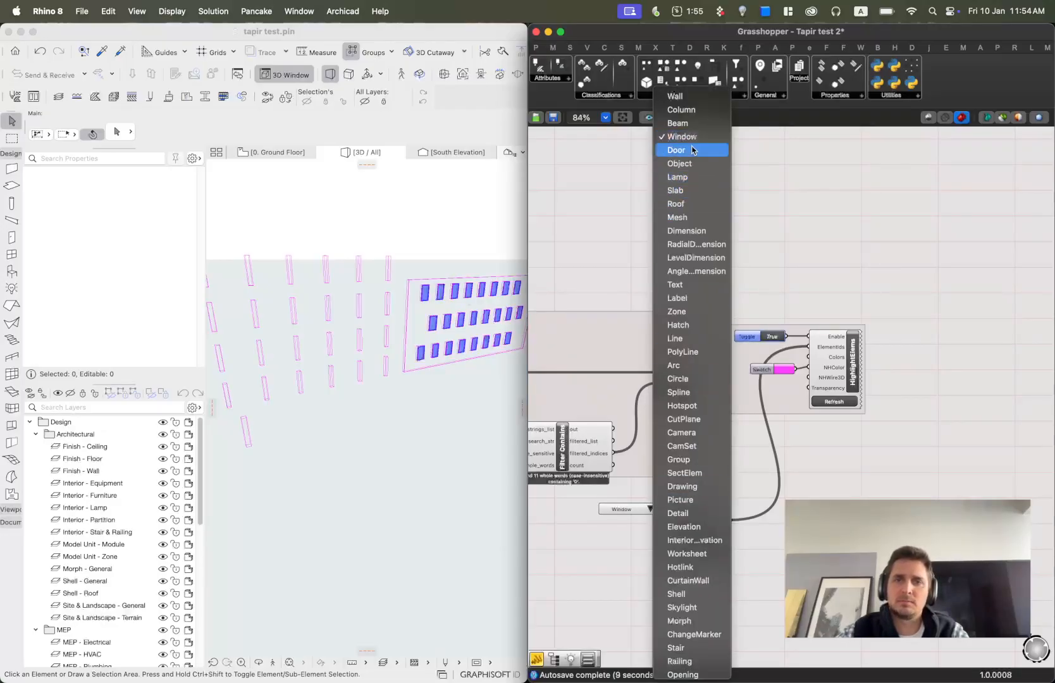
pyautogui.click(681, 110)
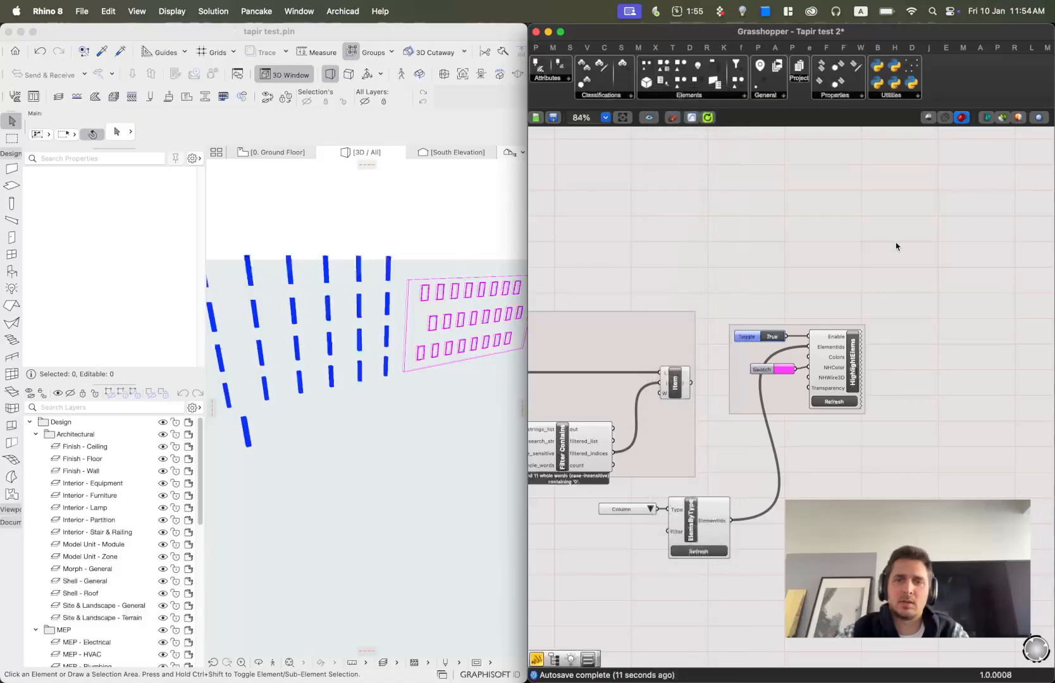
pyautogui.click(471, 242)
pyautogui.keyDown('shift'); pyautogui.moveTo(471, 242); pyautogui.dragTo(324, 321, button='middle'); pyautogui.keyUp('shift')
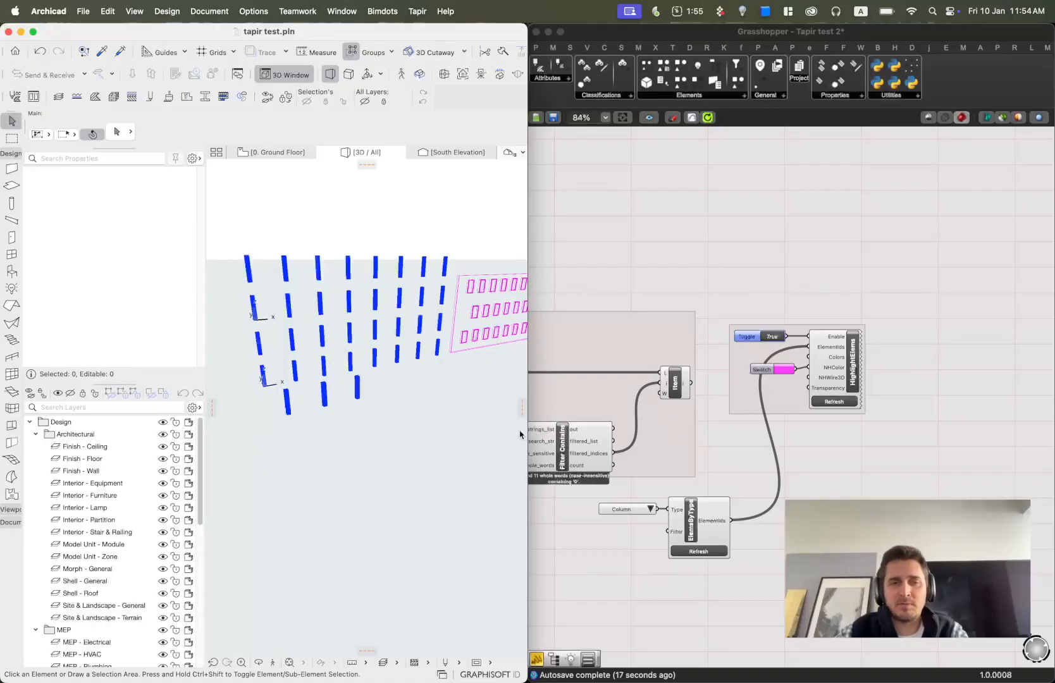
pyautogui.keyDown('shift'); pyautogui.moveTo(293, 331); pyautogui.dragTo(320, 362, button='middle'); pyautogui.keyUp('shift')
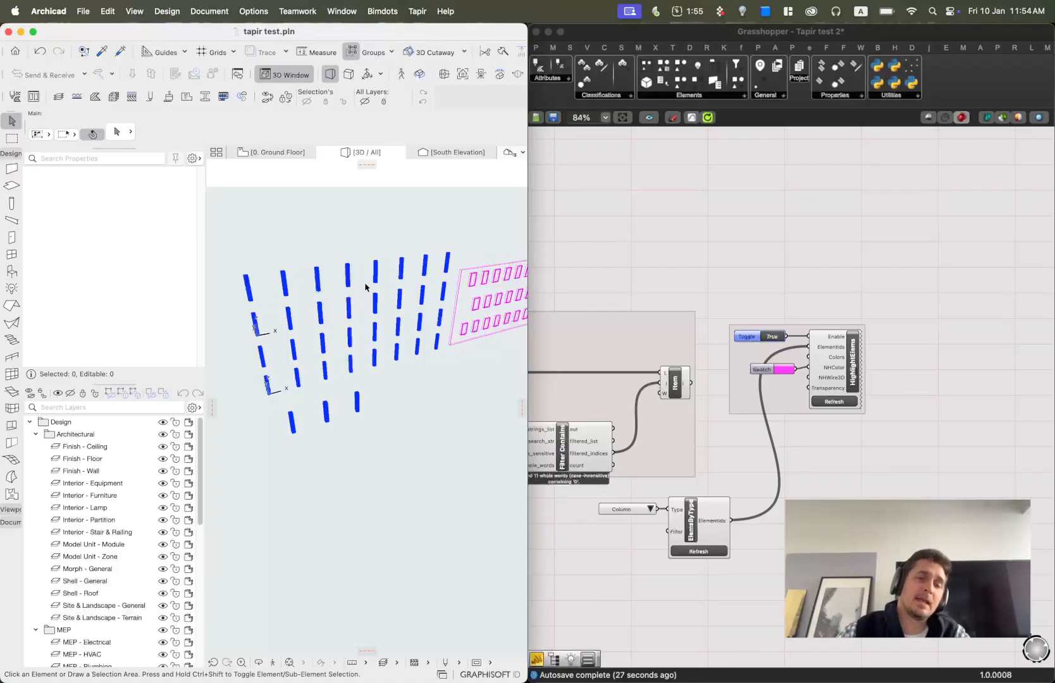
# Move the HighlightElems group to the section with the Window Elems By Type and GetPropertyValues components.
pyautogui.click(824, 308)
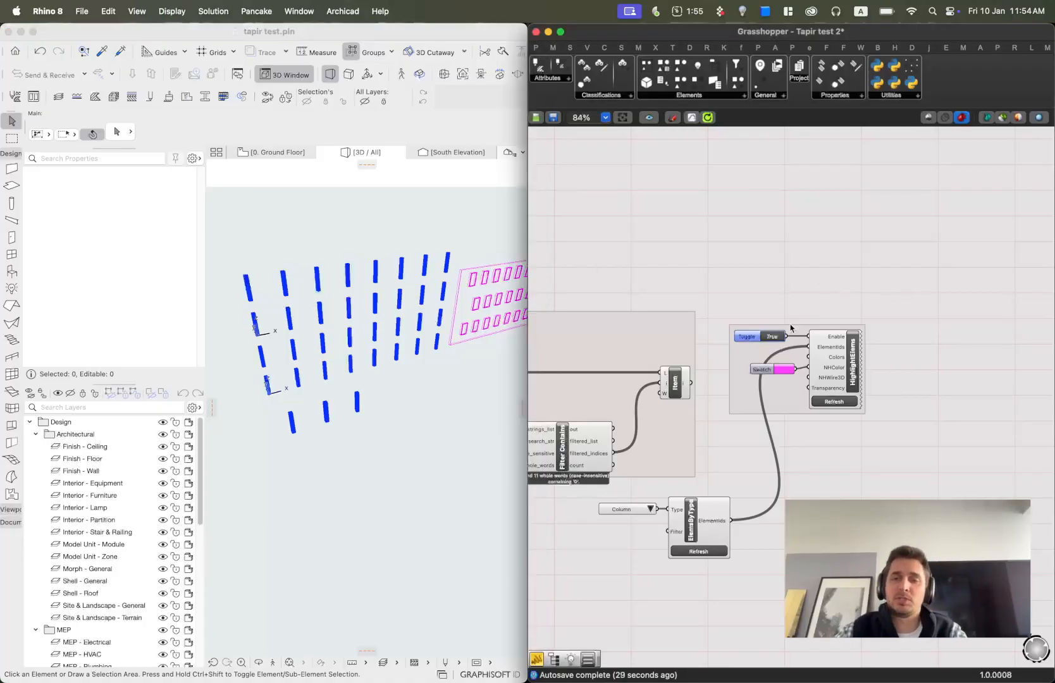
pyautogui.scroll(-3, 773, 340)
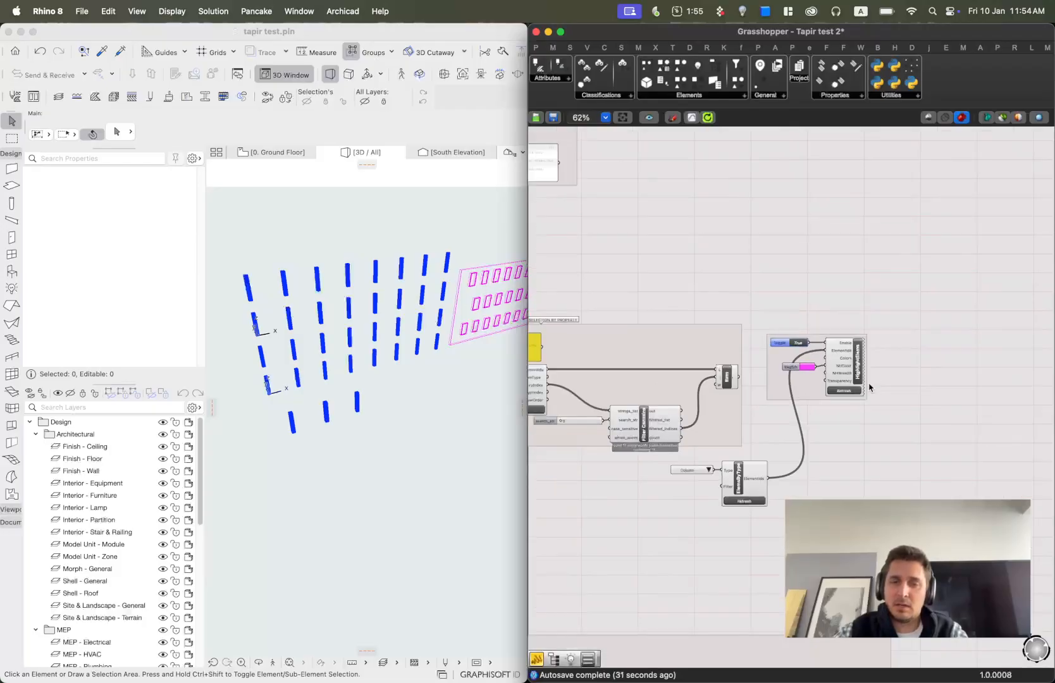
pyautogui.scroll(-3, 853, 253)
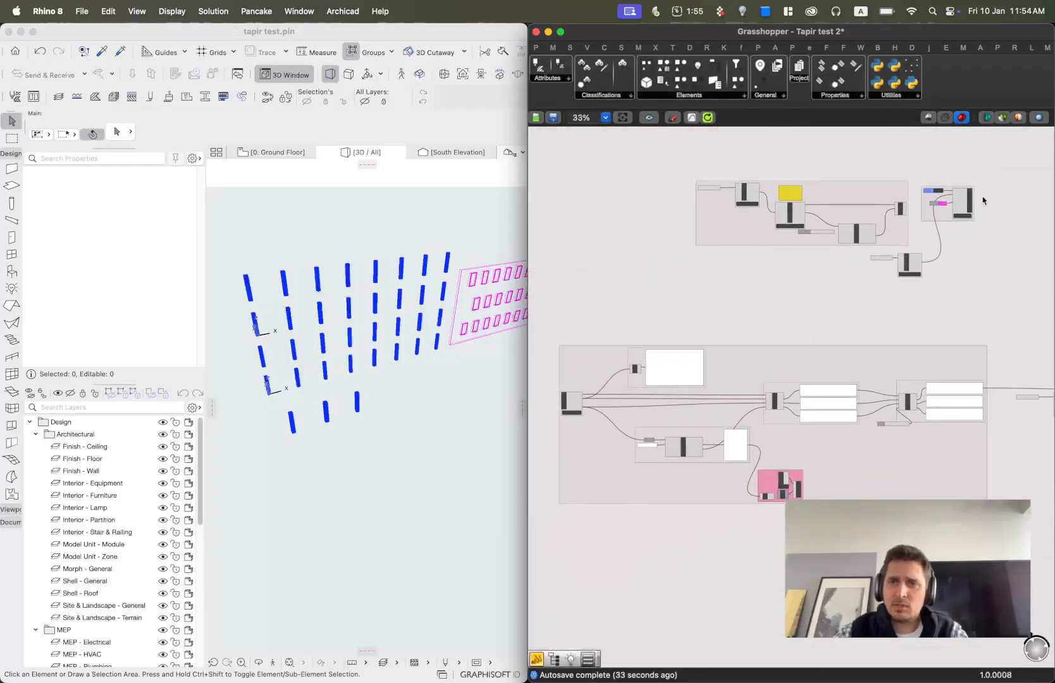
pyautogui.scroll(-2, 974, 228)
pyautogui.moveTo(837, 185); pyautogui.dragTo(968, 410)
pyautogui.moveTo(968, 410); pyautogui.dragTo(725, 405, button='right')
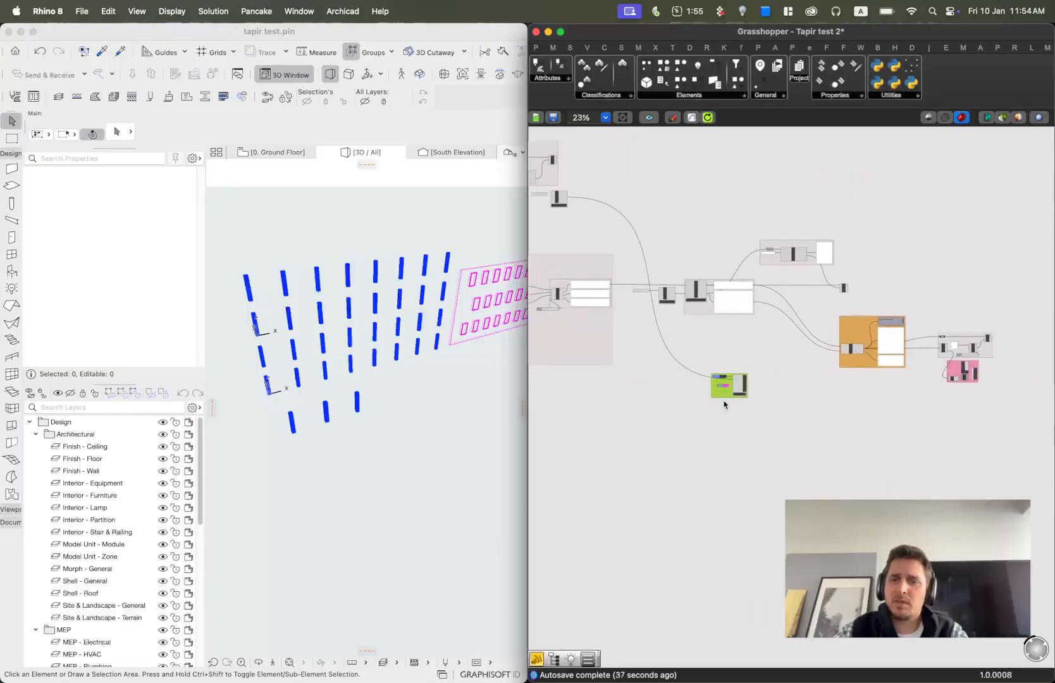
pyautogui.moveTo(725, 392); pyautogui.dragTo(972, 288)
pyautogui.moveTo(663, 422); pyautogui.dragTo(888, 422, button='right')
pyautogui.scroll(5, 592, 305)
pyautogui.moveTo(648, 326); pyautogui.dragTo(695, 320, button='right')
pyautogui.scroll(-5, 862, 317)
pyautogui.scroll(10, 862, 320)
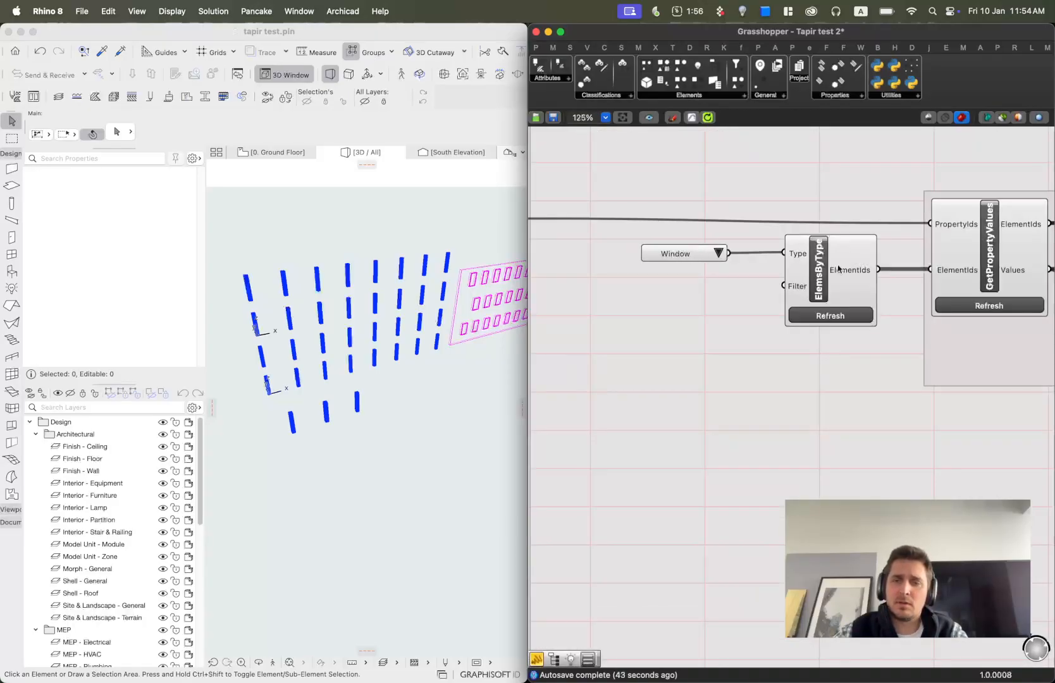
# Move the Window Elems By Type component closer to its value list.
pyautogui.moveTo(820, 277); pyautogui.dragTo(785, 277)
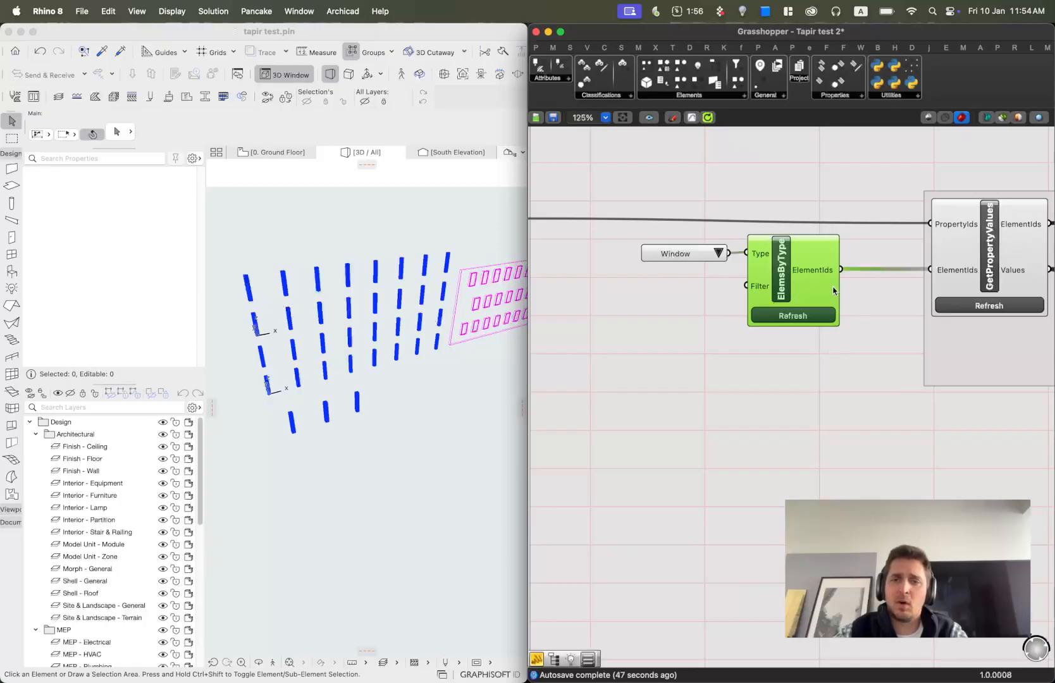
pyautogui.scroll(-6, 805, 289)
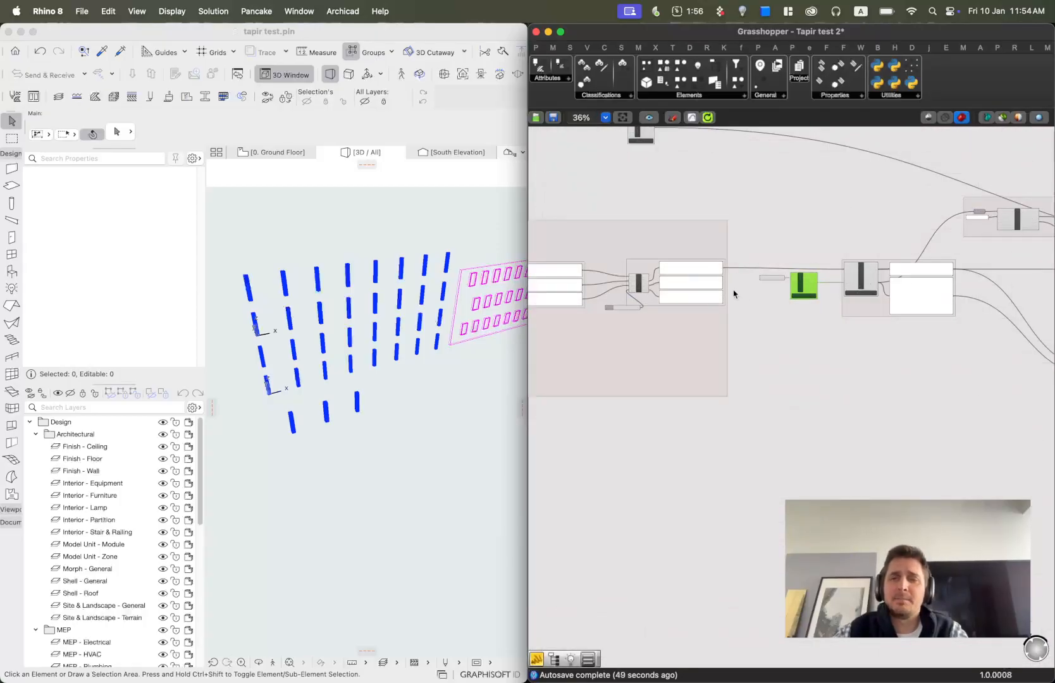
pyautogui.scroll(3, 823, 284)
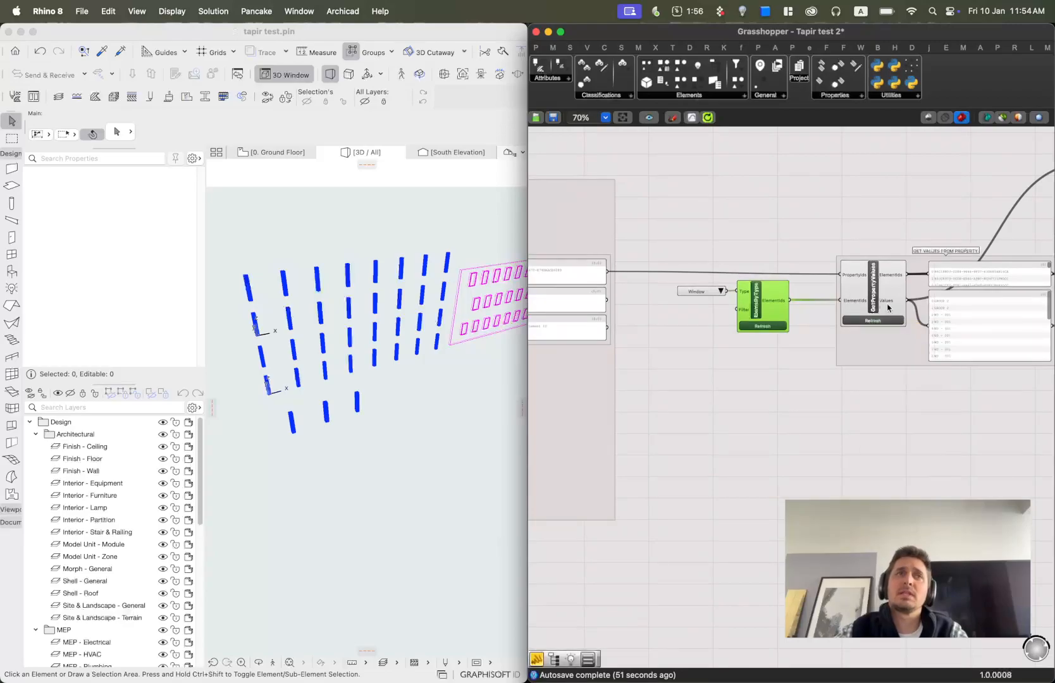
pyautogui.scroll(-1, 746, 344)
pyautogui.scroll(-6, 869, 343)
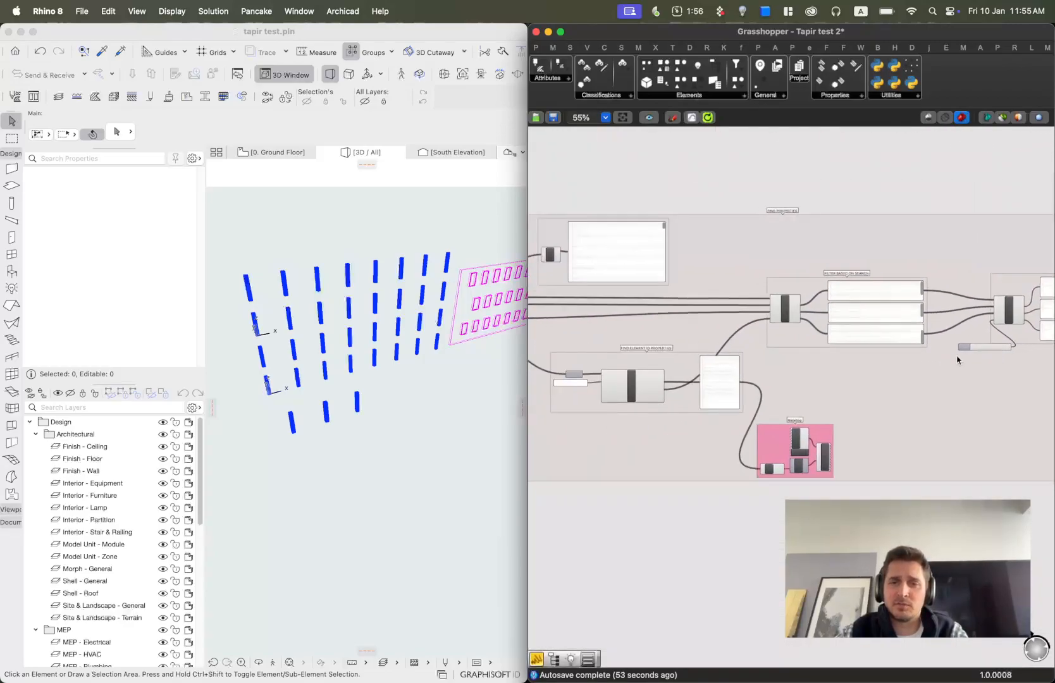
pyautogui.moveTo(562, 217); pyautogui.dragTo(942, 413)
pyautogui.click(920, 430)
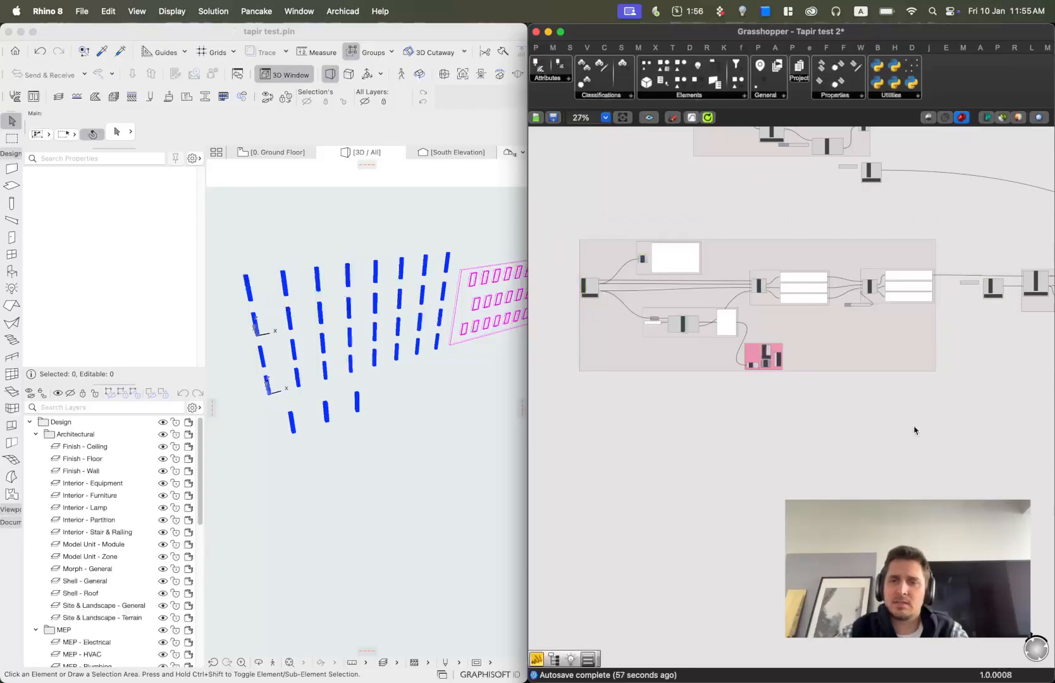
# Examine the All Properties component and the list of Properties components.
pyautogui.scroll(10, 601, 288)
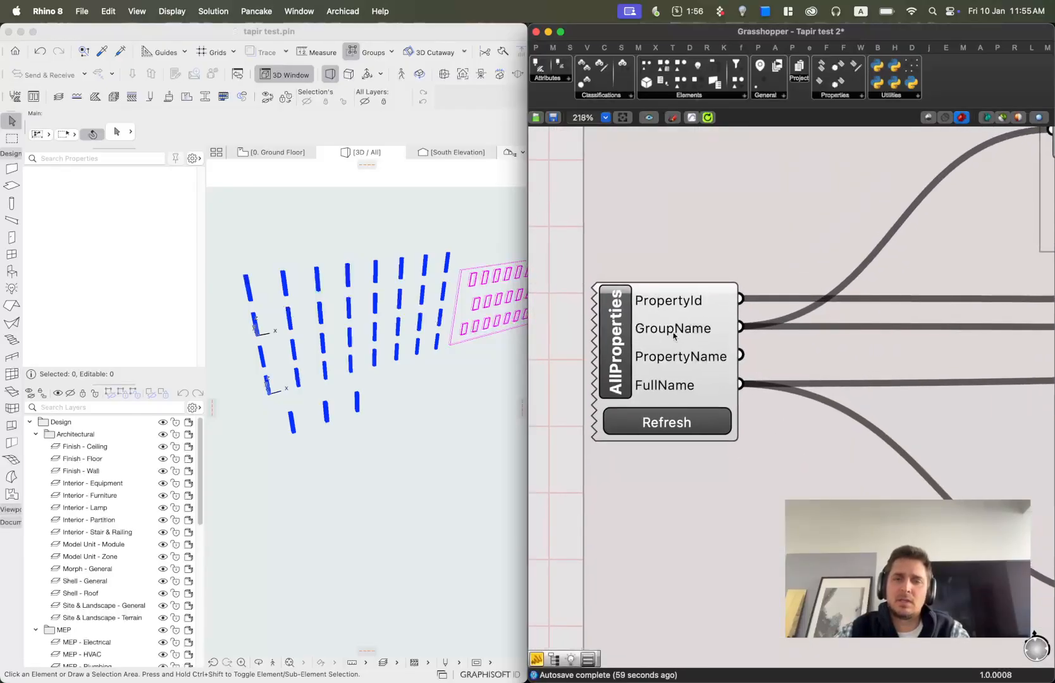
pyautogui.click(622, 320)
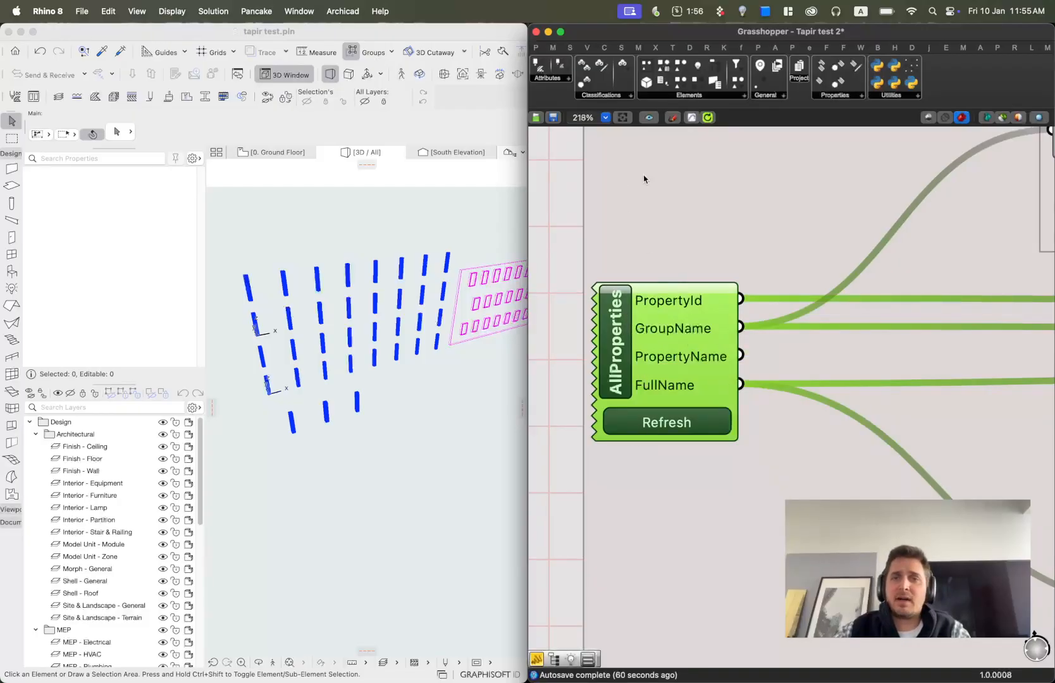
pyautogui.click(847, 96)
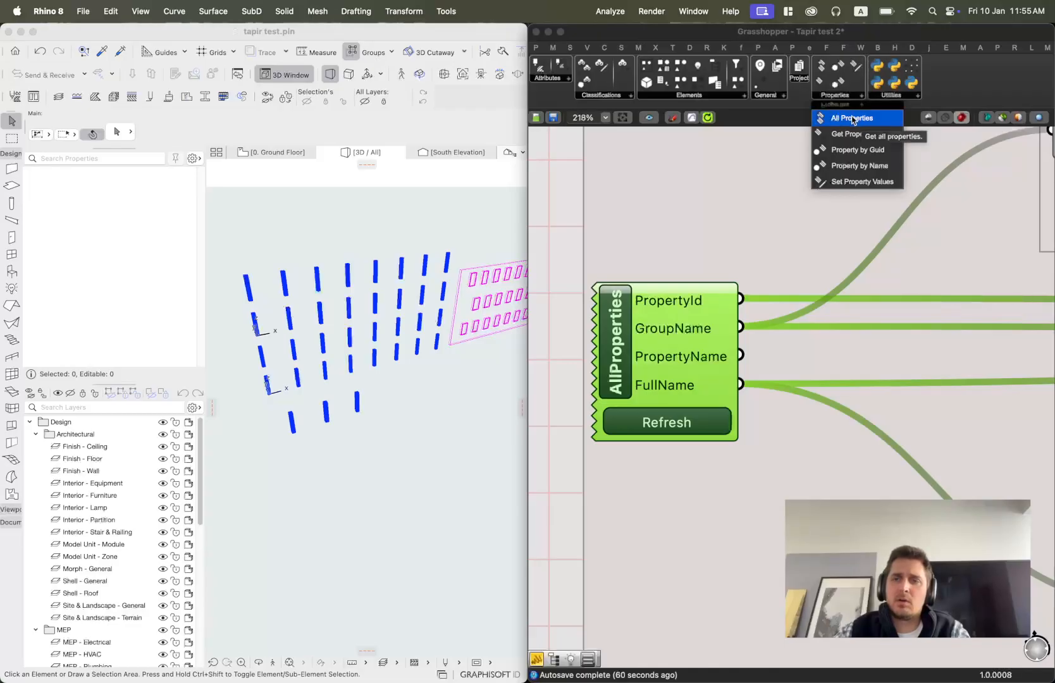
pyautogui.scroll(-1, 706, 243)
pyautogui.scroll(-2, 705, 253)
pyautogui.click(573, 228)
pyautogui.scroll(-10, 822, 296)
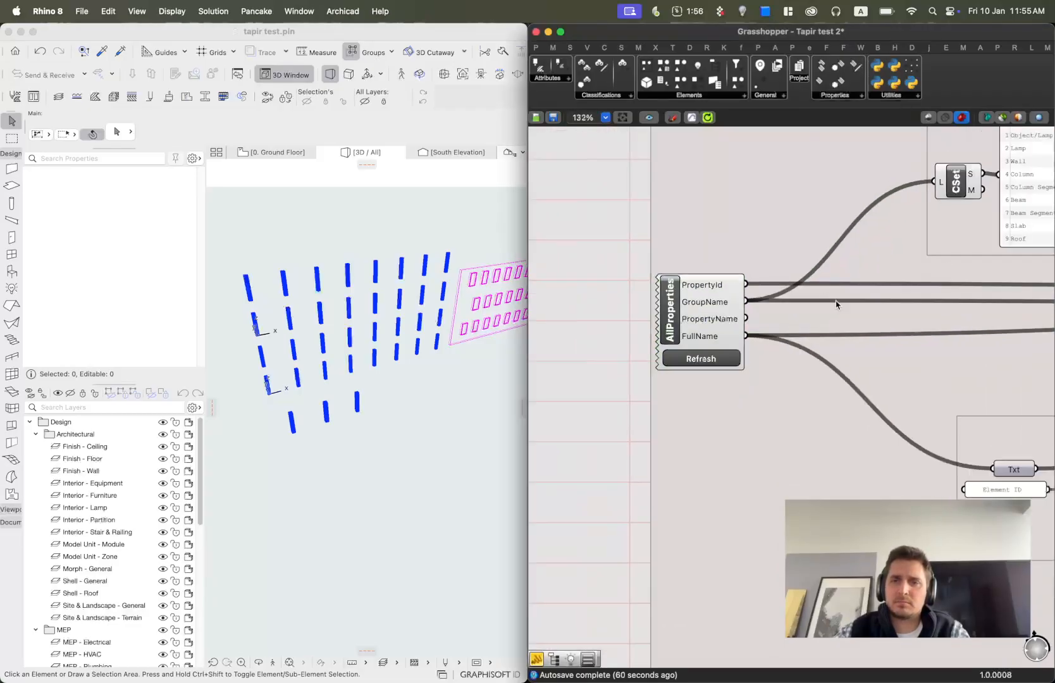
# Move the Column Elems By Type component closer to its value list in the Selection by Property group.
pyautogui.moveTo(1012, 295); pyautogui.dragTo(739, 374, button='right')
pyautogui.scroll(-2, 770, 323)
pyautogui.moveTo(829, 233); pyautogui.dragTo(703, 313, button='right')
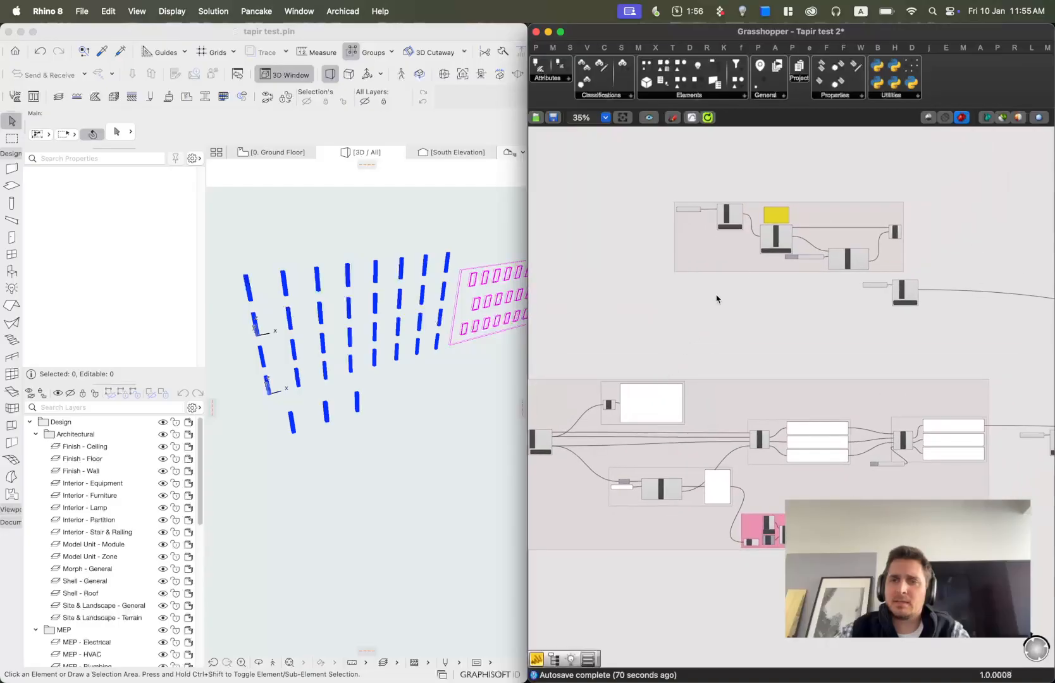
pyautogui.scroll(3, 731, 202)
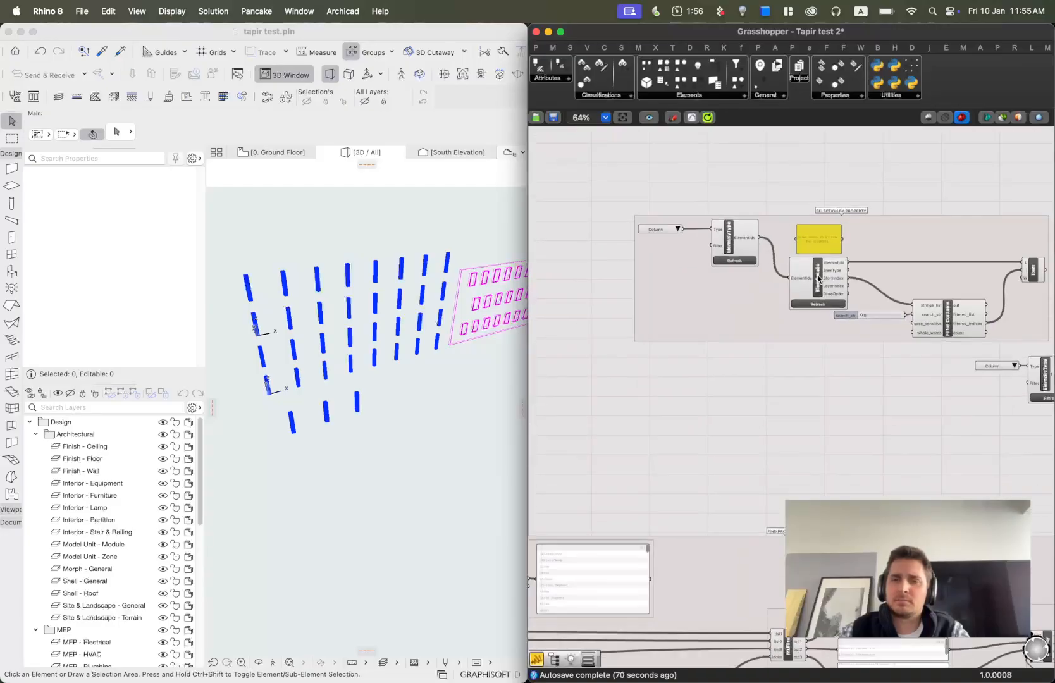
pyautogui.scroll(-2, 753, 419)
pyautogui.moveTo(752, 419); pyautogui.dragTo(775, 342, button='right')
pyautogui.scroll(4, 790, 254)
pyautogui.moveTo(778, 241); pyautogui.dragTo(679, 307, button='right')
pyautogui.scroll(1, 615, 279)
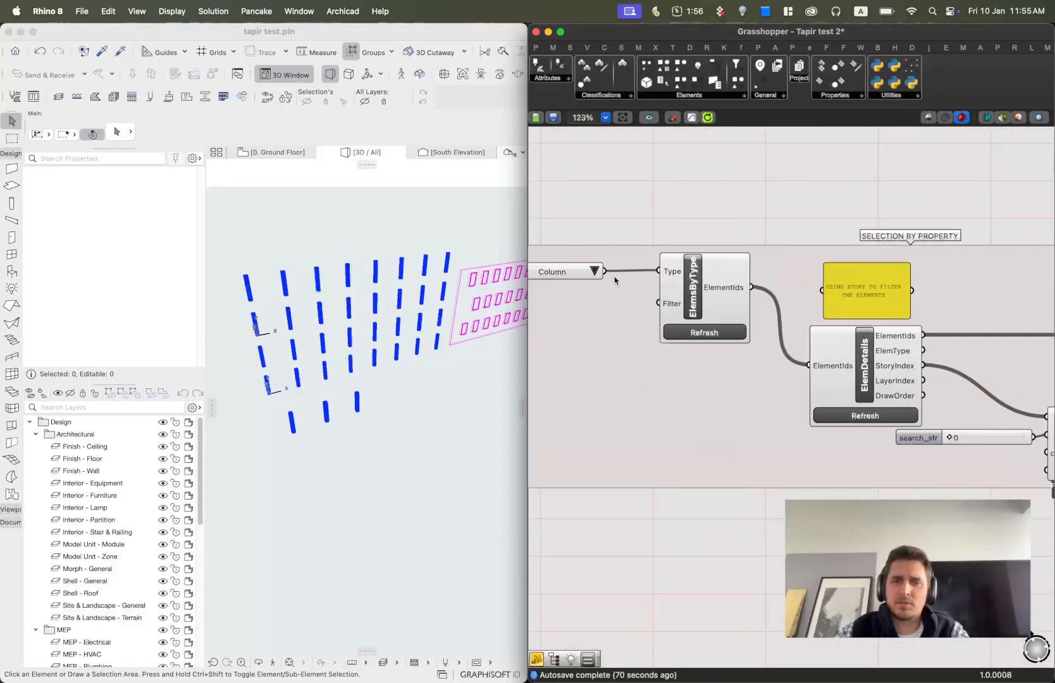
pyautogui.moveTo(720, 297); pyautogui.dragTo(661, 298)
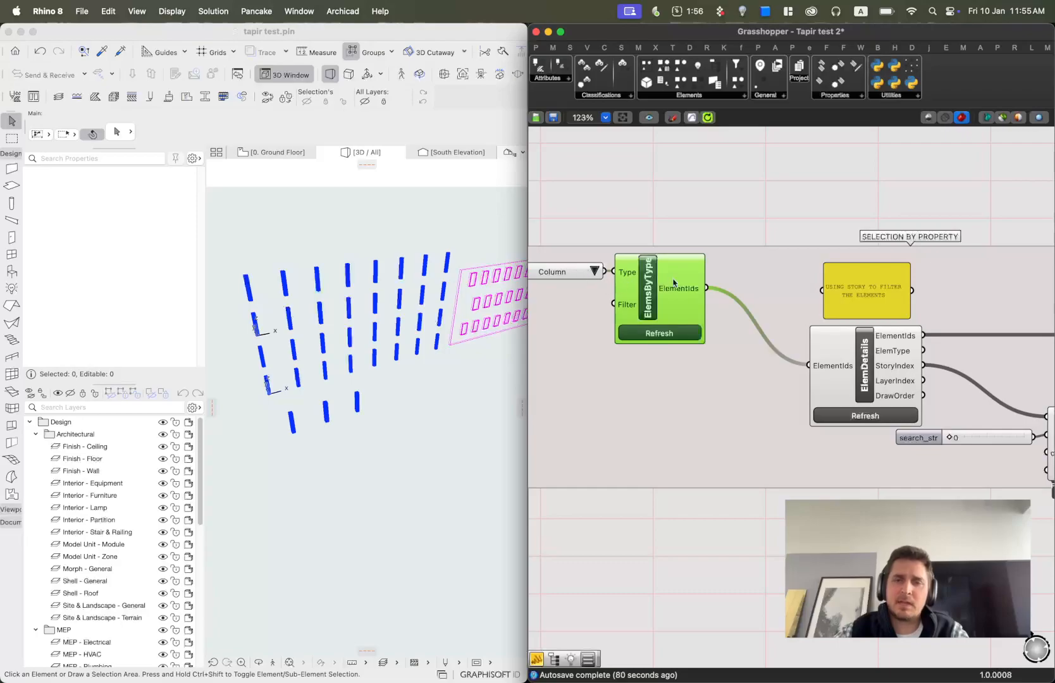
# Examine the Elem Details component, its place among the Elements components, and its StoryIndex output.
pyautogui.moveTo(865, 379); pyautogui.dragTo(757, 328, button='right')
pyautogui.scroll(4, 770, 310)
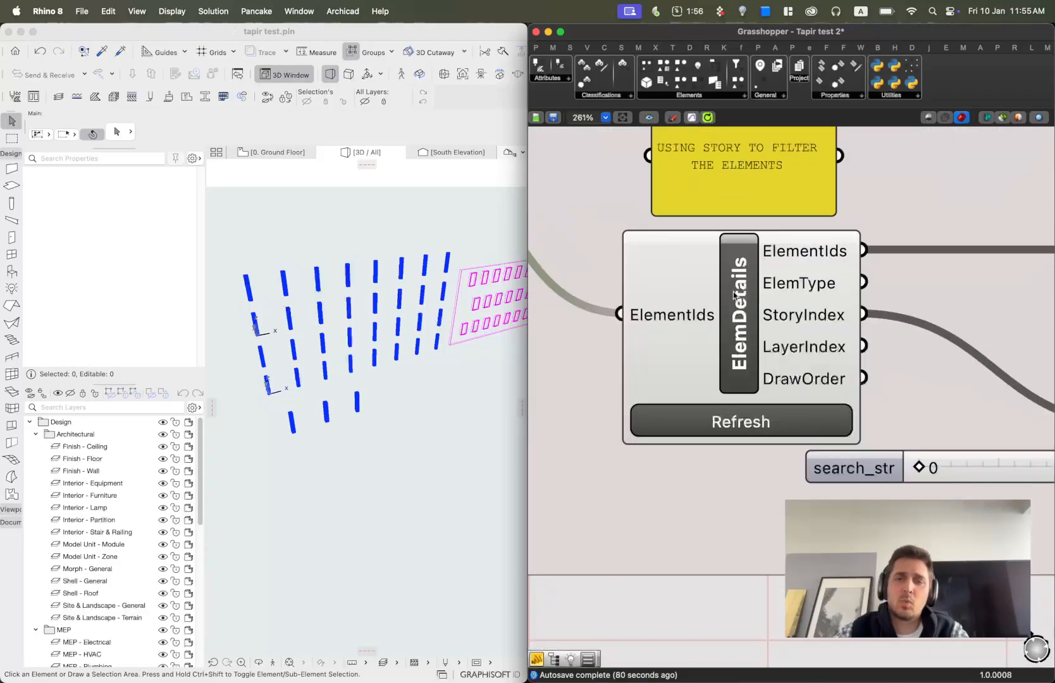
pyautogui.click(706, 95)
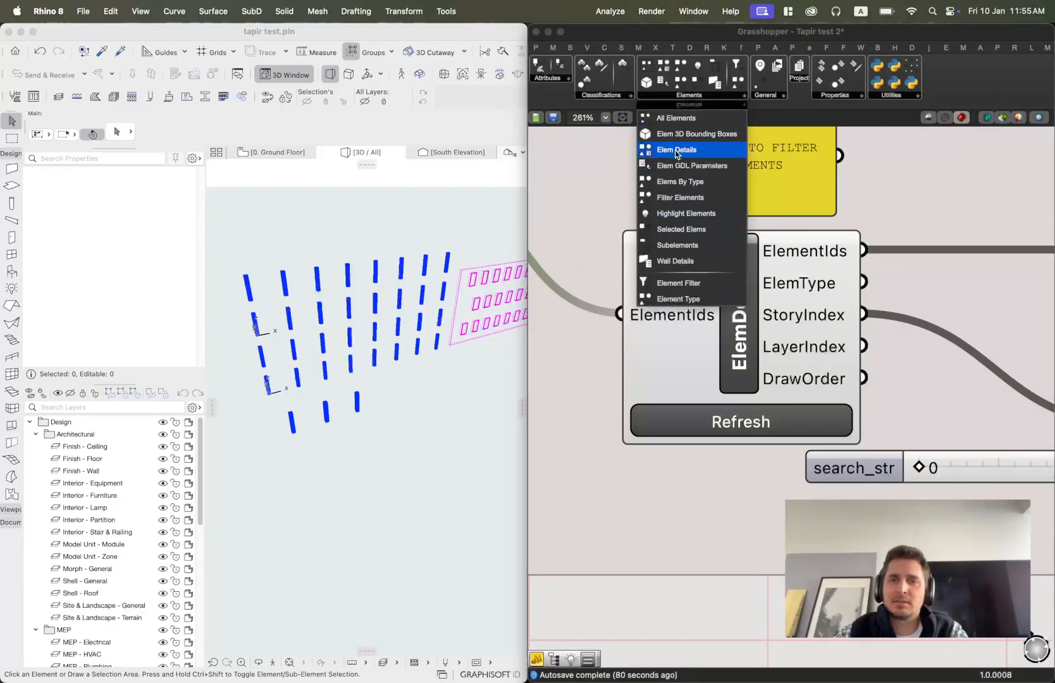
pyautogui.click(744, 330)
pyautogui.scroll(2, 795, 252)
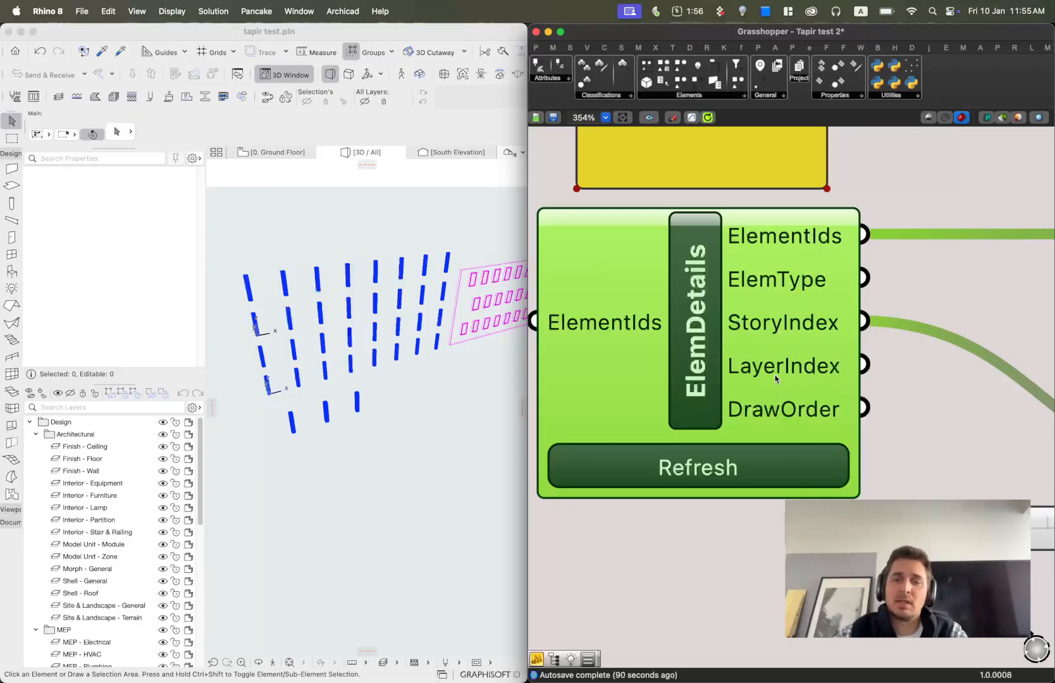
pyautogui.scroll(-5, 783, 419)
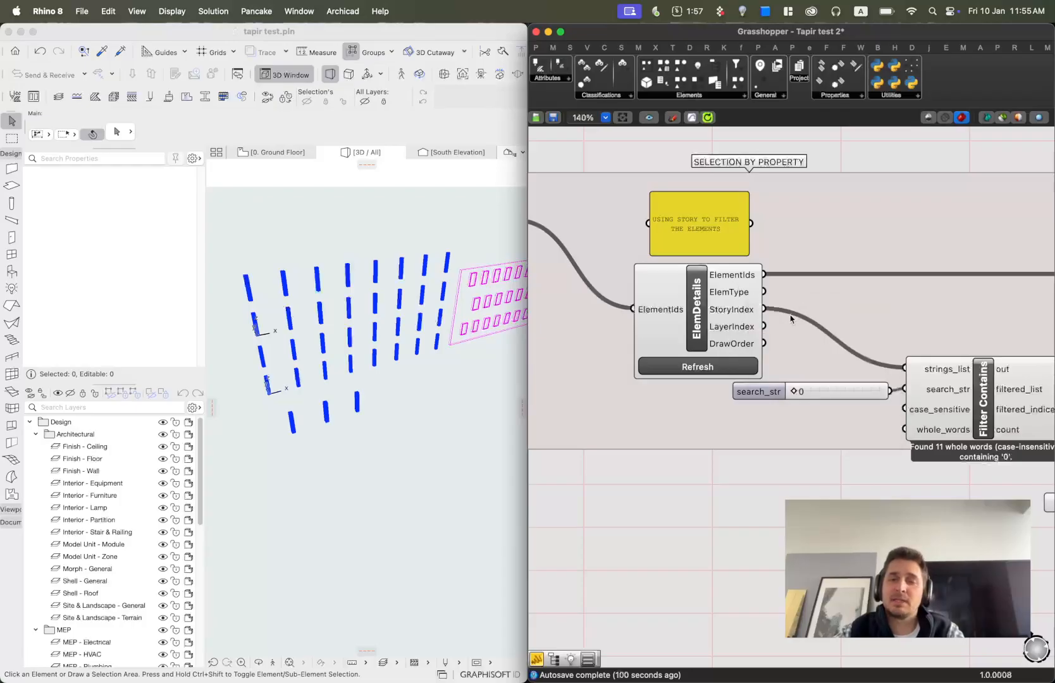
pyautogui.scroll(2, 736, 312)
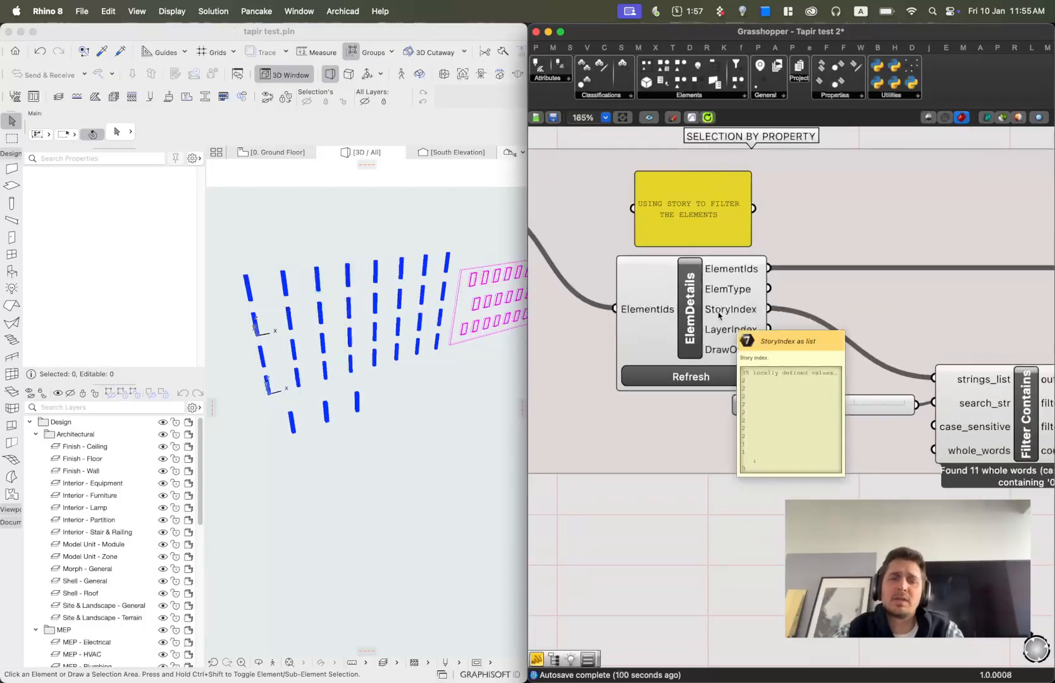
# Move the Filter Contains component closer to the search_str slider.
pyautogui.moveTo(909, 430); pyautogui.dragTo(794, 447, button='right')
pyautogui.moveTo(564, 352); pyautogui.dragTo(646, 355, button='right')
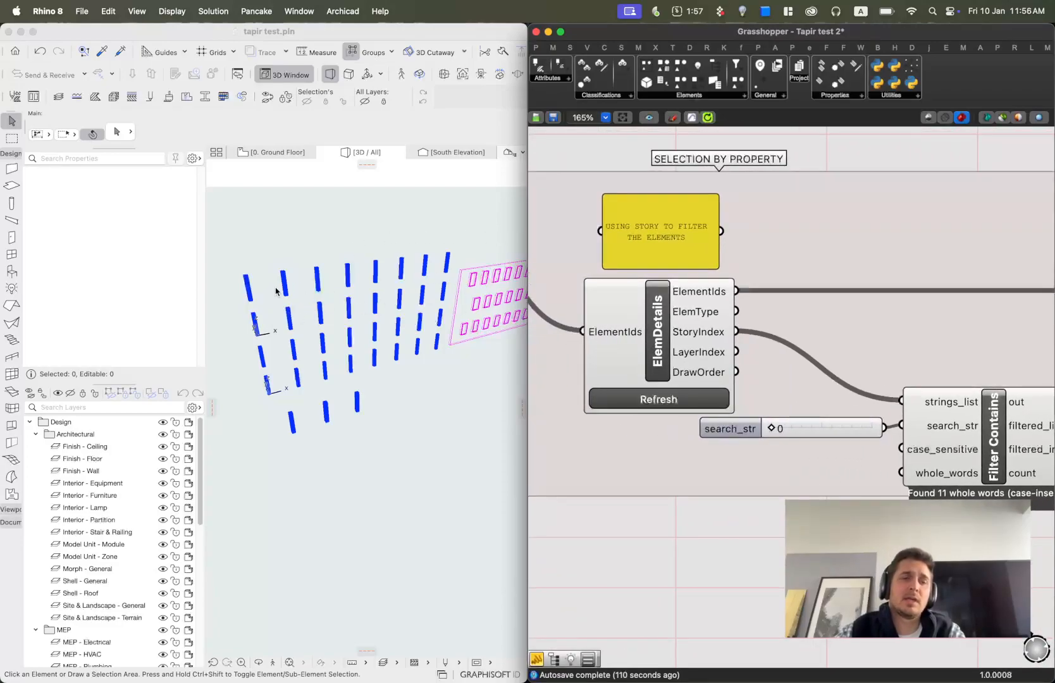
pyautogui.moveTo(925, 446); pyautogui.dragTo(833, 445, button='right')
pyautogui.click(903, 428)
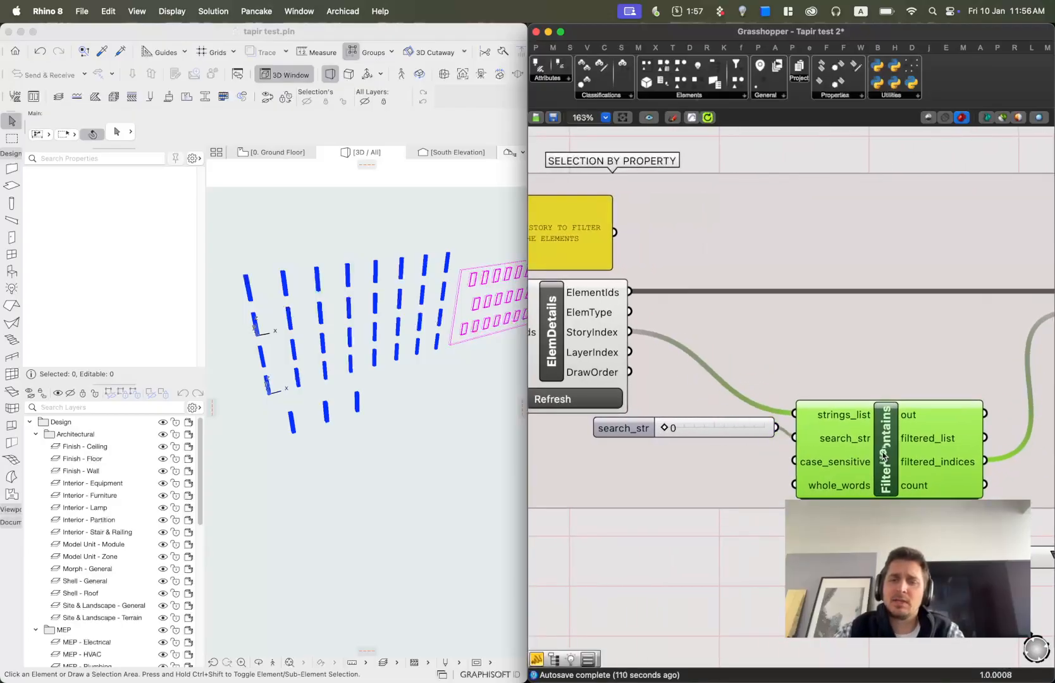
pyautogui.scroll(3, 911, 463)
pyautogui.scroll(1, 911, 465)
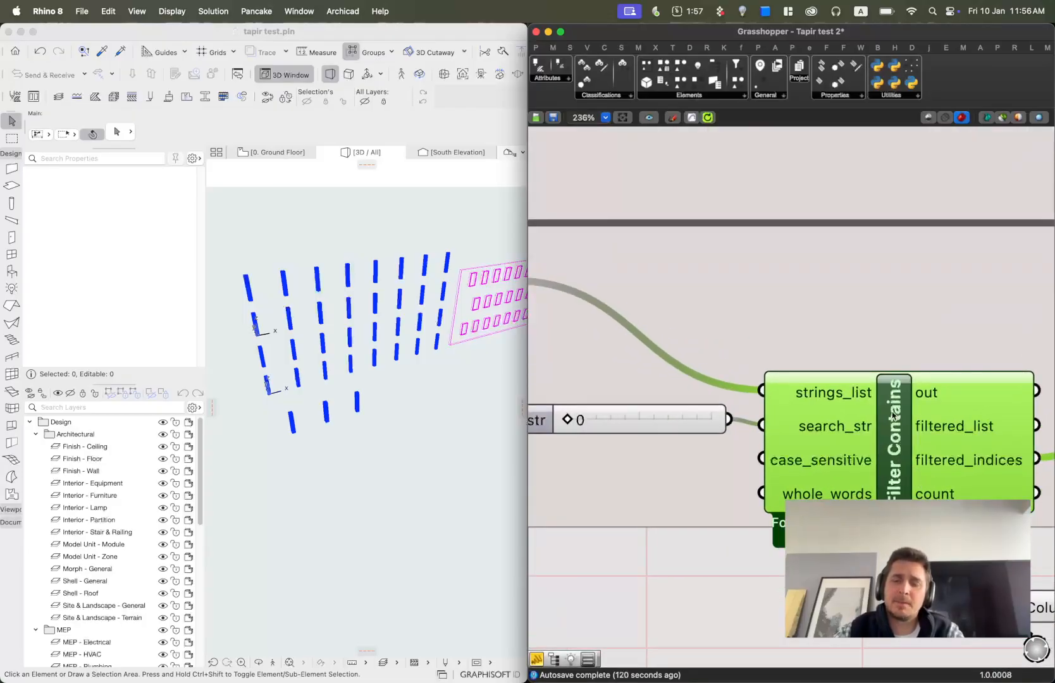
pyautogui.click(686, 418)
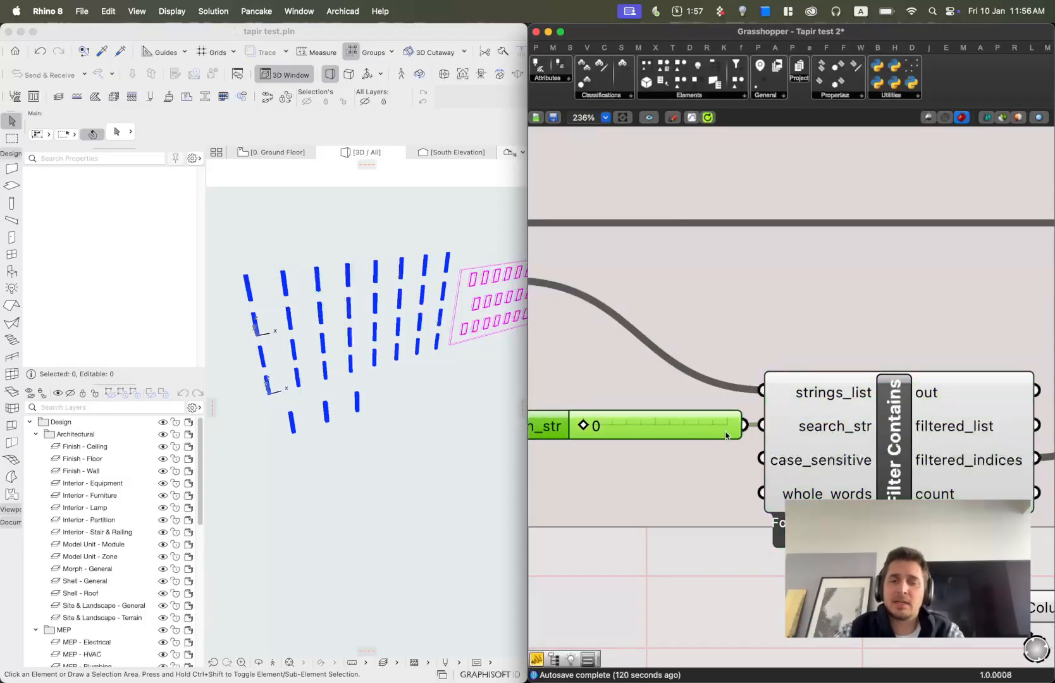
pyautogui.scroll(-4, 794, 403)
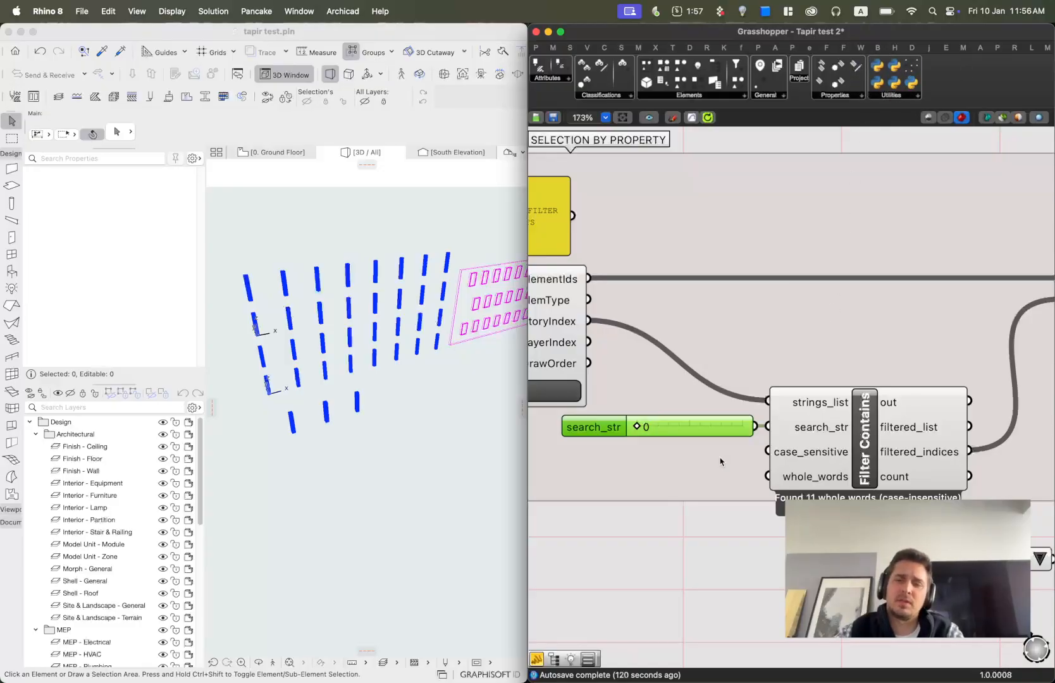
pyautogui.scroll(2, 810, 439)
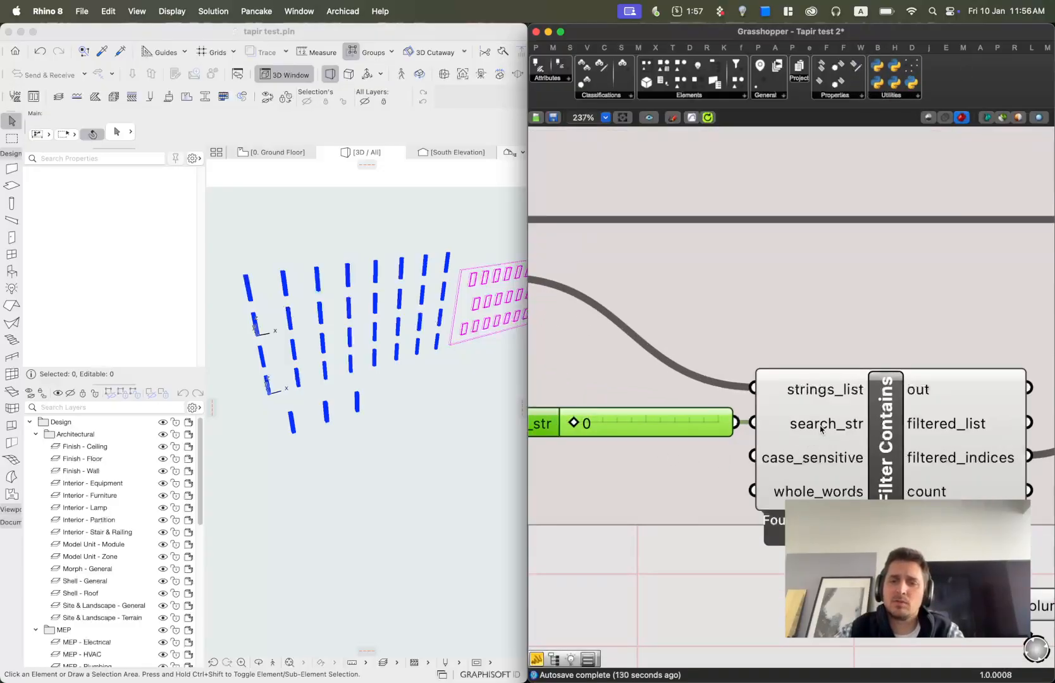
# Bring the HighlightElems group beside the Item component and connect Item's output to its ElementIds input.
pyautogui.moveTo(673, 411); pyautogui.dragTo(959, 482, button='right')
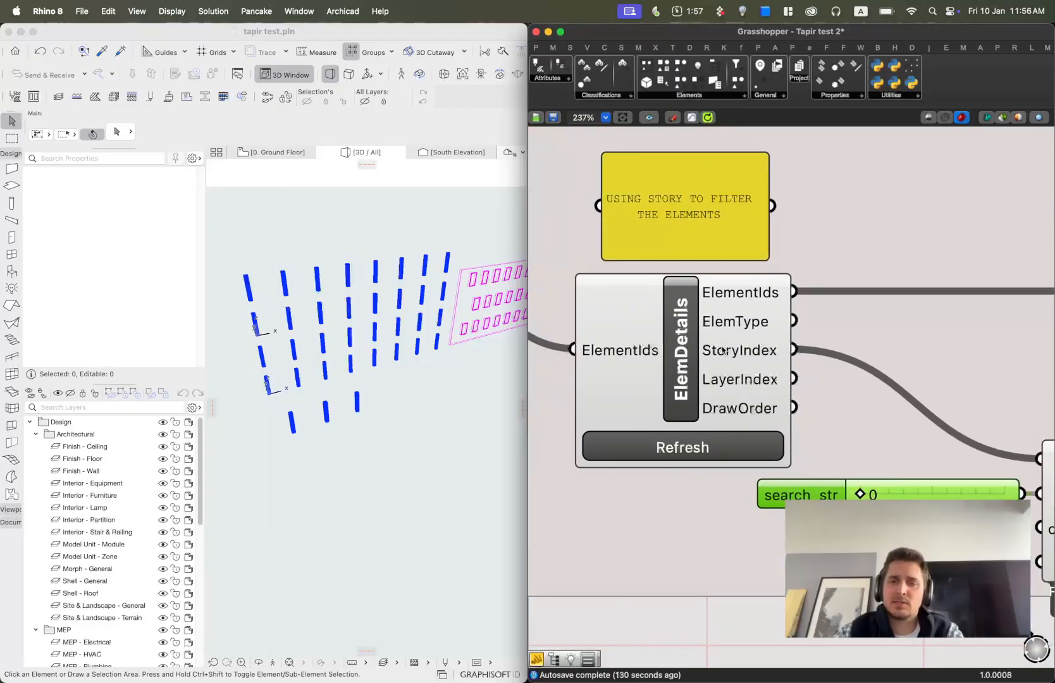
pyautogui.moveTo(761, 358)
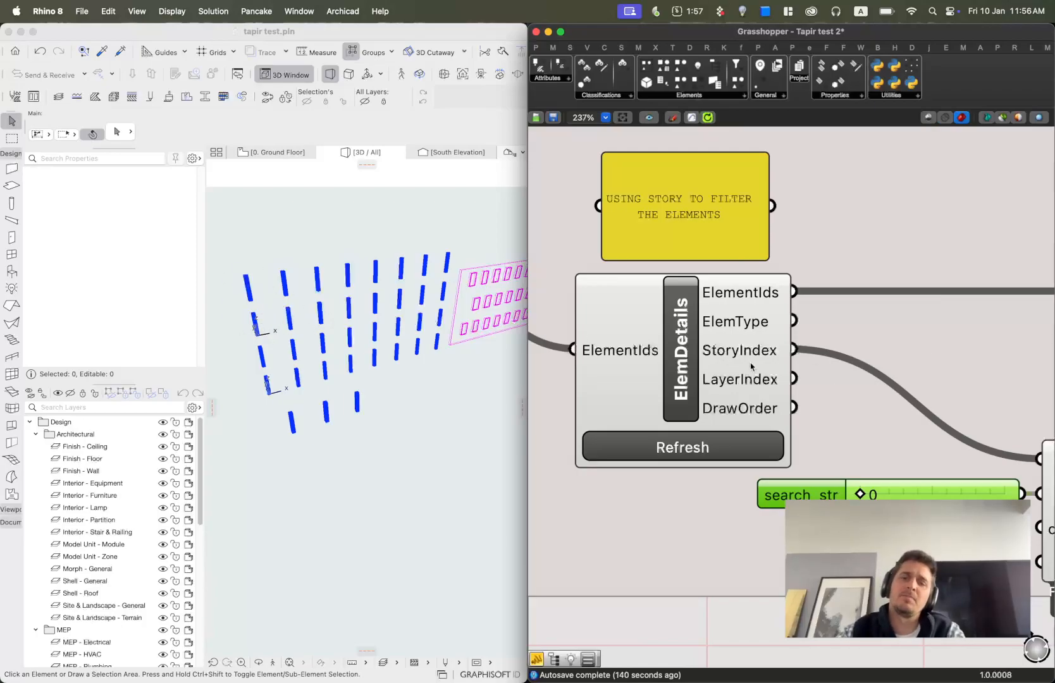
pyautogui.scroll(-1, 864, 401)
pyautogui.moveTo(952, 429); pyautogui.dragTo(742, 305, button='right')
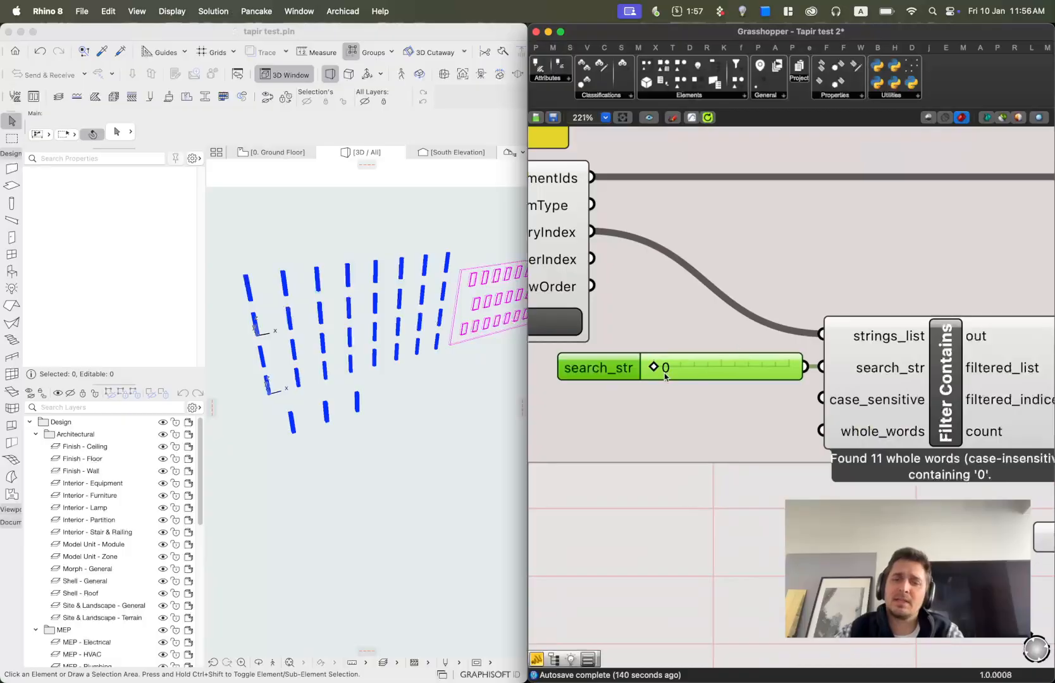
pyautogui.scroll(-4, 739, 342)
pyautogui.moveTo(830, 346); pyautogui.dragTo(818, 356, button='right')
pyautogui.scroll(-6, 819, 356)
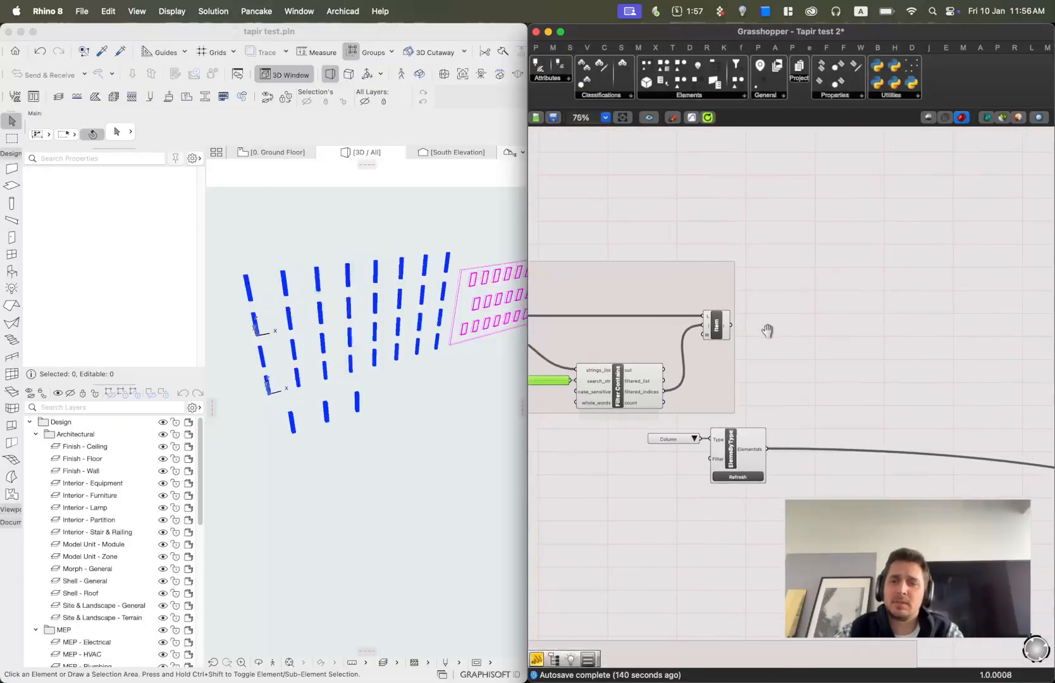
pyautogui.scroll(-4, 879, 381)
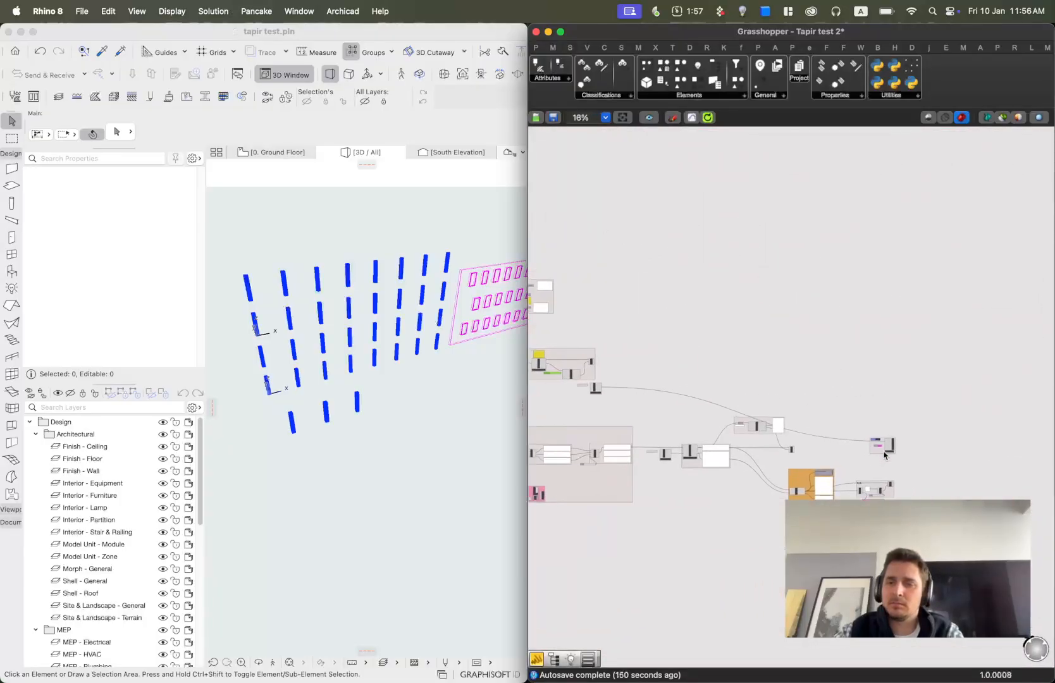
pyautogui.moveTo(879, 454); pyautogui.dragTo(614, 368, button='right')
pyautogui.scroll(10, 614, 367)
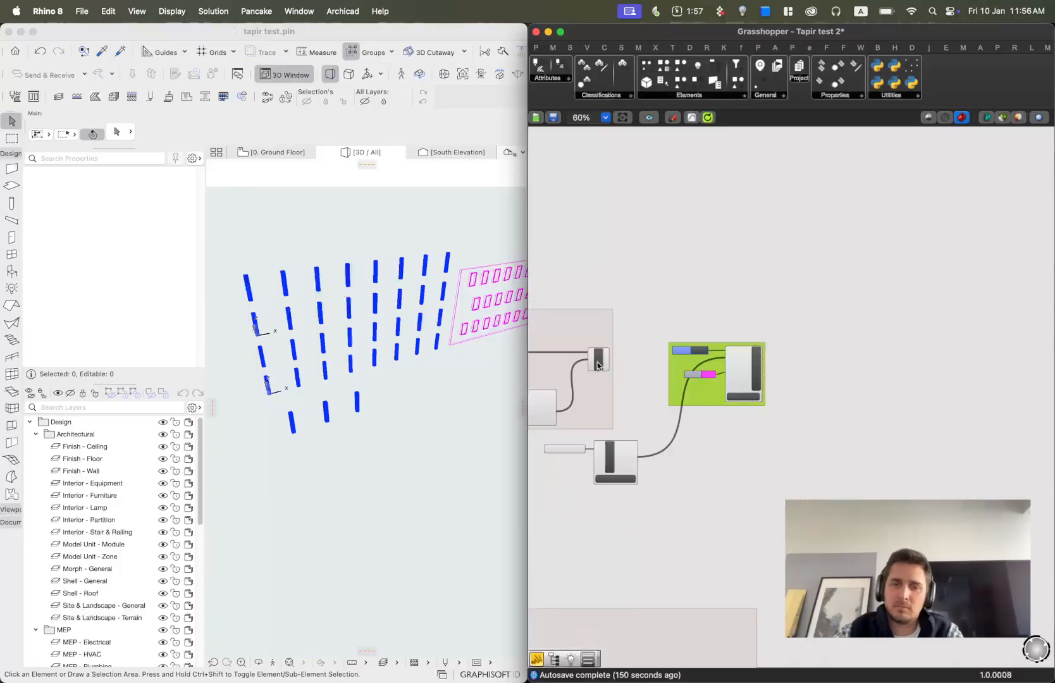
pyautogui.moveTo(601, 352); pyautogui.dragTo(921, 350)
pyautogui.click(866, 281)
pyautogui.scroll(-3, 867, 281)
pyautogui.moveTo(728, 352); pyautogui.dragTo(926, 338, button='right')
pyautogui.moveTo(1030, 373); pyautogui.dragTo(942, 383)
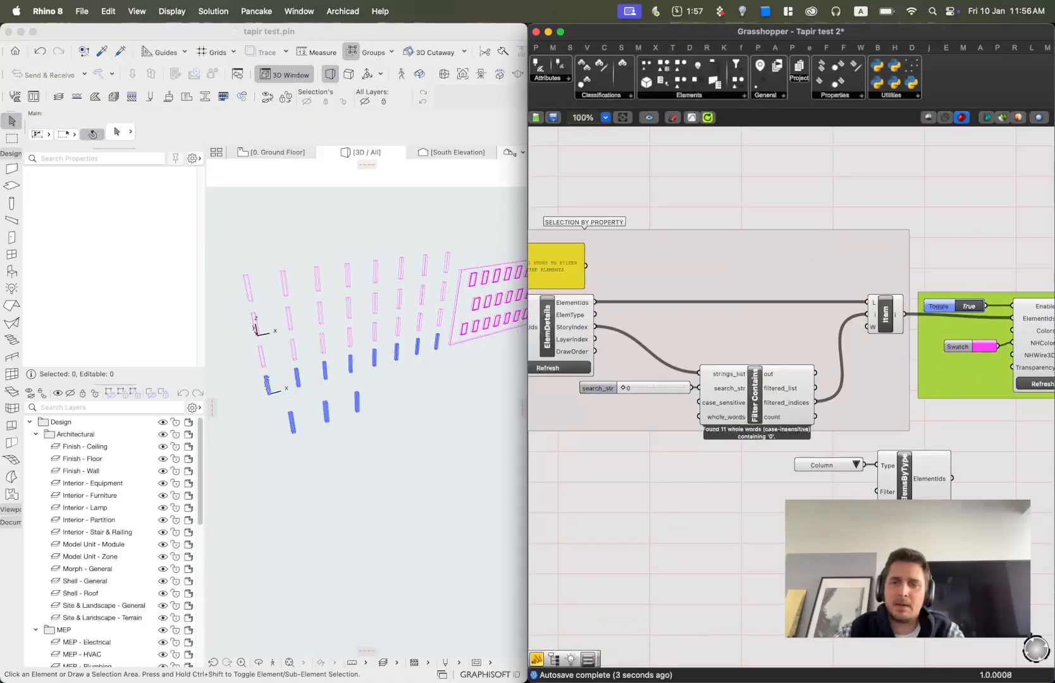
# Set the search_str slider to 1 to highlight the columns of story 1.
pyautogui.moveTo(661, 448); pyautogui.dragTo(723, 449, button='right')
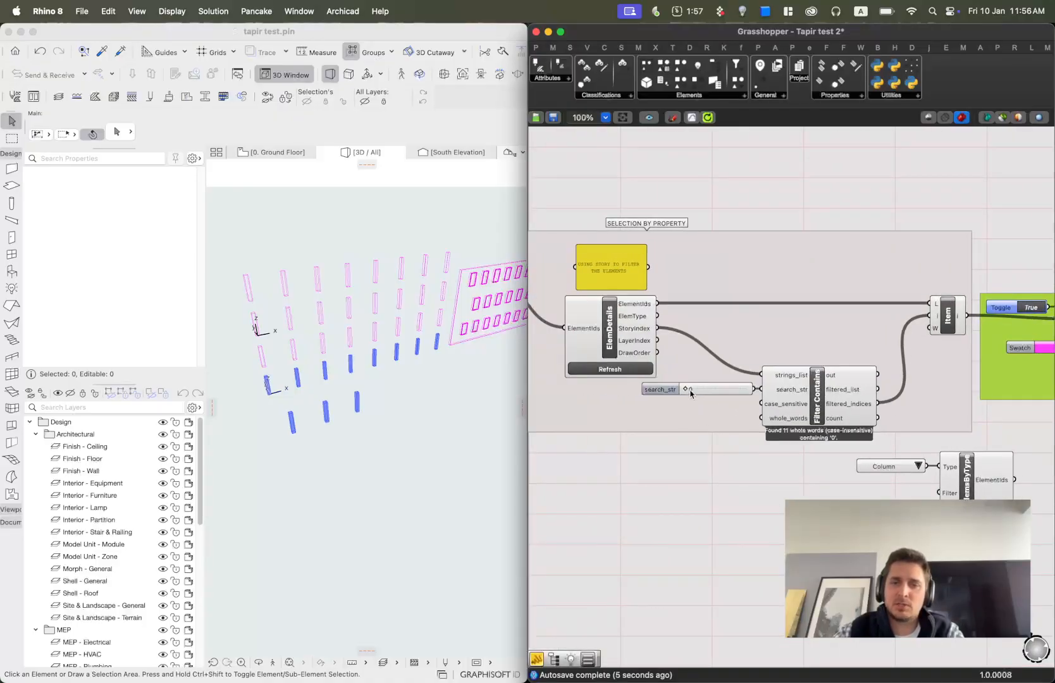
pyautogui.click(688, 390)
pyautogui.moveTo(685, 390); pyautogui.dragTo(708, 390)
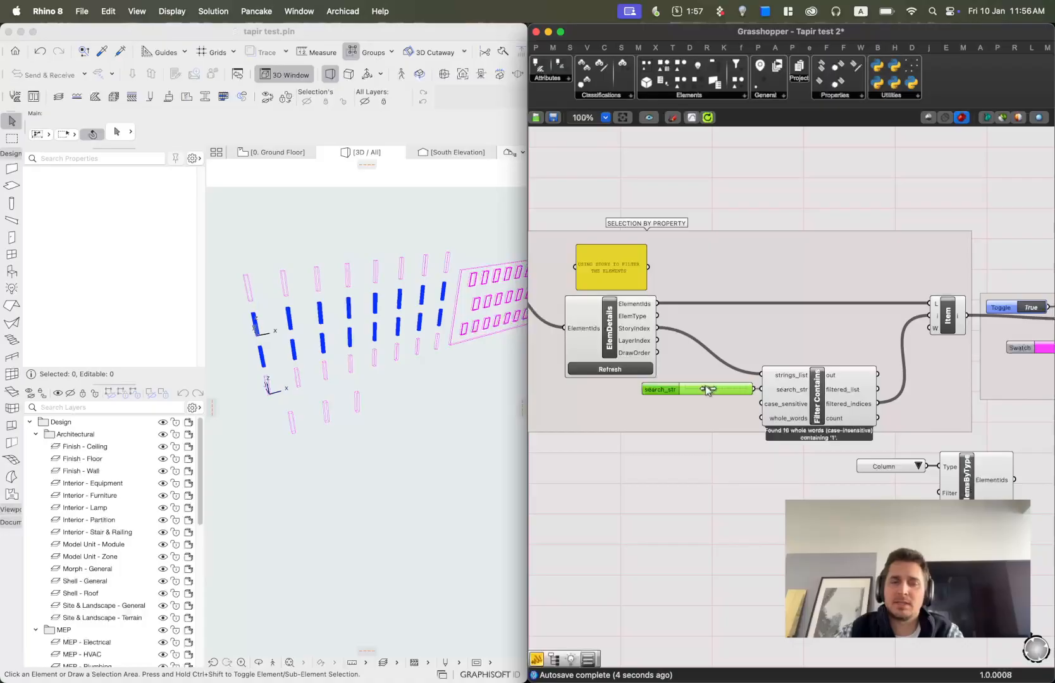
# In Archicad, select three columns in the upper row of the 3D view.
pyautogui.click(292, 255)
pyautogui.scroll(2, 292, 260)
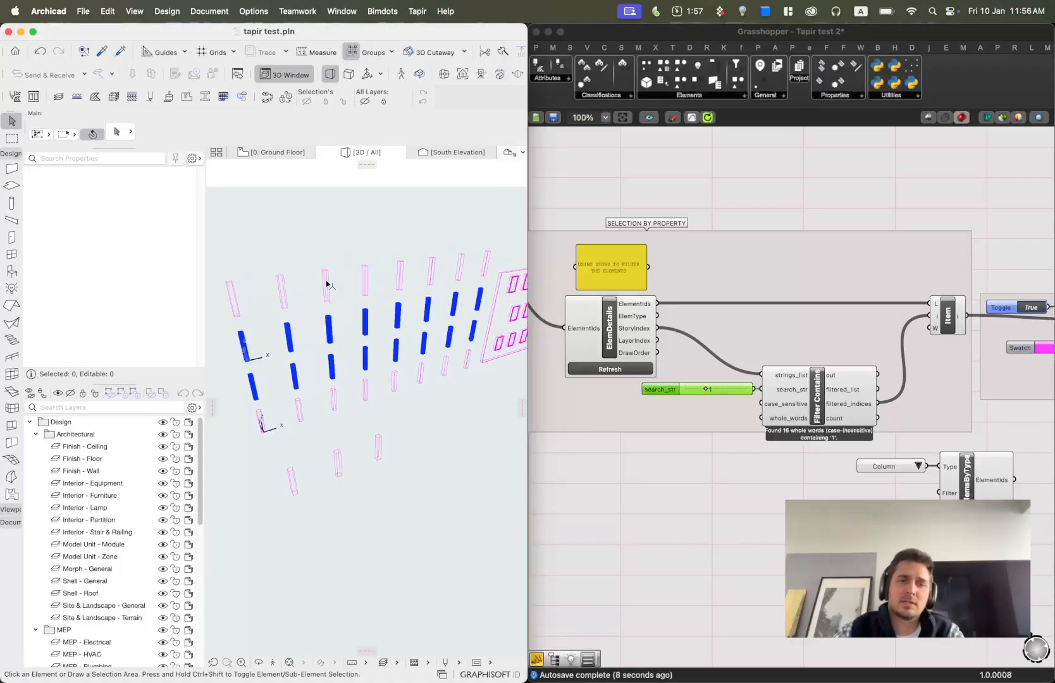
pyautogui.click(325, 284)
pyautogui.keyDown('shift'); pyautogui.click(365, 279); pyautogui.keyUp('shift')
pyautogui.keyDown('shift'); pyautogui.click(400, 276); pyautogui.keyUp('shift')
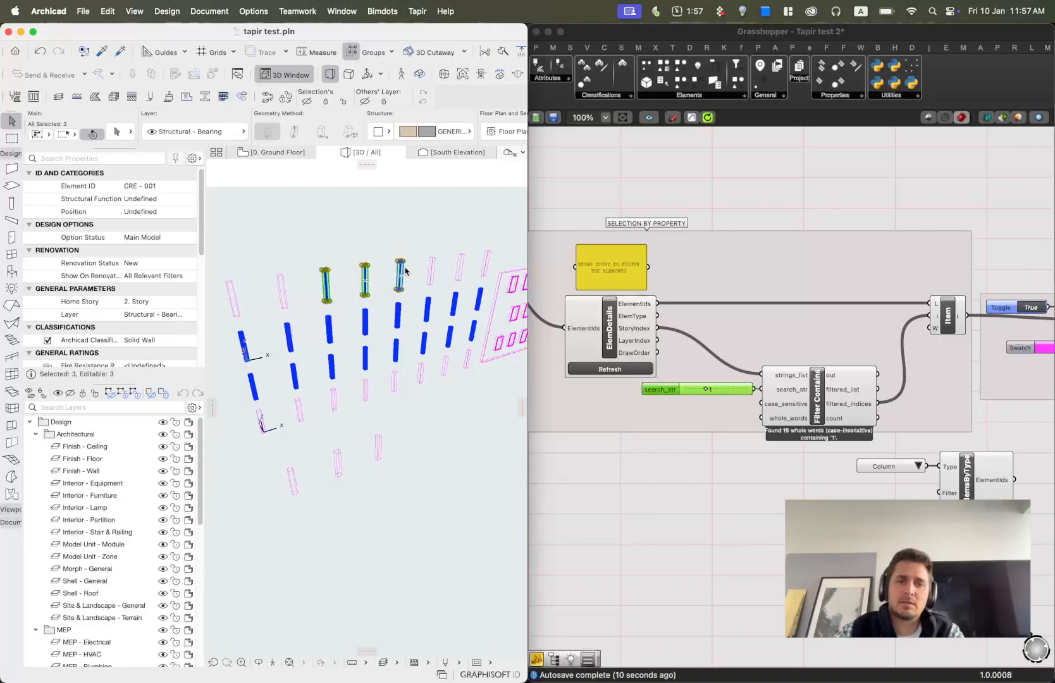
# Reassign the three selected columns to the 0. Ground Floor home story.
pyautogui.rightClick(406, 272)
pyautogui.click(470, 307)
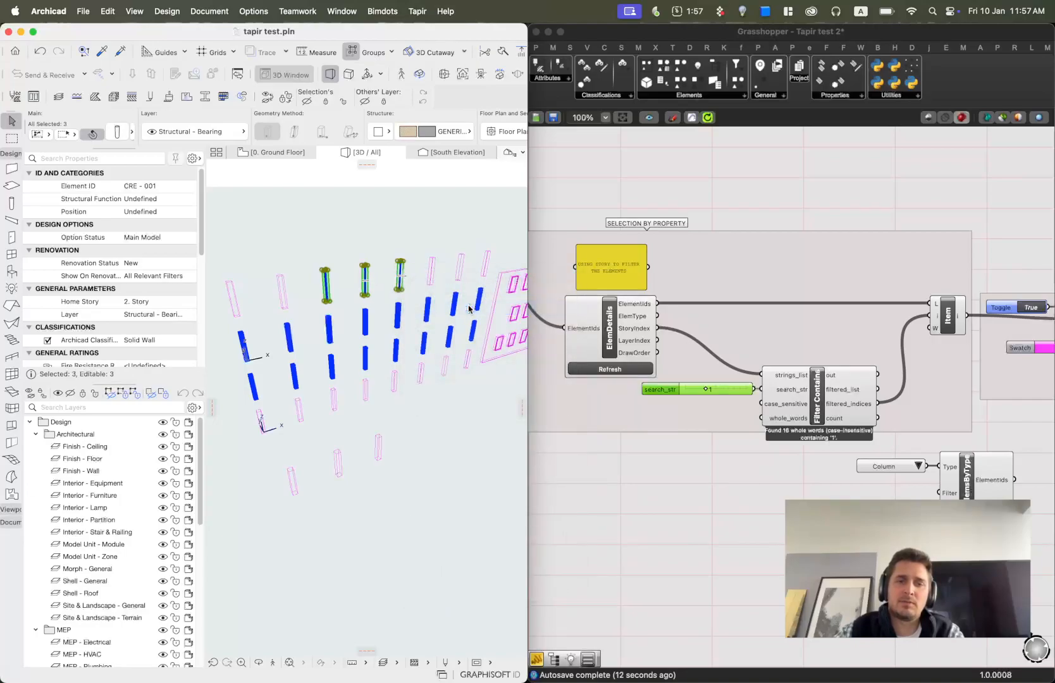
pyautogui.doubleClick(490, 224)
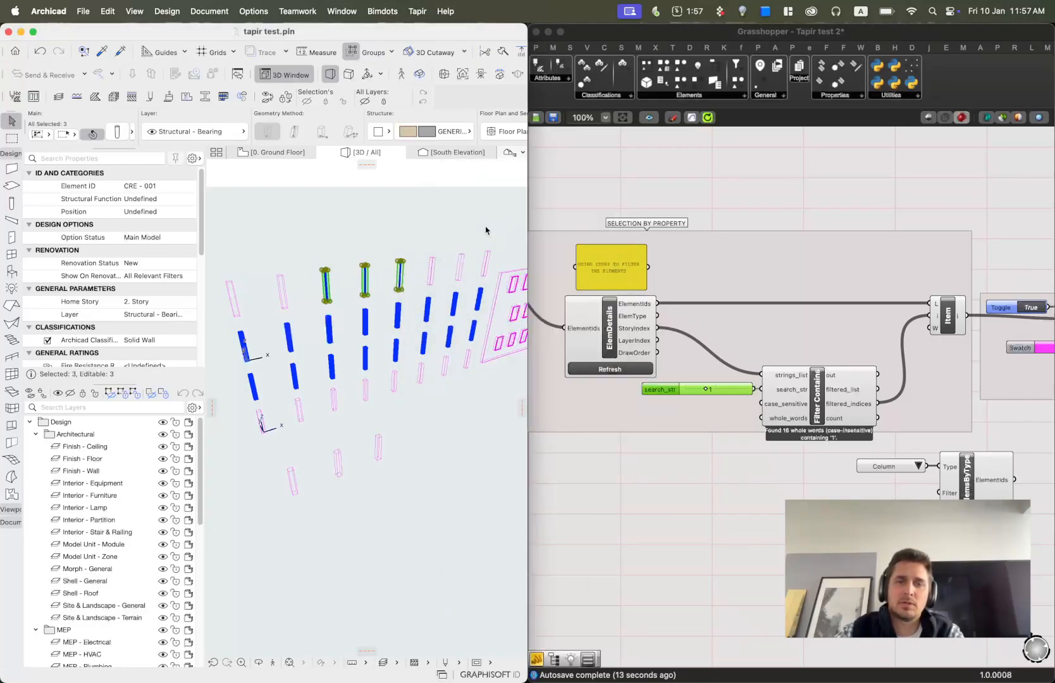
# Deselect the columns and set the search_str slider to 0 to highlight the ground-floor elements.
pyautogui.click(598, 206)
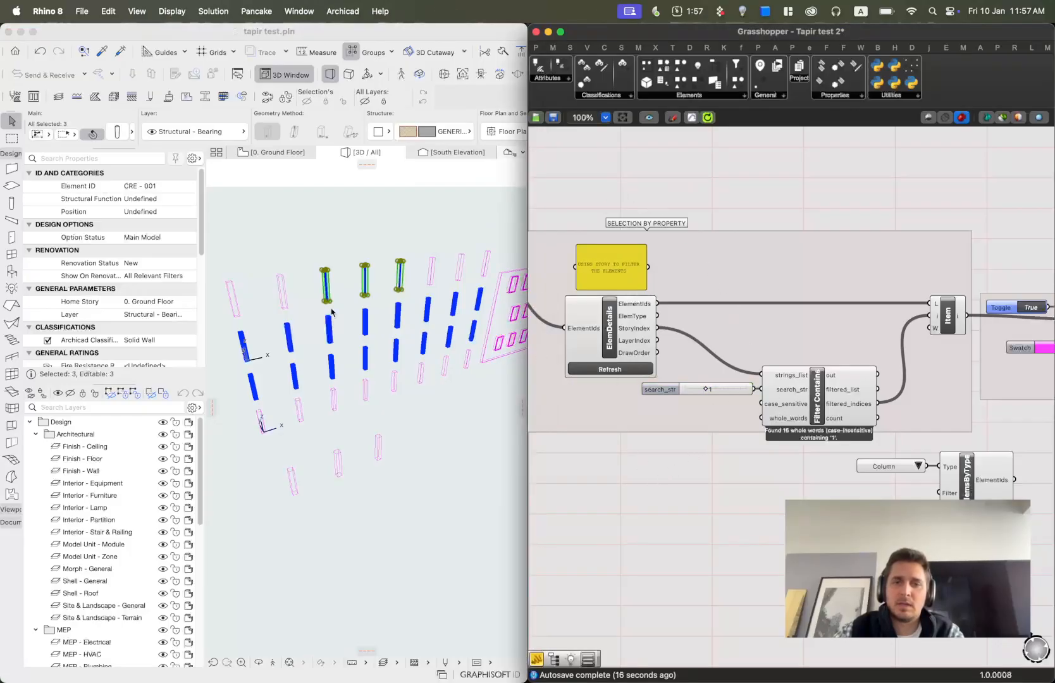
pyautogui.click(355, 211)
pyautogui.click(706, 394)
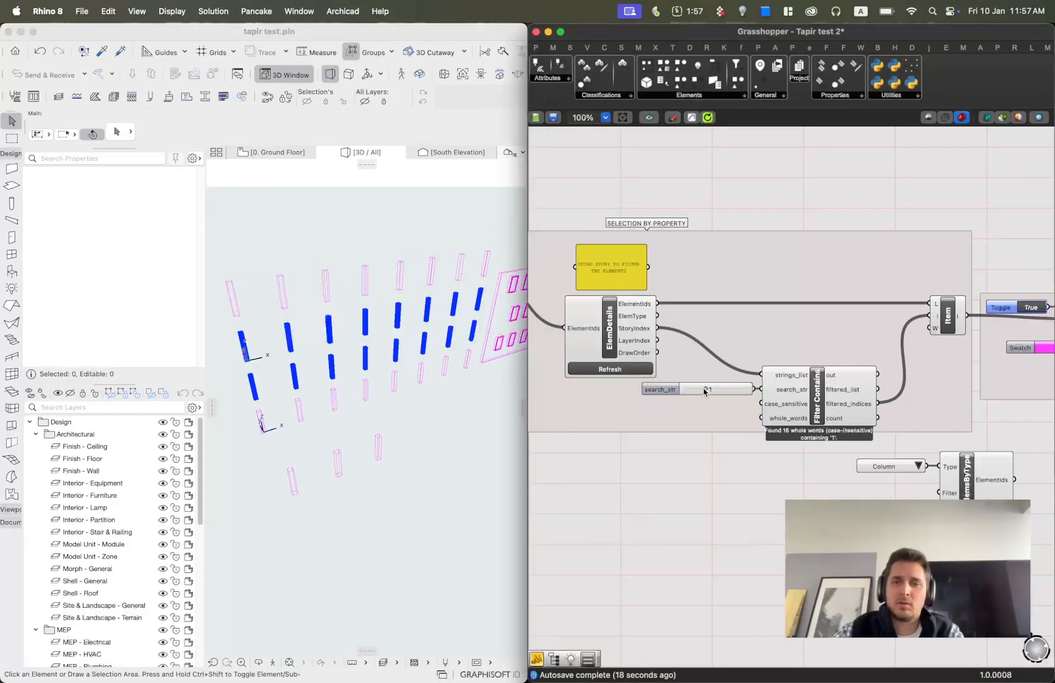
pyautogui.moveTo(706, 393); pyautogui.dragTo(655, 391)
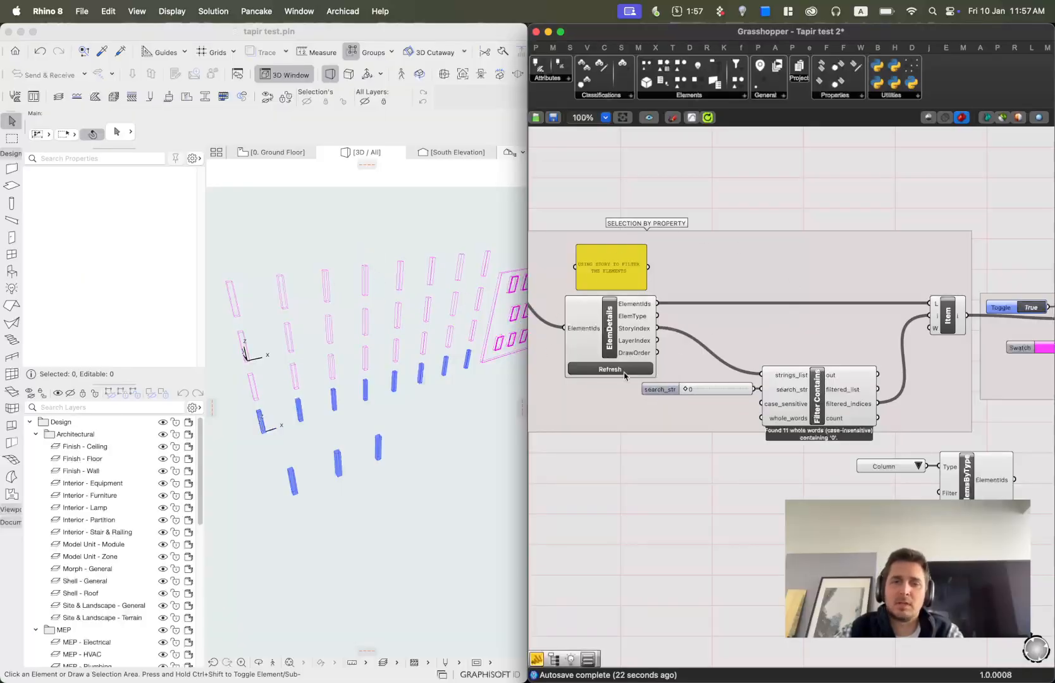
# Survey the Grasshopper canvas to locate the different component groups.
pyautogui.scroll(-6, 755, 415)
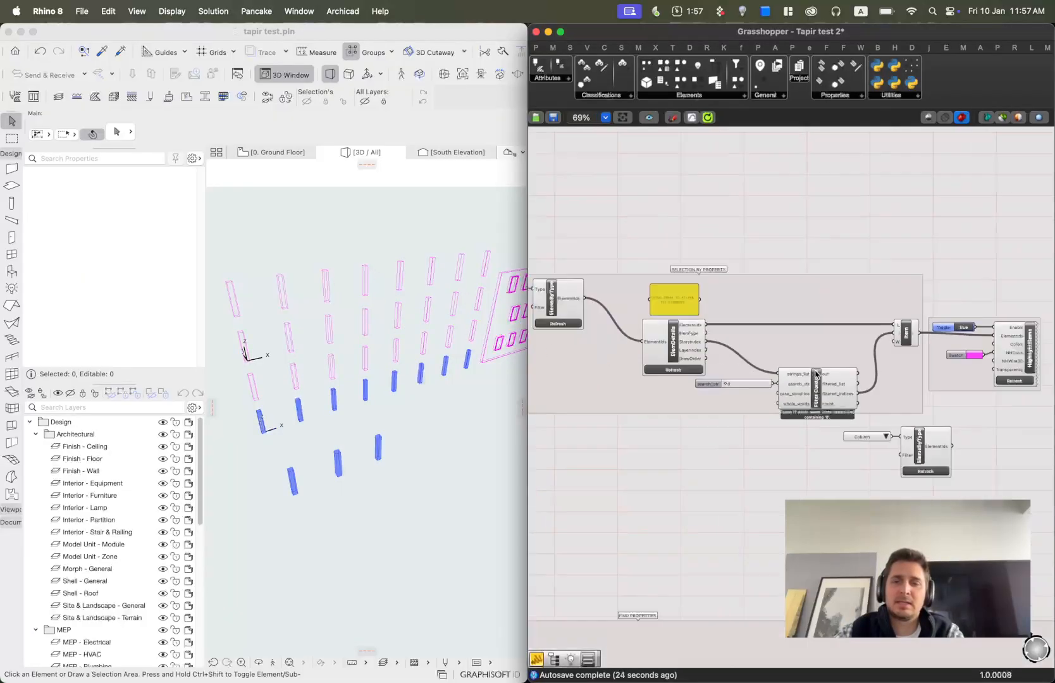
pyautogui.moveTo(630, 172); pyautogui.dragTo(738, 355, button='right')
pyautogui.scroll(6, 696, 332)
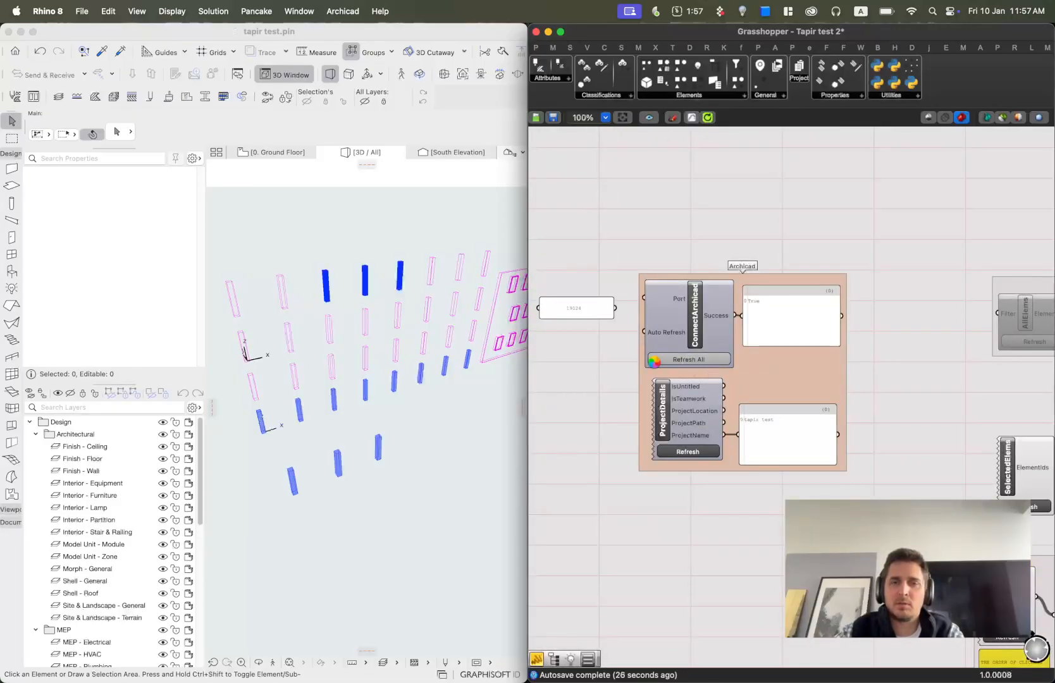
pyautogui.scroll(-5, 835, 232)
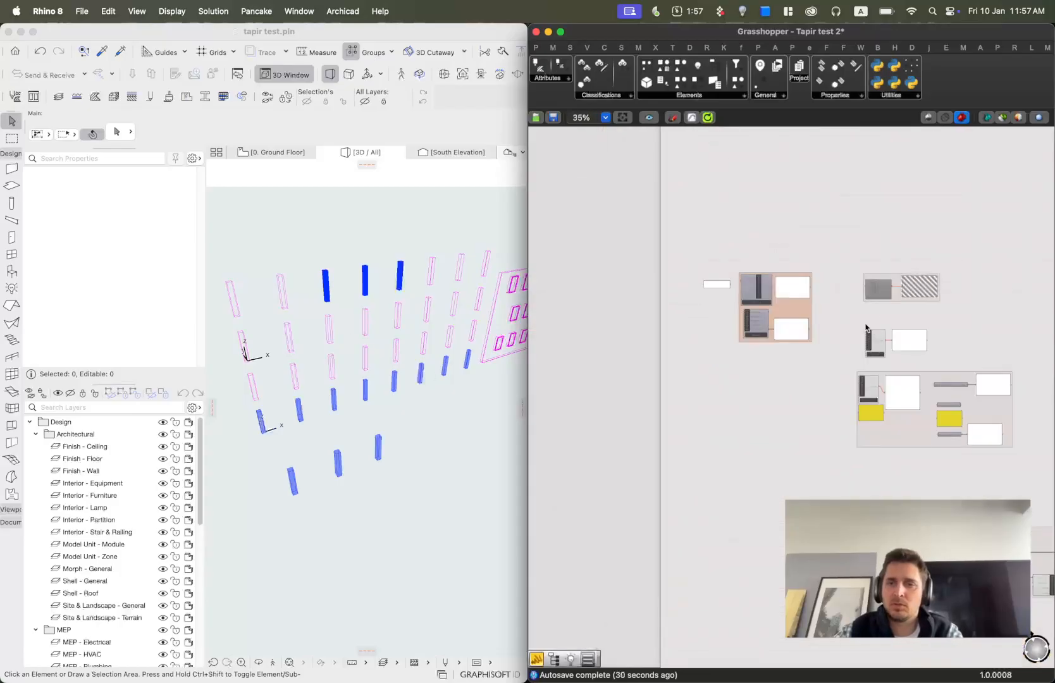
pyautogui.scroll(4, 874, 459)
pyautogui.moveTo(875, 459); pyautogui.dragTo(800, 293, button='right')
pyautogui.scroll(-1, 800, 292)
pyautogui.moveTo(830, 549); pyautogui.dragTo(692, 413, button='right')
pyautogui.scroll(4, 1040, 485)
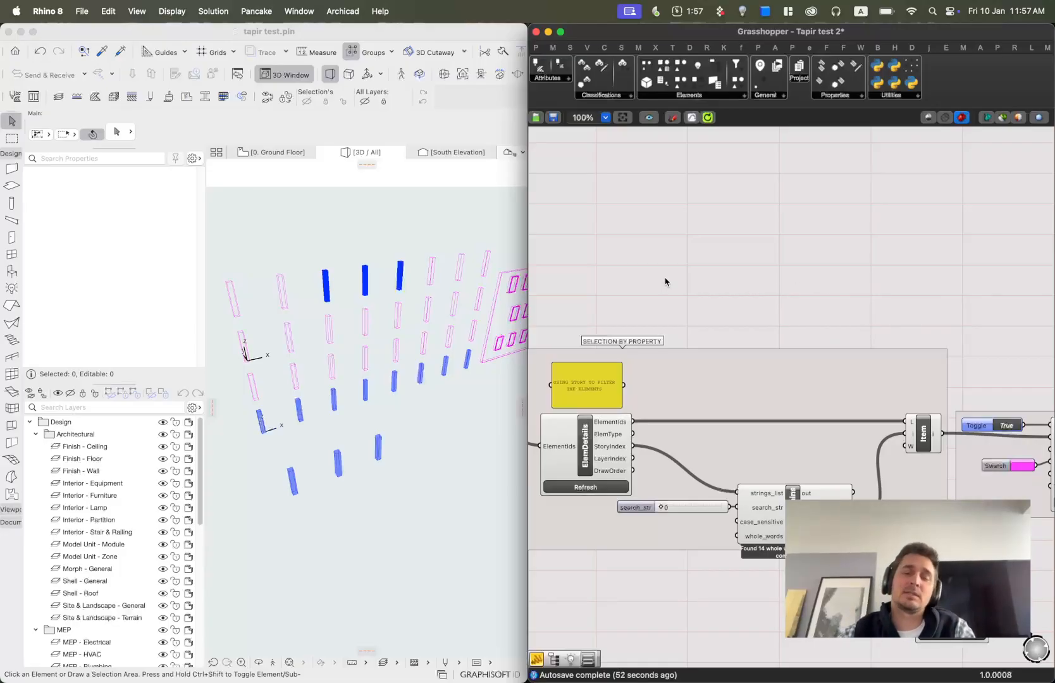
# Rearrange the ElemDetails, Filter Contains and other groups into a more compact layout on the canvas.
pyautogui.moveTo(718, 283); pyautogui.dragTo(822, 272, button='right')
pyautogui.scroll(-1, 759, 279)
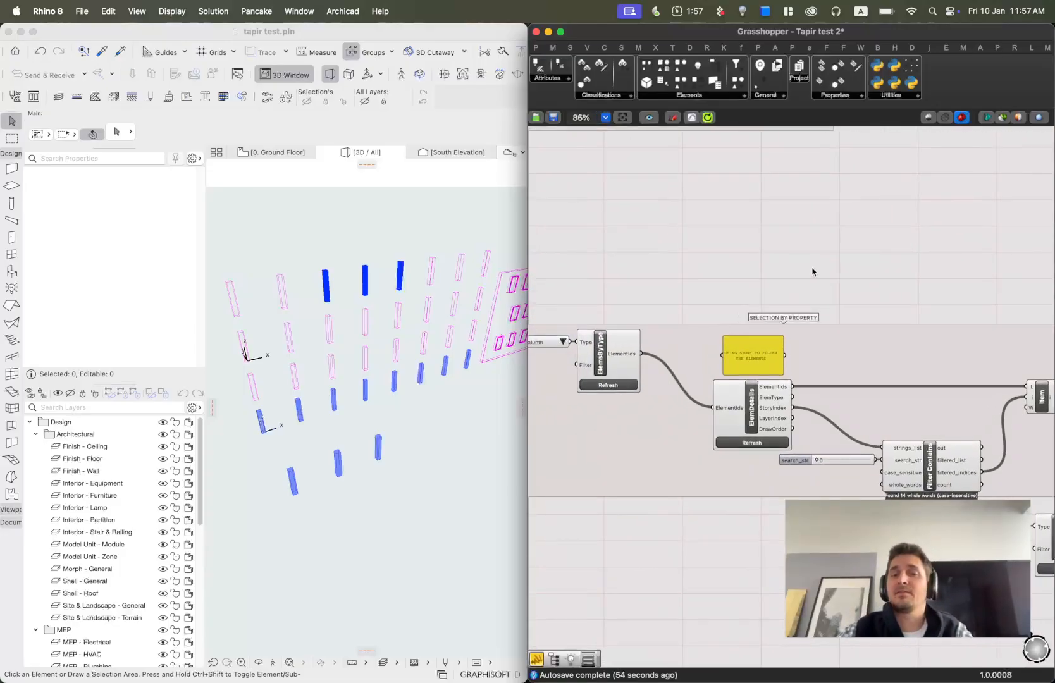
pyautogui.click(751, 410)
pyautogui.scroll(3, 933, 451)
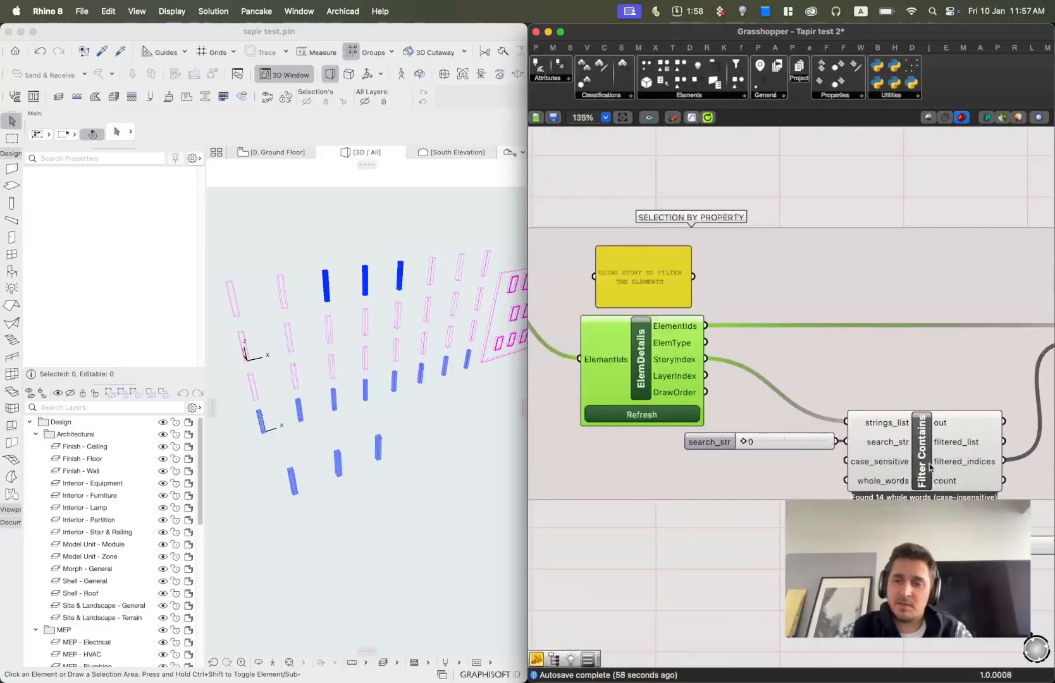
pyautogui.keyDown('shift'); pyautogui.click(928, 452); pyautogui.keyUp('shift')
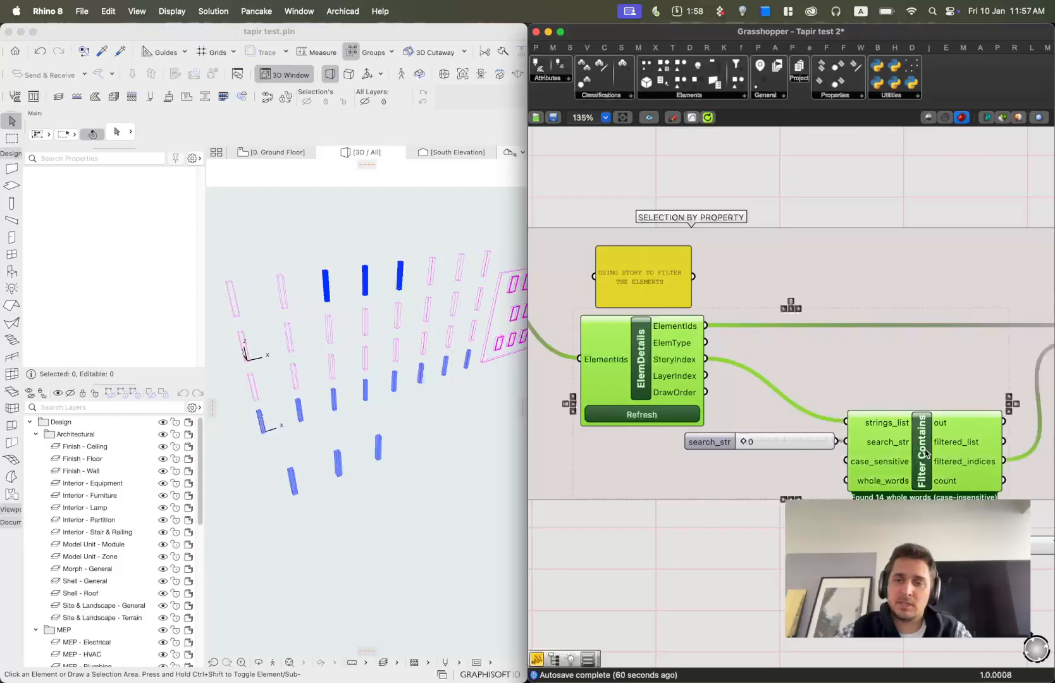
pyautogui.scroll(-3, 936, 449)
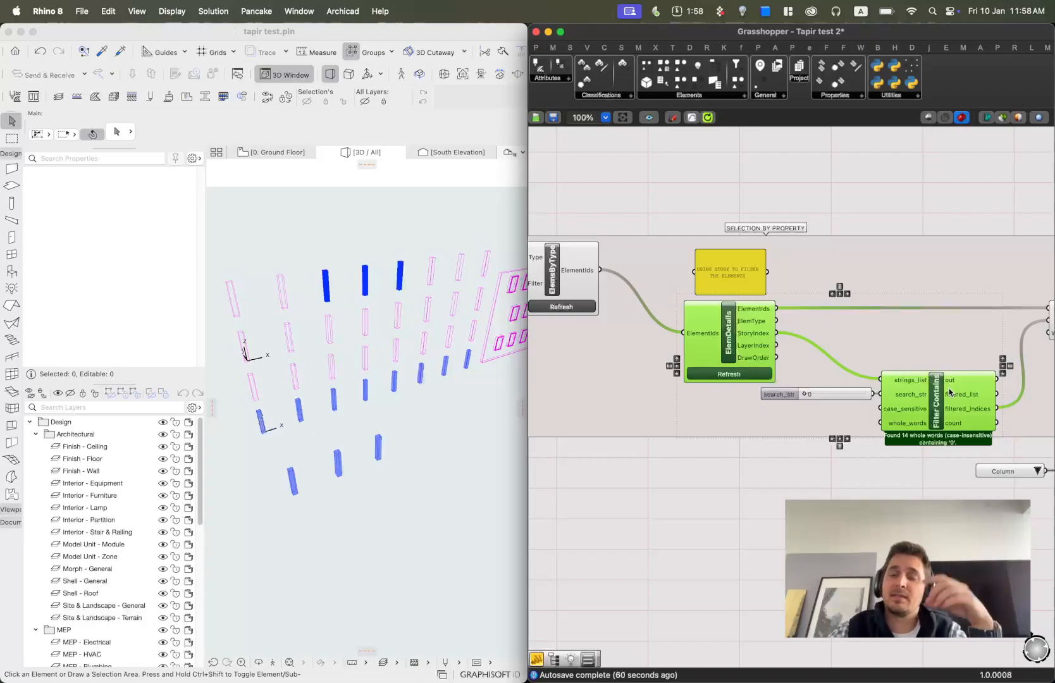
pyautogui.hscroll(5, 822, 405)
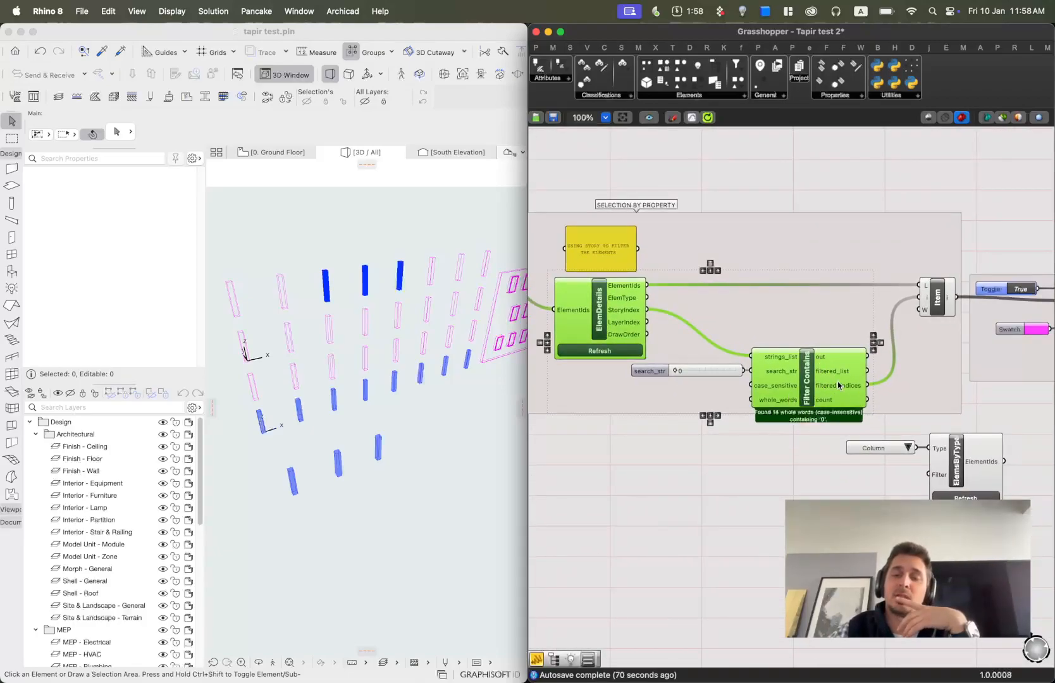
pyautogui.click(799, 192)
pyautogui.scroll(-6, 800, 192)
pyautogui.click(796, 203)
pyautogui.moveTo(794, 202); pyautogui.dragTo(938, 269)
pyautogui.scroll(-2, 828, 268)
pyautogui.moveTo(843, 276); pyautogui.dragTo(648, 246, button='right')
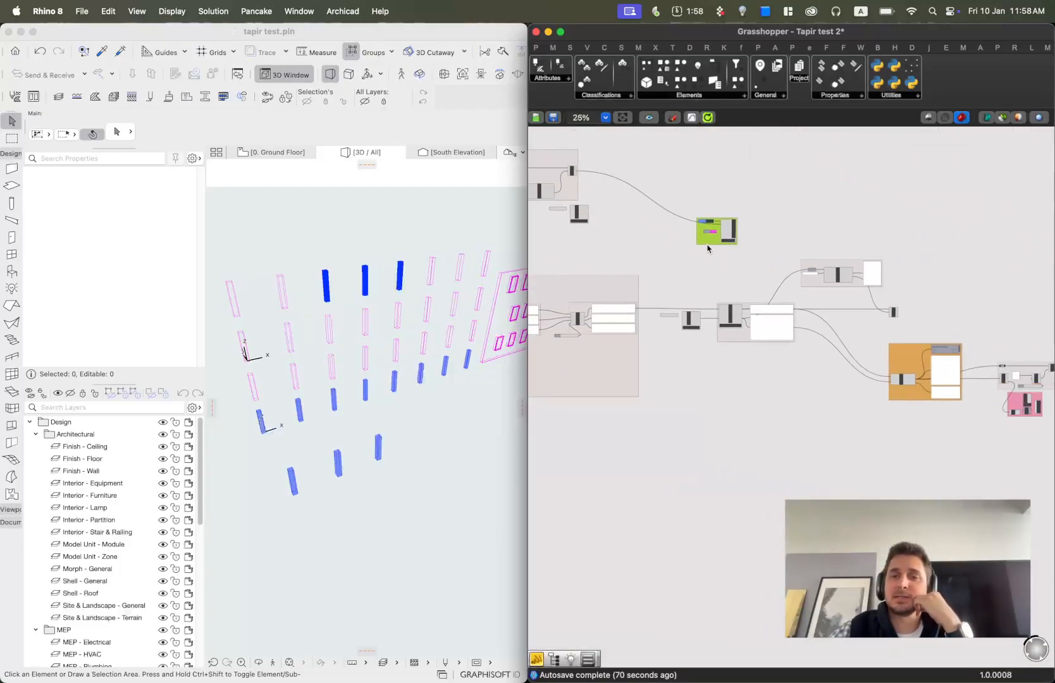
pyautogui.moveTo(708, 241); pyautogui.dragTo(967, 294)
pyautogui.moveTo(1000, 316); pyautogui.dragTo(699, 293, button='right')
pyautogui.moveTo(666, 271); pyautogui.dragTo(796, 332)
pyautogui.moveTo(649, 354); pyautogui.dragTo(936, 374, button='right')
pyautogui.moveTo(768, 377); pyautogui.dragTo(918, 391, button='right')
pyautogui.moveTo(699, 384); pyautogui.dragTo(903, 389, button='right')
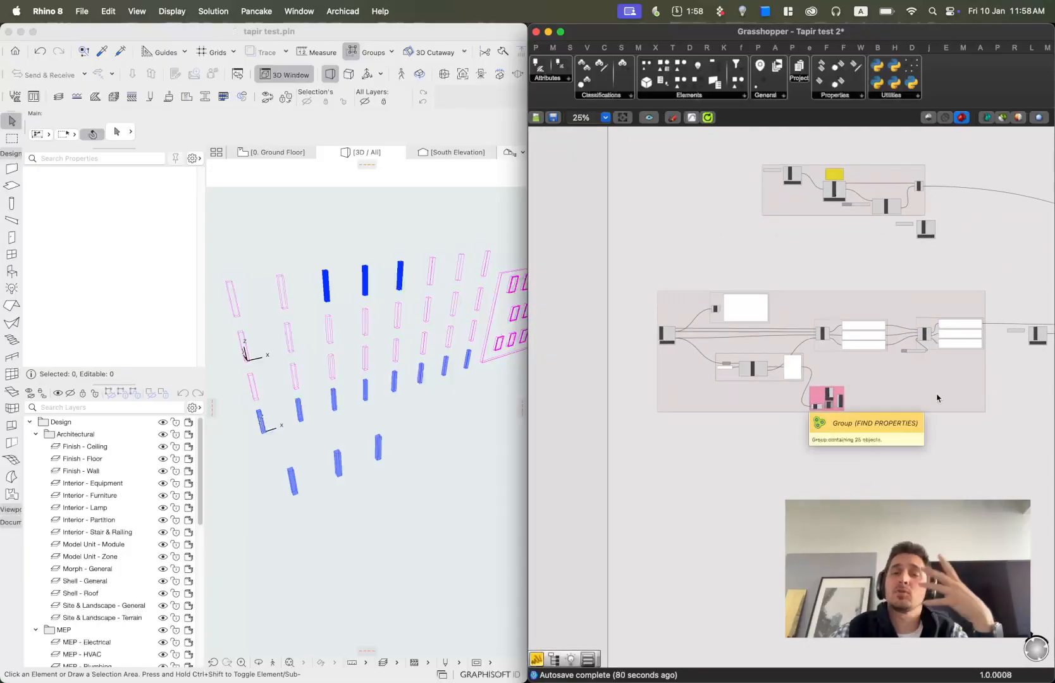
# Examine the AllProperties component and its PropertyName output.
pyautogui.scroll(1, 651, 343)
pyautogui.scroll(5, 652, 343)
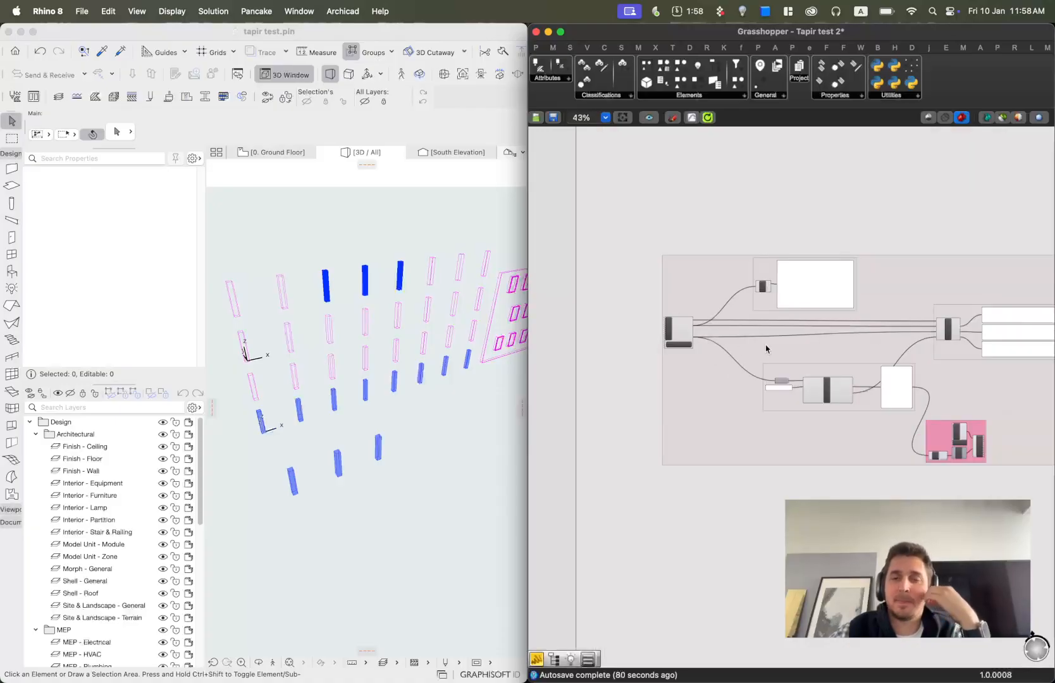
pyautogui.scroll(4, 661, 307)
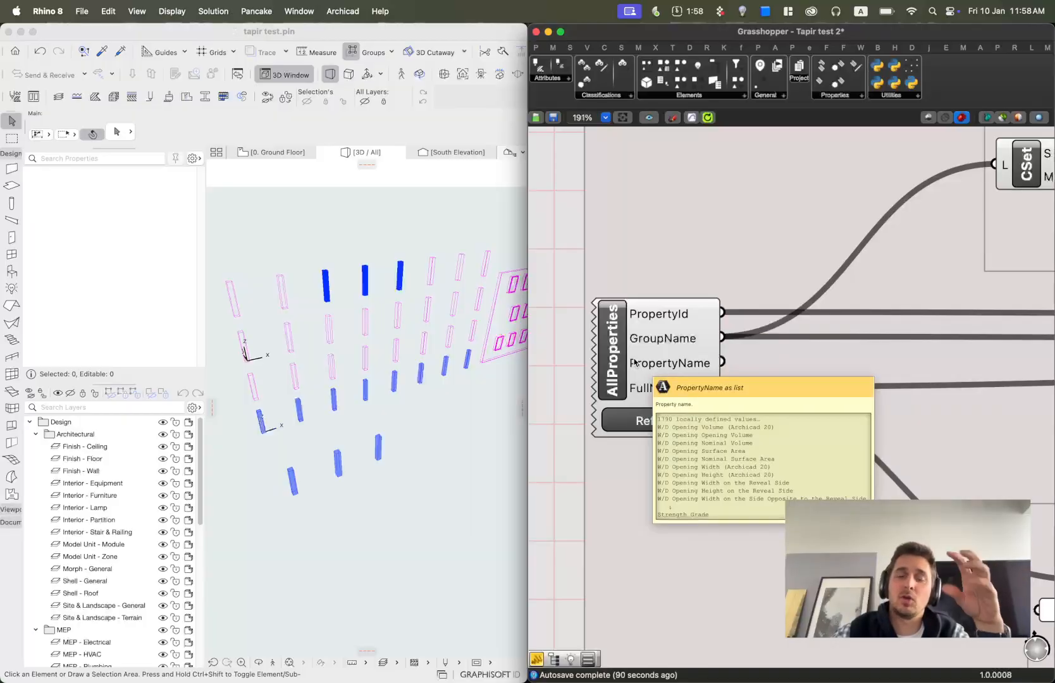
pyautogui.moveTo(646, 339)
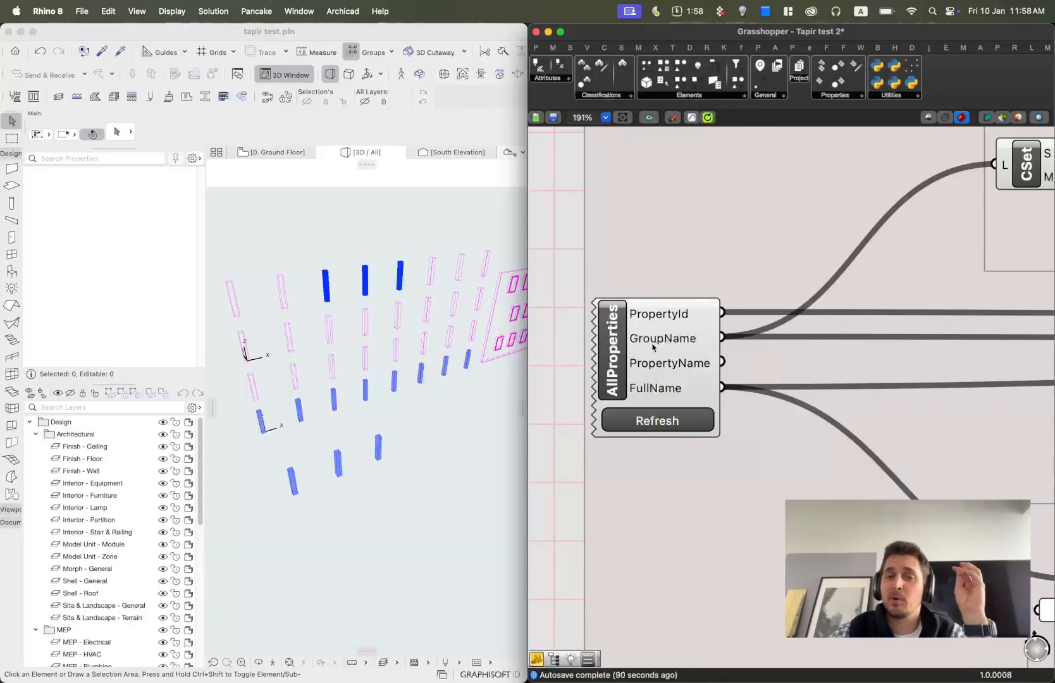
pyautogui.click(612, 359)
pyautogui.click(842, 99)
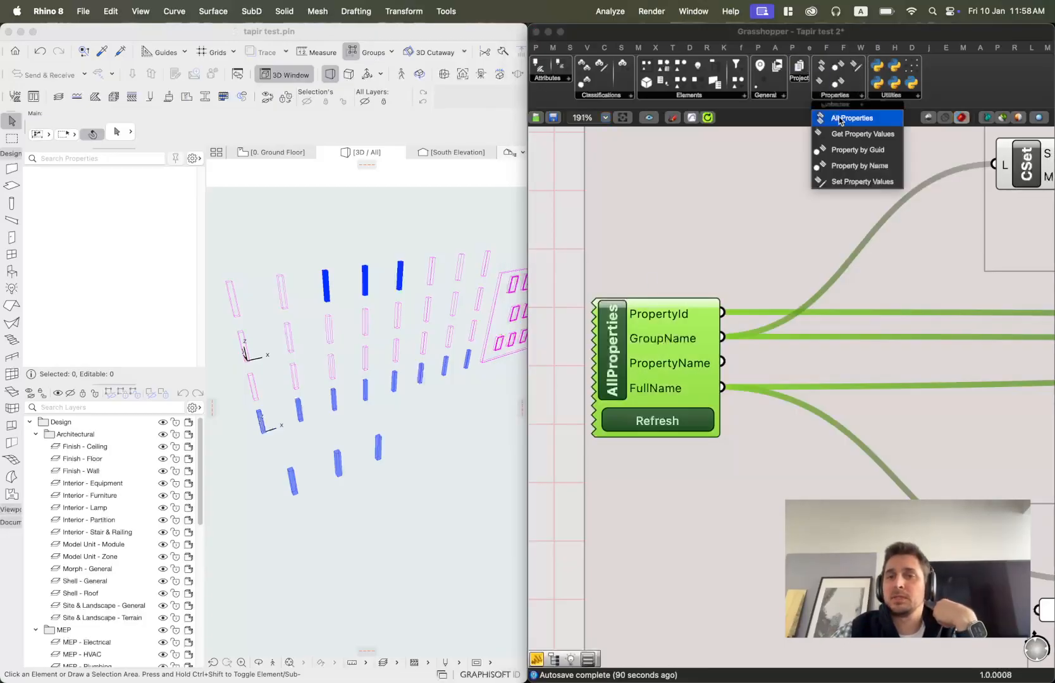
pyautogui.click(545, 208)
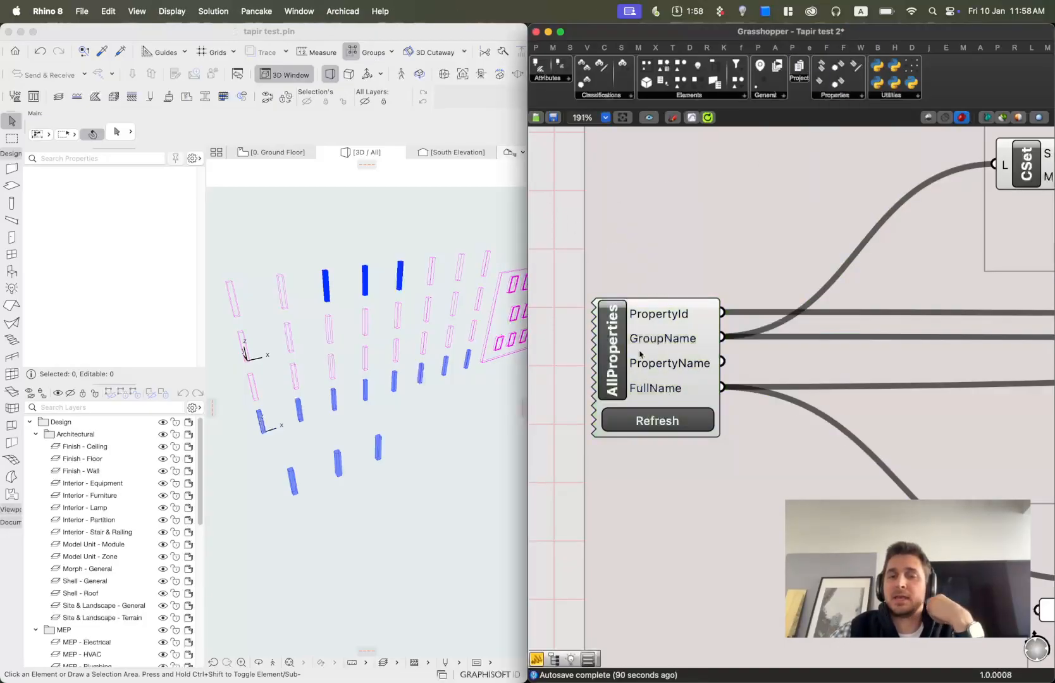
# Add a Panel and connect the AllProperties FullName output to it.
pyautogui.scroll(-5, 646, 363)
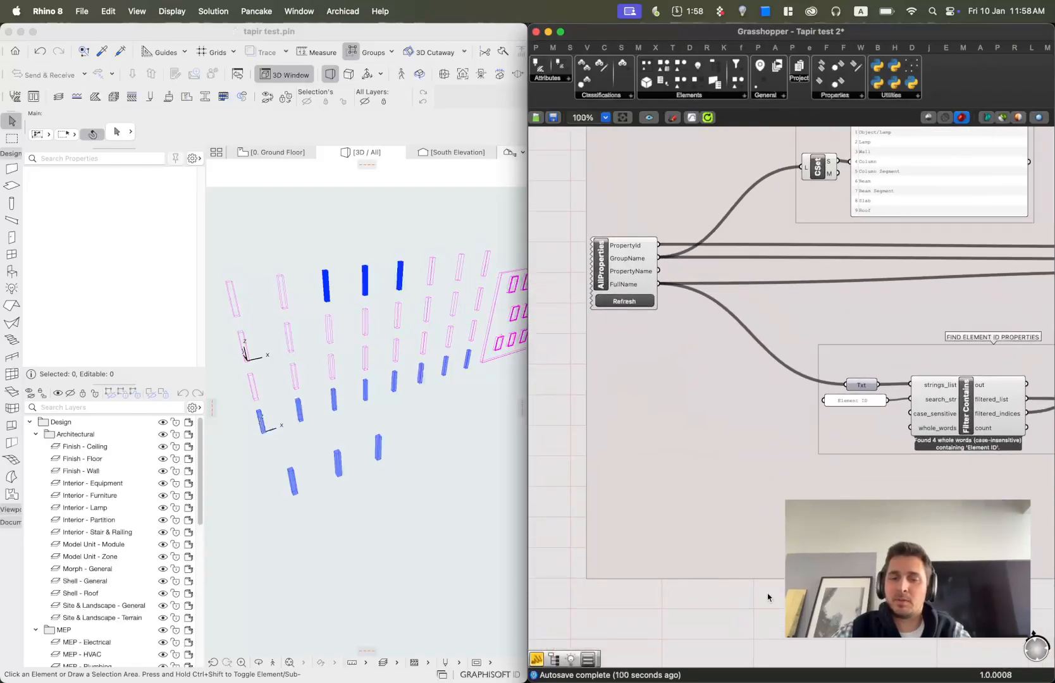
pyautogui.doubleClick(758, 599)
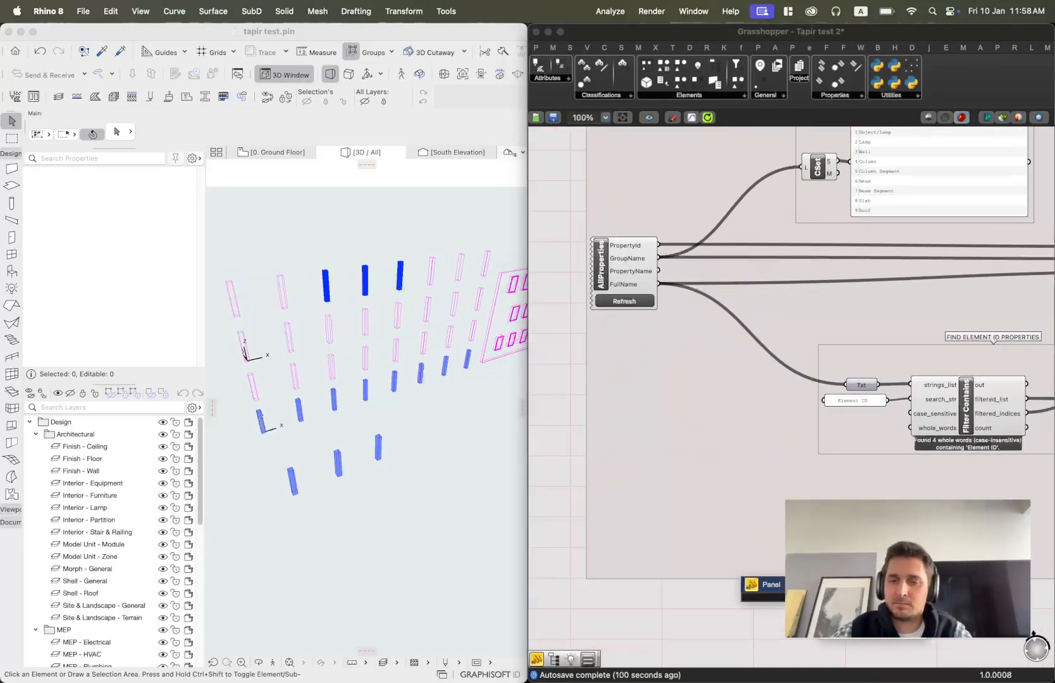
pyautogui.press('Return')
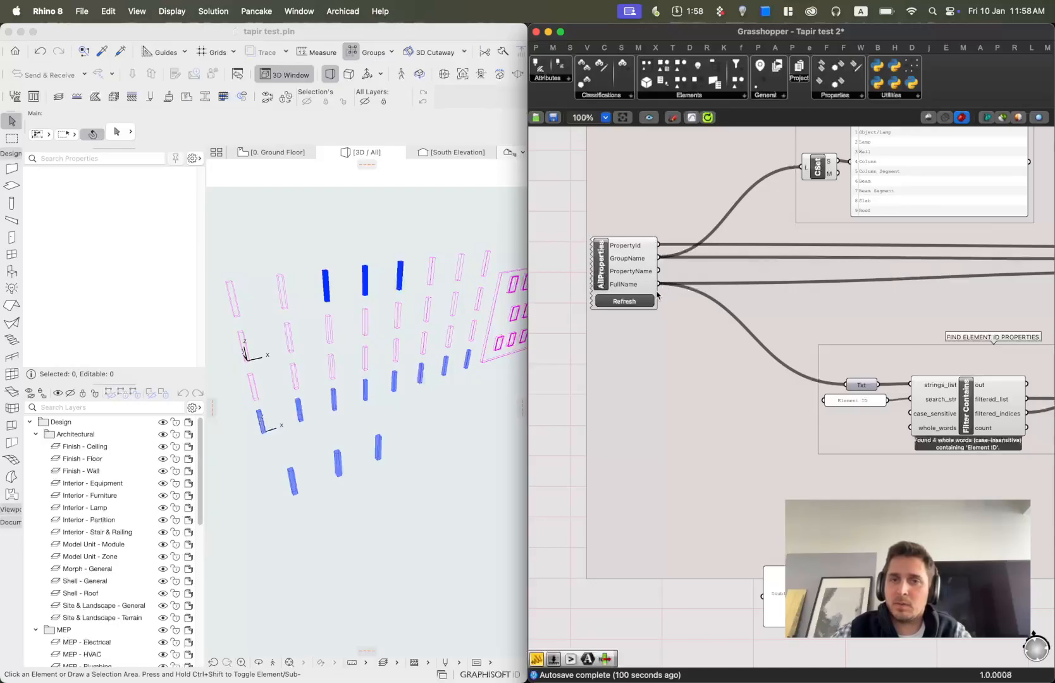
pyautogui.moveTo(658, 284); pyautogui.dragTo(720, 395)
pyautogui.scroll(3, 720, 394)
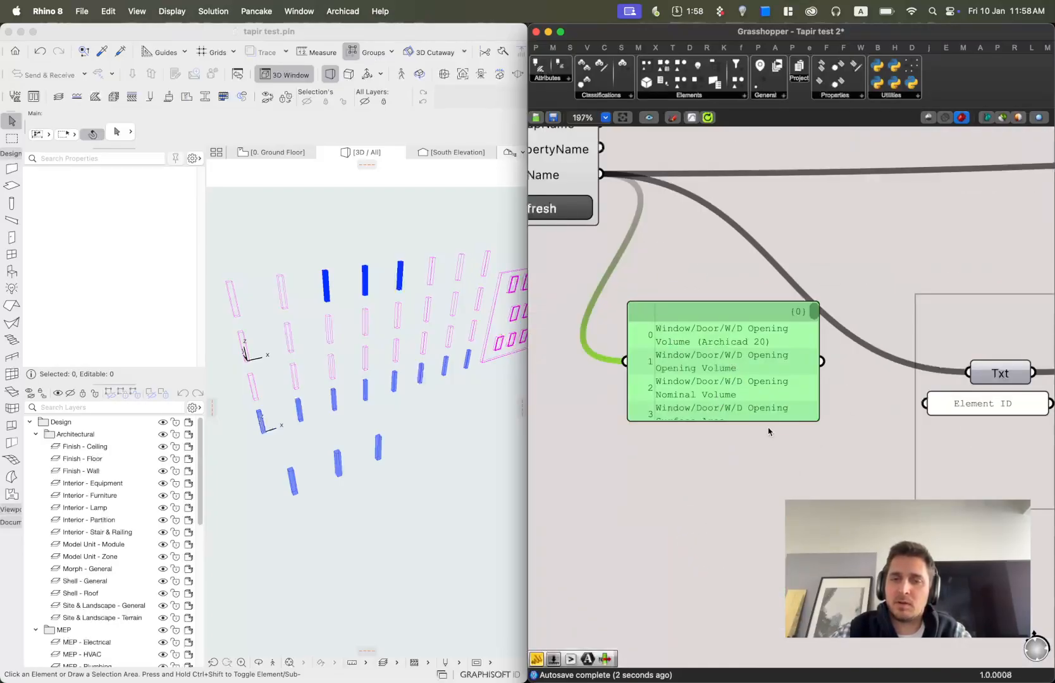
# Enlarge the FullName panel and scroll through its list of property names.
pyautogui.moveTo(773, 420); pyautogui.dragTo(772, 598)
pyautogui.moveTo(818, 420); pyautogui.dragTo(944, 422)
pyautogui.moveTo(937, 315); pyautogui.dragTo(936, 546)
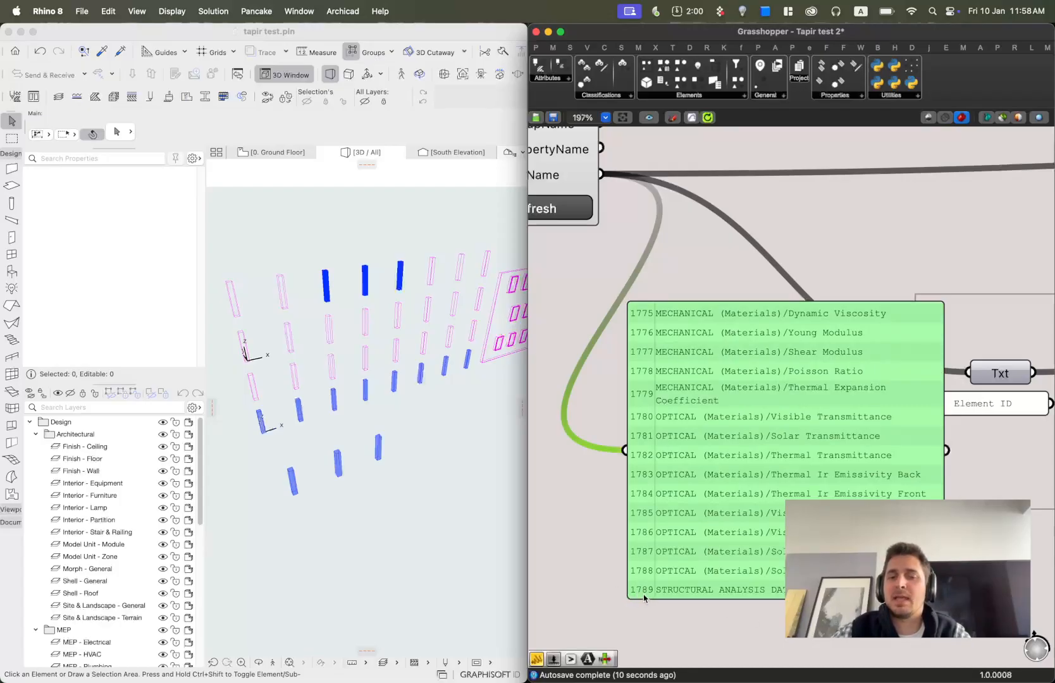
pyautogui.moveTo(936, 546); pyautogui.dragTo(940, 379)
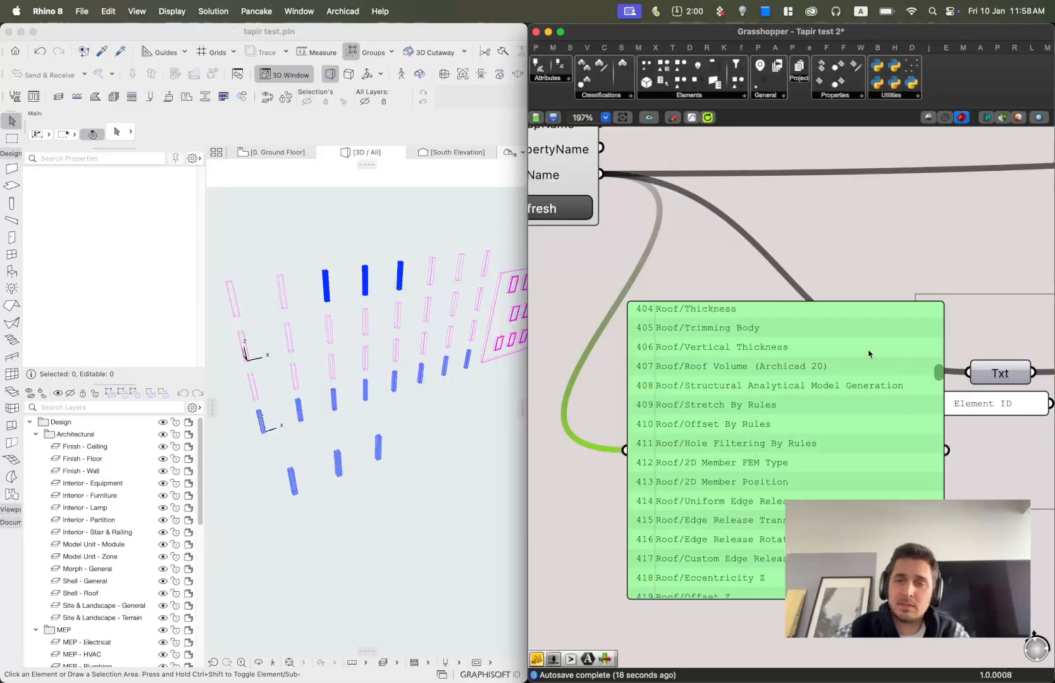
# Move the FullName panel, the FIND ELEMENT ID PROPERTIES group and the CSet group apart to make room.
pyautogui.scroll(-2, 869, 331)
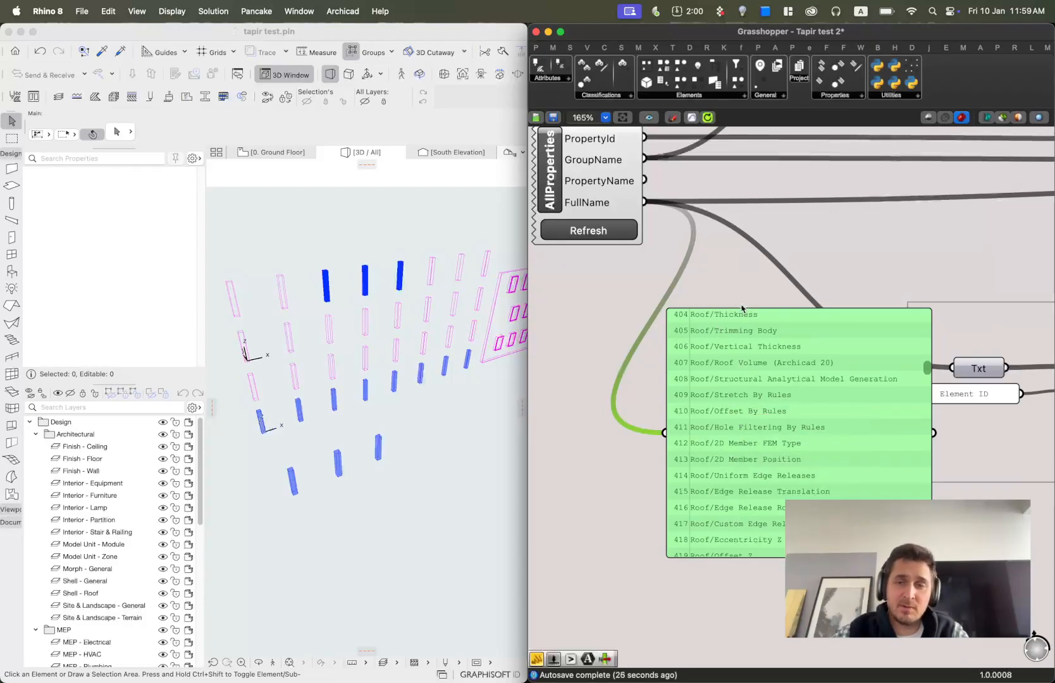
pyautogui.scroll(-2, 778, 366)
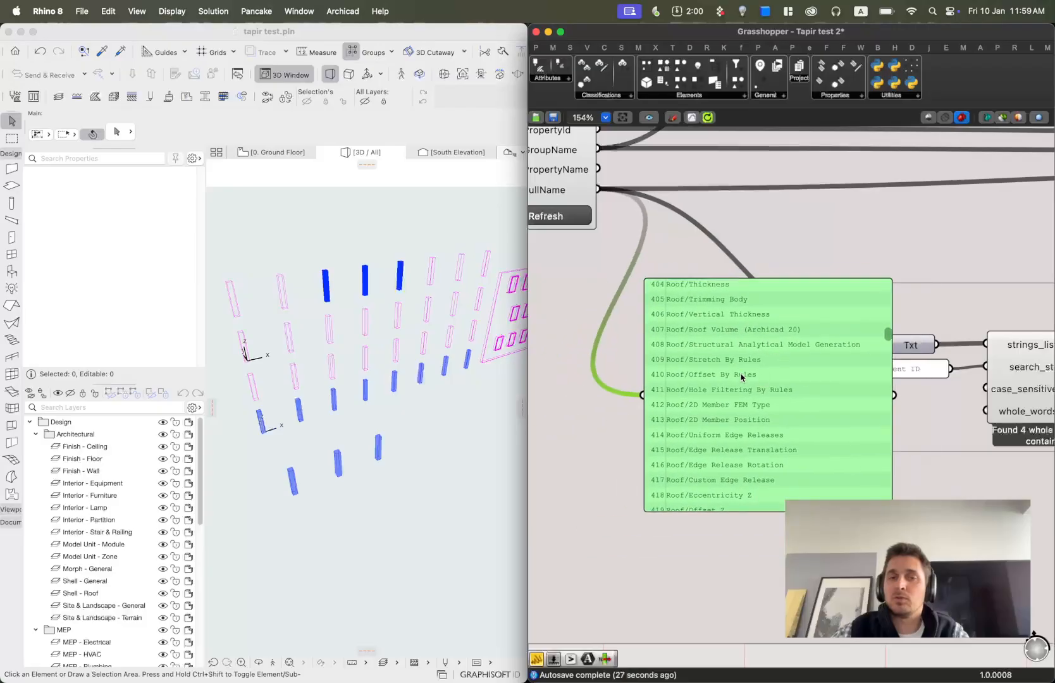
pyautogui.scroll(-1, 746, 342)
pyautogui.scroll(-1, 702, 354)
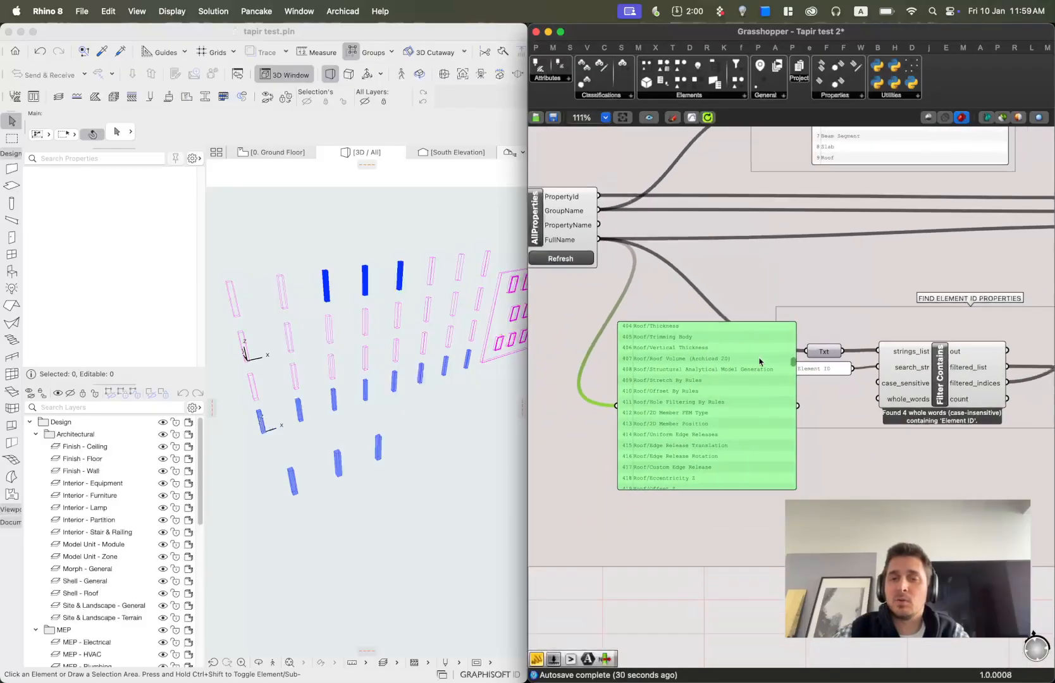
pyautogui.scroll(-1, 718, 324)
pyautogui.moveTo(778, 334); pyautogui.dragTo(759, 235, button='right')
pyautogui.moveTo(678, 283); pyautogui.dragTo(639, 568)
pyautogui.moveTo(764, 302); pyautogui.dragTo(770, 454, button='right')
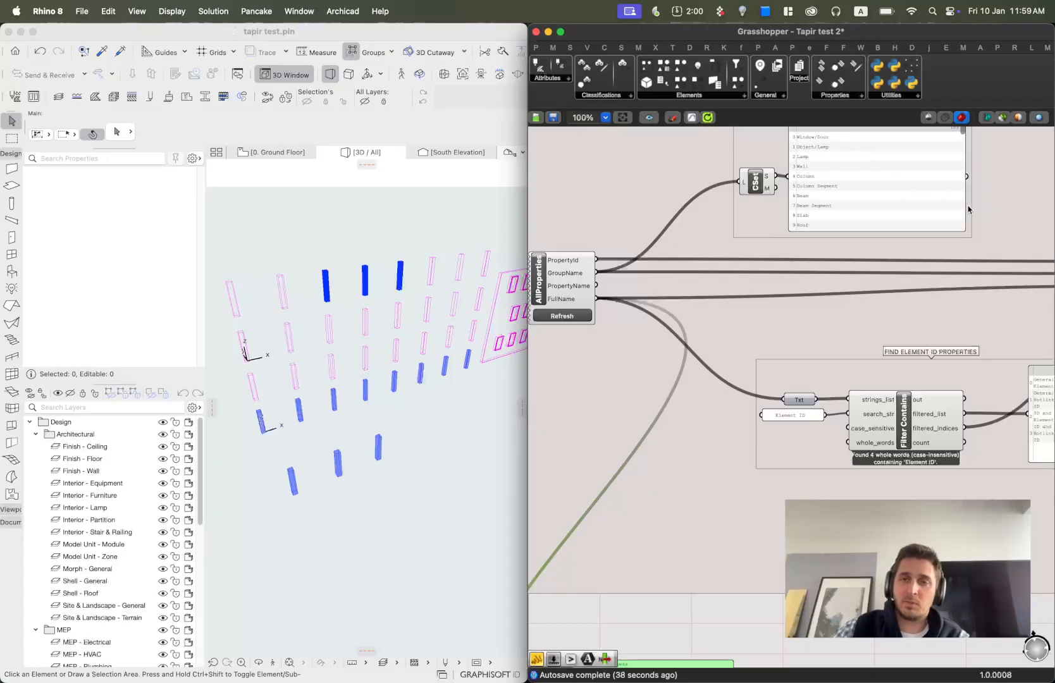
pyautogui.moveTo(801, 192); pyautogui.dragTo(800, 224, button='right')
pyautogui.moveTo(761, 240); pyautogui.dragTo(690, 264)
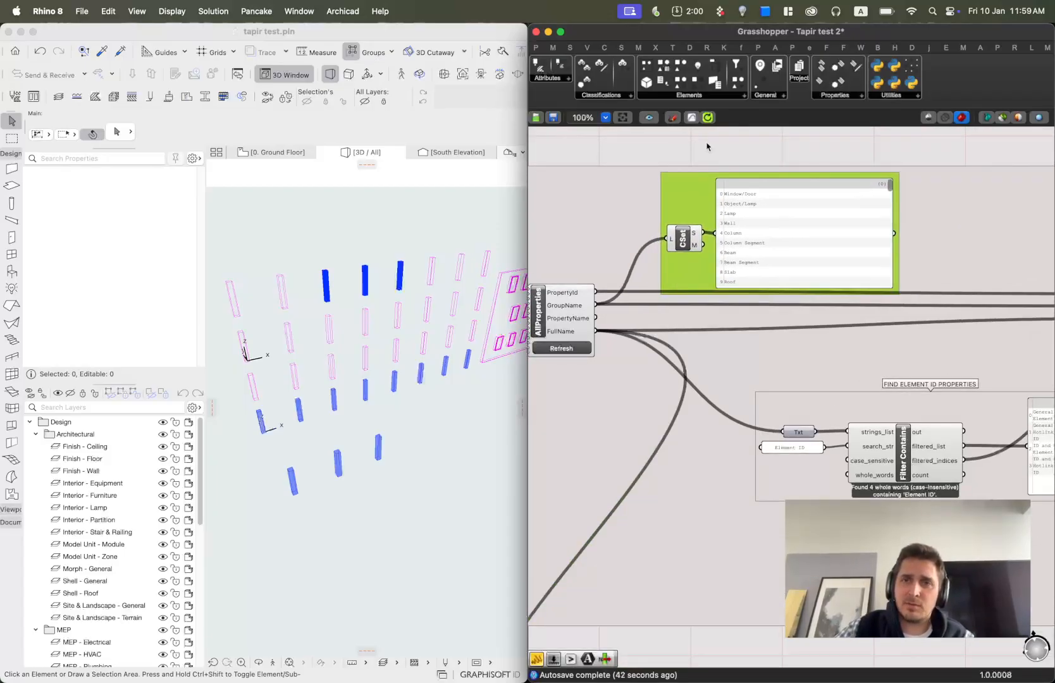
# Locate Create Set among the Sets tools and inspect the CSet output panel of element types.
pyautogui.click(571, 48)
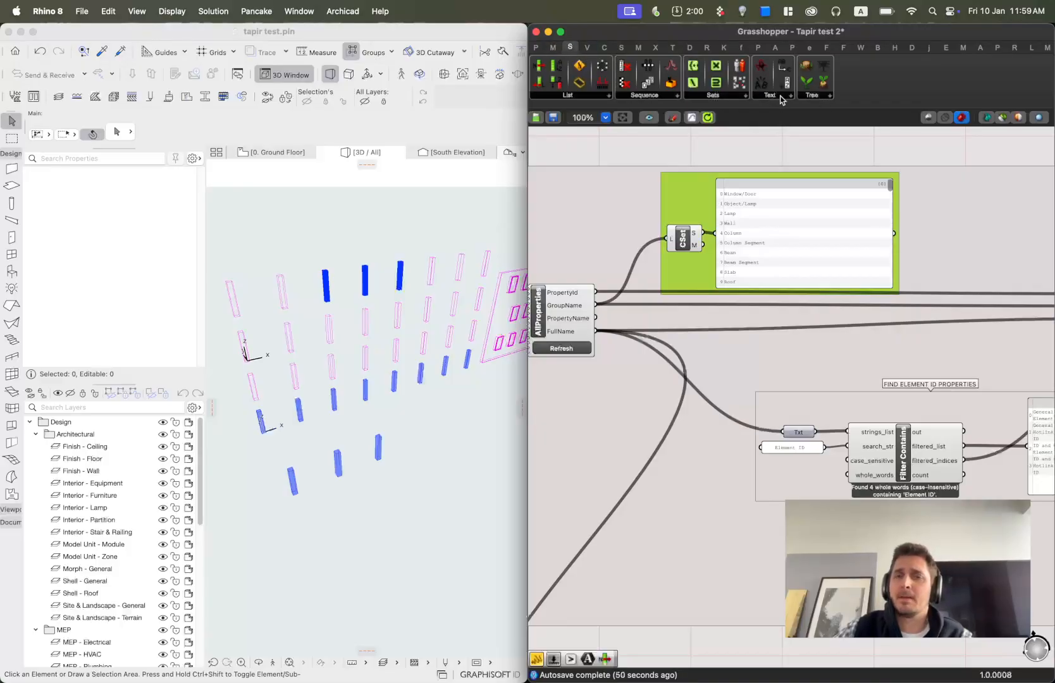
pyautogui.click(713, 96)
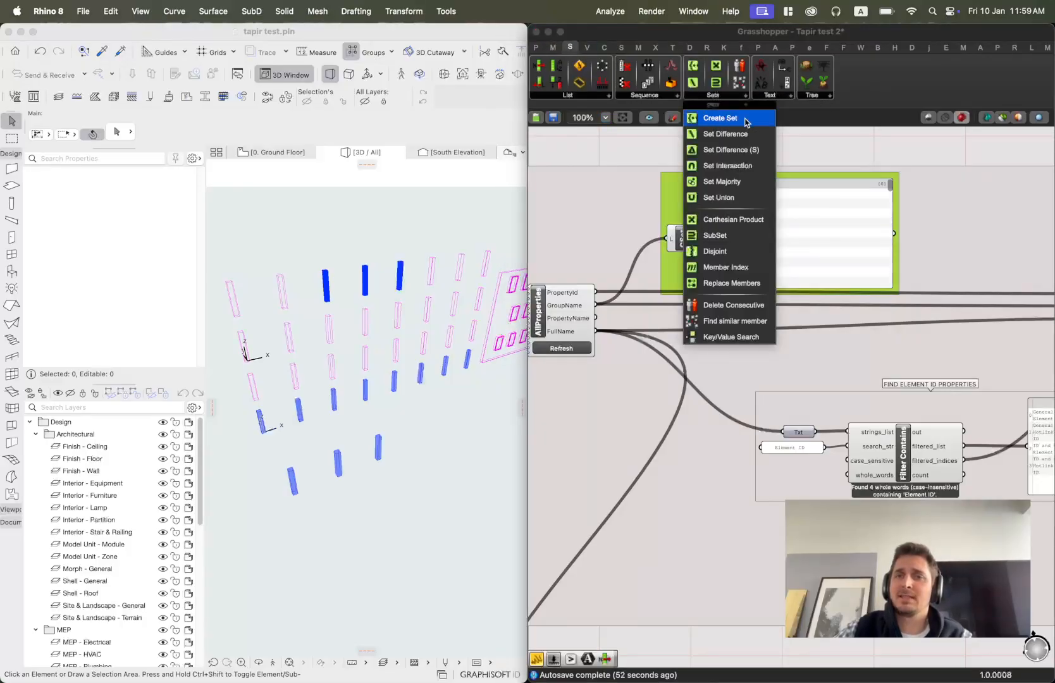
pyautogui.click(625, 159)
pyautogui.scroll(3, 730, 272)
pyautogui.moveTo(889, 212); pyautogui.dragTo(807, 245, button='right')
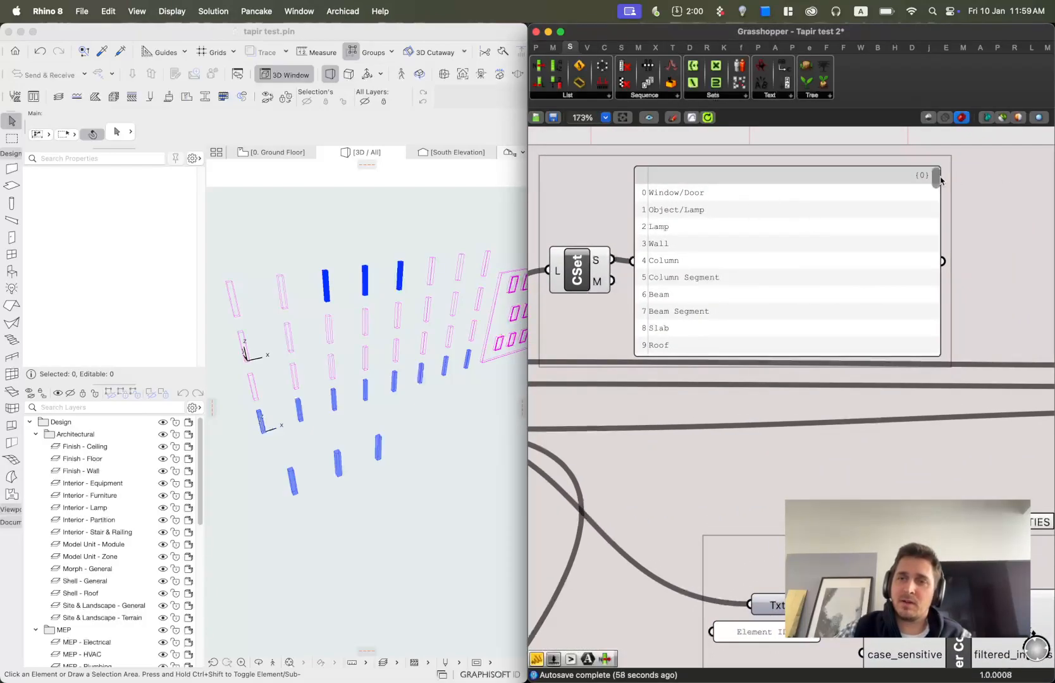
# Scroll through the CSet list of element types and inspect the AllProperties FullName output's contents.
pyautogui.moveTo(936, 182)
pyautogui.mouseDown()
pyautogui.moveTo(937, 322)
pyautogui.moveTo(936, 185)
pyautogui.mouseUp()
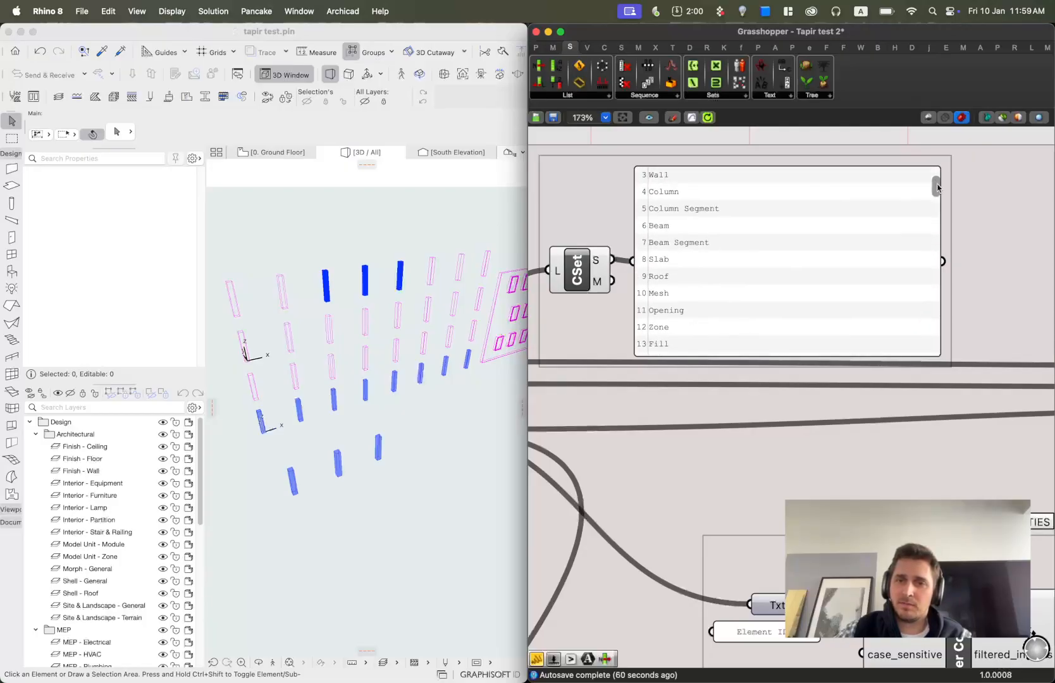
pyautogui.scroll(-1, 745, 259)
pyautogui.moveTo(745, 259); pyautogui.dragTo(1051, 220, button='right')
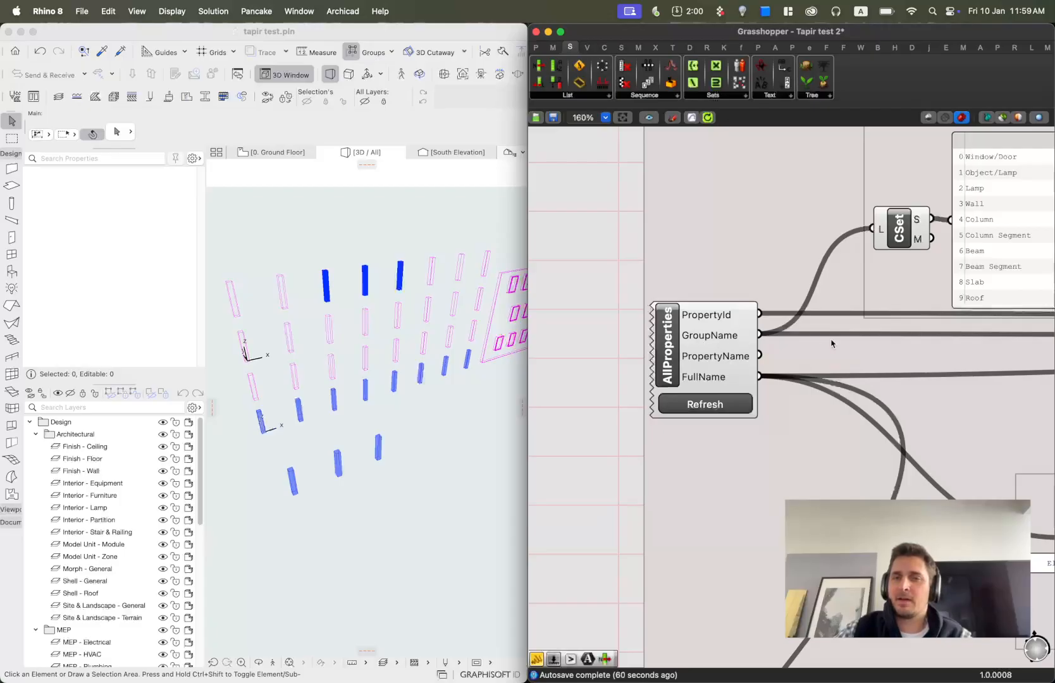
pyautogui.scroll(-3, 815, 344)
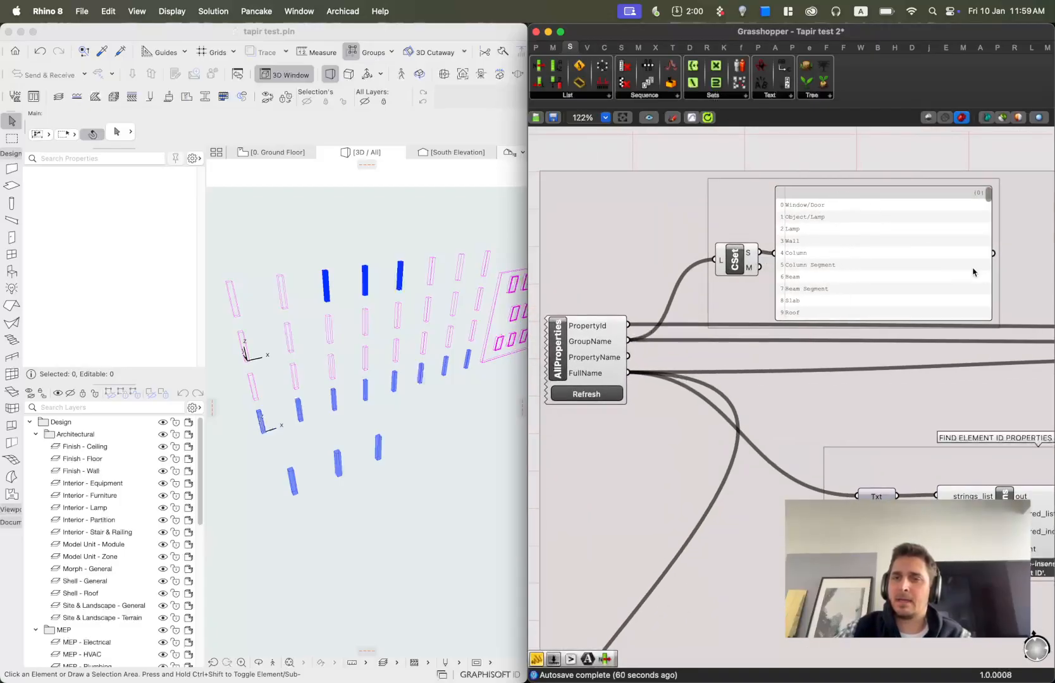
pyautogui.scroll(3, 980, 276)
pyautogui.moveTo(973, 209)
pyautogui.mouseDown()
pyautogui.moveTo(974, 241)
pyautogui.moveTo(978, 208)
pyautogui.mouseUp()
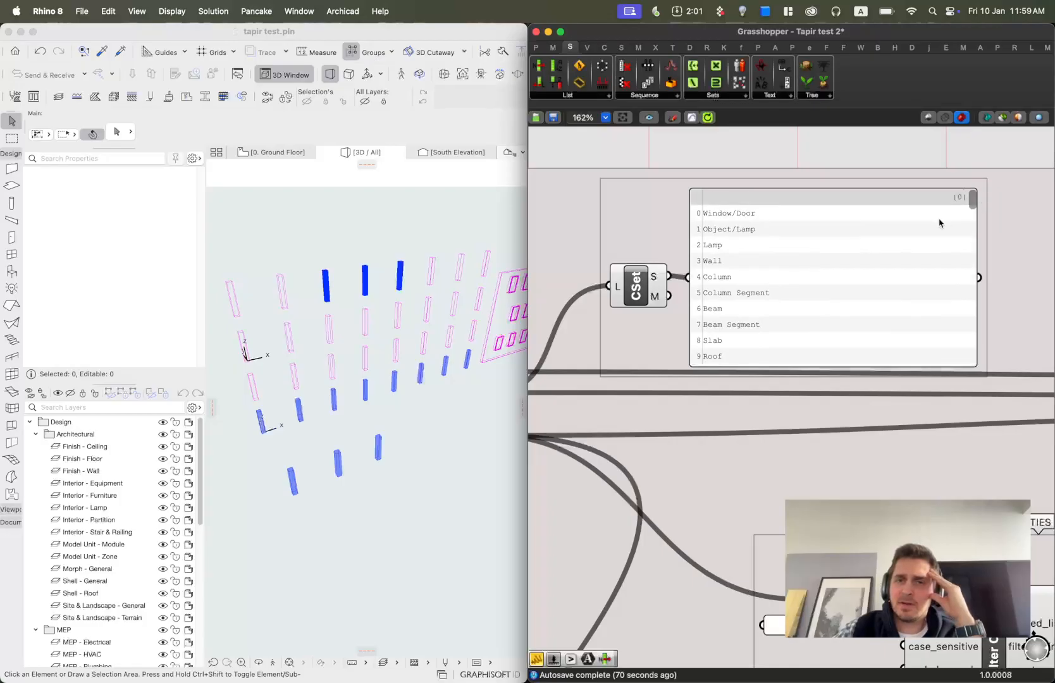
pyautogui.scroll(-4, 945, 222)
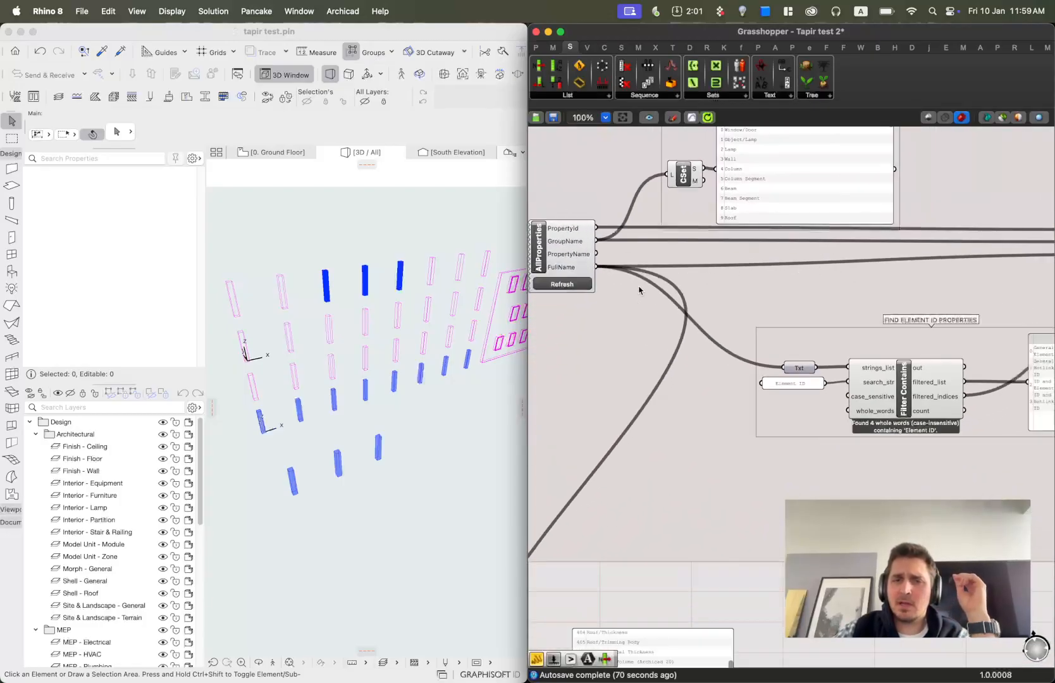
pyautogui.scroll(4, 567, 276)
pyautogui.moveTo(568, 278)
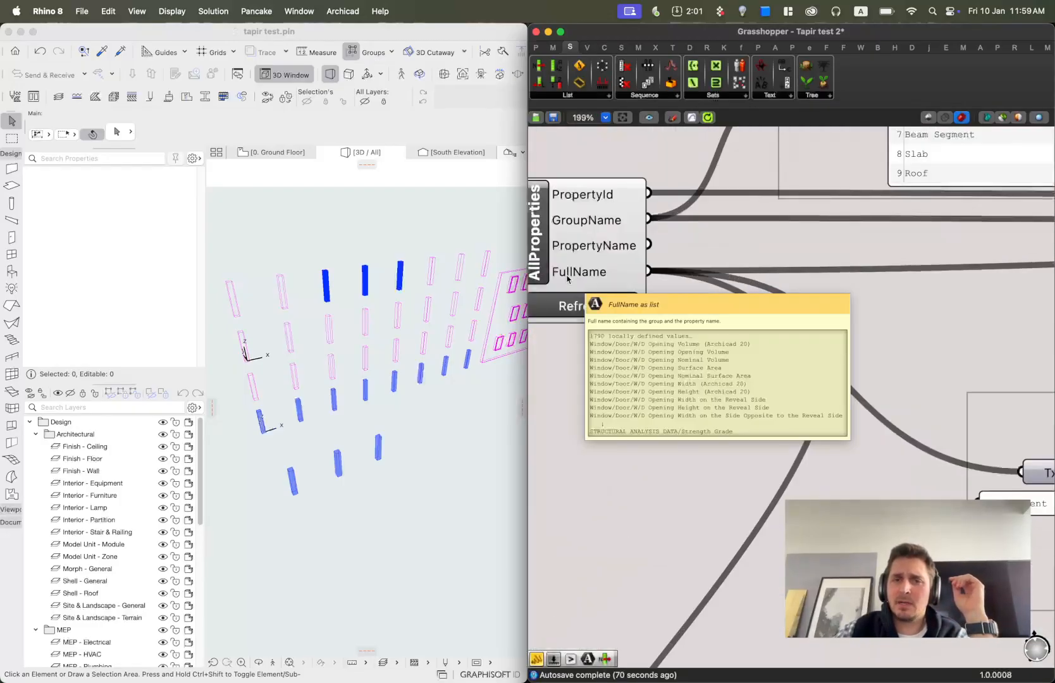
# Widen the FullName panel so the full property names are readable.
pyautogui.scroll(-4, 620, 221)
pyautogui.moveTo(700, 355); pyautogui.dragTo(716, 195, button='right')
pyautogui.scroll(4, 671, 457)
pyautogui.scroll(-1, 787, 457)
pyautogui.moveTo(787, 457); pyautogui.dragTo(725, 334, button='right')
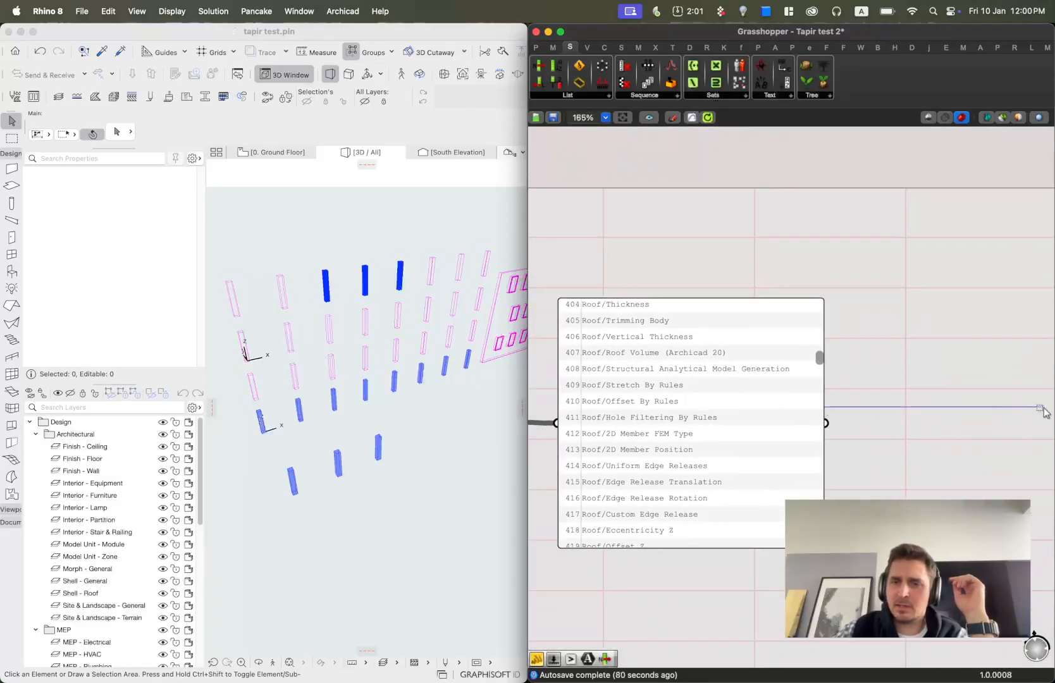
pyautogui.moveTo(824, 403); pyautogui.dragTo(1037, 405)
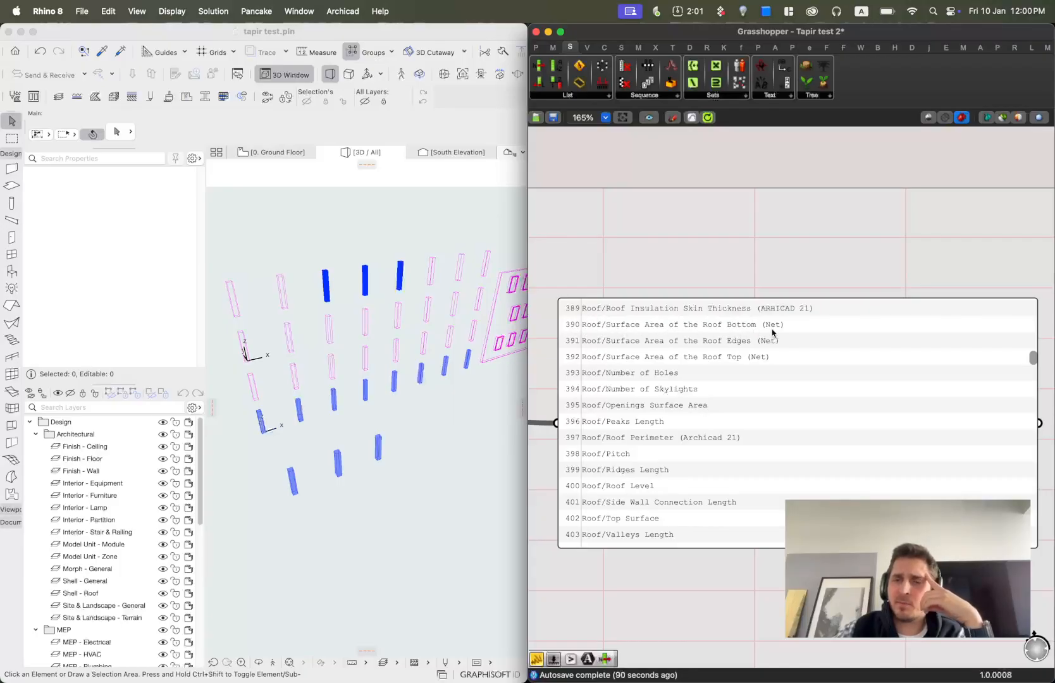
# Examine how the AllProperties outputs feed the FIND ELEMENT ID PROPERTIES group.
pyautogui.scroll(-5, 758, 396)
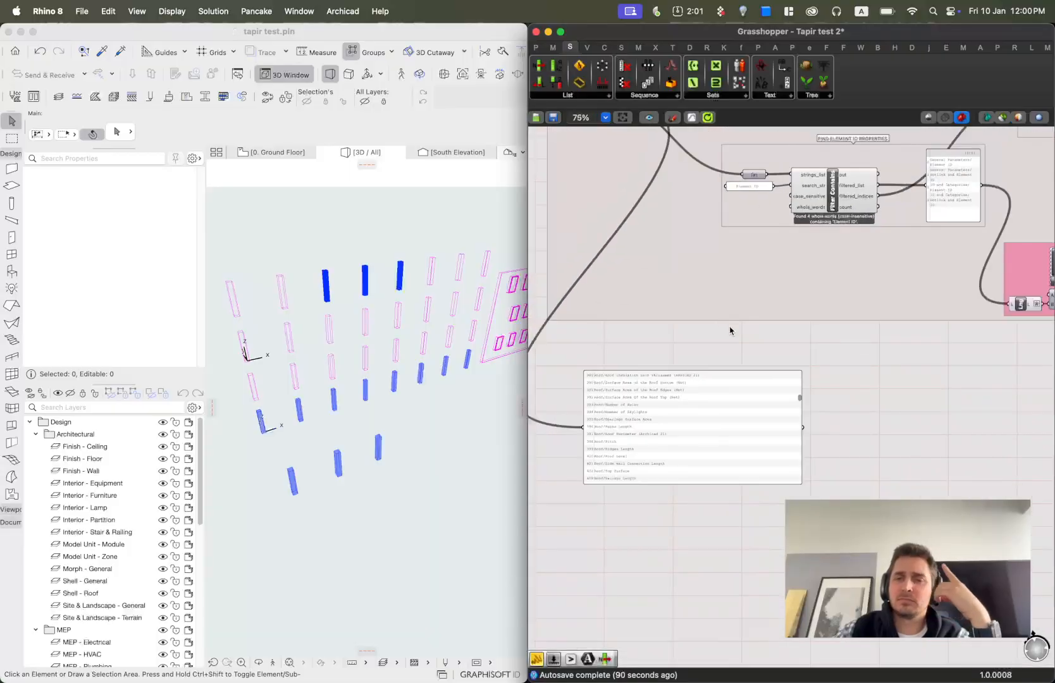
pyautogui.moveTo(726, 328); pyautogui.dragTo(681, 395, button='right')
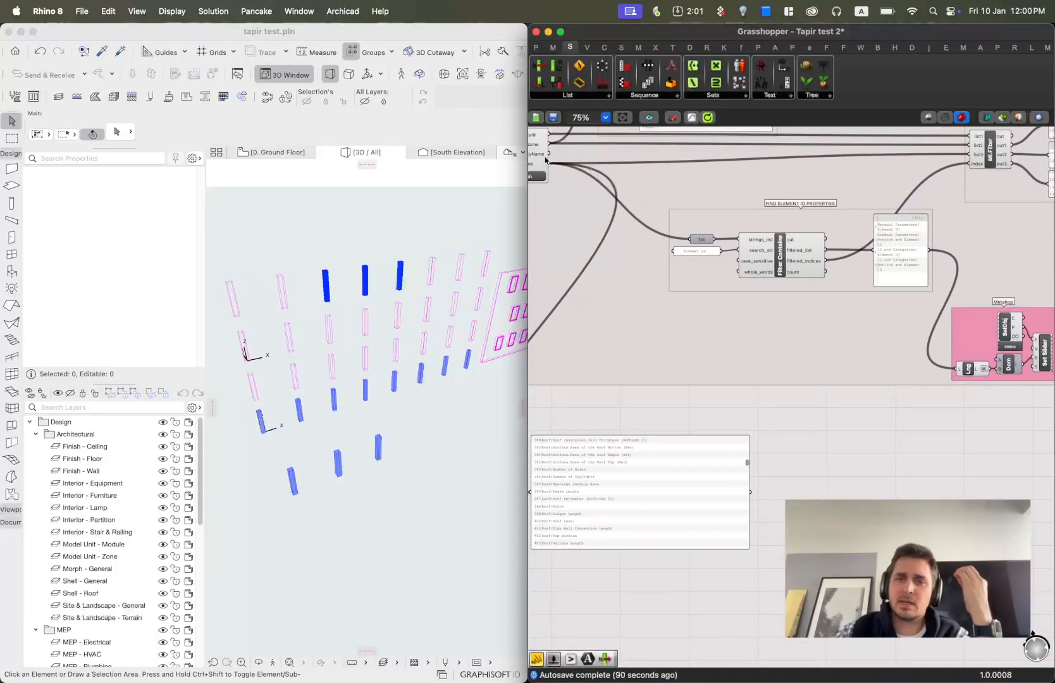
pyautogui.moveTo(573, 184); pyautogui.dragTo(585, 240, button='right')
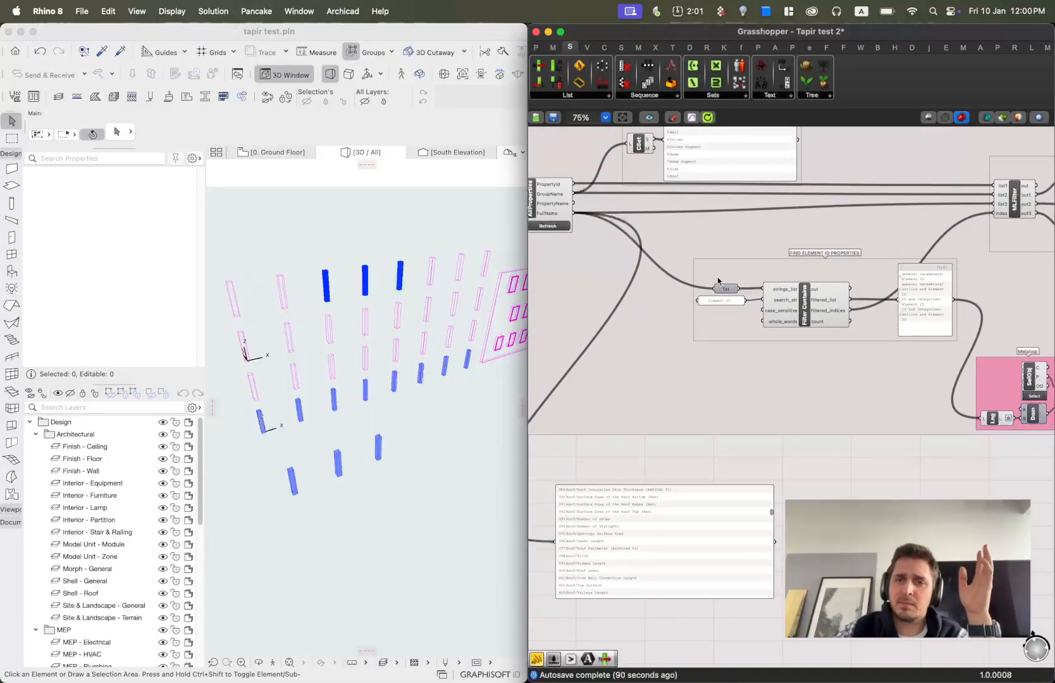
pyautogui.scroll(4, 727, 288)
pyautogui.click(709, 319)
pyautogui.moveTo(710, 319); pyautogui.dragTo(709, 323)
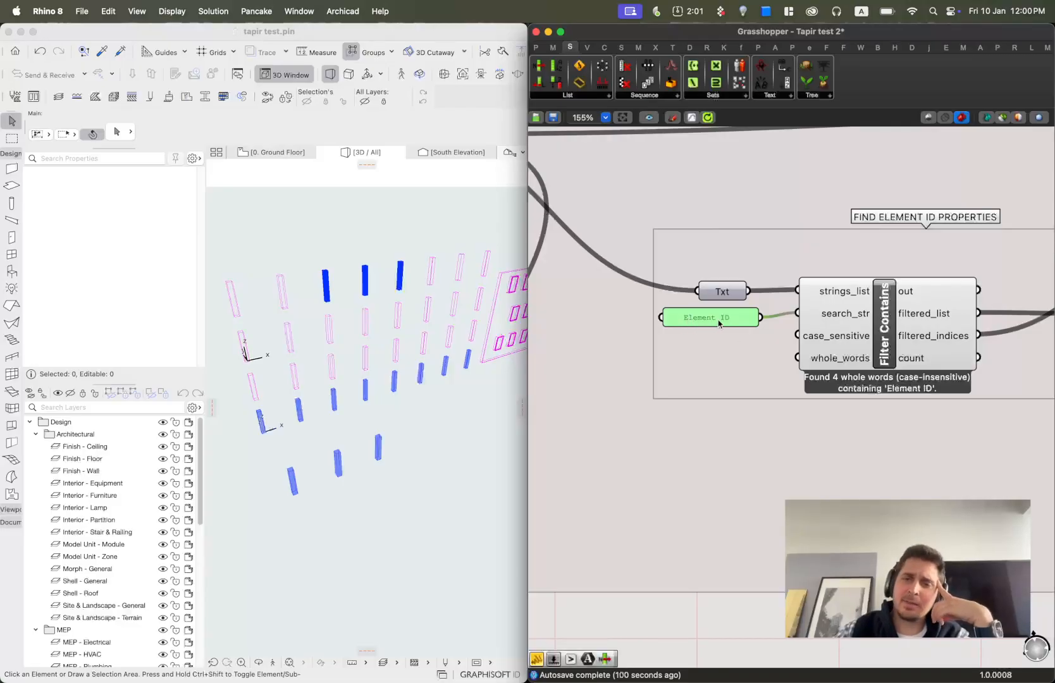
pyautogui.scroll(-3, 798, 301)
pyautogui.moveTo(798, 302); pyautogui.dragTo(911, 395, button='right')
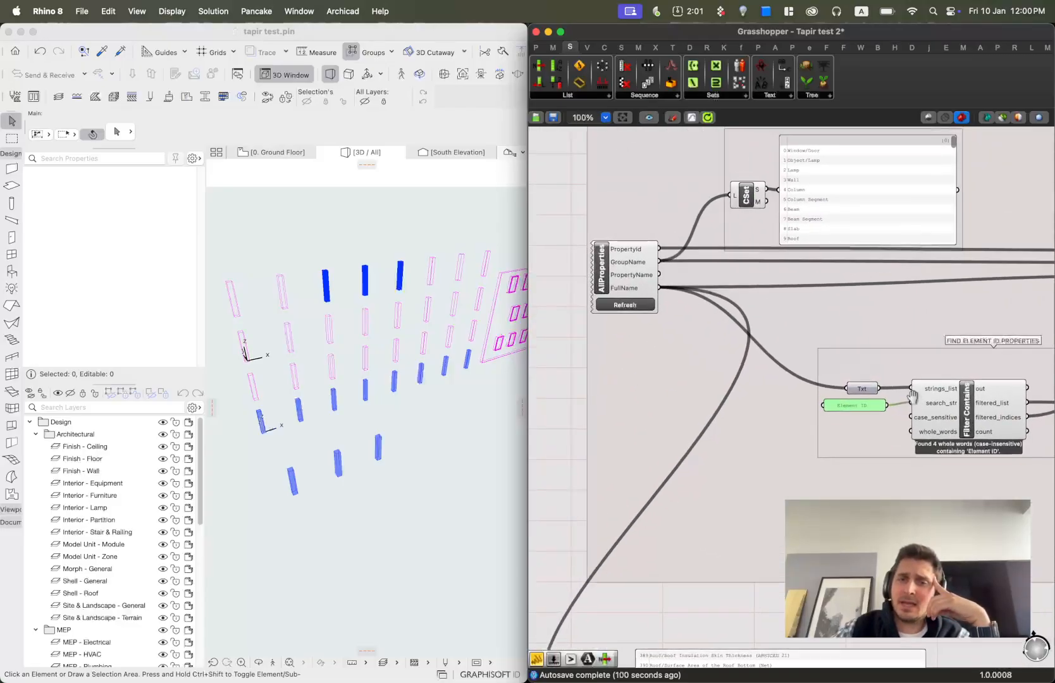
pyautogui.click(625, 289)
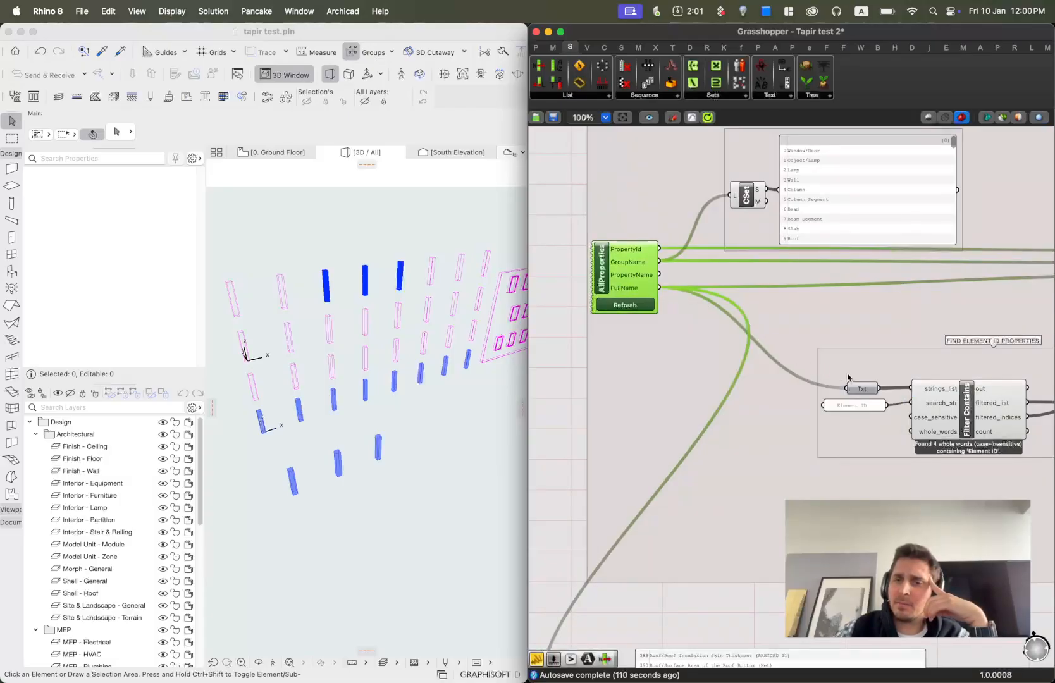
# Trace the Txt, Element ID and Filter Contains components and inspect the filtered_list output and its result panel.
pyautogui.doubleClick(862, 388)
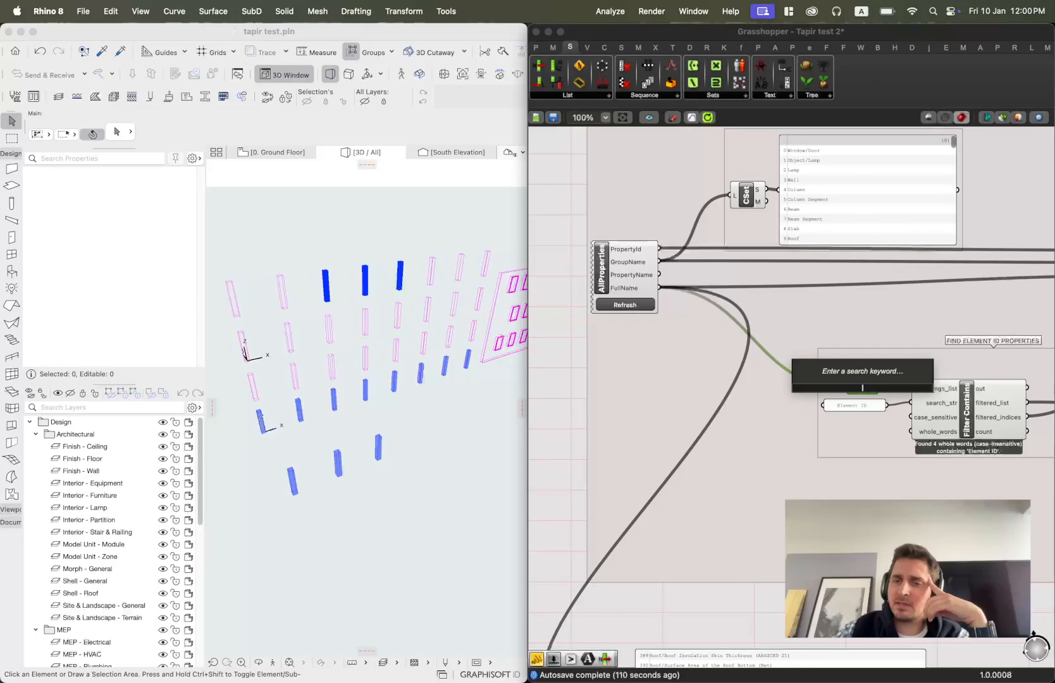
pyautogui.scroll(3, 862, 388)
pyautogui.moveTo(854, 391); pyautogui.dragTo(872, 391)
pyautogui.moveTo(943, 408); pyautogui.dragTo(766, 390, button='right')
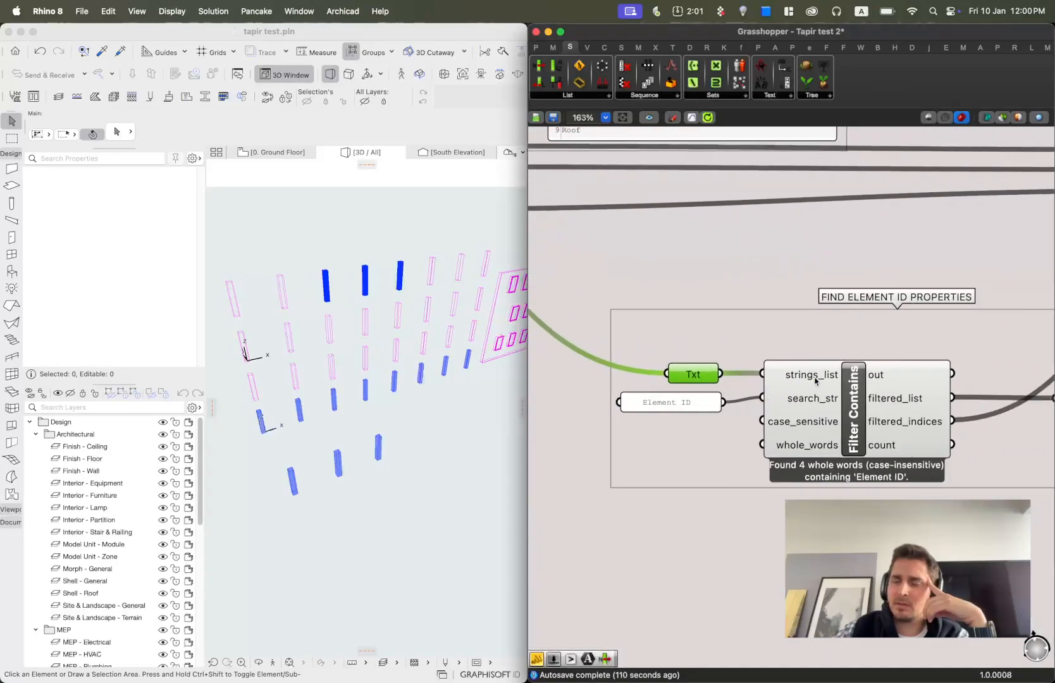
pyautogui.moveTo(816, 381)
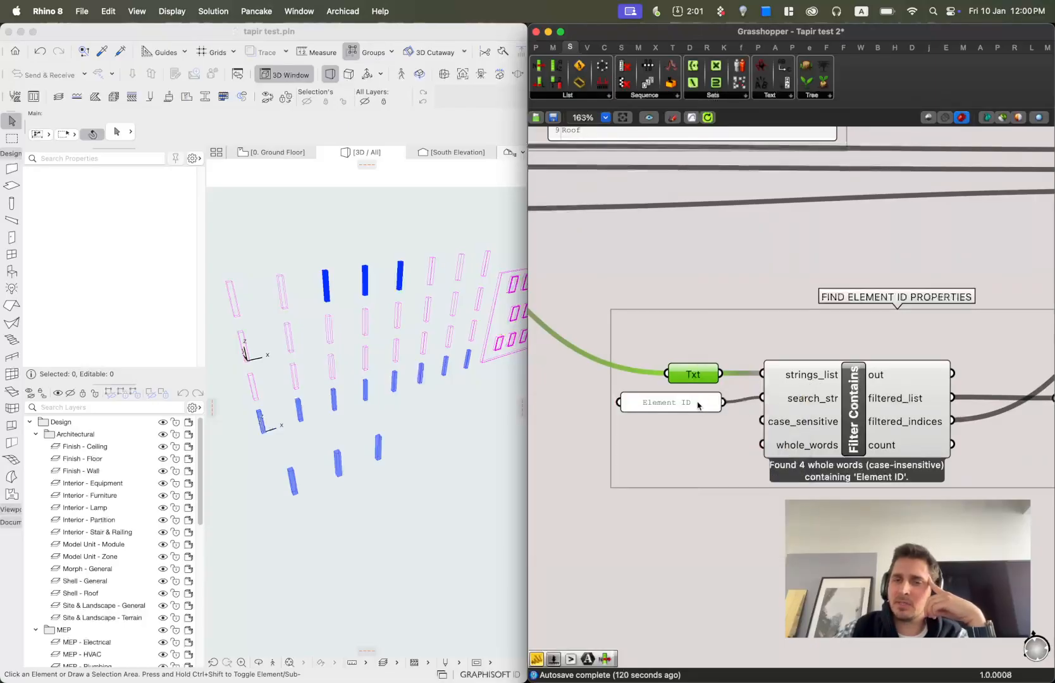
pyautogui.click(645, 405)
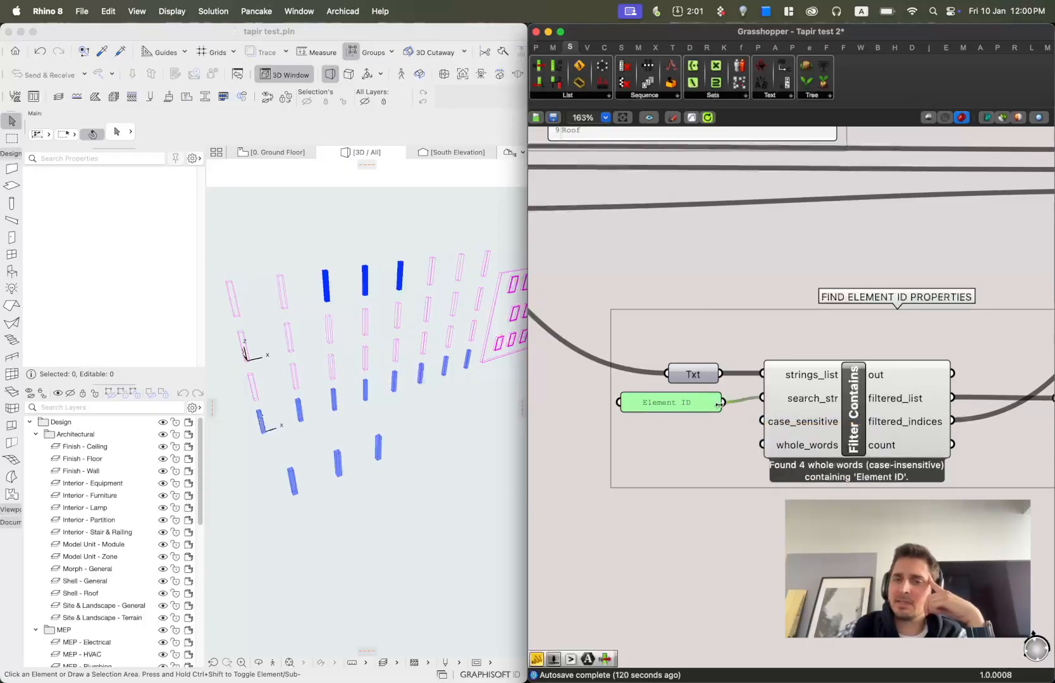
pyautogui.moveTo(904, 455); pyautogui.dragTo(861, 378, button='right')
pyautogui.scroll(1, 789, 367)
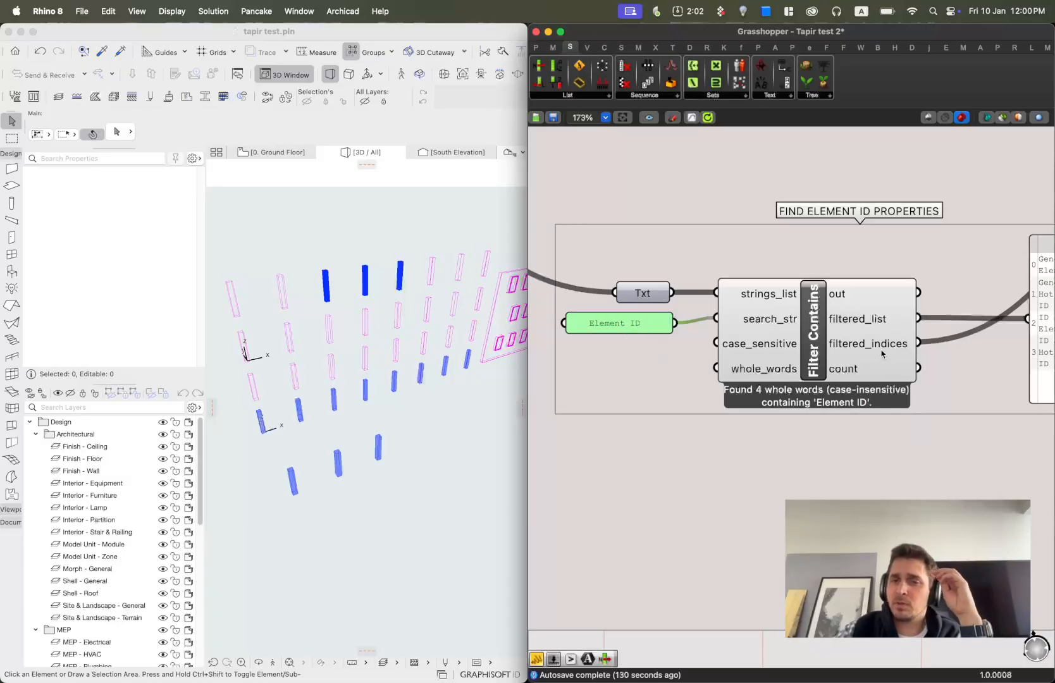
pyautogui.scroll(-1, 883, 344)
pyautogui.moveTo(778, 332); pyautogui.dragTo(723, 326, button='right')
pyautogui.click(721, 324)
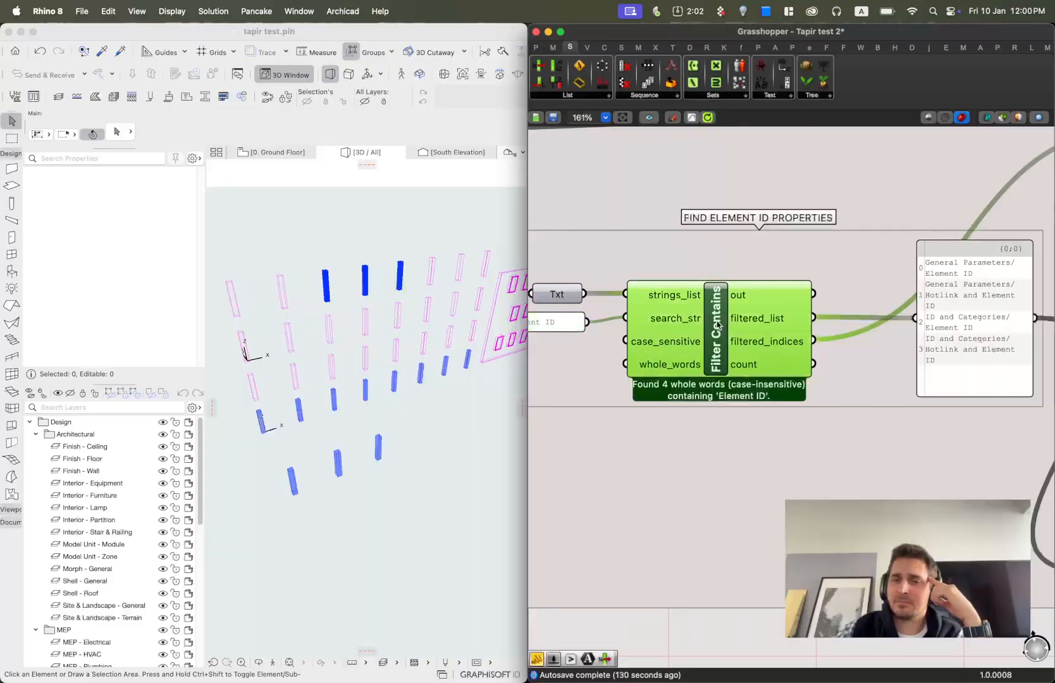
pyautogui.moveTo(770, 321)
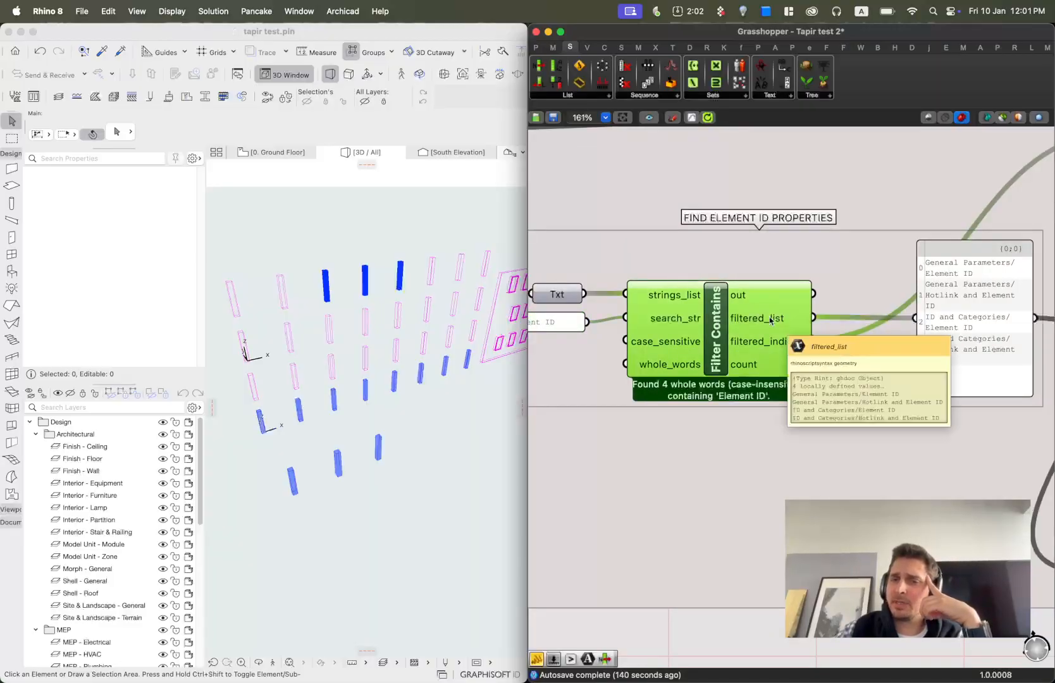
pyautogui.moveTo(596, 324); pyautogui.dragTo(735, 325, button='right')
pyautogui.hscroll(5, 711, 313)
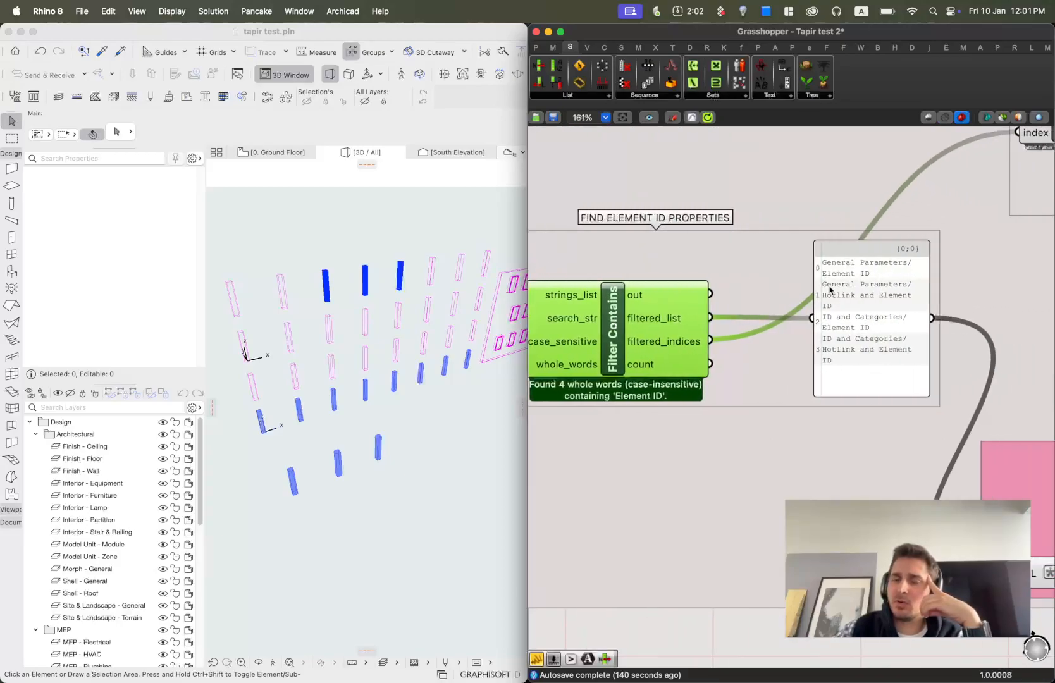
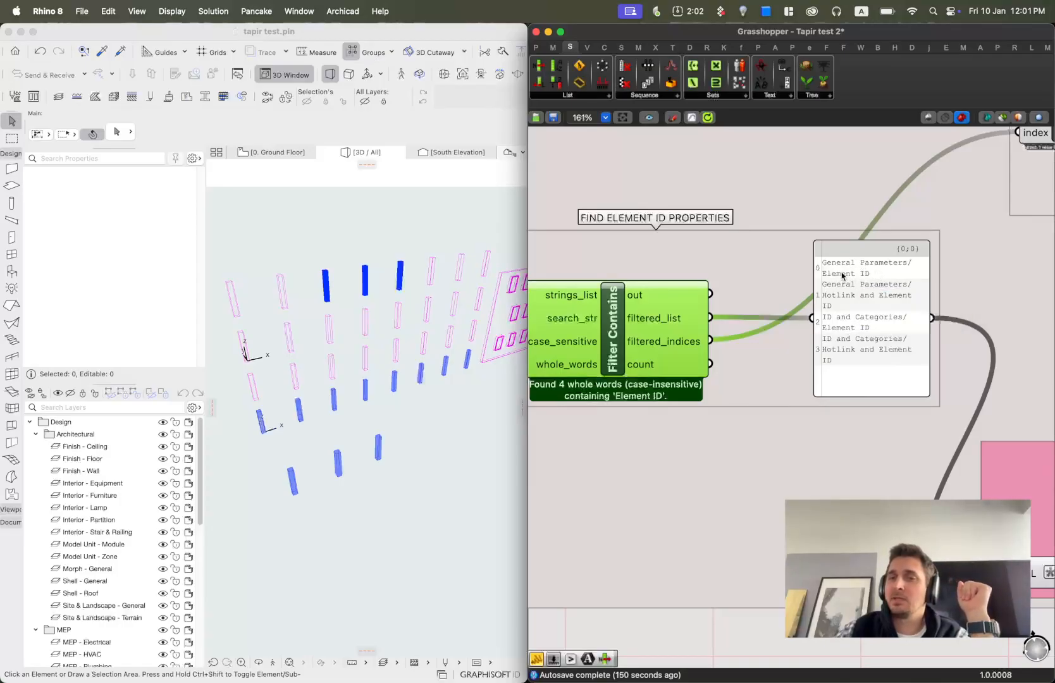
# Follow the filtered_list output panel over to the MLFilter component in the FILTER BASED ON SEARCH group.
pyautogui.moveTo(921, 365); pyautogui.dragTo(673, 328, button='right')
pyautogui.scroll(-3, 810, 365)
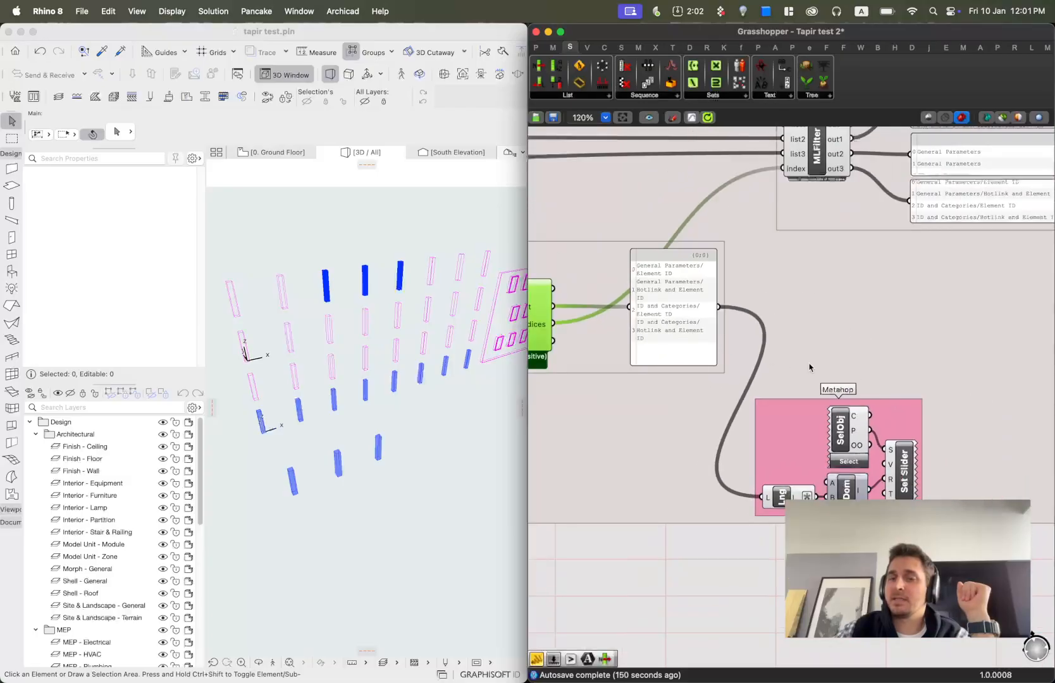
pyautogui.moveTo(751, 316); pyautogui.dragTo(751, 353, button='right')
pyautogui.moveTo(674, 344); pyautogui.dragTo(656, 335)
pyautogui.moveTo(807, 264); pyautogui.dragTo(831, 298, button='right')
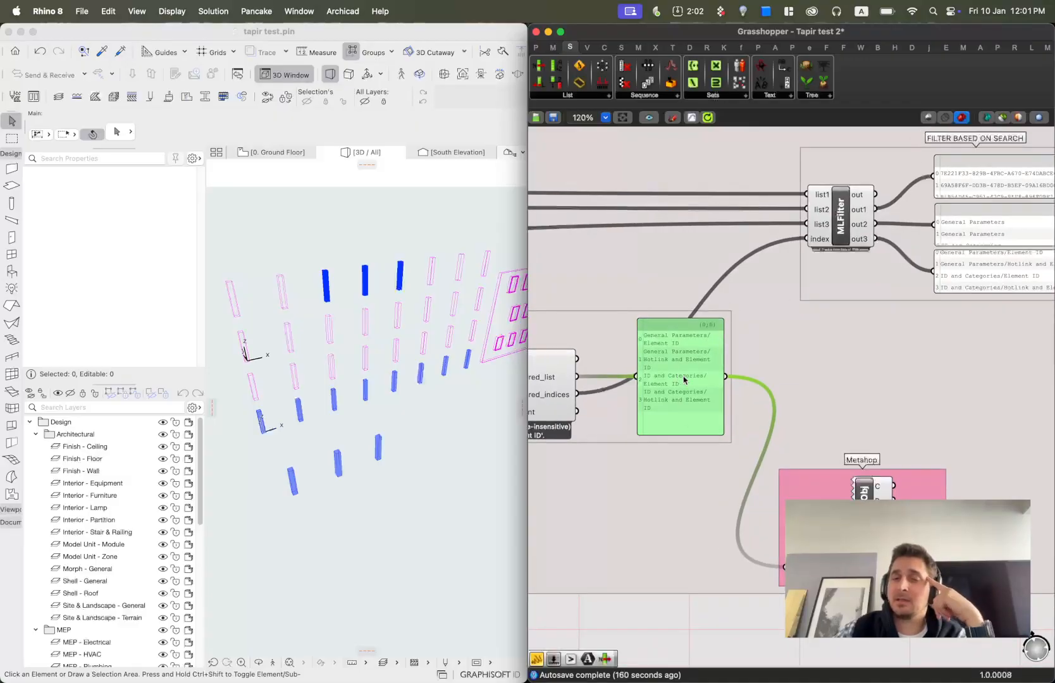
pyautogui.scroll(-2, 714, 400)
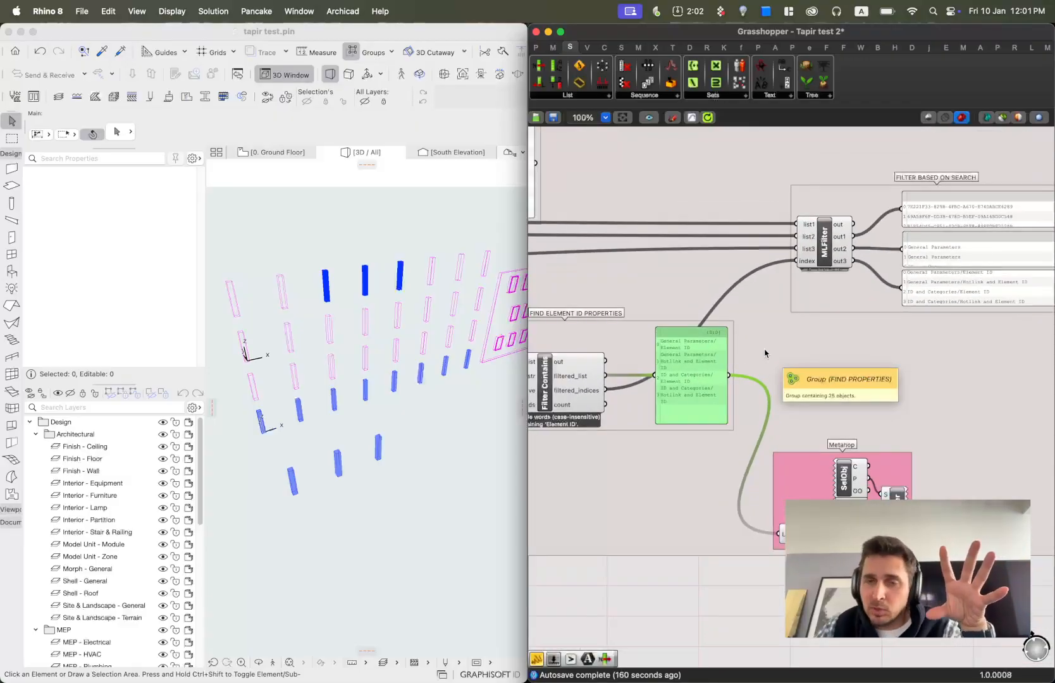
pyautogui.scroll(-3, 811, 306)
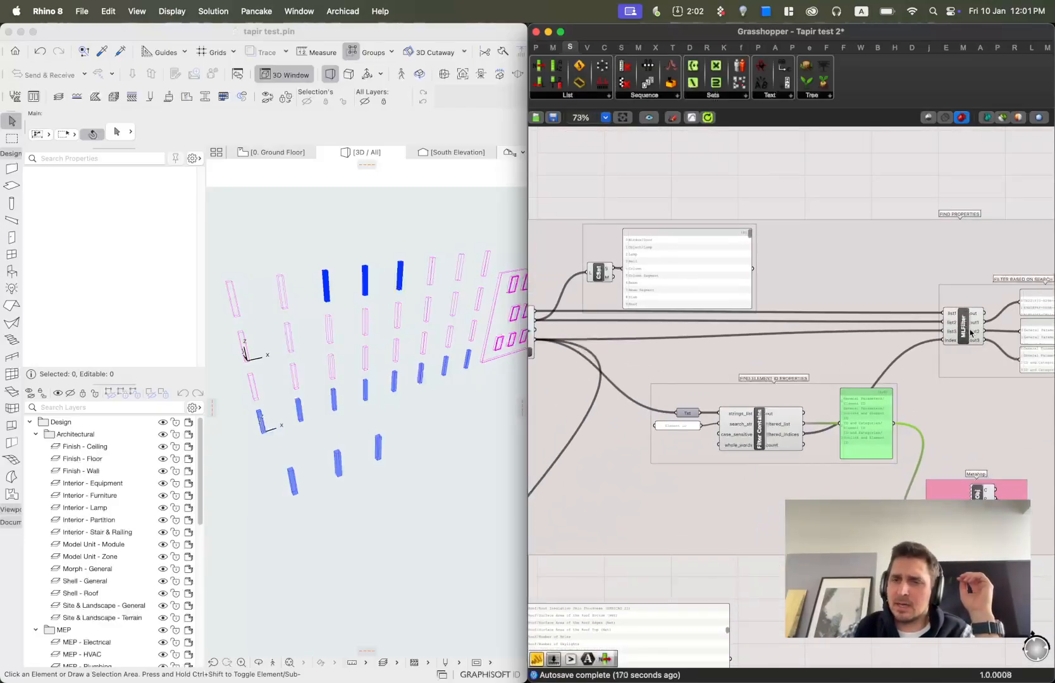
pyautogui.scroll(7, 979, 326)
# Locate the Multi-List Filter component in the Tapir Utilities component dropdown.
pyautogui.click(964, 329)
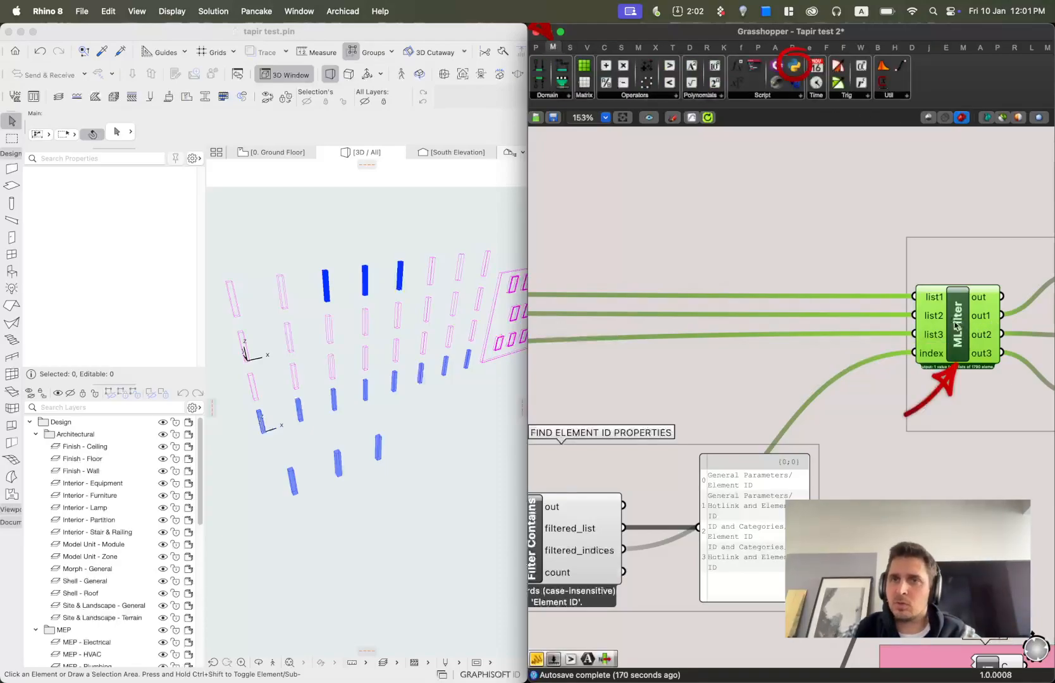
pyautogui.moveTo(554, 526); pyautogui.dragTo(964, 458, button='right')
pyautogui.moveTo(701, 369); pyautogui.dragTo(885, 422, button='right')
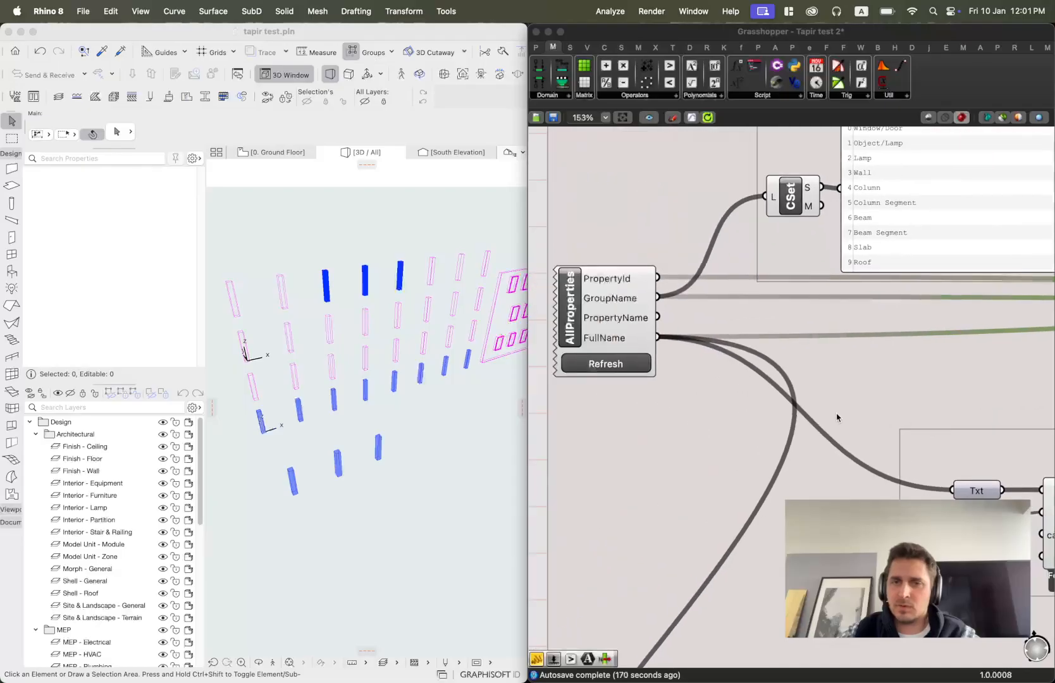
pyautogui.keyDown('alt'); pyautogui.keyDown('super'); pyautogui.click(573, 310); pyautogui.keyUp('super'); pyautogui.keyUp('alt')
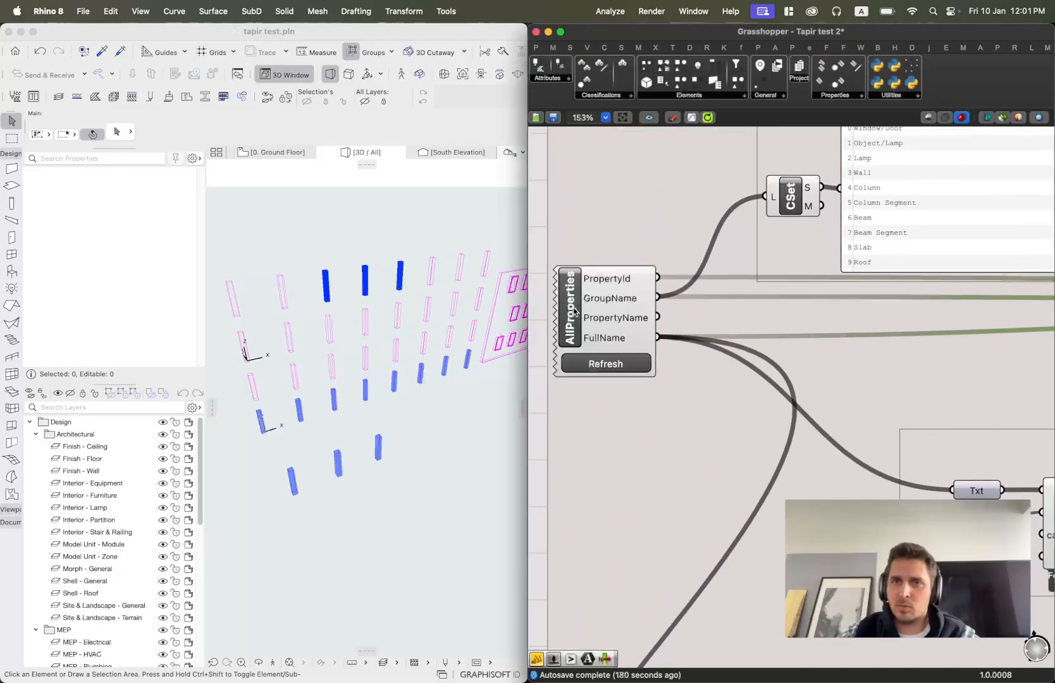
pyautogui.click(899, 95)
pyautogui.click(899, 95)
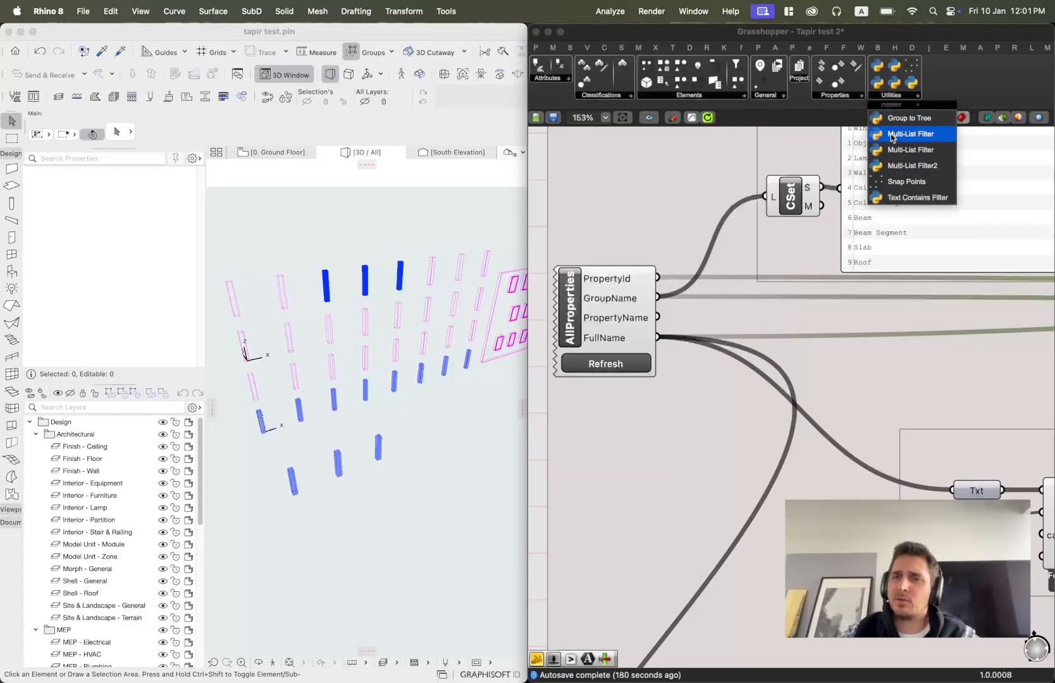
pyautogui.click(541, 209)
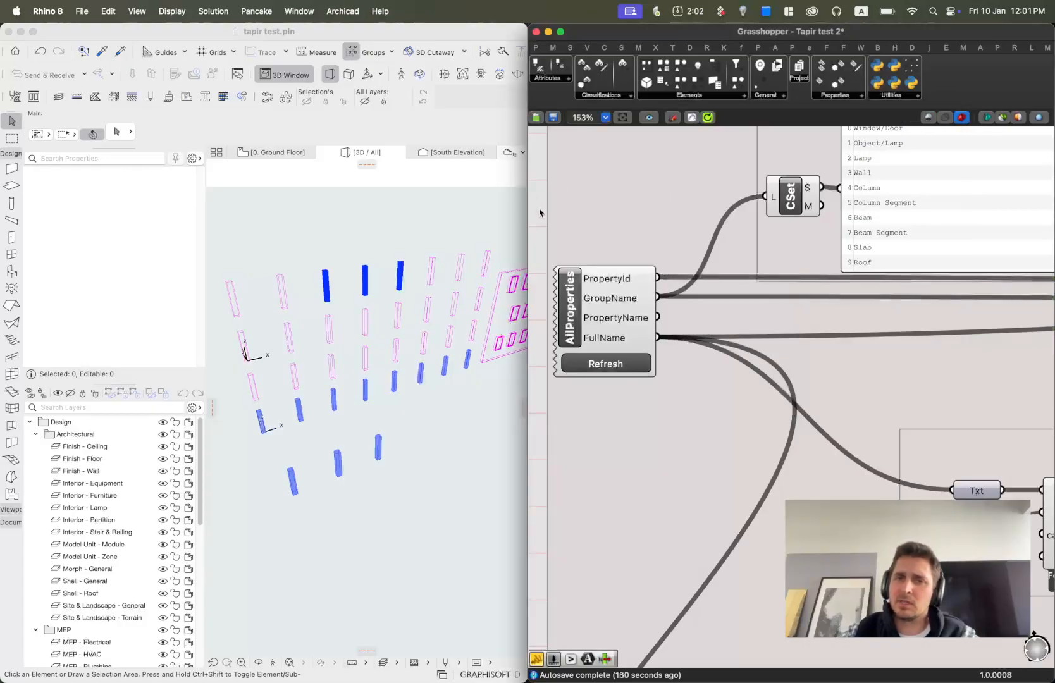
# Inspect the MLFilter component's list1, list2, list3 and index inputs and its outputs.
pyautogui.scroll(-3, 603, 231)
pyautogui.moveTo(871, 306); pyautogui.dragTo(518, 313, button='right')
pyautogui.scroll(4, 875, 302)
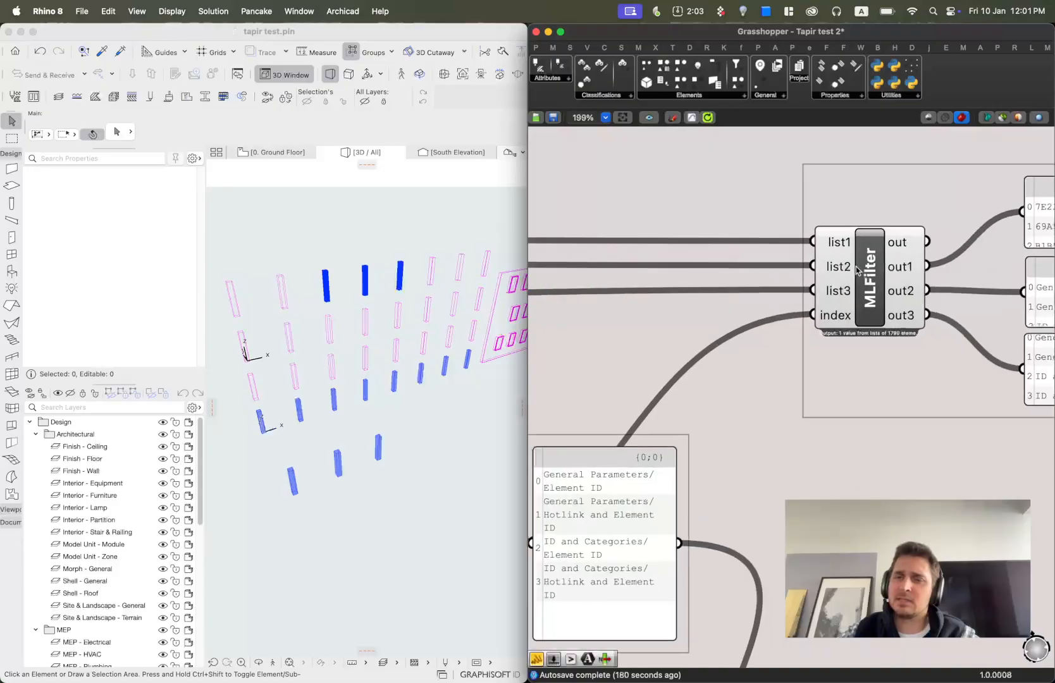
pyautogui.moveTo(856, 267); pyautogui.dragTo(794, 267, button='right')
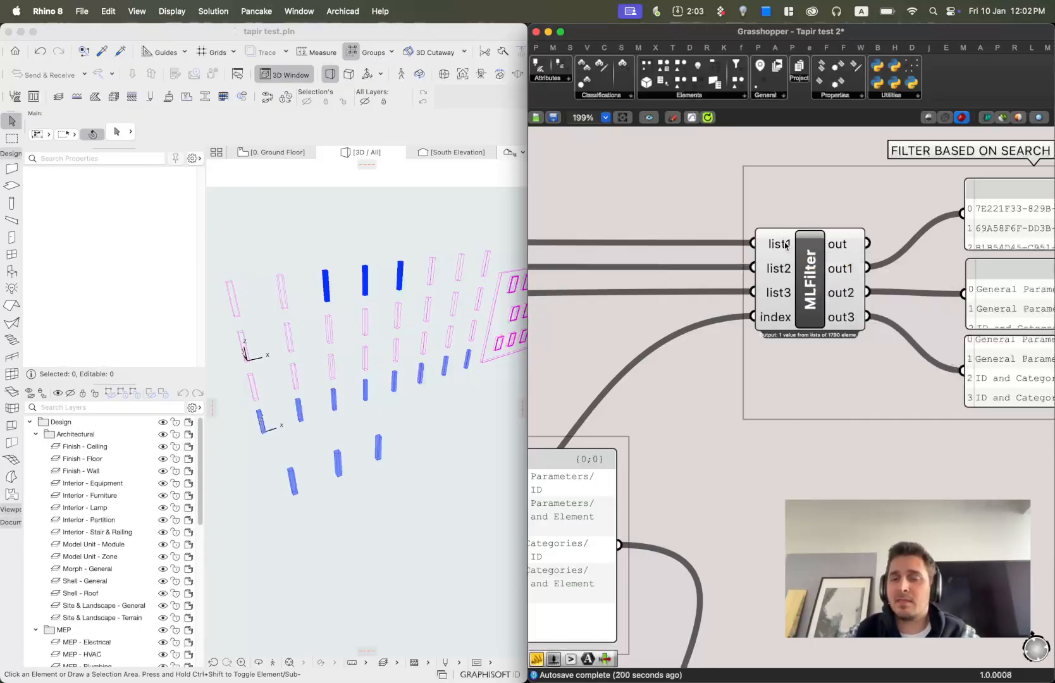
pyautogui.moveTo(785, 246)
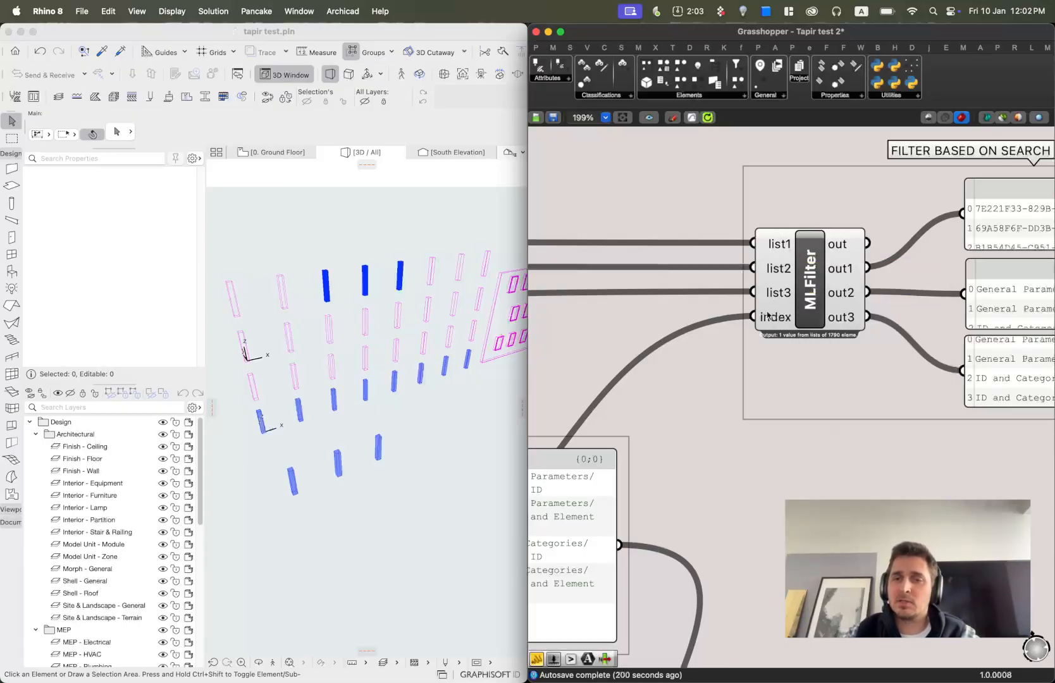
pyautogui.moveTo(766, 322)
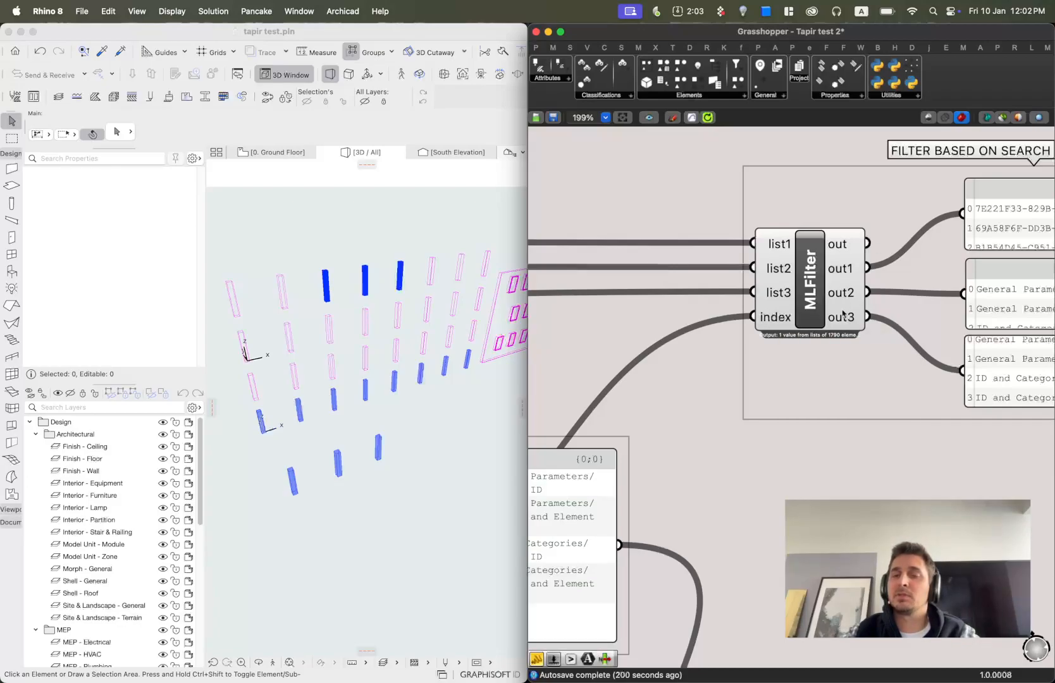
pyautogui.moveTo(845, 288)
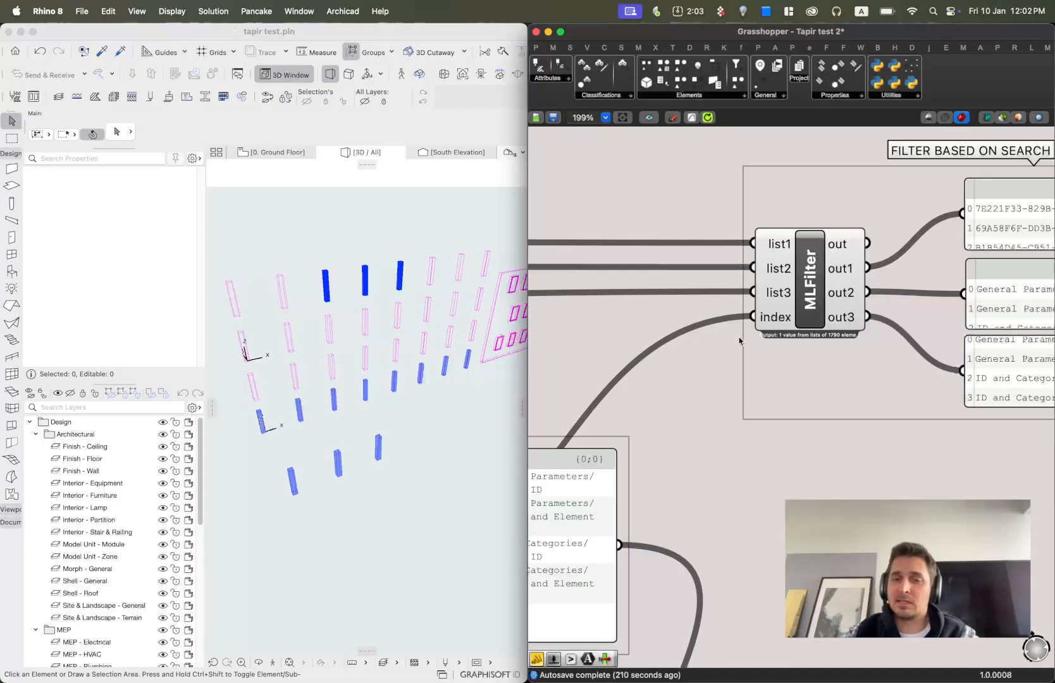
# Trace the wires from AllProperties and the Filter Contains indices into the MLFilter inputs.
pyautogui.scroll(-4, 737, 345)
pyautogui.moveTo(630, 411); pyautogui.dragTo(848, 372, button='right')
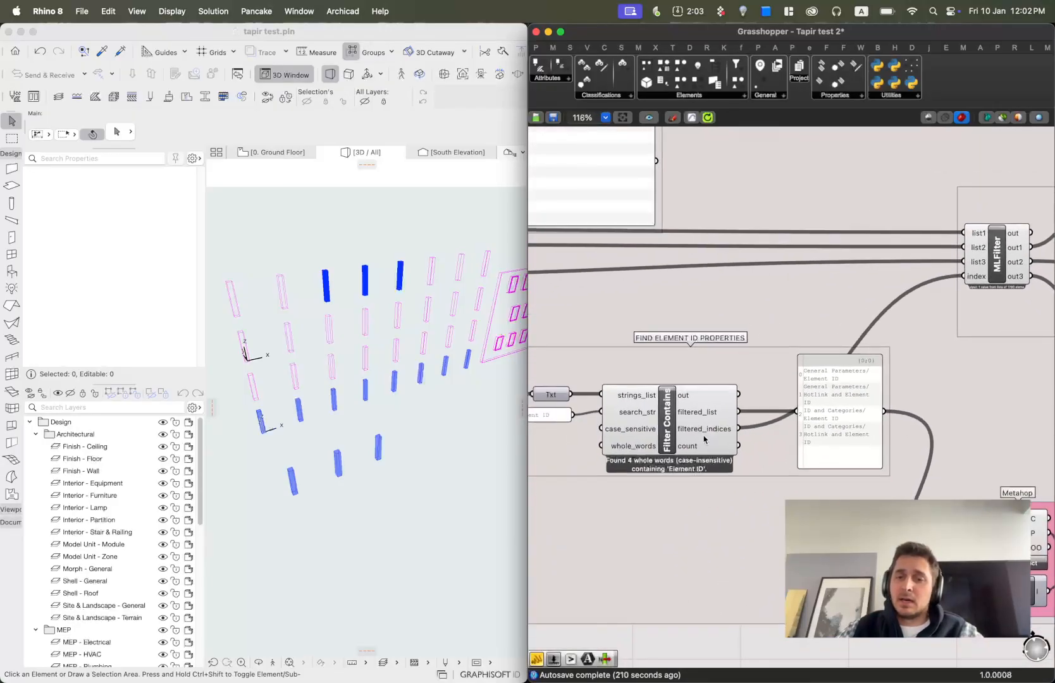
pyautogui.scroll(-2, 683, 354)
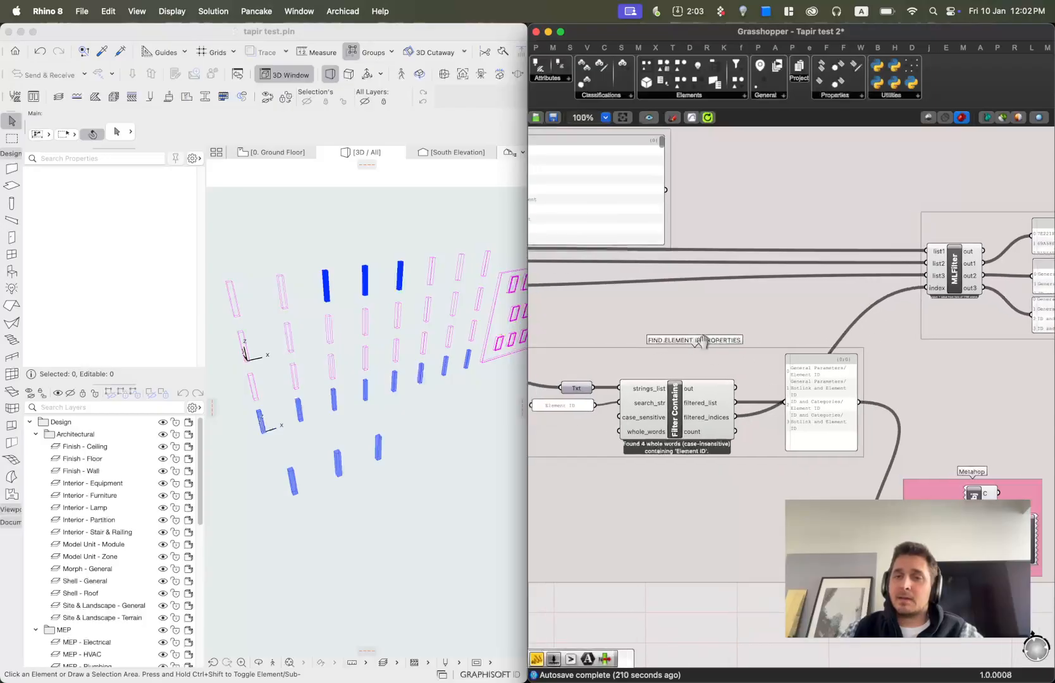
pyautogui.moveTo(651, 343); pyautogui.dragTo(914, 354, button='right')
pyautogui.scroll(2, 636, 273)
pyautogui.moveTo(583, 265)
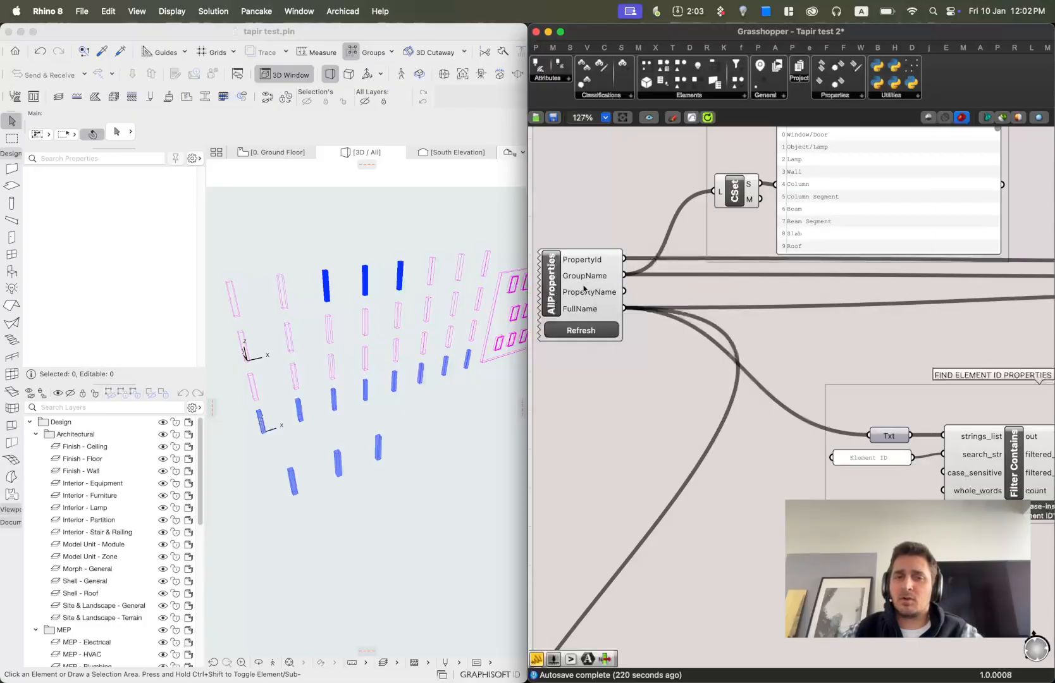
pyautogui.scroll(-1, 1044, 307)
pyautogui.moveTo(1043, 307); pyautogui.dragTo(730, 316, button='right')
pyautogui.scroll(4, 917, 272)
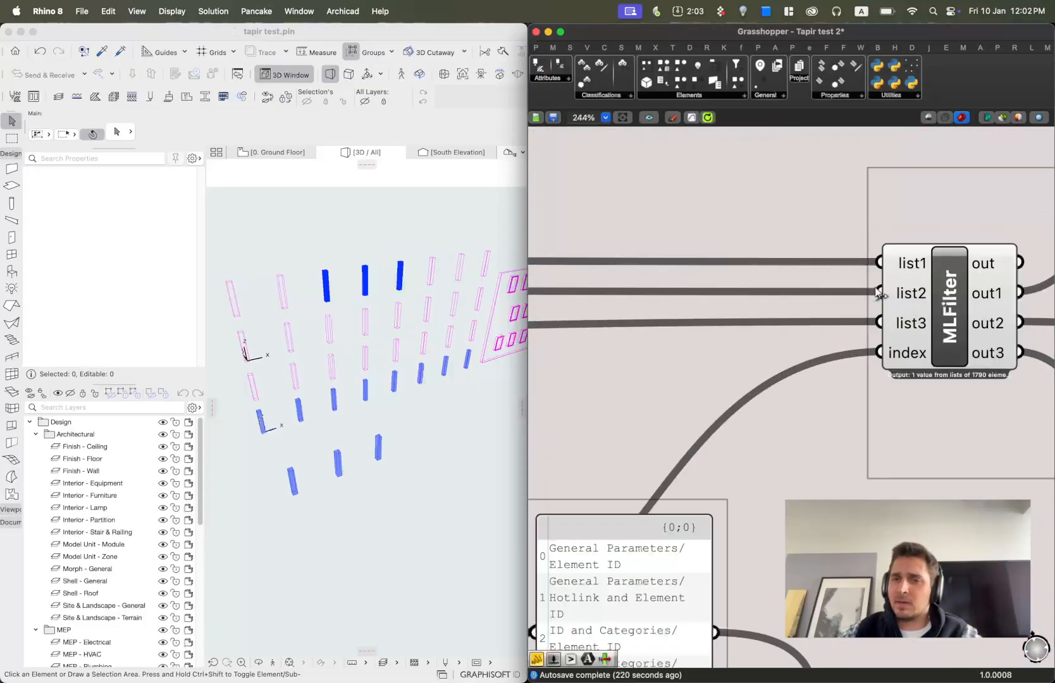
# Inspect the three output panels of the FILTER BASED ON SEARCH group.
pyautogui.moveTo(906, 329)
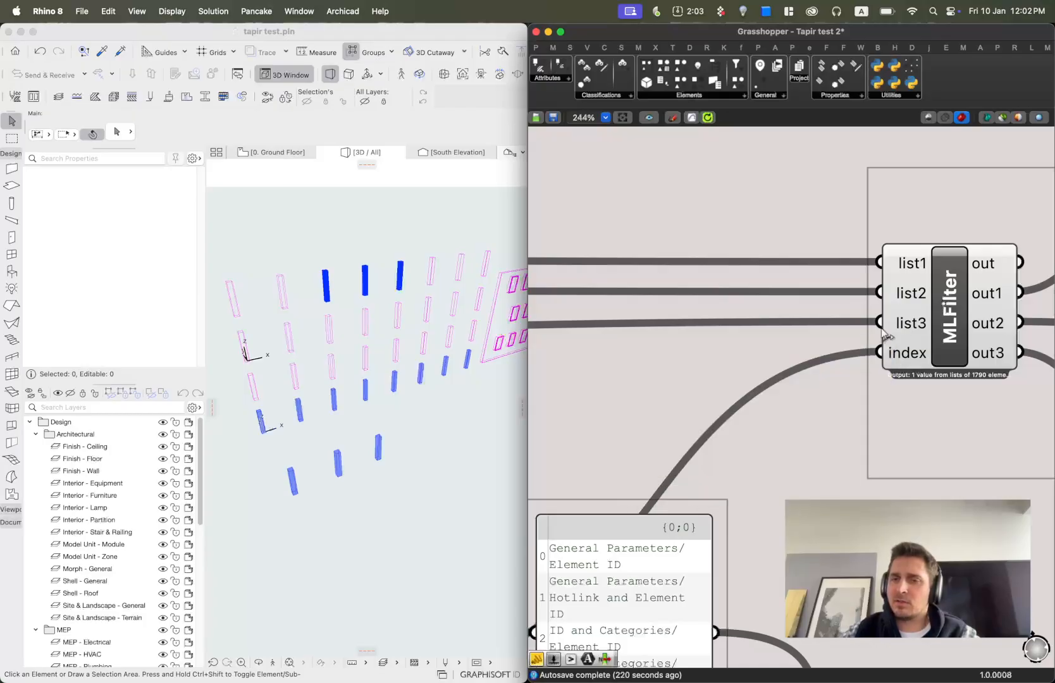
pyautogui.scroll(-4, 901, 326)
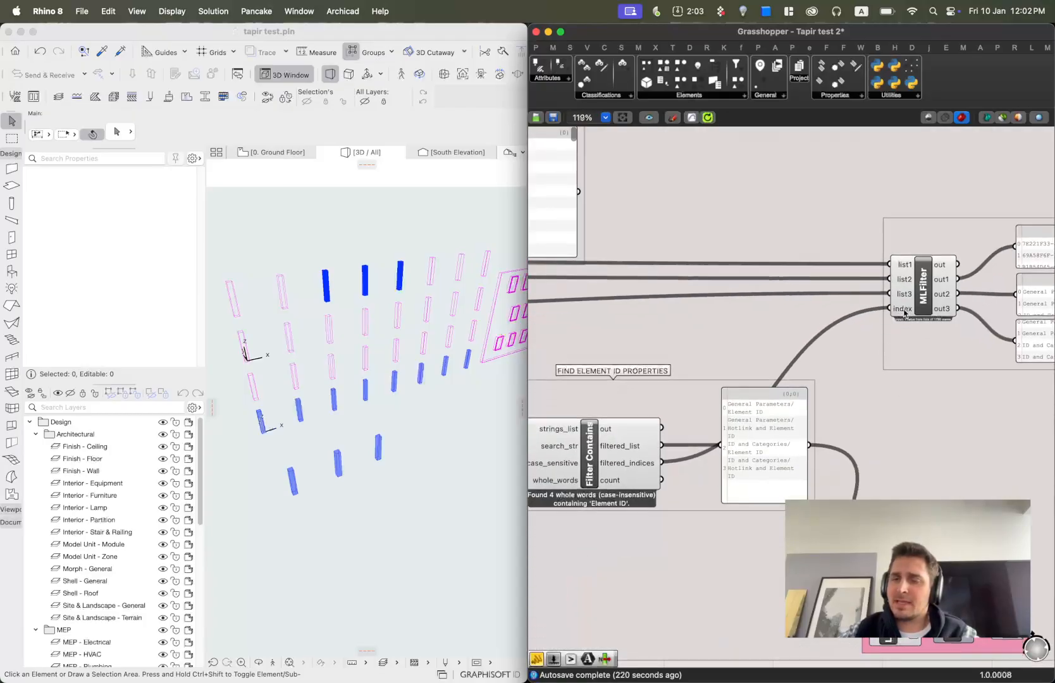
pyautogui.scroll(4, 609, 465)
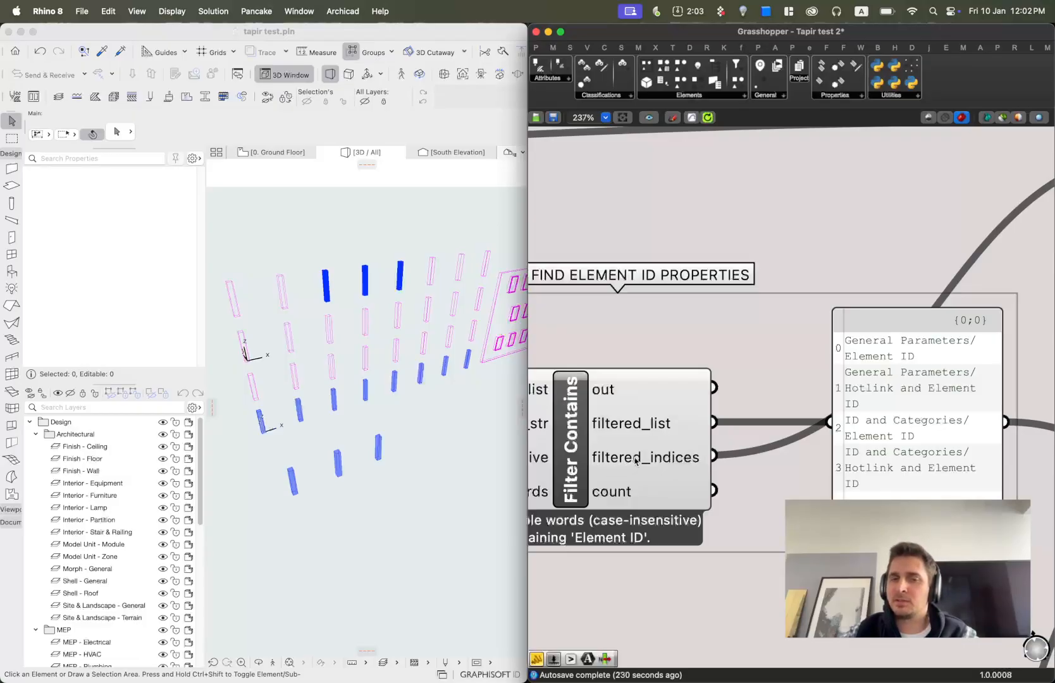
pyautogui.scroll(-4, 846, 415)
pyautogui.moveTo(845, 414); pyautogui.dragTo(1050, 453, button='right')
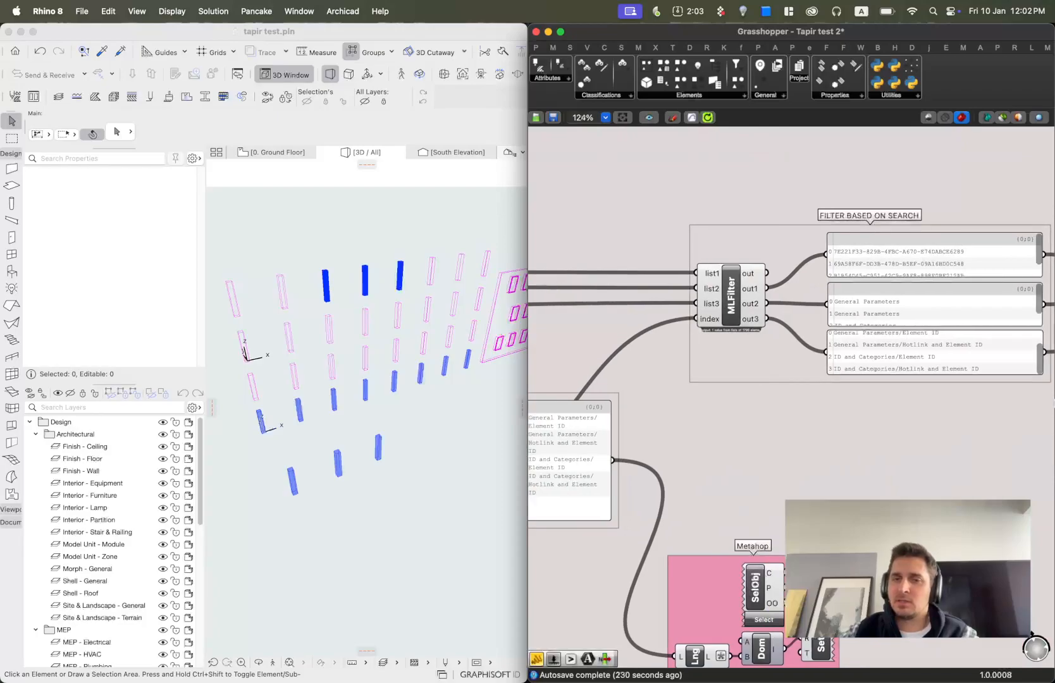
pyautogui.scroll(3, 945, 438)
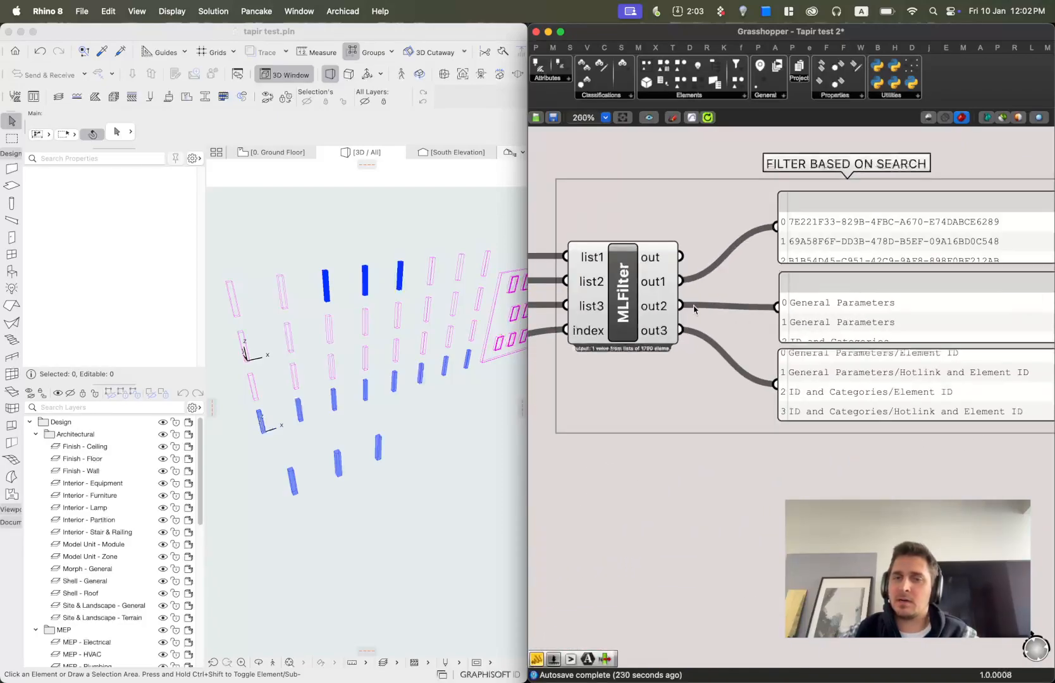
pyautogui.moveTo(830, 294); pyautogui.dragTo(680, 281, button='right')
pyautogui.moveTo(751, 409); pyautogui.dragTo(755, 459)
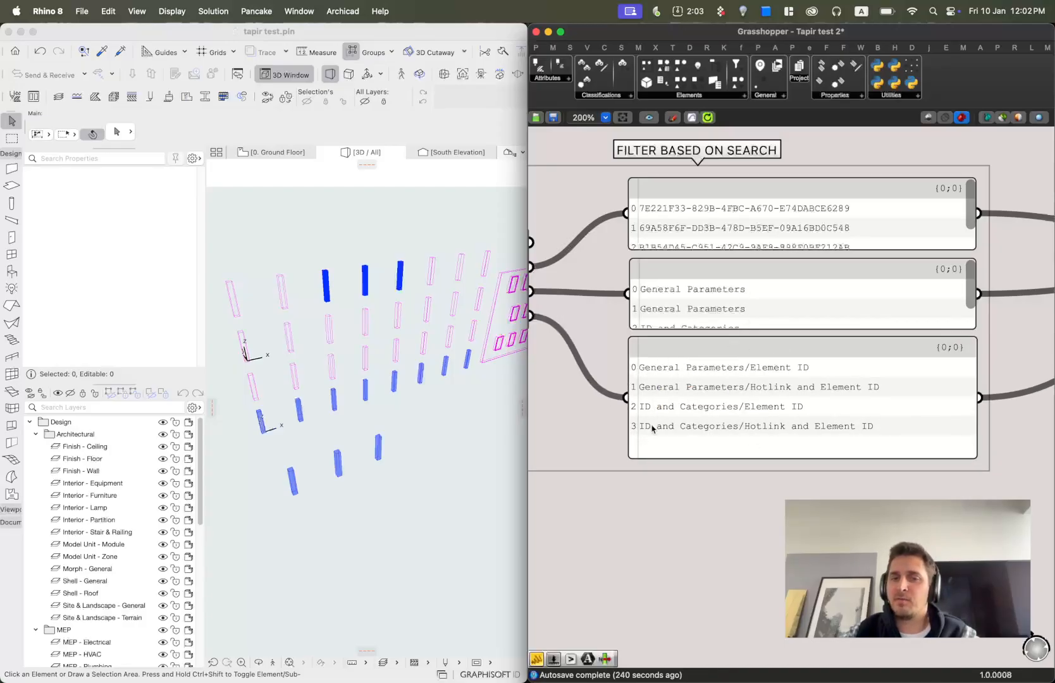
# Examine the FILTER SINGLE PROPERTY group with its second MLFilter, index slider and output panels.
pyautogui.scroll(-3, 672, 258)
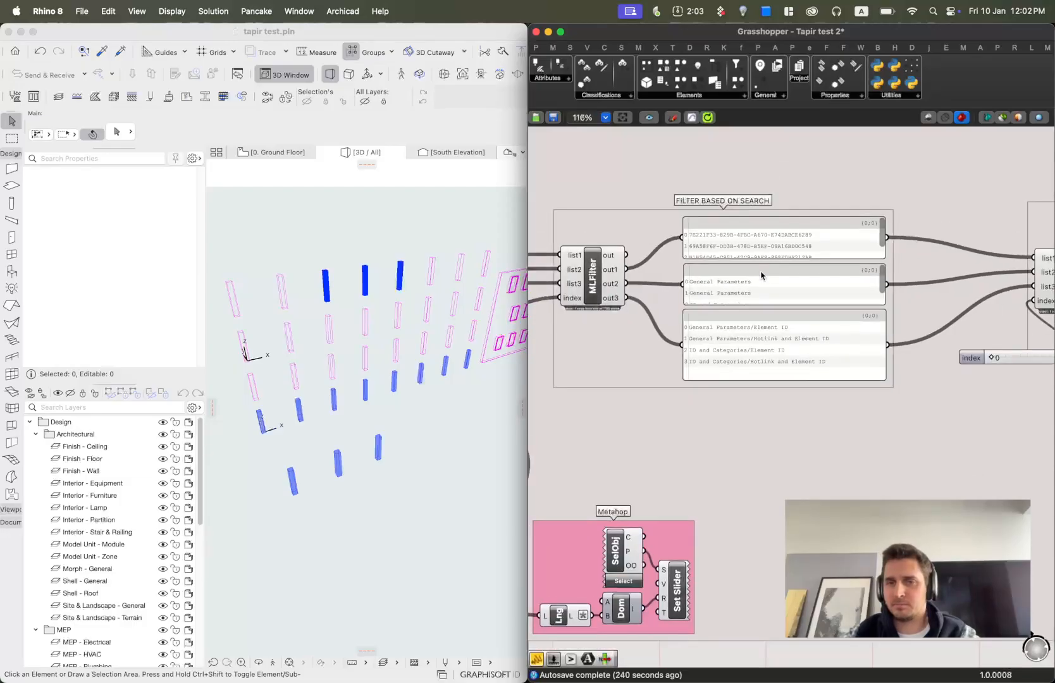
pyautogui.scroll(-3, 599, 295)
pyautogui.hscroll(-4, 667, 271)
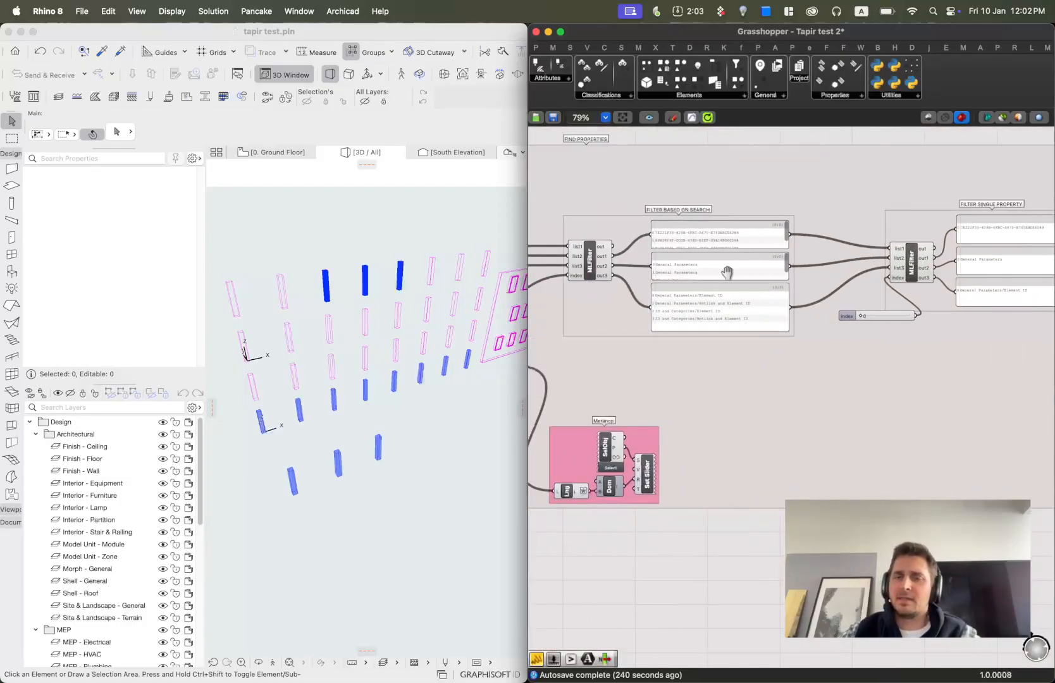
pyautogui.scroll(2, 936, 274)
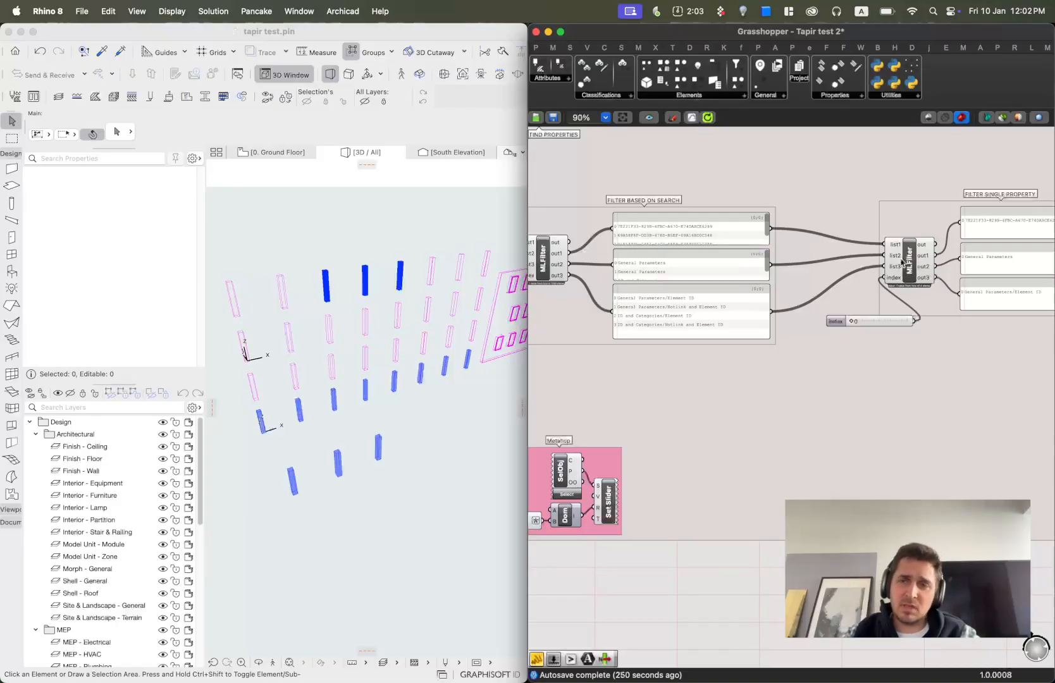
pyautogui.scroll(-5, 822, 279)
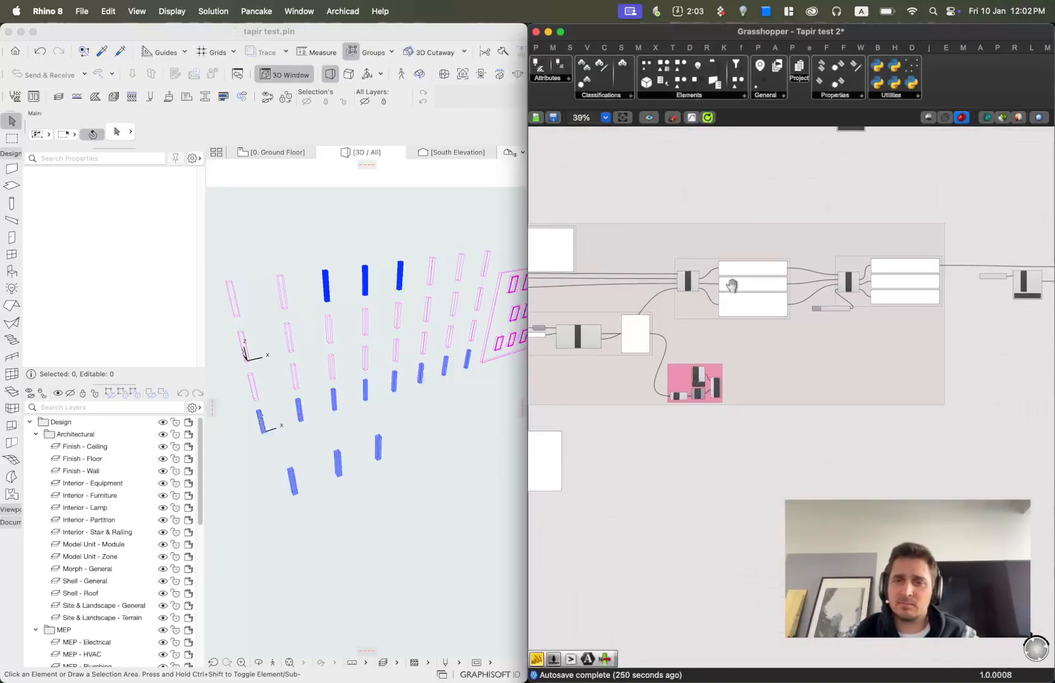
pyautogui.scroll(5, 702, 292)
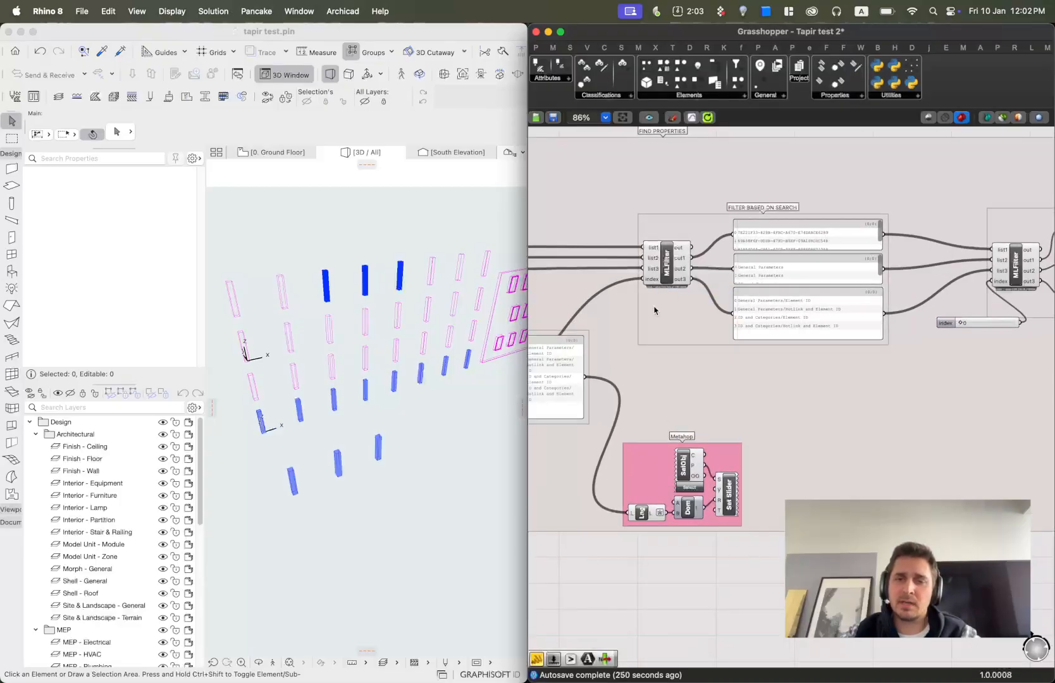
pyautogui.moveTo(633, 325)
pyautogui.mouseDown(button='right')
pyautogui.moveTo(769, 281)
pyautogui.moveTo(624, 320)
pyautogui.mouseUp(button='right')
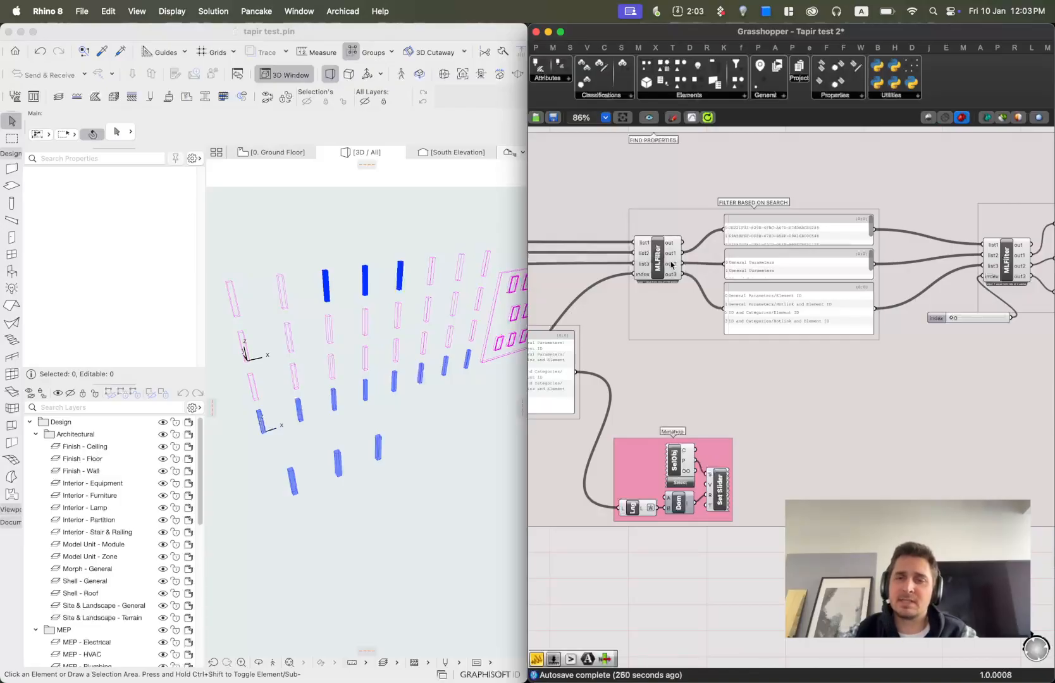
pyautogui.moveTo(565, 280)
pyautogui.mouseDown(button='right')
pyautogui.moveTo(917, 284)
pyautogui.moveTo(921, 295)
pyautogui.moveTo(690, 283)
pyautogui.mouseUp(button='right')
pyautogui.moveTo(949, 299); pyautogui.dragTo(709, 303, button='right')
pyautogui.scroll(5, 935, 282)
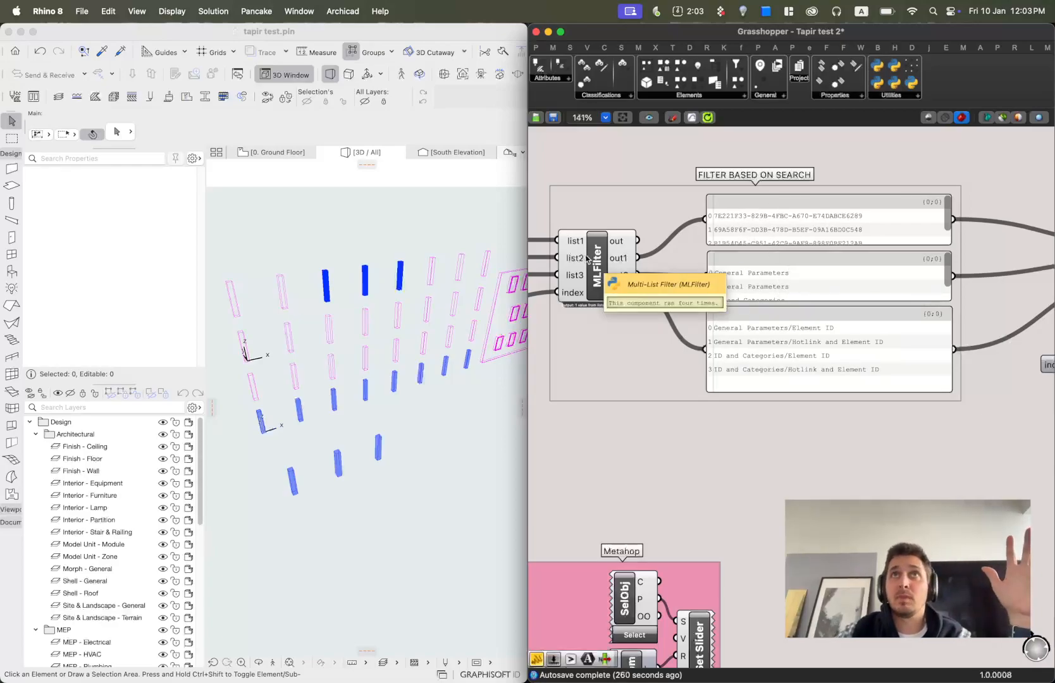
pyautogui.scroll(-1, 775, 228)
pyautogui.scroll(-4, 774, 228)
pyautogui.moveTo(880, 260); pyautogui.dragTo(639, 279, button='right')
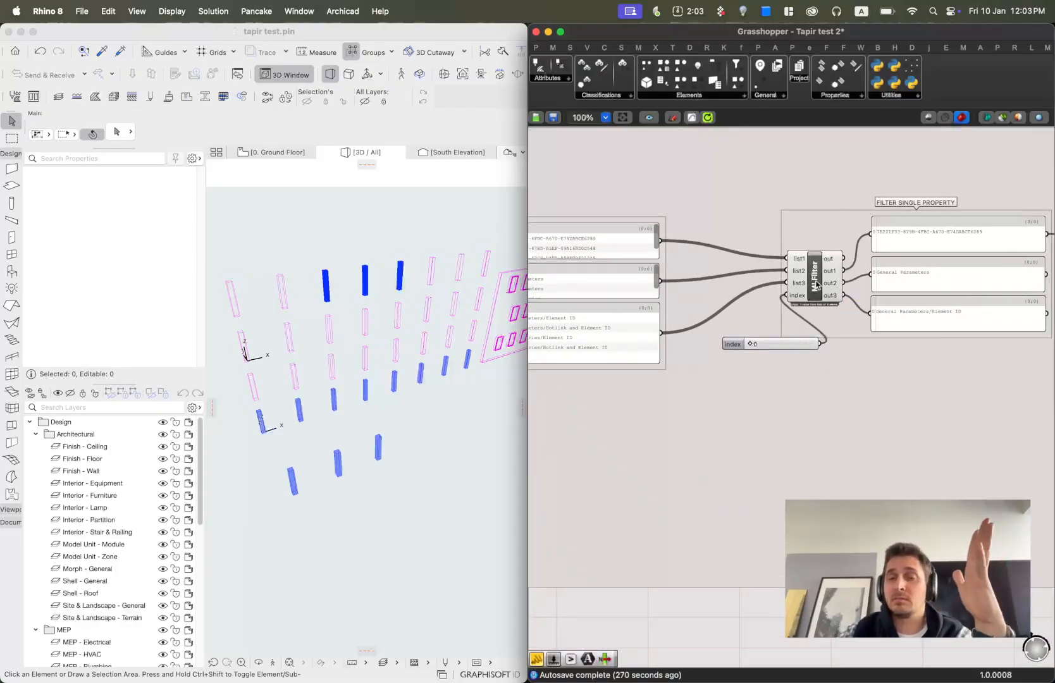
pyautogui.scroll(1, 815, 262)
pyautogui.moveTo(828, 270); pyautogui.dragTo(695, 288, button='right')
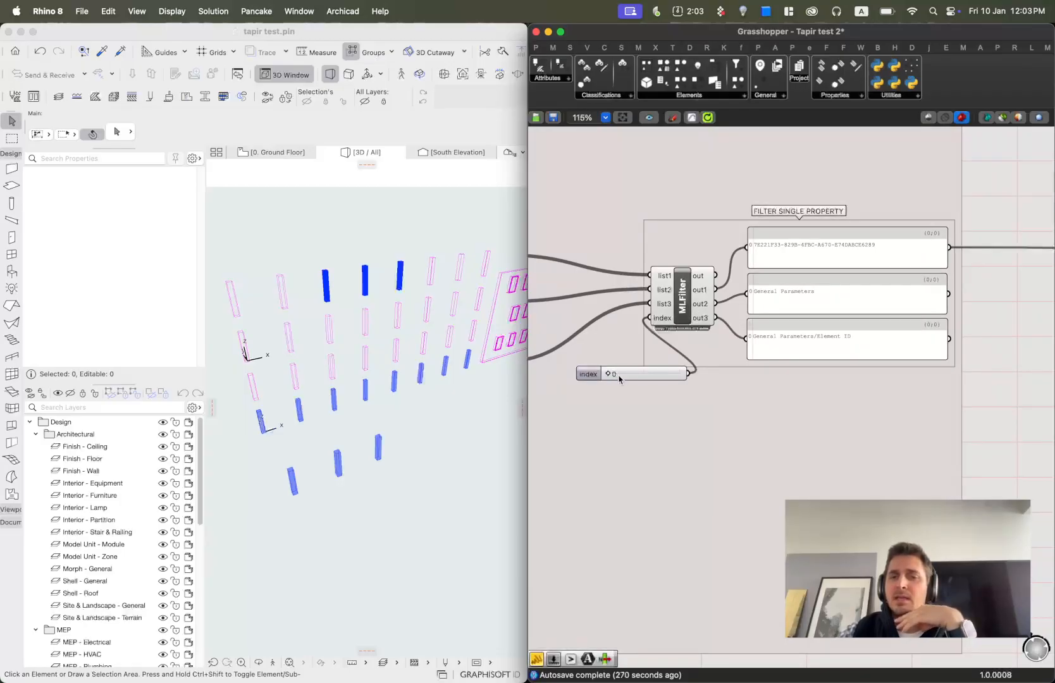
# Move the FILTER SINGLE PROPERTY index slider to 2 and back to 0, checking the output panels.
pyautogui.moveTo(607, 375); pyautogui.dragTo(659, 379)
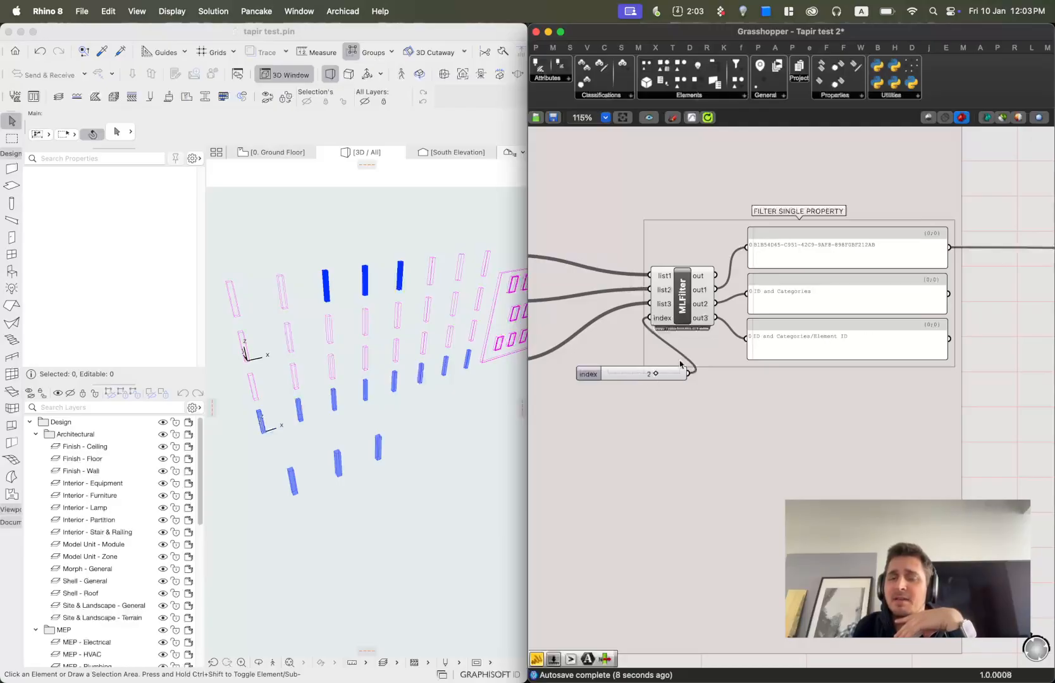
pyautogui.moveTo(658, 375); pyautogui.dragTo(604, 373)
pyautogui.scroll(-5, 816, 295)
pyautogui.moveTo(993, 308); pyautogui.dragTo(872, 293, button='right')
pyautogui.scroll(4, 708, 262)
pyautogui.scroll(1, 697, 251)
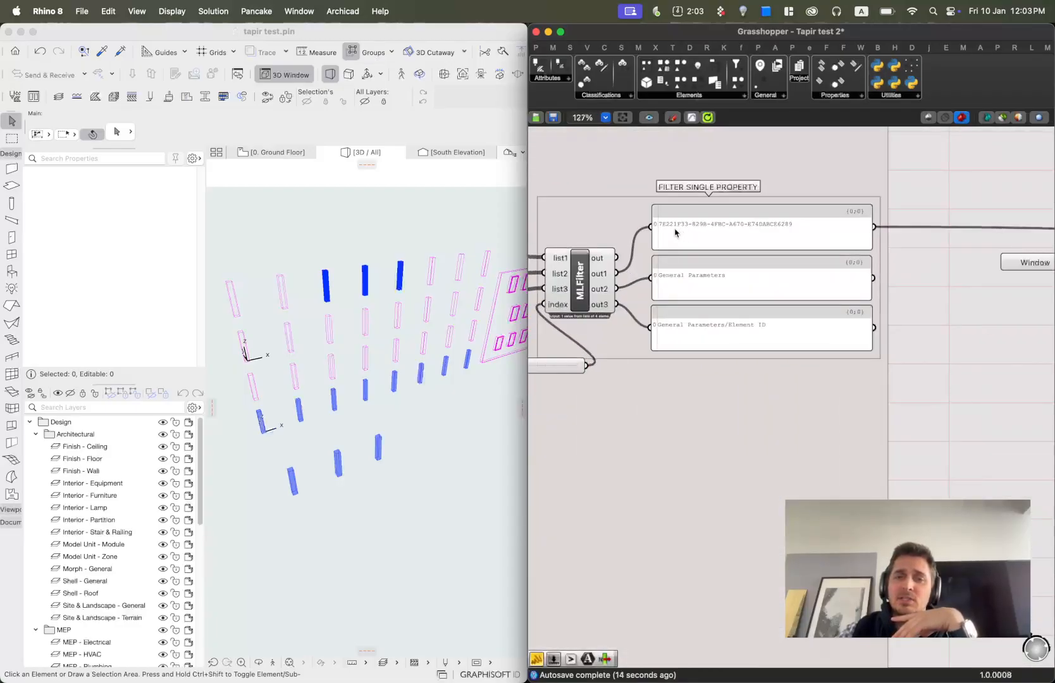
# Zoom in and out around the FILTER SINGLE PROPERTY group to re-read its three output panels.
pyautogui.scroll(-3, 683, 316)
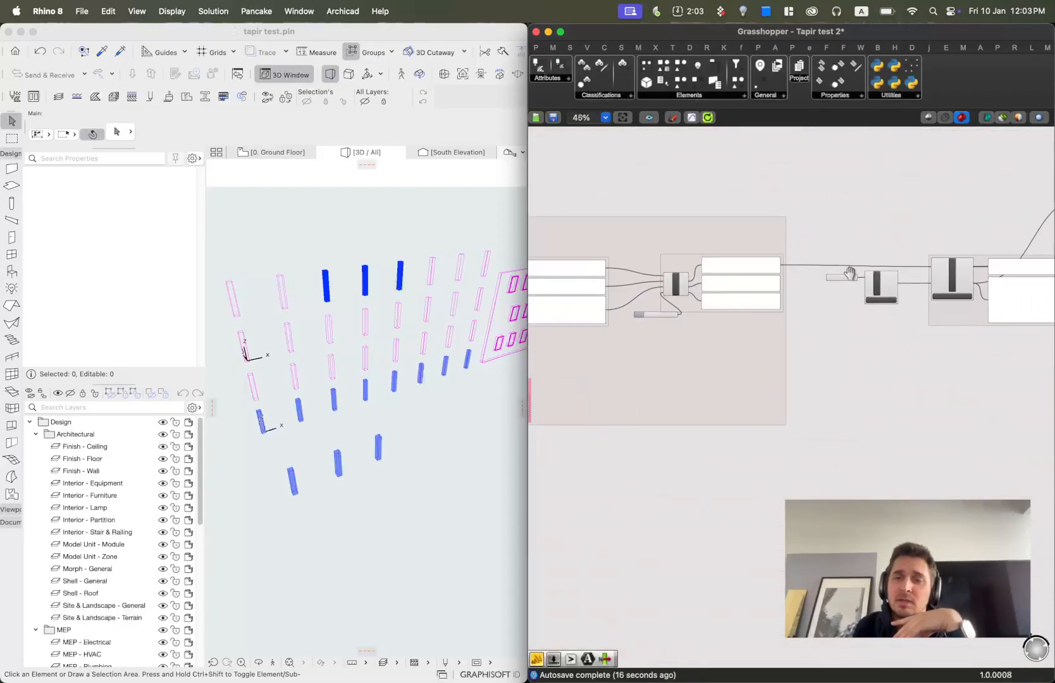
pyautogui.scroll(2, 733, 289)
pyautogui.scroll(2, 722, 337)
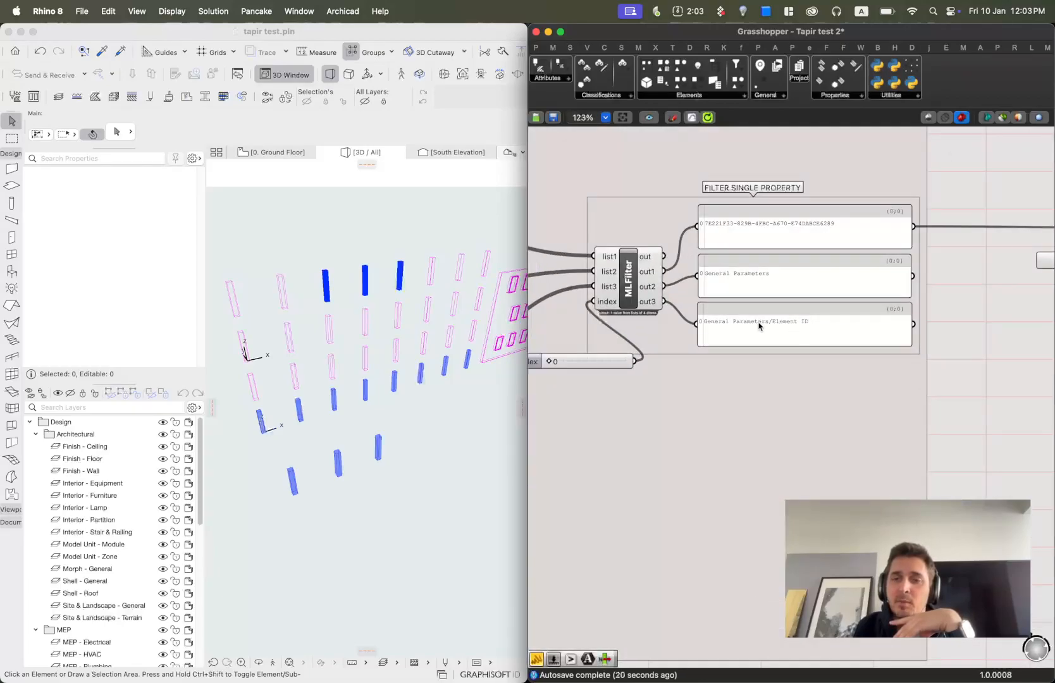
pyautogui.scroll(-2, 808, 311)
pyautogui.moveTo(925, 304); pyautogui.dragTo(788, 284, button='right')
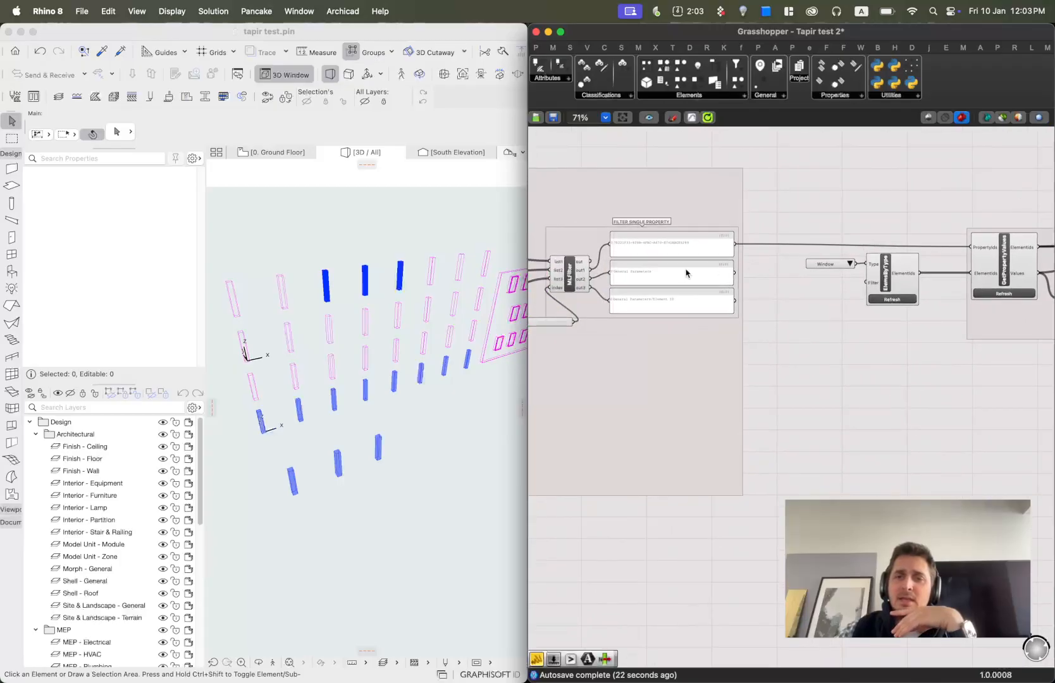
pyautogui.scroll(4, 638, 248)
pyautogui.moveTo(589, 242); pyautogui.dragTo(623, 249, button='right')
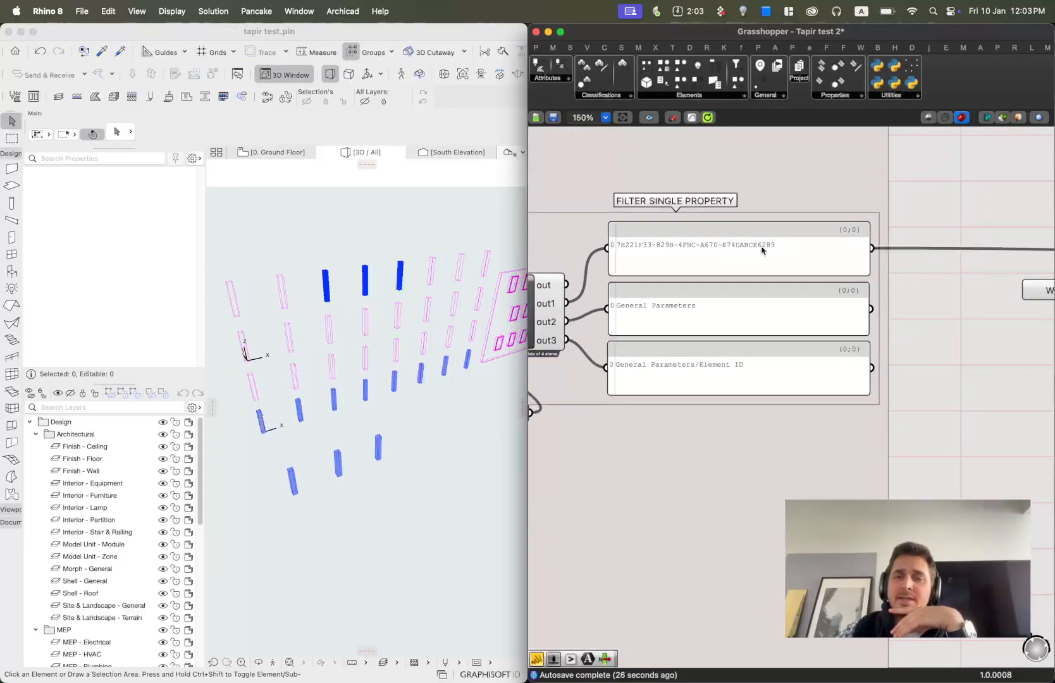
pyautogui.scroll(-2, 834, 257)
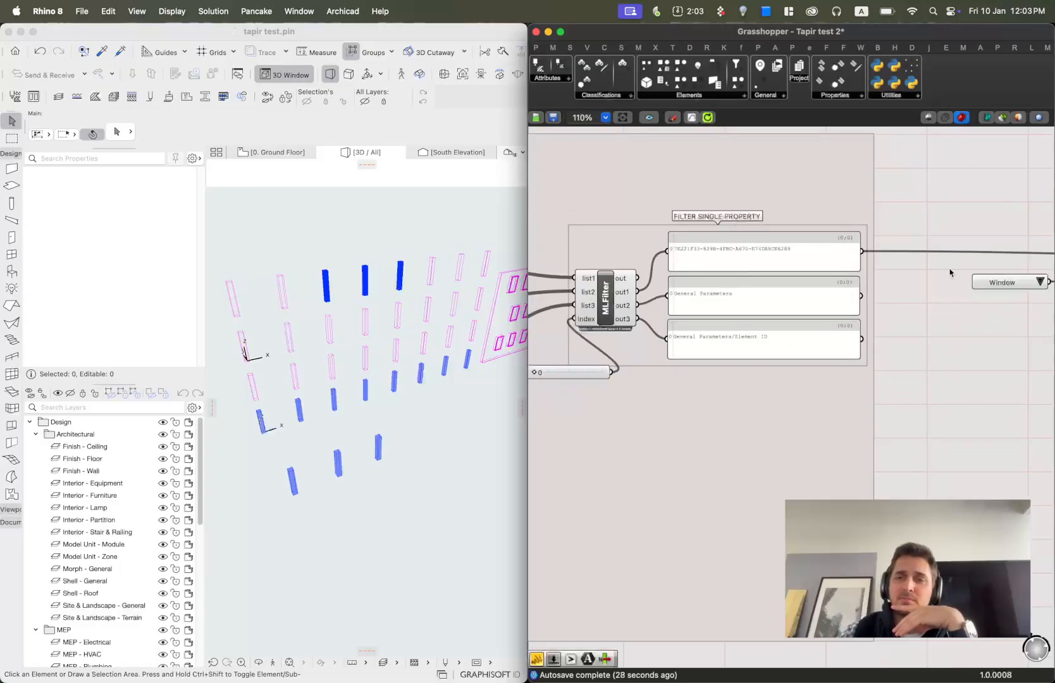
# Pan to the GET VALUES FROM PROPERTY group and open the Tapir Properties component category to see its components.
pyautogui.moveTo(949, 270); pyautogui.dragTo(637, 285, button='right')
pyautogui.moveTo(844, 288); pyautogui.dragTo(749, 285, button='right')
pyautogui.moveTo(899, 305); pyautogui.dragTo(866, 301)
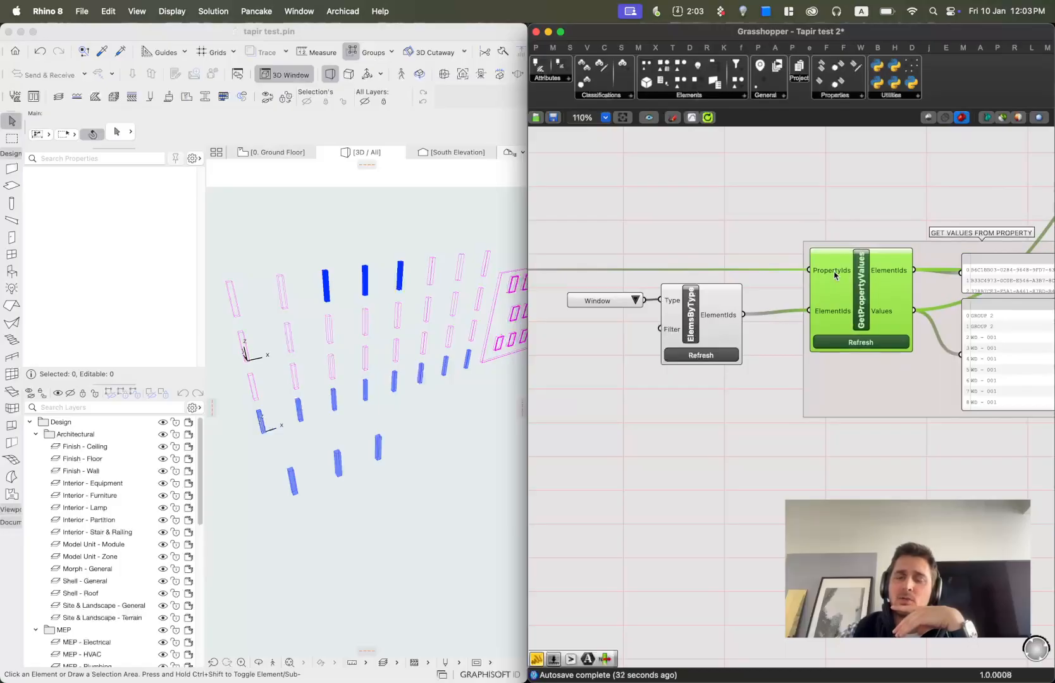
pyautogui.moveTo(834, 274)
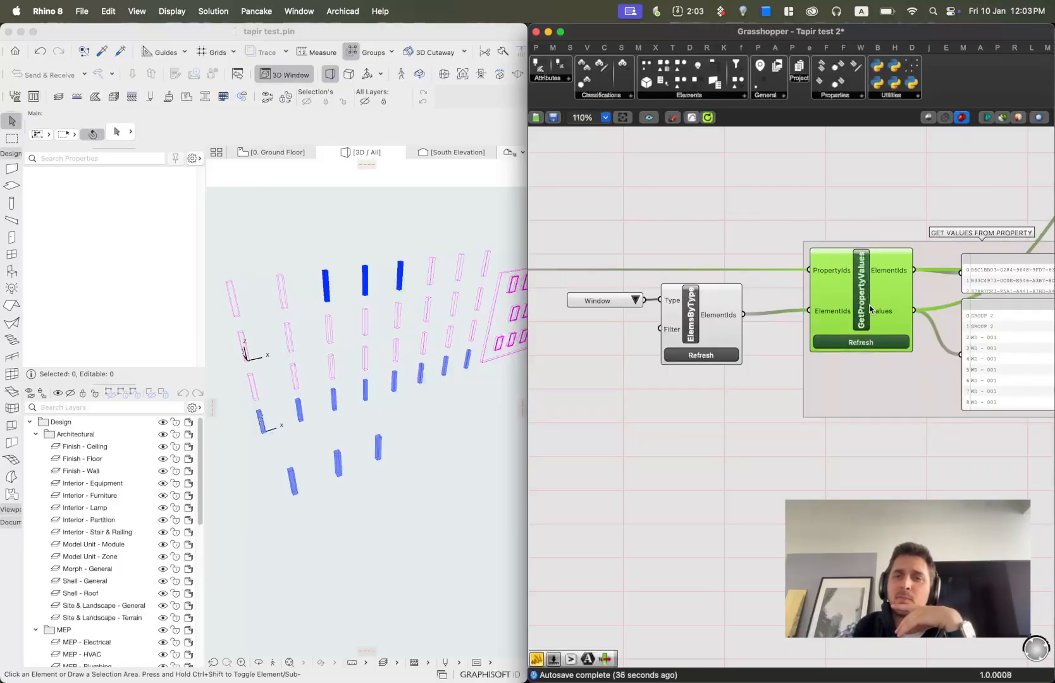
pyautogui.click(836, 96)
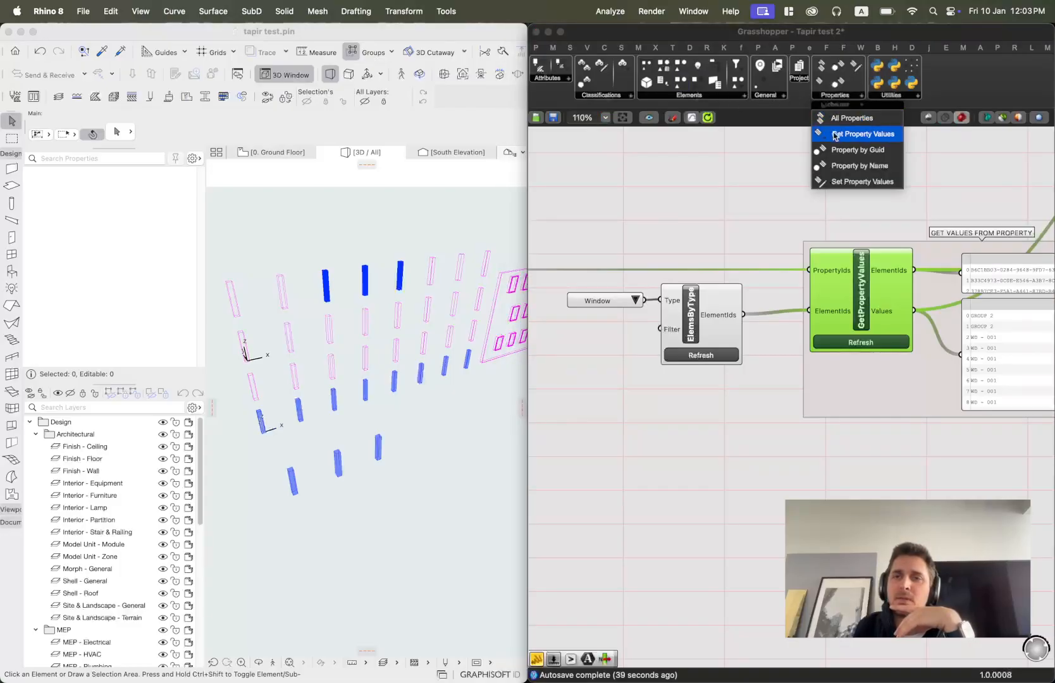
pyautogui.click(761, 228)
# Inspect the Window-type ElemsByType component and its ElementIds wire into GetPropertyValues.
pyautogui.scroll(3, 845, 288)
pyautogui.moveTo(877, 286); pyautogui.dragTo(804, 276, button='right')
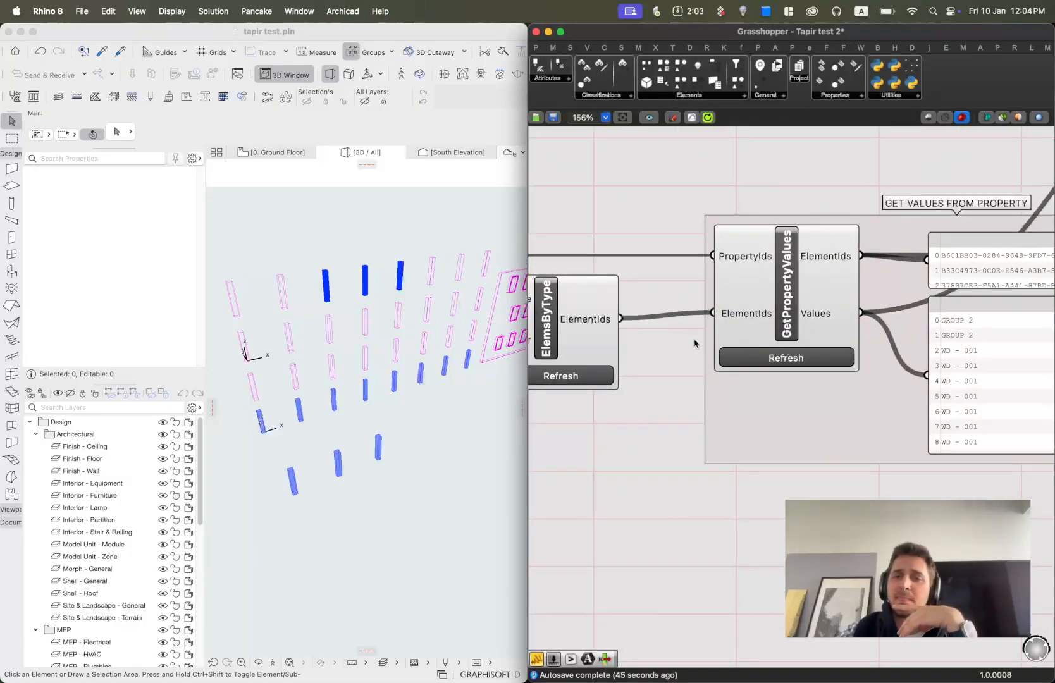
pyautogui.moveTo(655, 381); pyautogui.dragTo(877, 334, button='right')
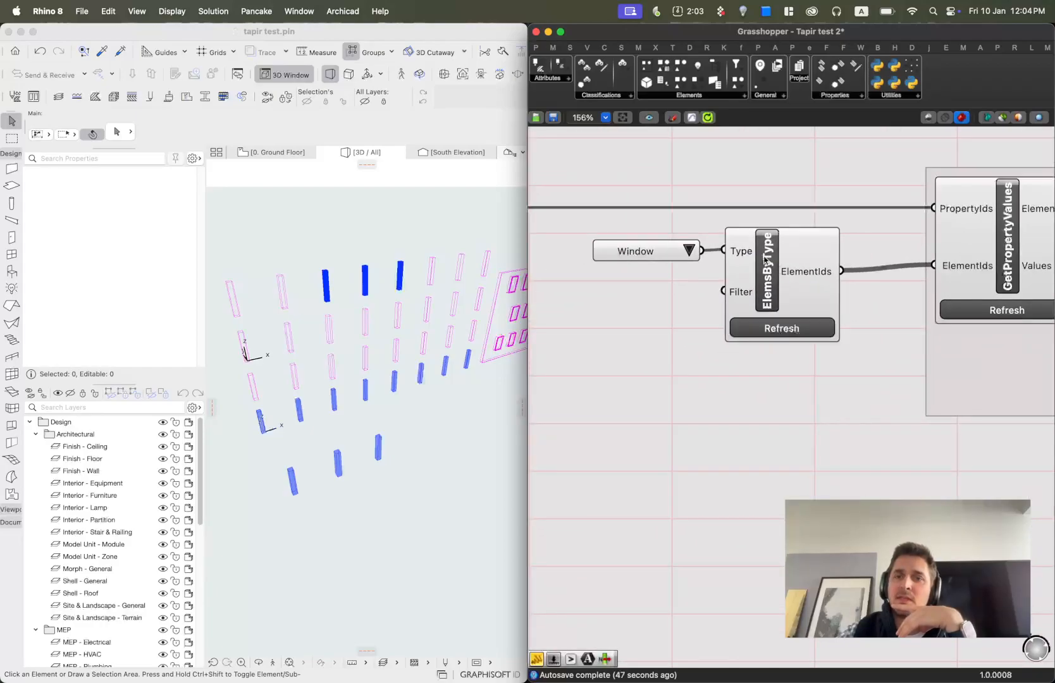
pyautogui.scroll(-1, 792, 257)
pyautogui.moveTo(794, 378); pyautogui.dragTo(594, 283)
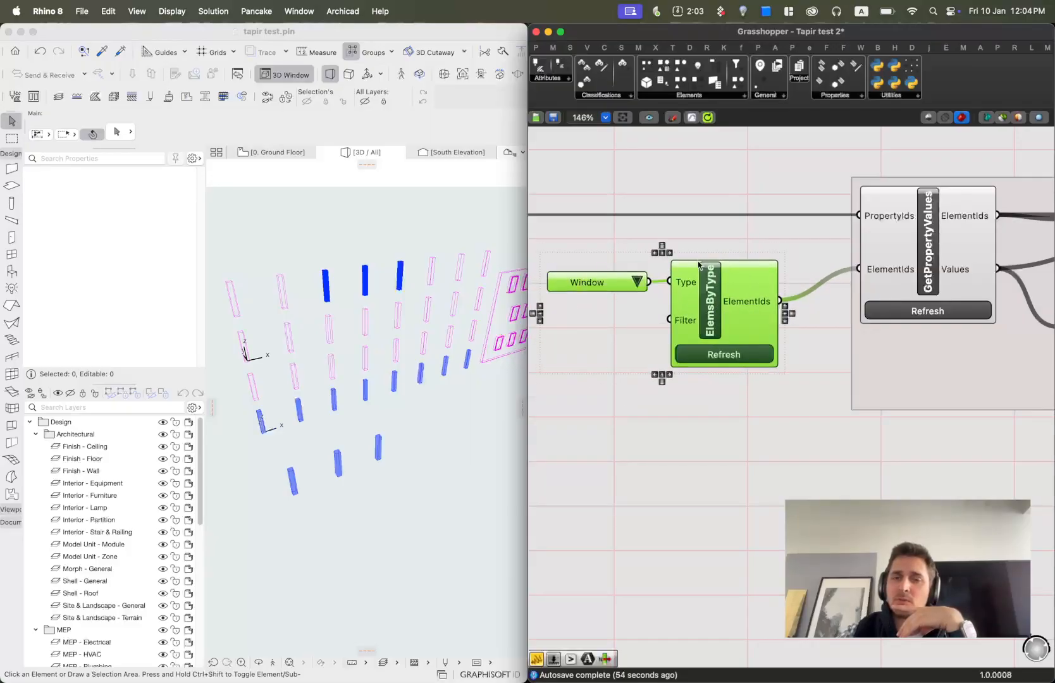
pyautogui.moveTo(883, 288); pyautogui.dragTo(815, 310, button='right')
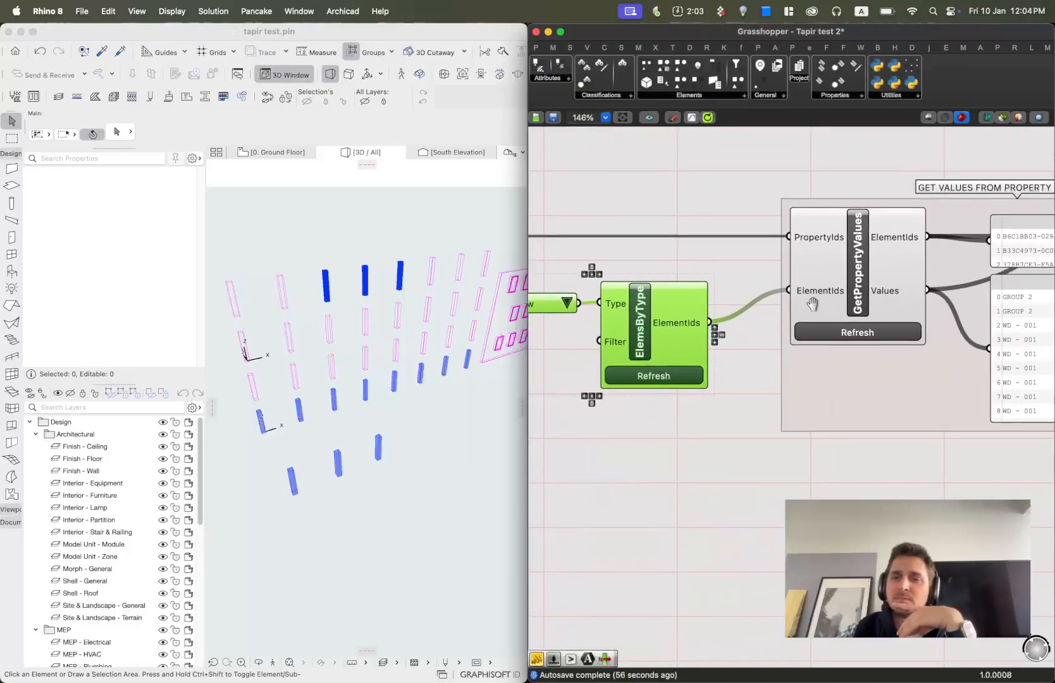
# Orbit the Archicad 3D view toward the curtain wall panel with its windows.
pyautogui.click(234, 290)
pyautogui.keyDown('shift'); pyautogui.moveTo(270, 254); pyautogui.dragTo(845, 309, button='middle'); pyautogui.keyUp('shift')
pyautogui.moveTo(845, 309); pyautogui.dragTo(742, 315, button='right')
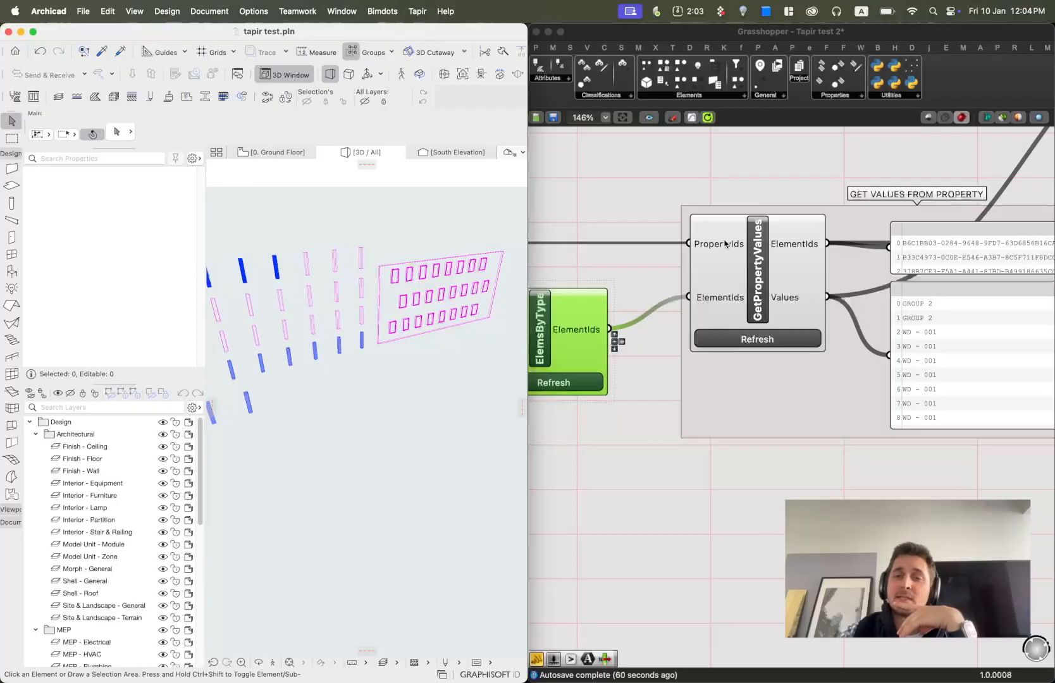
# Scroll through the GetPropertyValues Values panel and select its ElementIds and Values panels to trace their wires.
pyautogui.moveTo(922, 390); pyautogui.dragTo(726, 394, button='right')
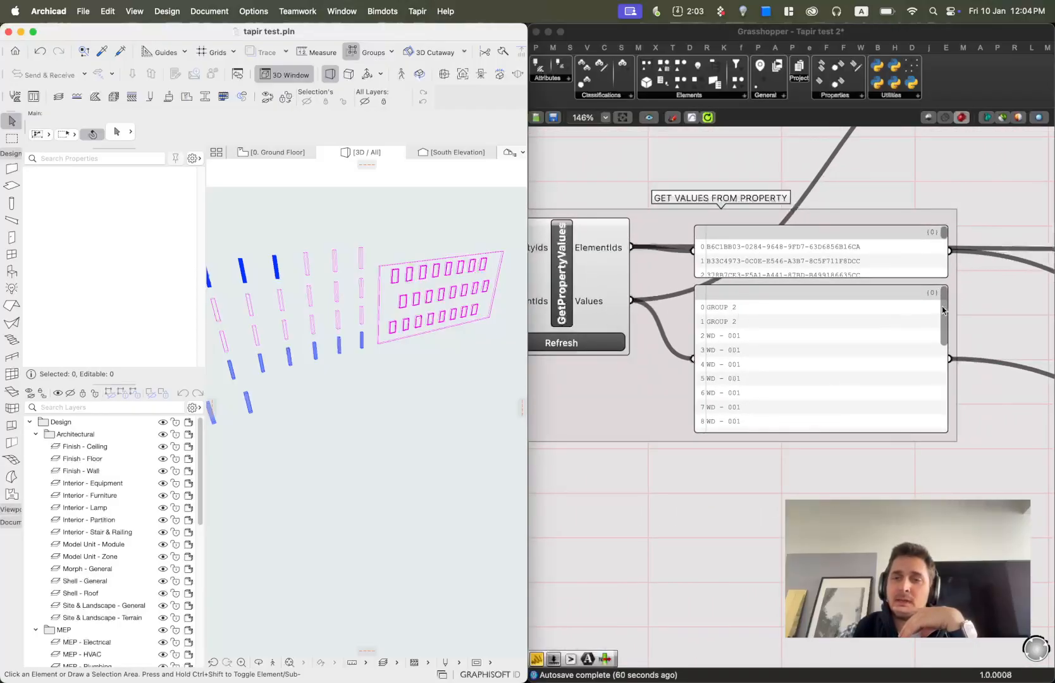
pyautogui.moveTo(945, 310); pyautogui.dragTo(954, 358)
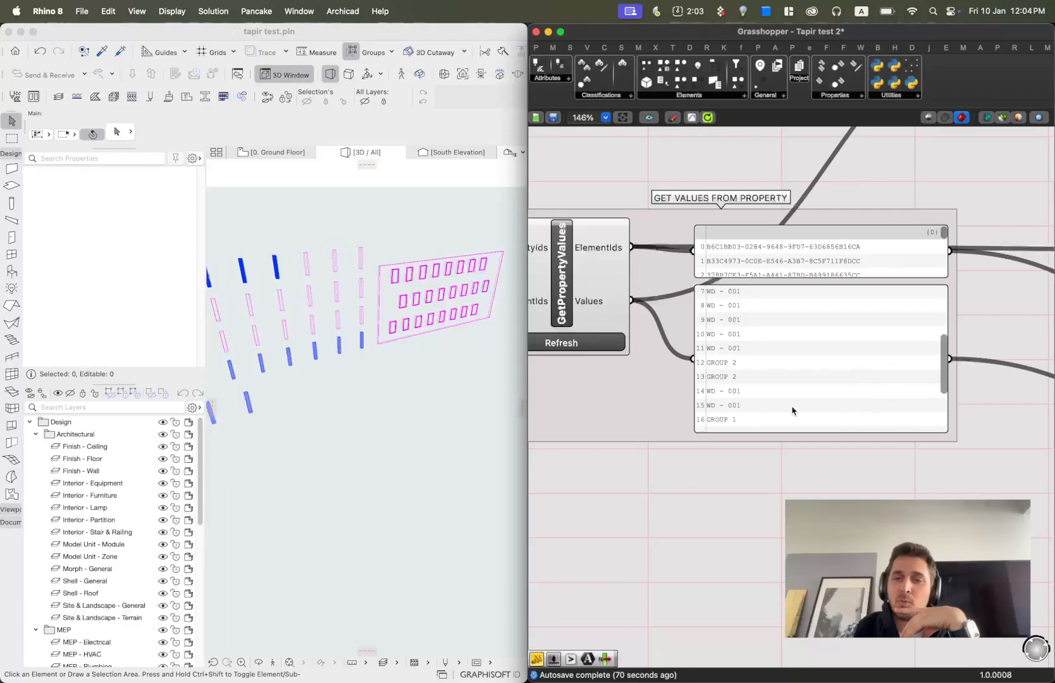
pyautogui.scroll(-3, 785, 325)
pyautogui.click(748, 298)
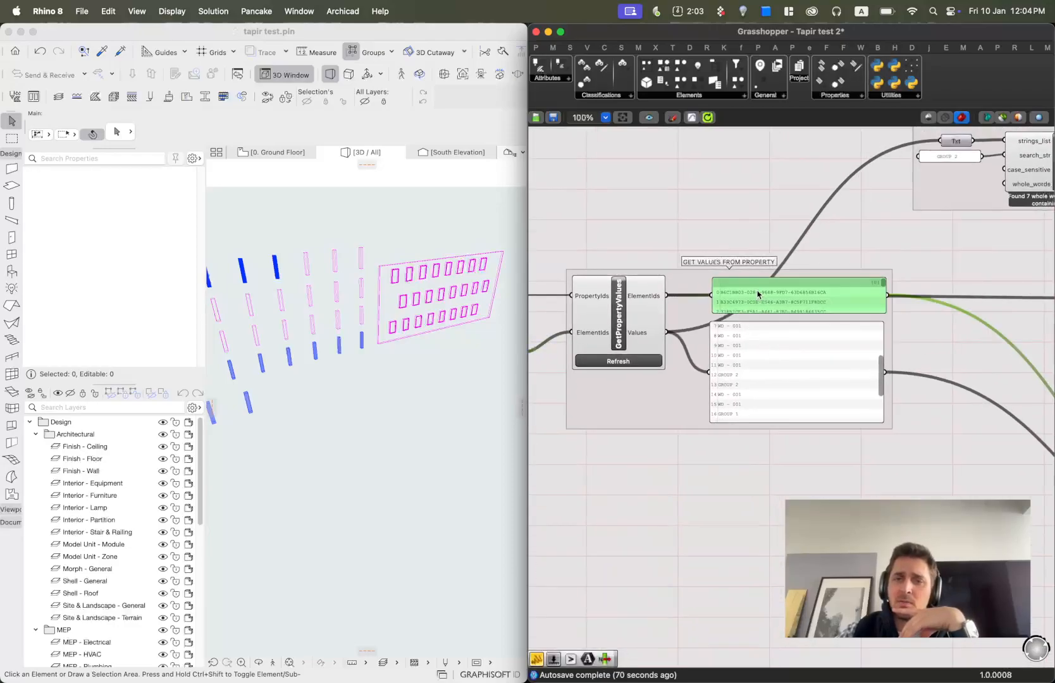
pyautogui.moveTo(748, 298); pyautogui.dragTo(758, 288)
pyautogui.moveTo(769, 382); pyautogui.dragTo(775, 377)
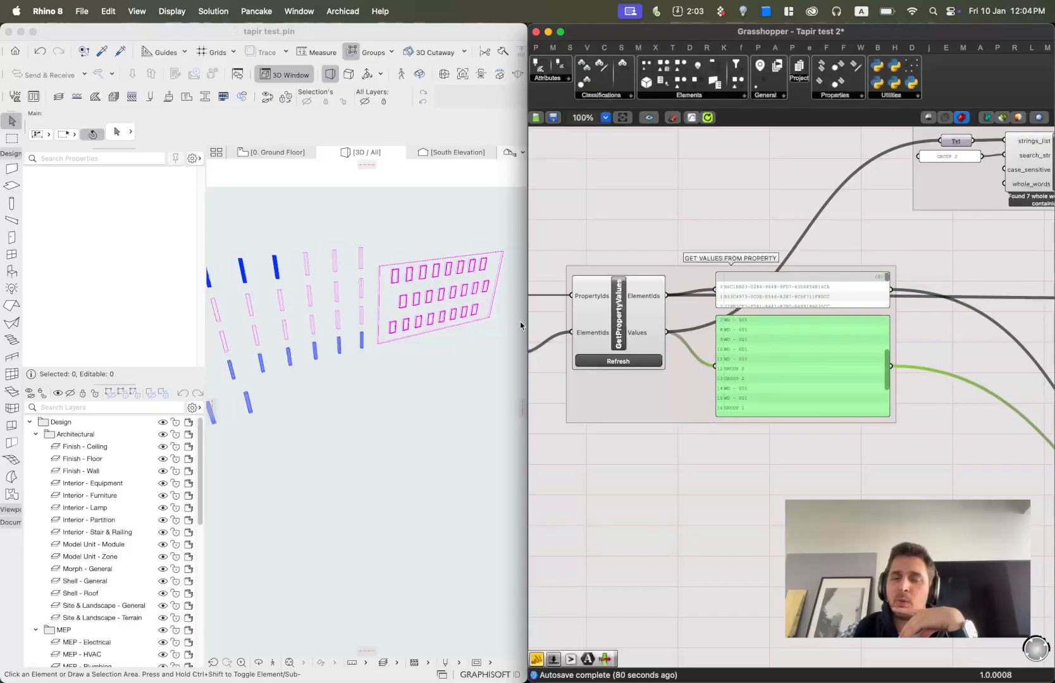
pyautogui.click(826, 484)
# Zoom into the FIND RELATED COLUMN PROPERTIES group to read the Filter Contains search for GROUP 2.
pyautogui.scroll(-5, 745, 405)
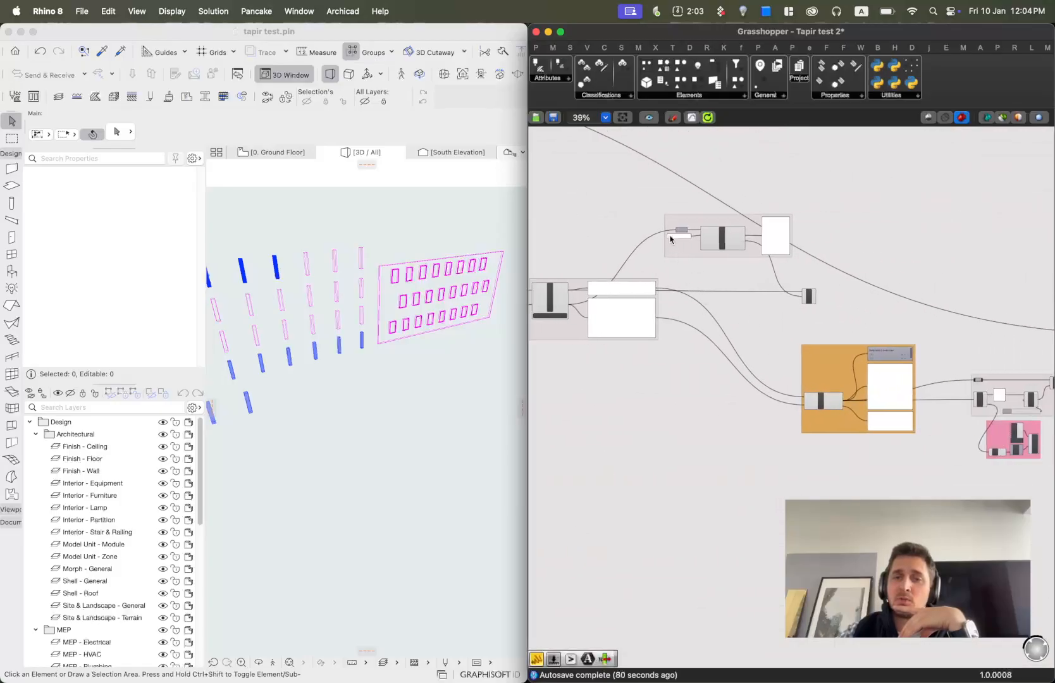
pyautogui.scroll(5, 669, 240)
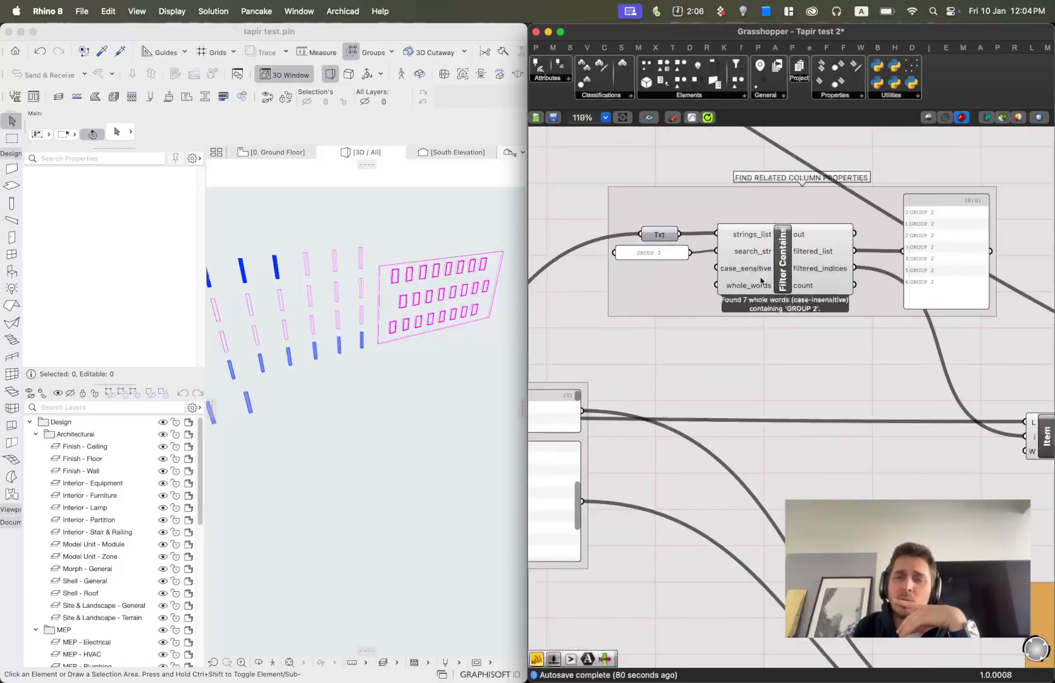
pyautogui.click(788, 259)
pyautogui.click(780, 351)
pyautogui.scroll(2, 666, 262)
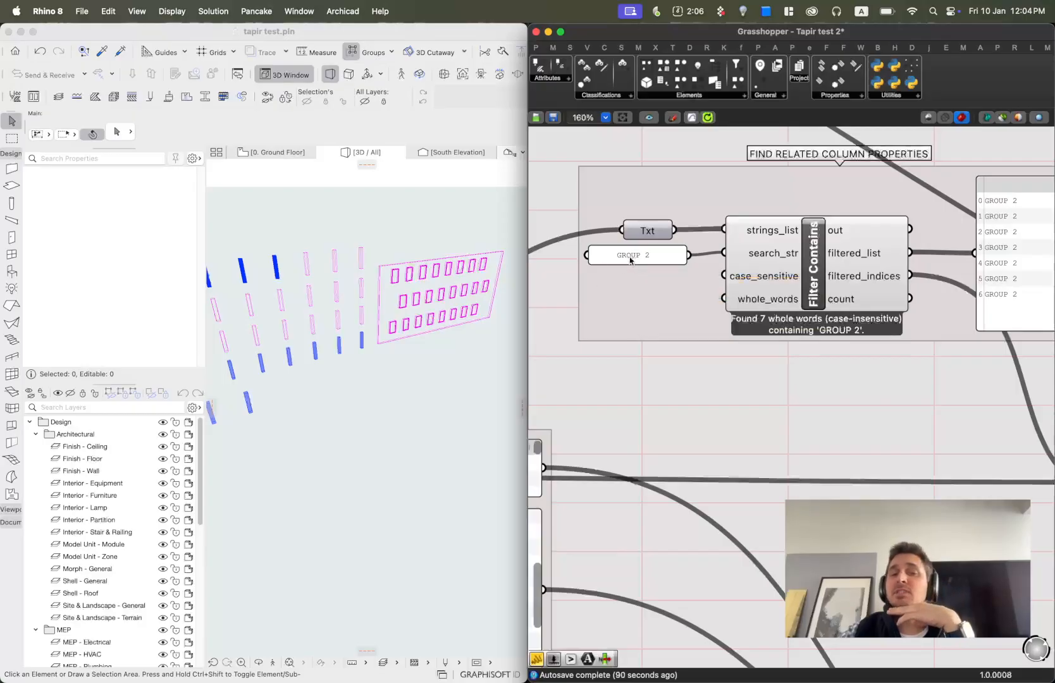
pyautogui.scroll(-3, 648, 251)
# Trace the wire from the property Values panel into the Filter Contains strings_list input.
pyautogui.moveTo(653, 254); pyautogui.dragTo(887, 226, button='right')
pyautogui.moveTo(613, 410); pyautogui.dragTo(718, 395, button='right')
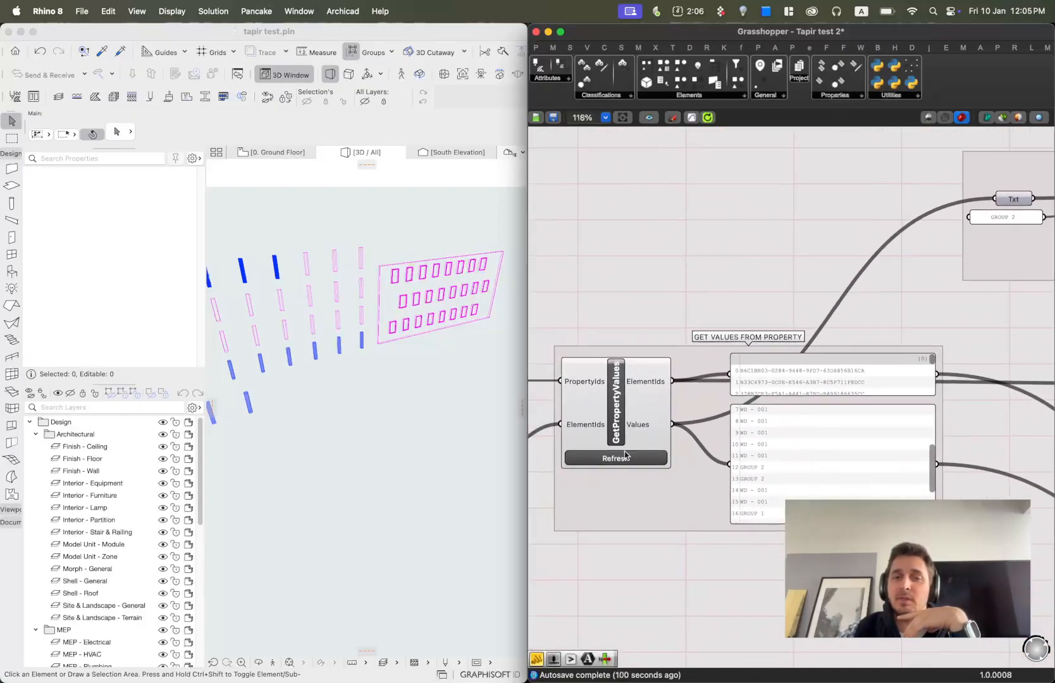
pyautogui.moveTo(642, 429)
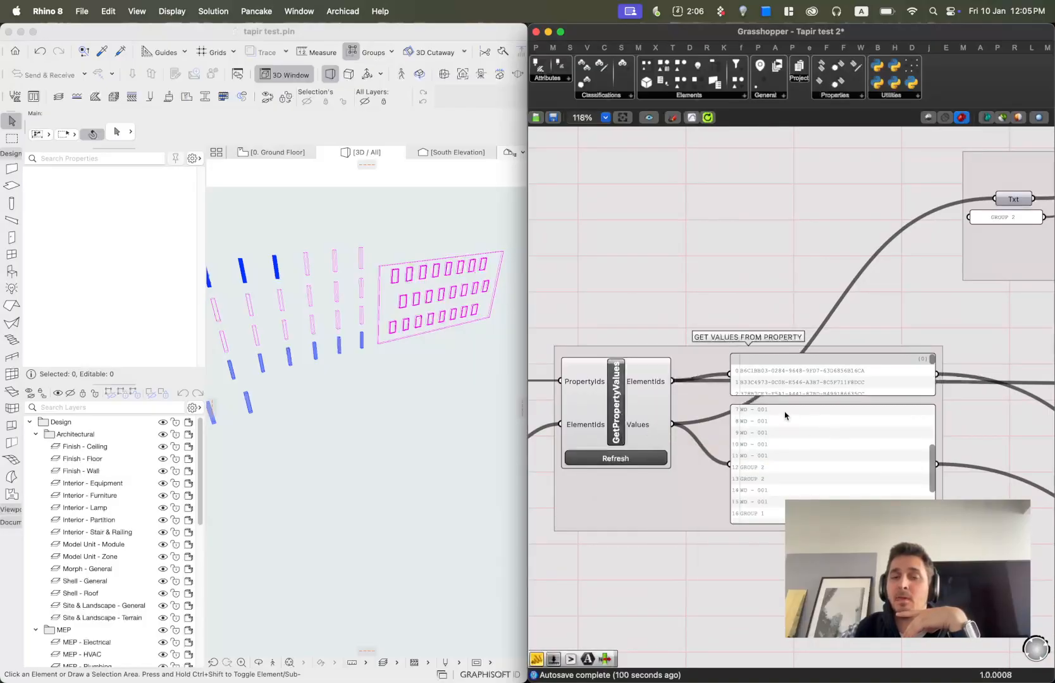
pyautogui.moveTo(955, 265); pyautogui.dragTo(725, 339, button='right')
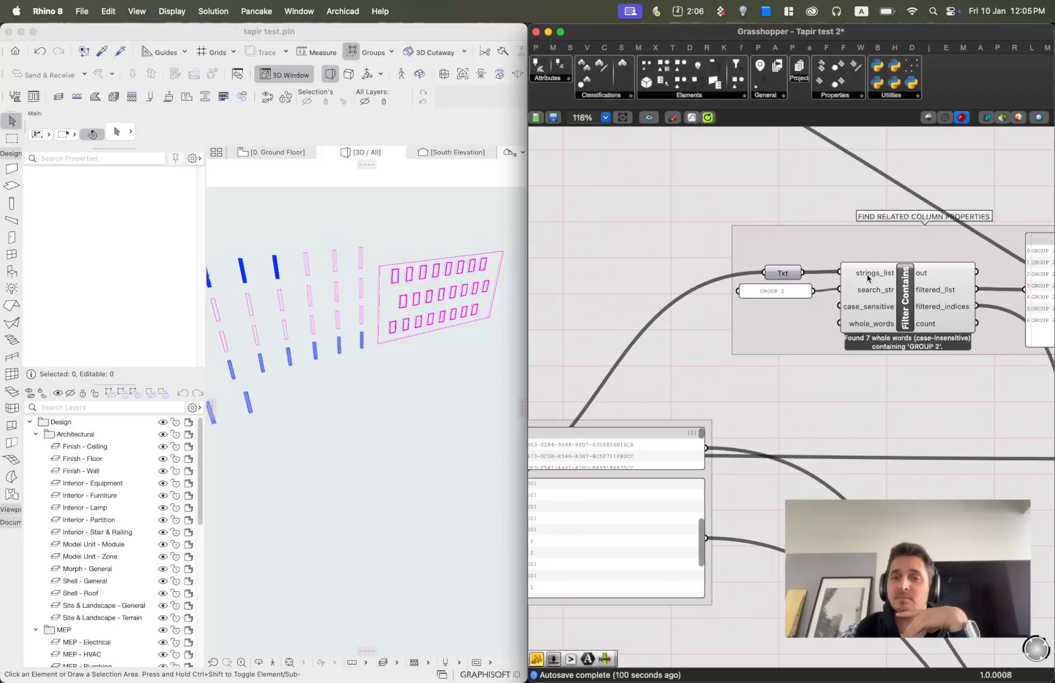
pyautogui.scroll(1, 781, 295)
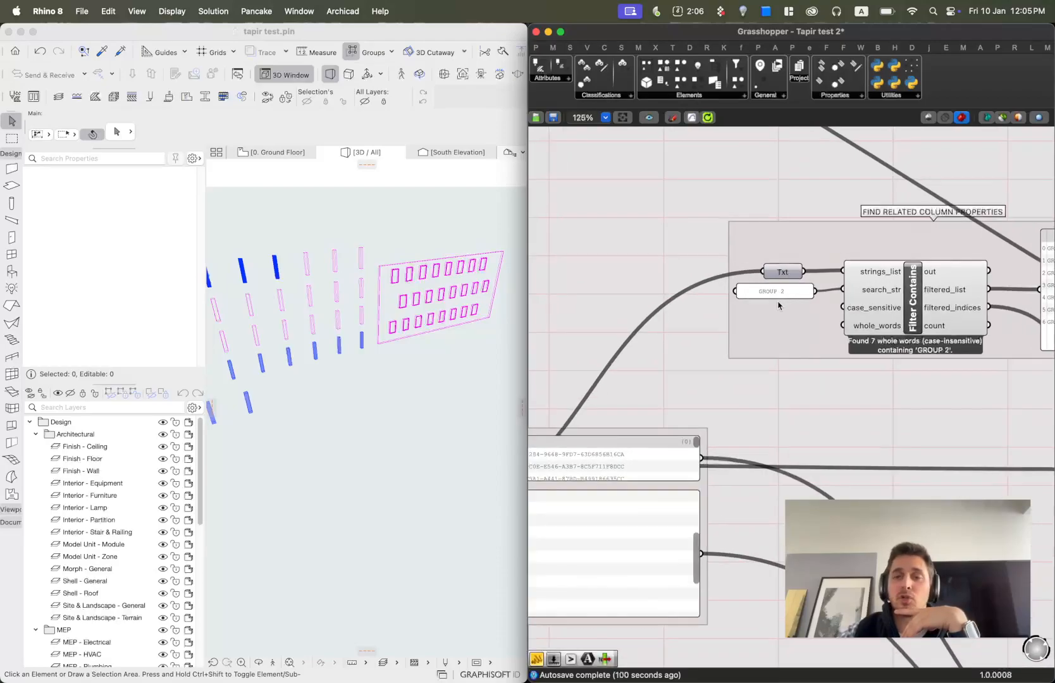
pyautogui.moveTo(945, 306); pyautogui.dragTo(869, 308, button='right')
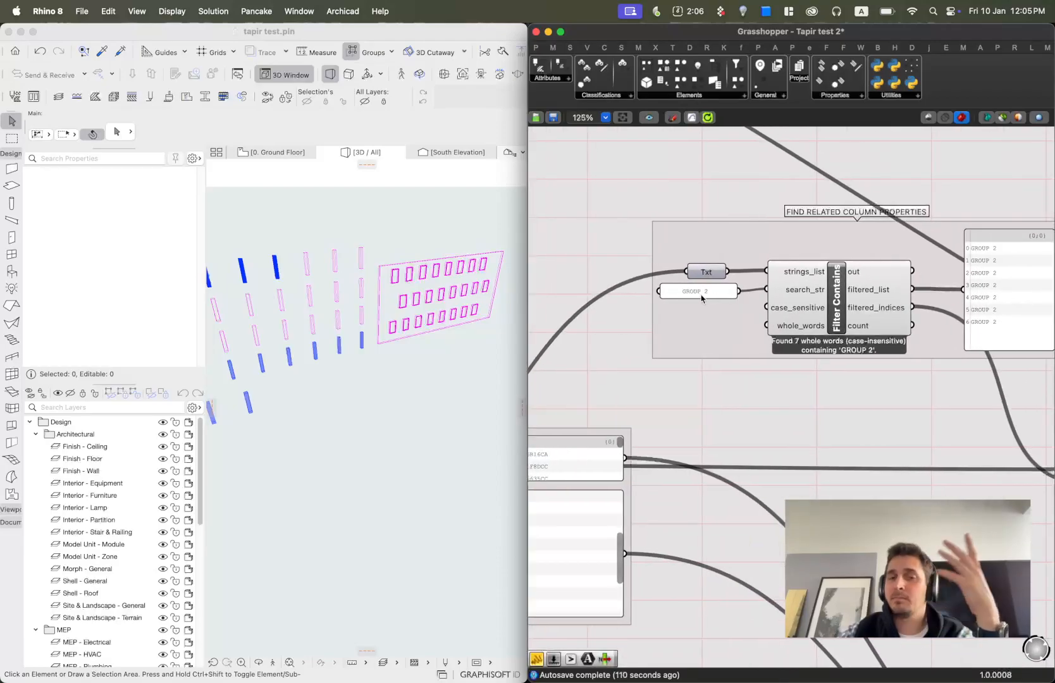
# Select the filtered_list panel and the List Item component to highlight their connections.
pyautogui.hscroll(6, 795, 291)
pyautogui.click(802, 286)
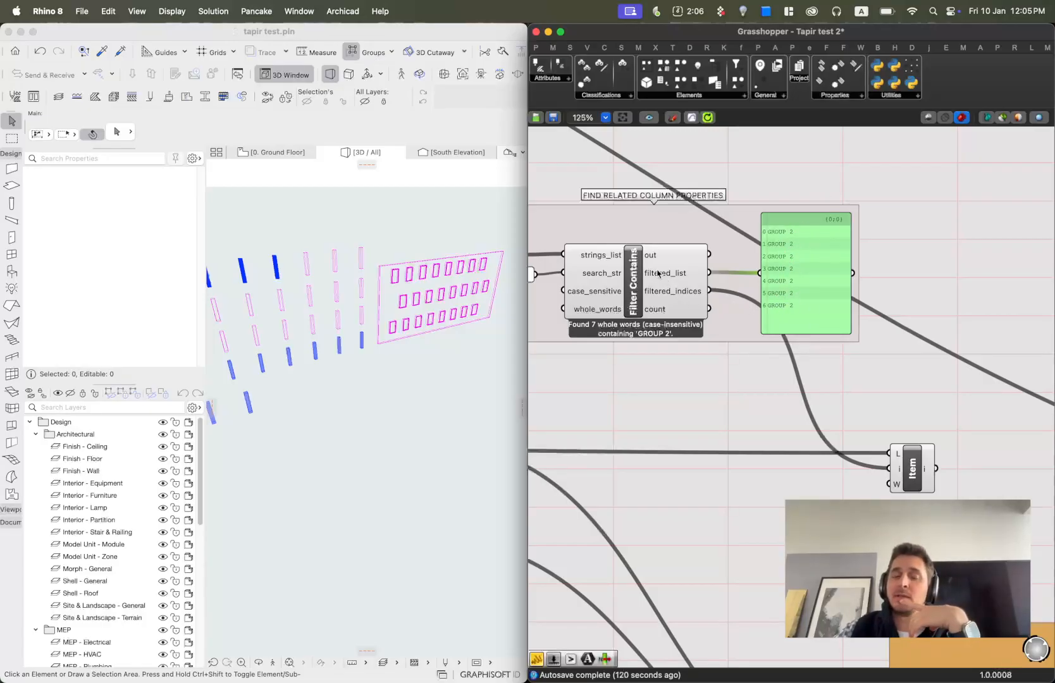
pyautogui.moveTo(664, 298)
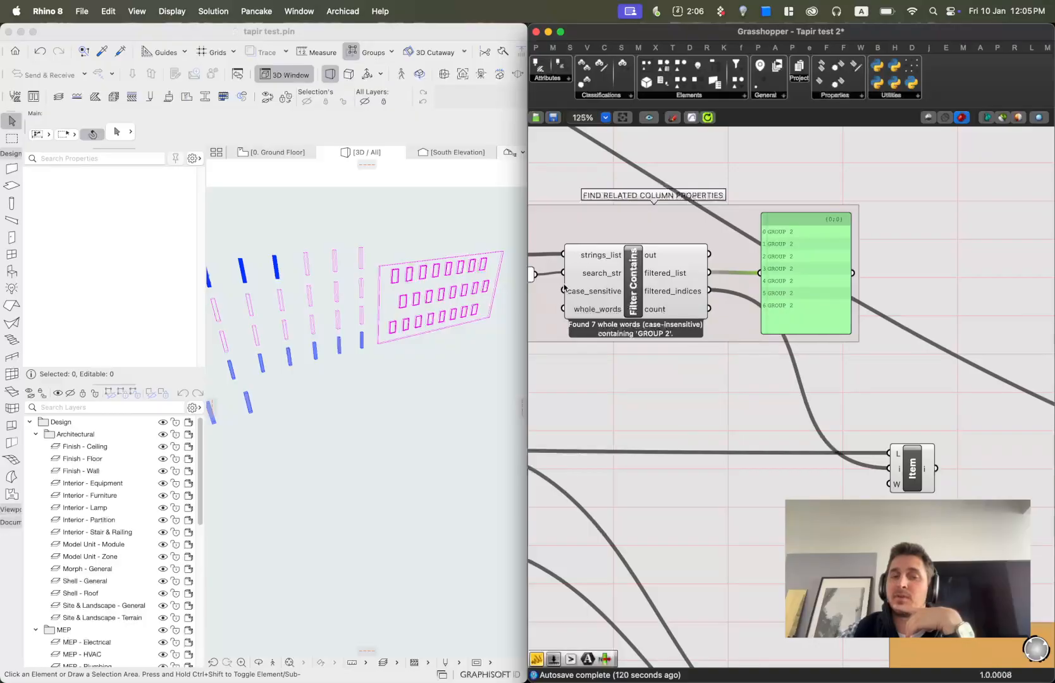
pyautogui.click(912, 471)
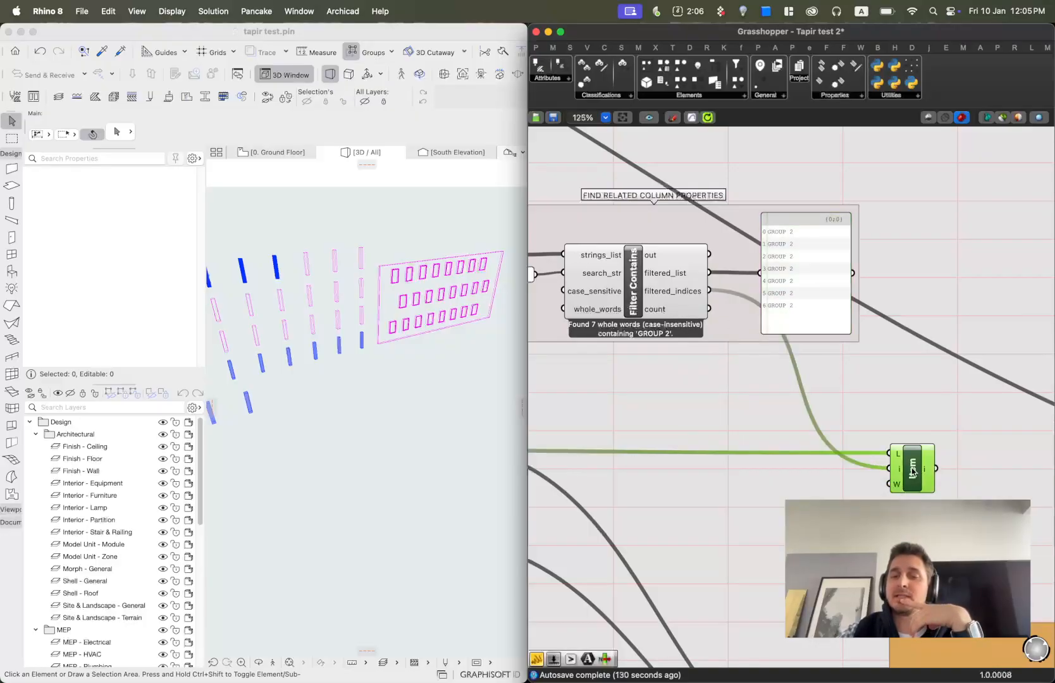
# Follow the filtered_indices and element ID wires into the List Item component.
pyautogui.scroll(-5, 870, 467)
pyautogui.moveTo(723, 469); pyautogui.dragTo(720, 416, button='right')
pyautogui.scroll(4, 624, 419)
pyautogui.moveTo(557, 409); pyautogui.dragTo(702, 389, button='right')
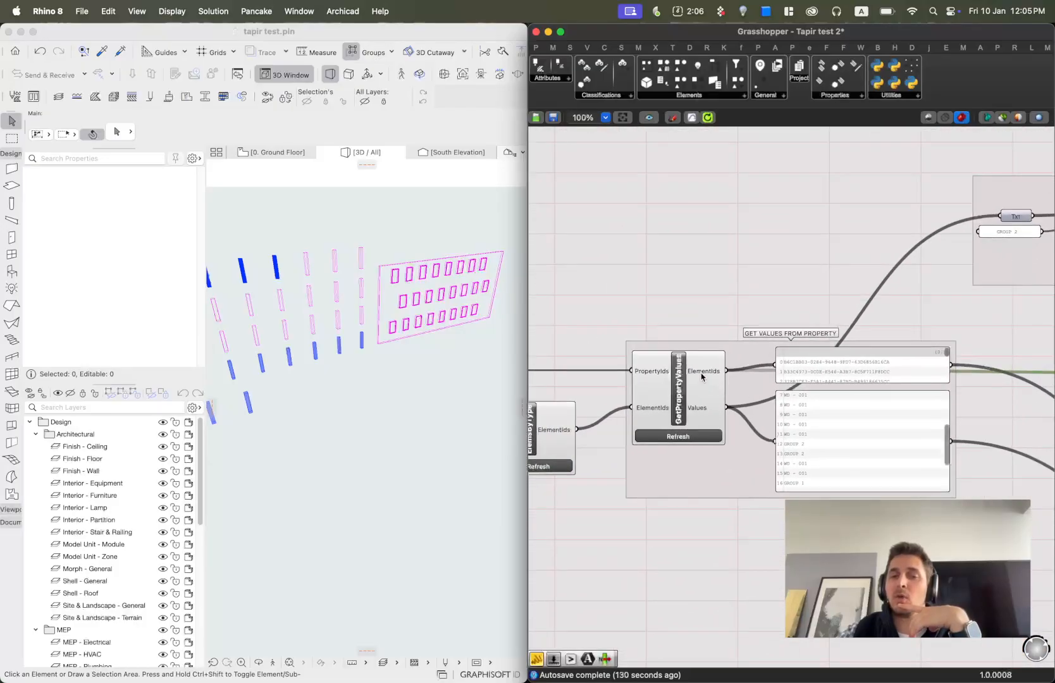
pyautogui.moveTo(1024, 372); pyautogui.dragTo(596, 385, button='right')
pyautogui.scroll(2, 870, 395)
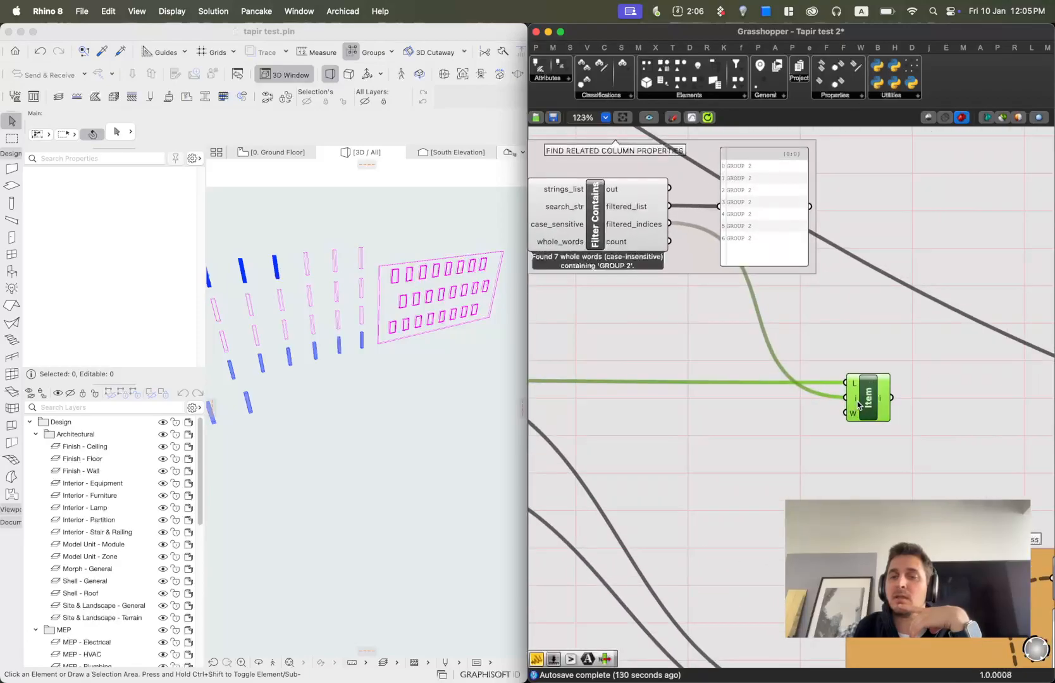
pyautogui.moveTo(628, 235); pyautogui.dragTo(769, 234, button='right')
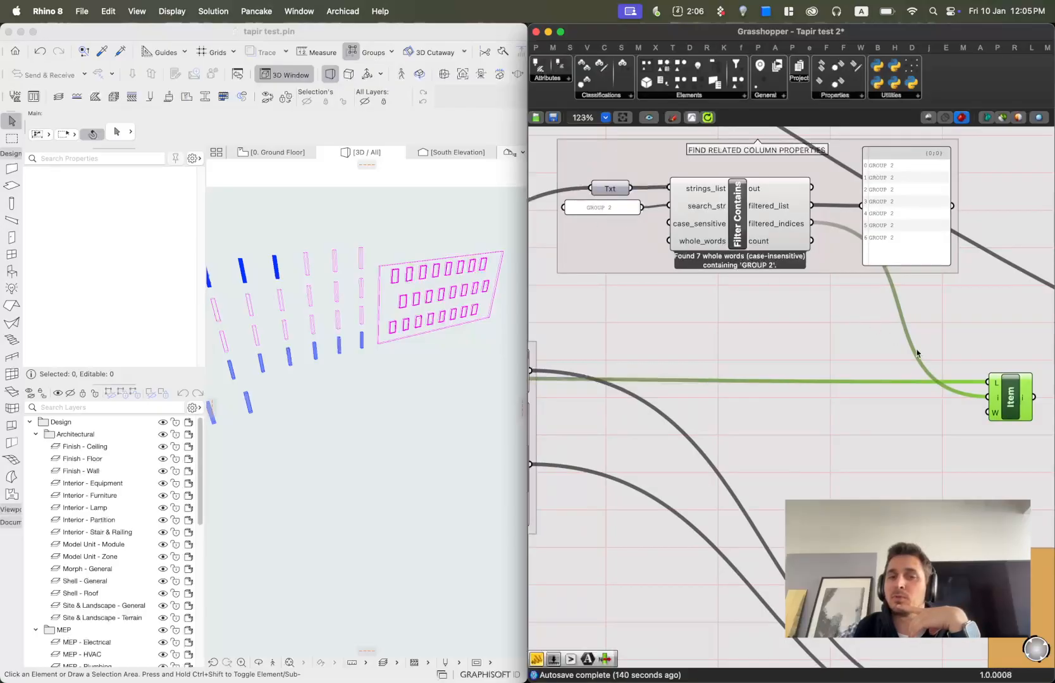
pyautogui.scroll(-5, 917, 353)
pyautogui.moveTo(852, 309); pyautogui.dragTo(635, 310, button='right')
pyautogui.scroll(4, 671, 327)
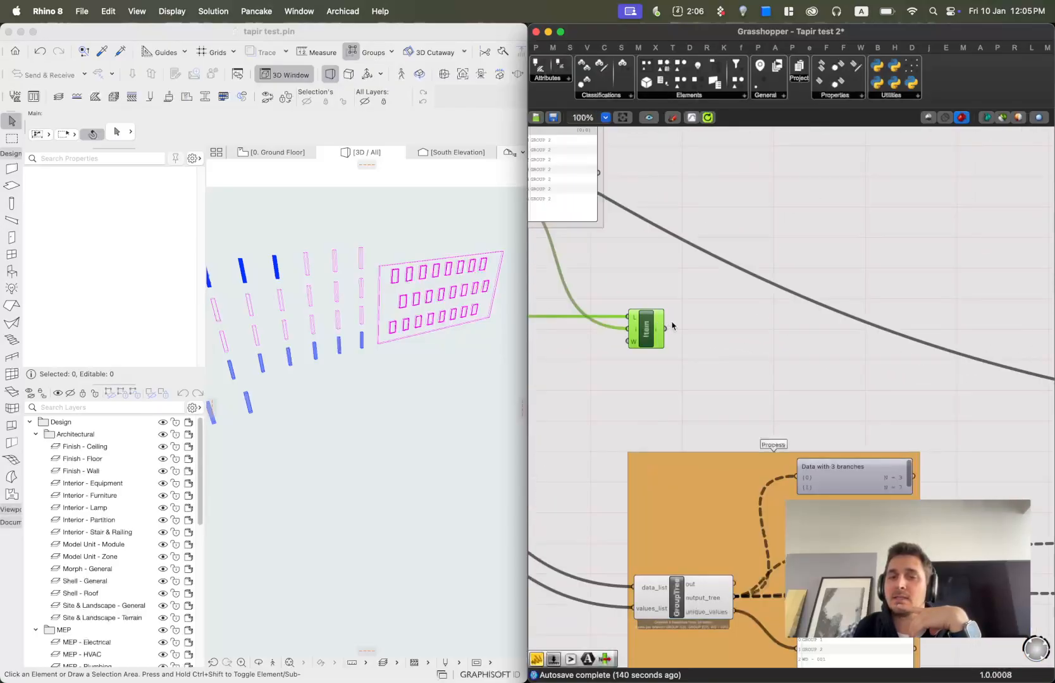
# Follow the List Item output wire to the highlight group at the end of the definition.
pyautogui.scroll(-3, 637, 288)
pyautogui.moveTo(653, 311); pyautogui.dragTo(884, 364)
pyautogui.scroll(3, 1000, 447)
pyautogui.scroll(-5, 728, 380)
pyautogui.scroll(3, 869, 364)
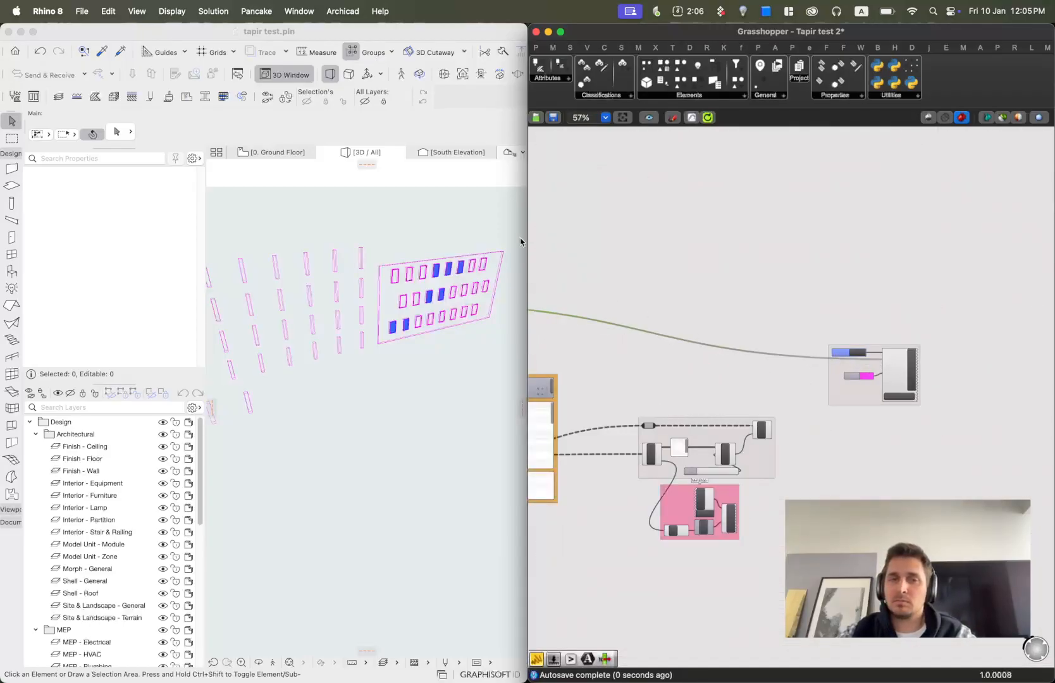
# Zoom the Archicad 3D view onto the highlighted windows in the curtain wall panel.
pyautogui.click(444, 253)
pyautogui.scroll(10, 404, 272)
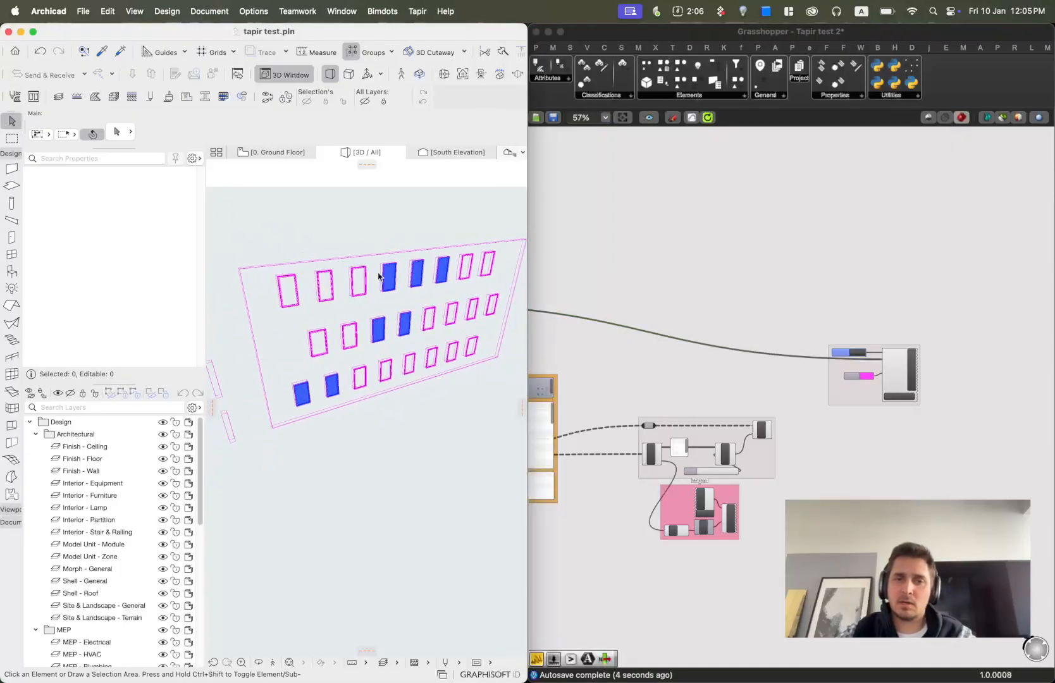
pyautogui.scroll(-3, 892, 389)
# Pan across the Grasshopper definition to review how the groups connect.
pyautogui.moveTo(974, 378); pyautogui.dragTo(684, 329)
pyautogui.click(805, 293)
pyautogui.moveTo(614, 302); pyautogui.dragTo(854, 278, button='right')
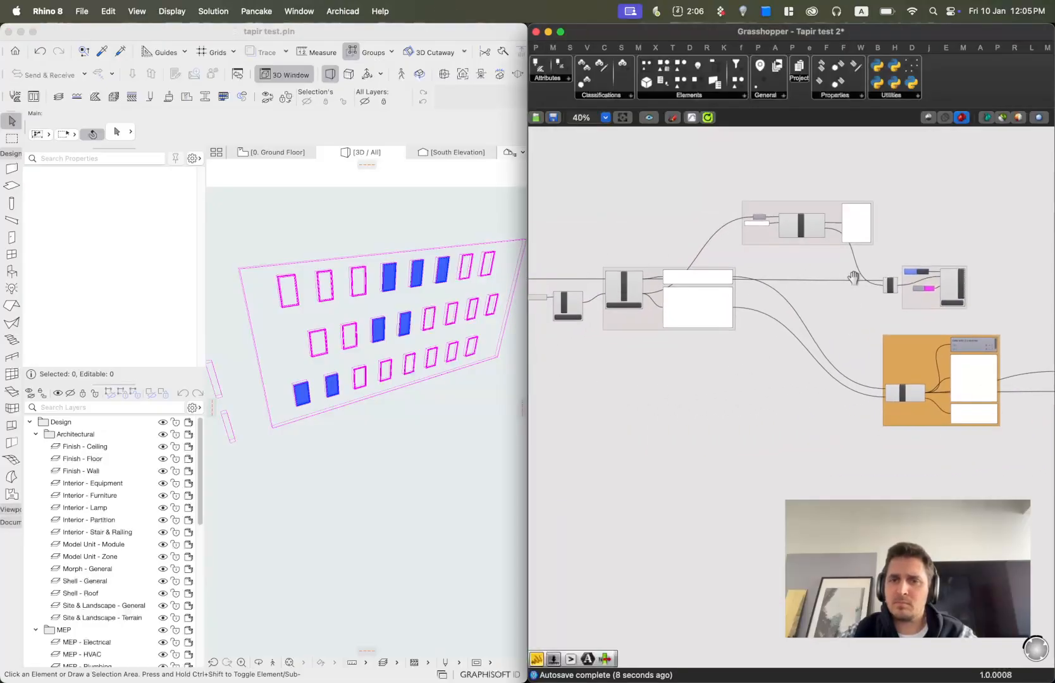
# Set the search string panel feeding Filter Contains to GROUP 1.
pyautogui.scroll(3, 746, 277)
pyautogui.scroll(8, 743, 187)
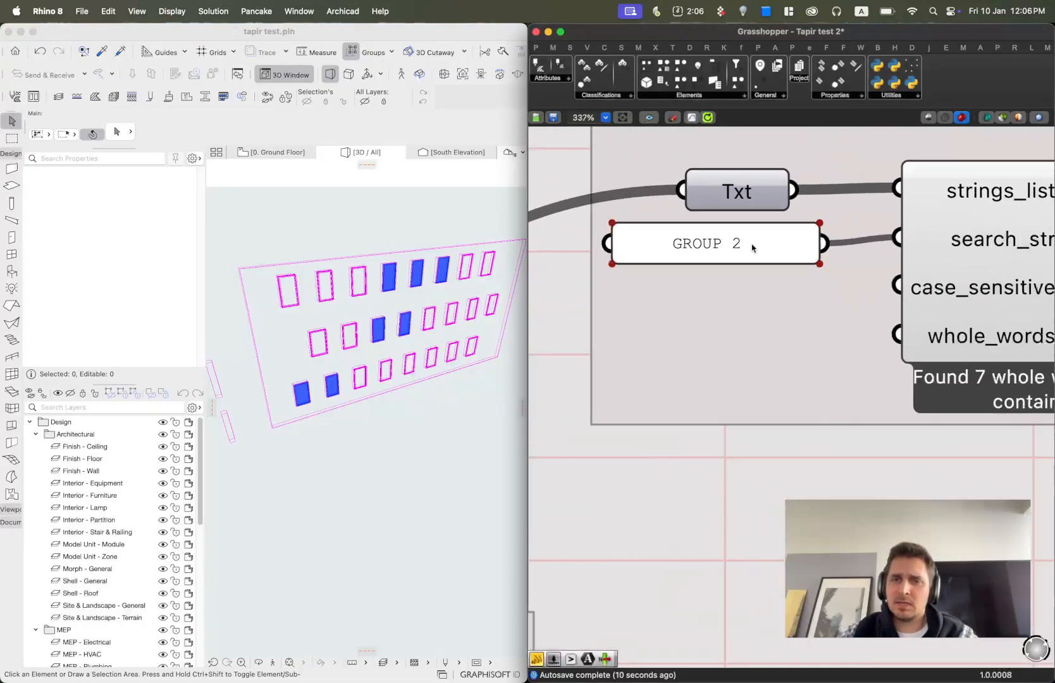
pyautogui.doubleClick(753, 243)
pyautogui.click(744, 205)
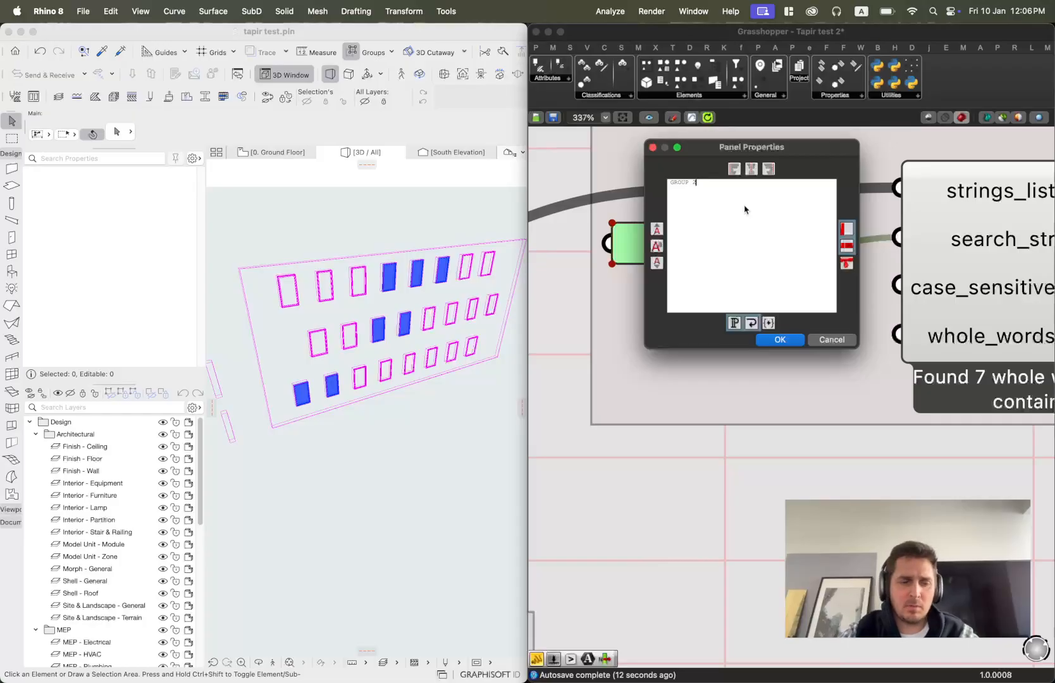
pyautogui.click(773, 340)
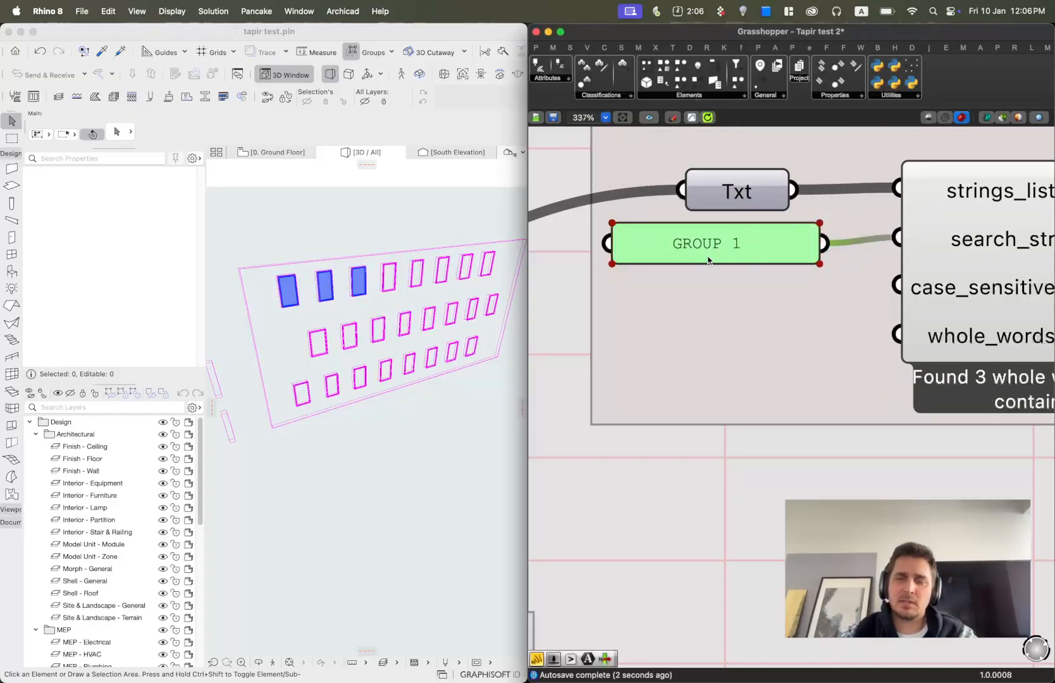
# Select three unhighlighted windows in the lower two rows and set their Element ID to GROUP 3.
pyautogui.click(476, 354)
pyautogui.click(471, 346)
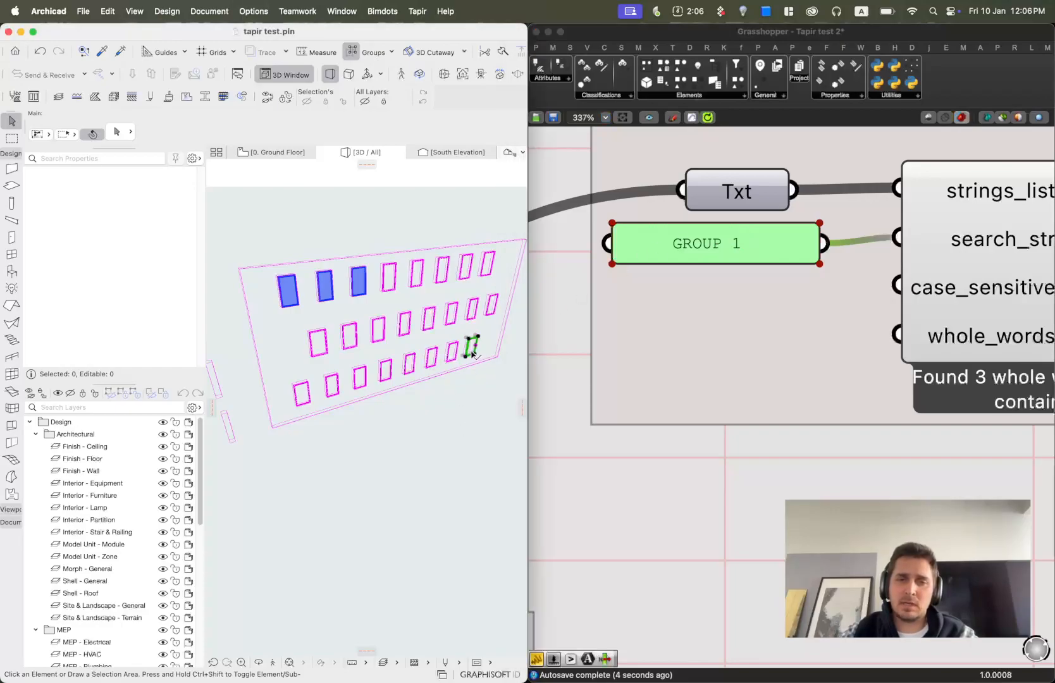
pyautogui.click(463, 359)
pyautogui.click(469, 358)
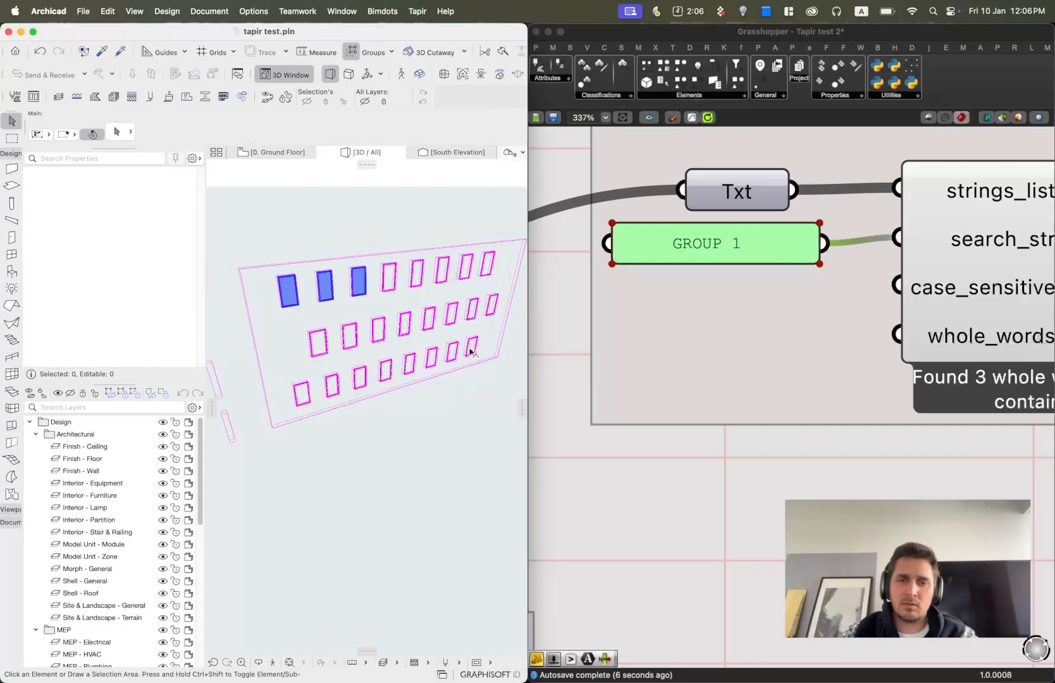
pyautogui.click(472, 350)
pyautogui.keyDown('shift'); pyautogui.click(493, 310); pyautogui.keyUp('shift')
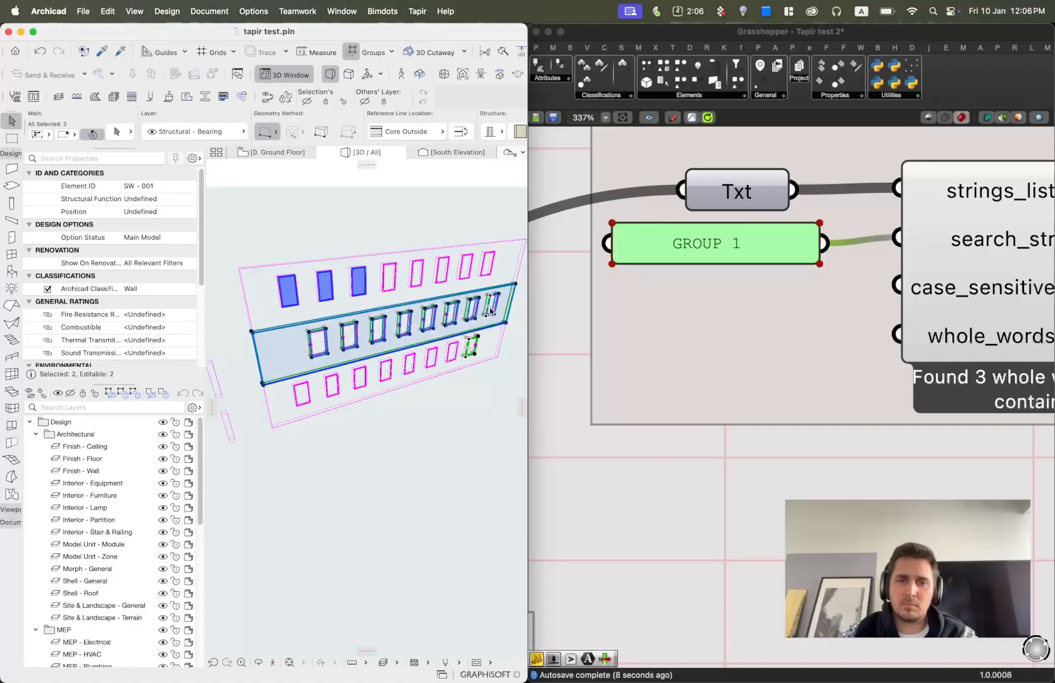
pyautogui.keyDown('shift'); pyautogui.click(493, 310); pyautogui.keyUp('shift')
pyautogui.keyDown('shift'); pyautogui.click(495, 312); pyautogui.keyUp('shift')
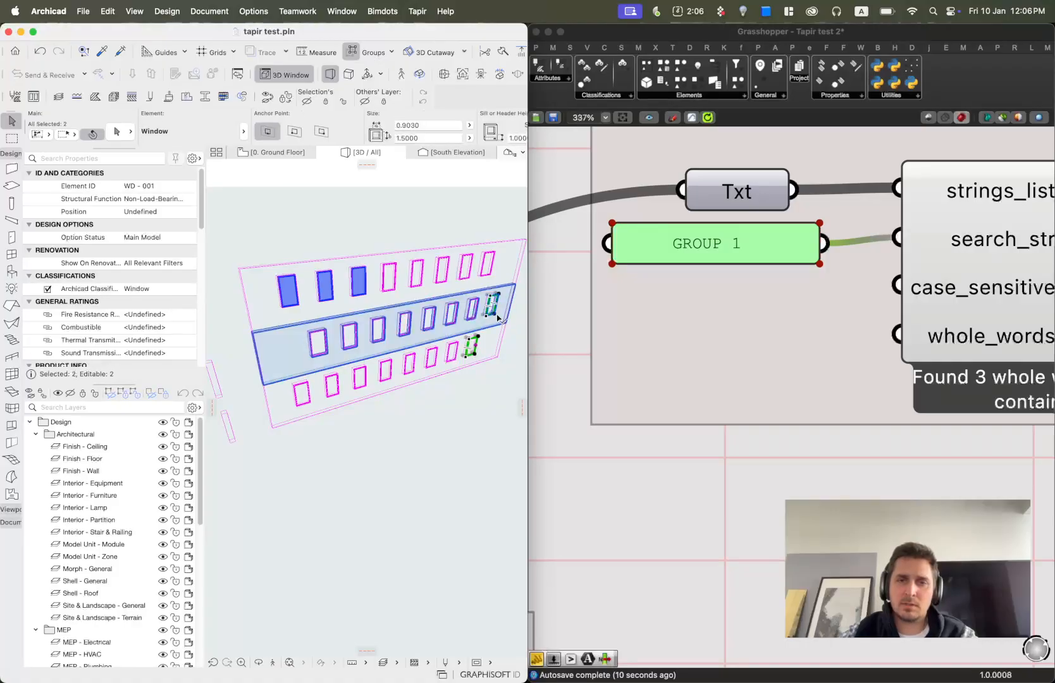
pyautogui.keyDown('shift'); pyautogui.click(431, 358); pyautogui.keyUp('shift')
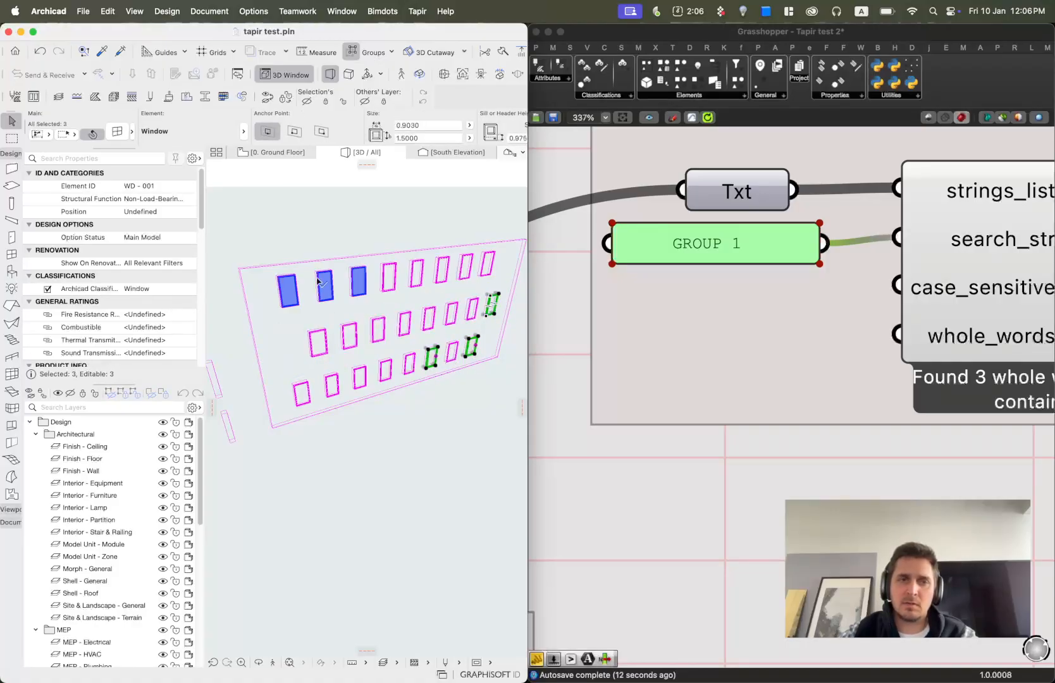
pyautogui.click(161, 190)
pyautogui.press('BackSpace')
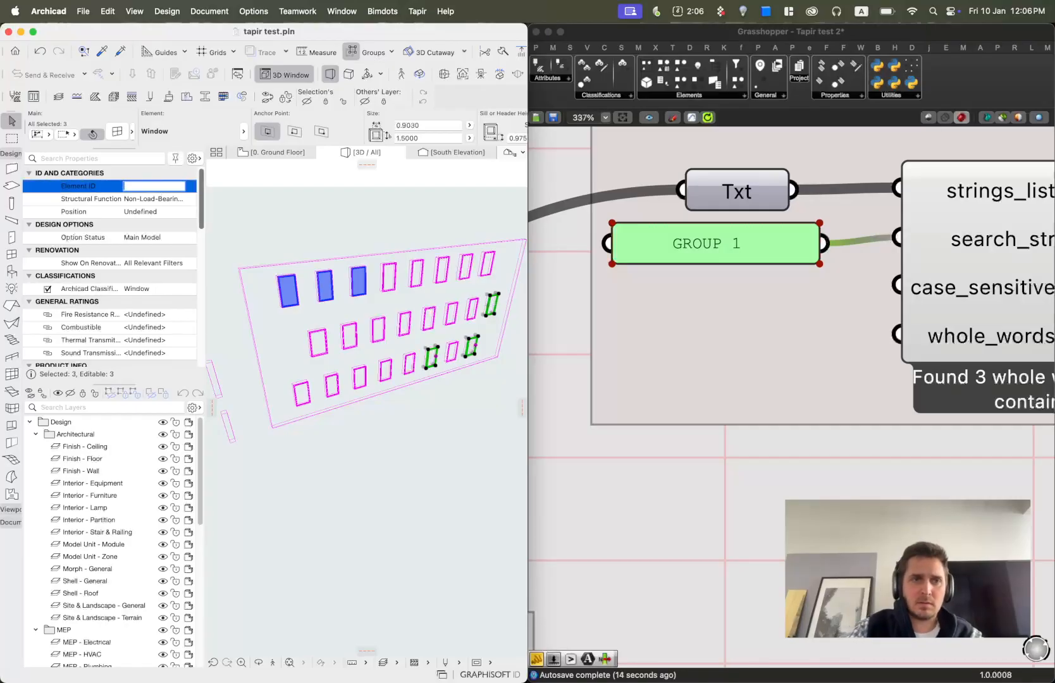
pyautogui.write('GROUP 3')
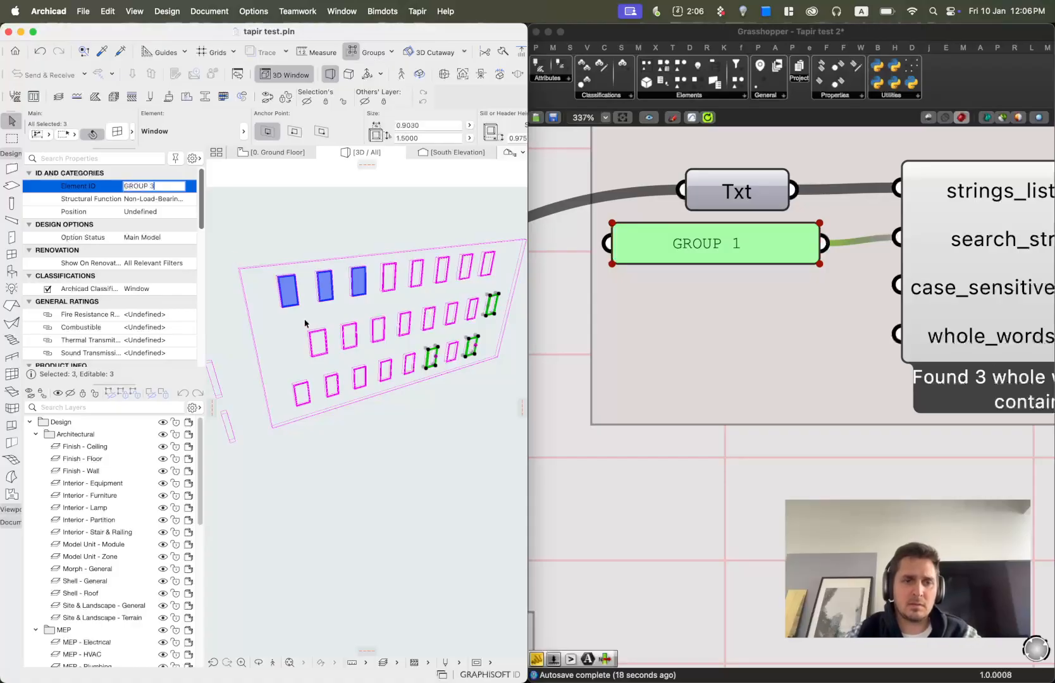
pyautogui.click(657, 561)
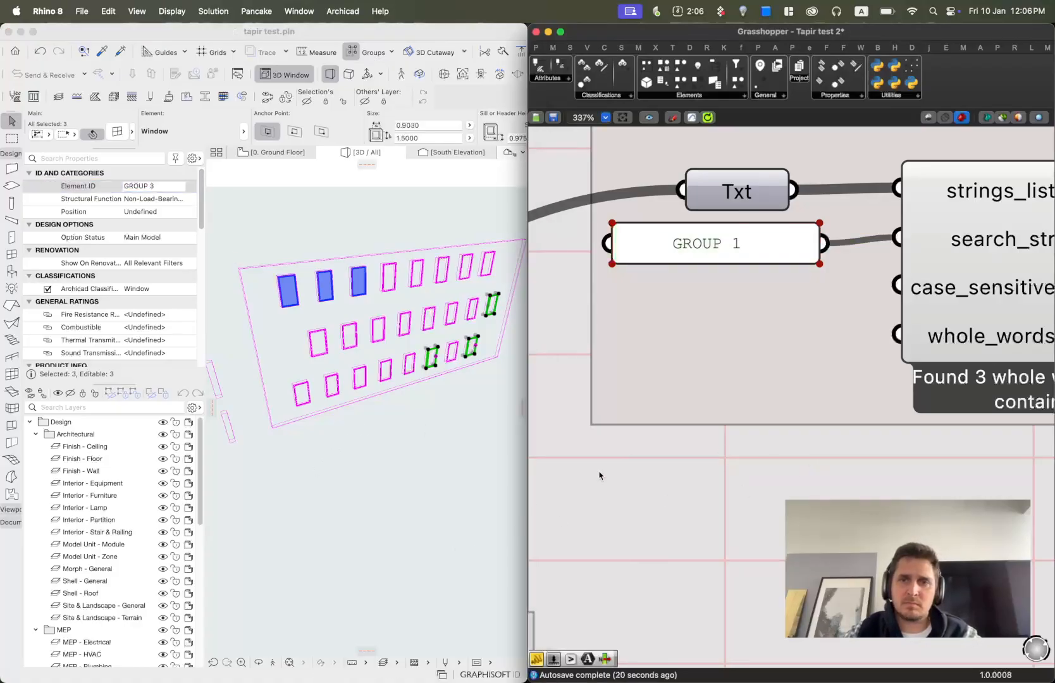
pyautogui.click(446, 480)
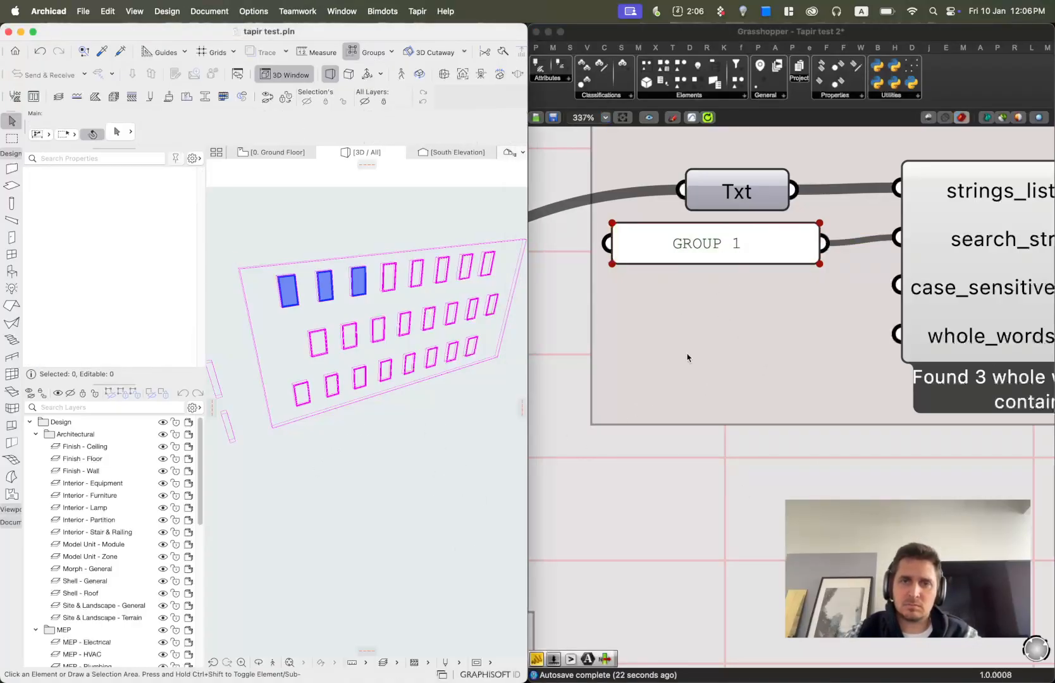
# Set the search string panel feeding Filter Contains to GROUP 3.
pyautogui.scroll(-2, 765, 279)
pyautogui.doubleClick(756, 255)
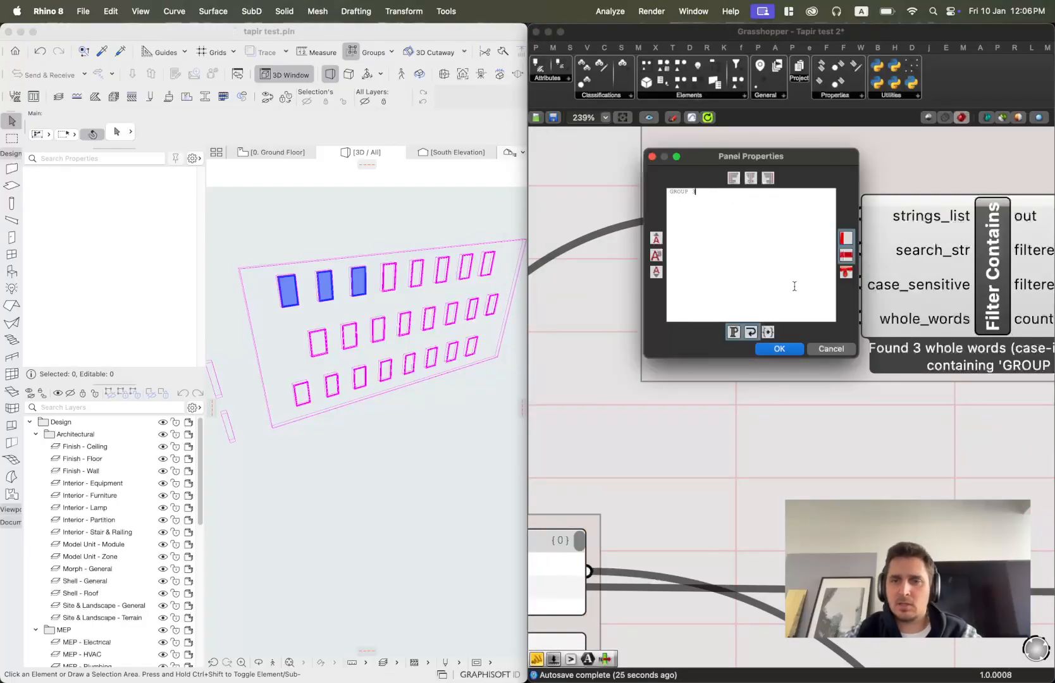
pyautogui.click(776, 348)
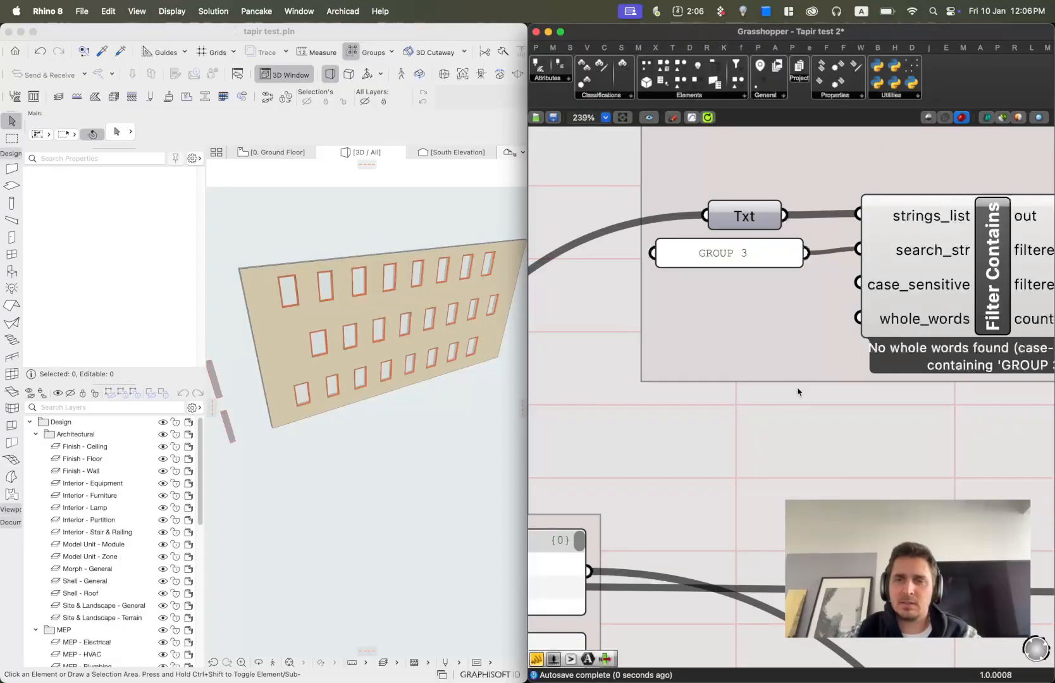
# Recompute the Grasshopper solution to refresh the window highlight.
pyautogui.scroll(-6, 808, 262)
pyautogui.moveTo(900, 297); pyautogui.dragTo(855, 318, button='right')
pyautogui.scroll(4, 855, 318)
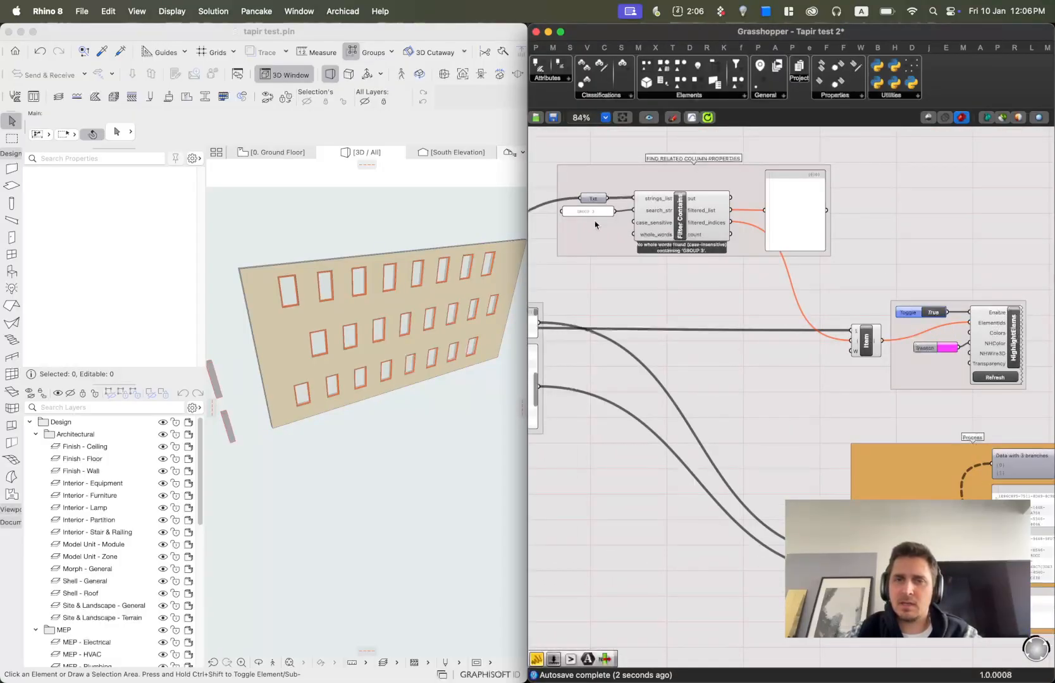
pyautogui.scroll(-4, 807, 228)
pyautogui.scroll(4, 677, 180)
pyautogui.rightClick(674, 168)
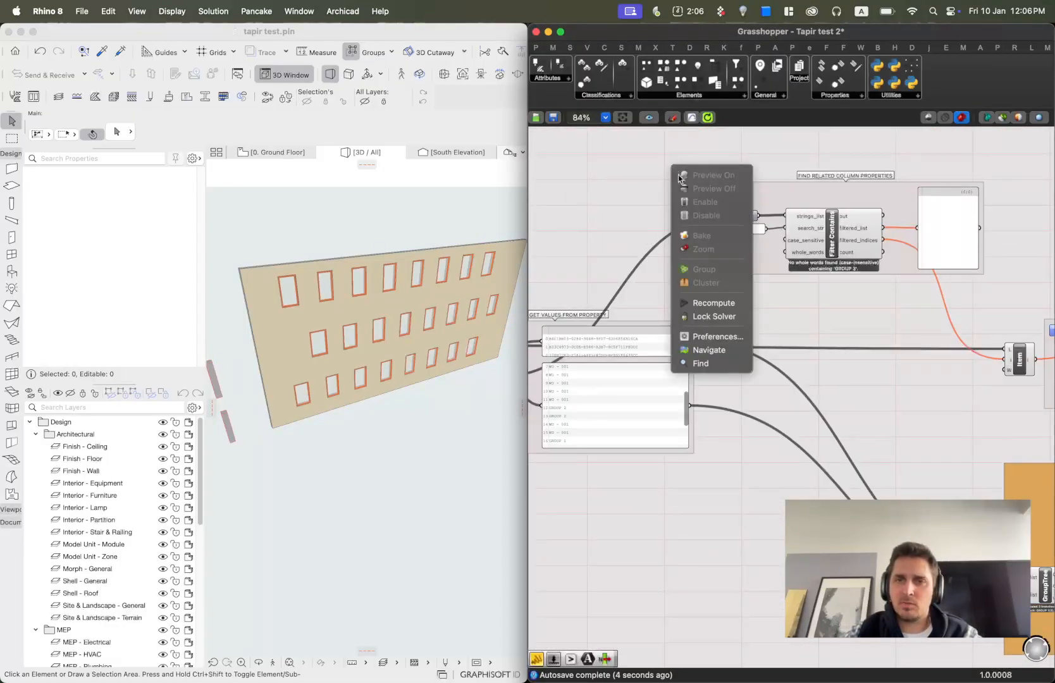
pyautogui.click(714, 303)
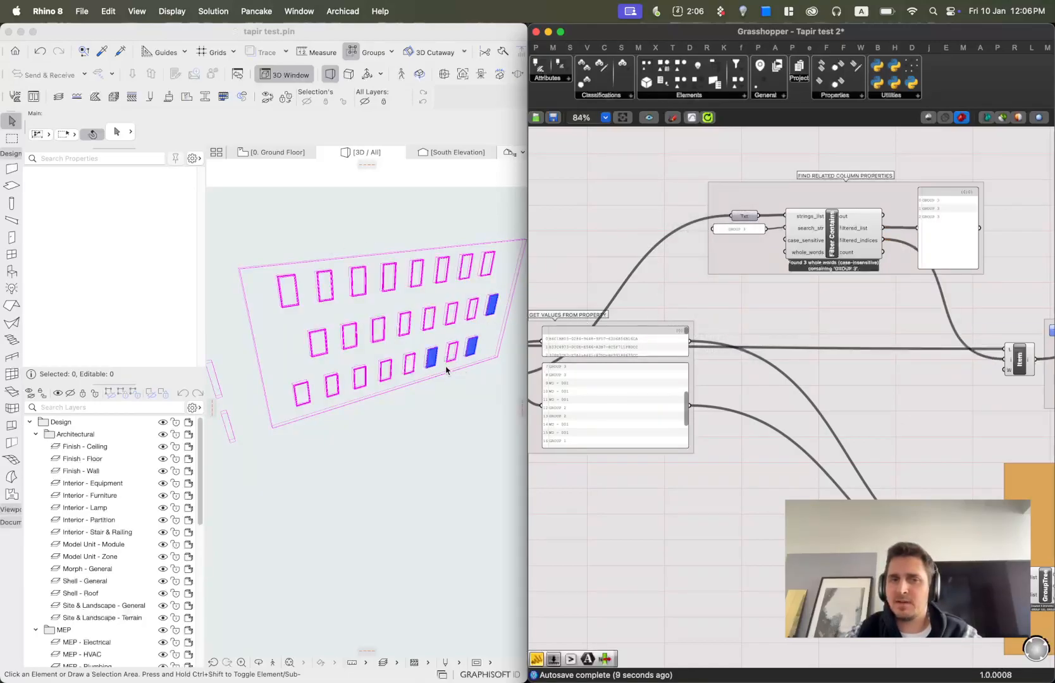
# Pan and zoom across the definition to review the Filter Contains results and the connected groups.
pyautogui.moveTo(955, 292); pyautogui.dragTo(783, 270, button='right')
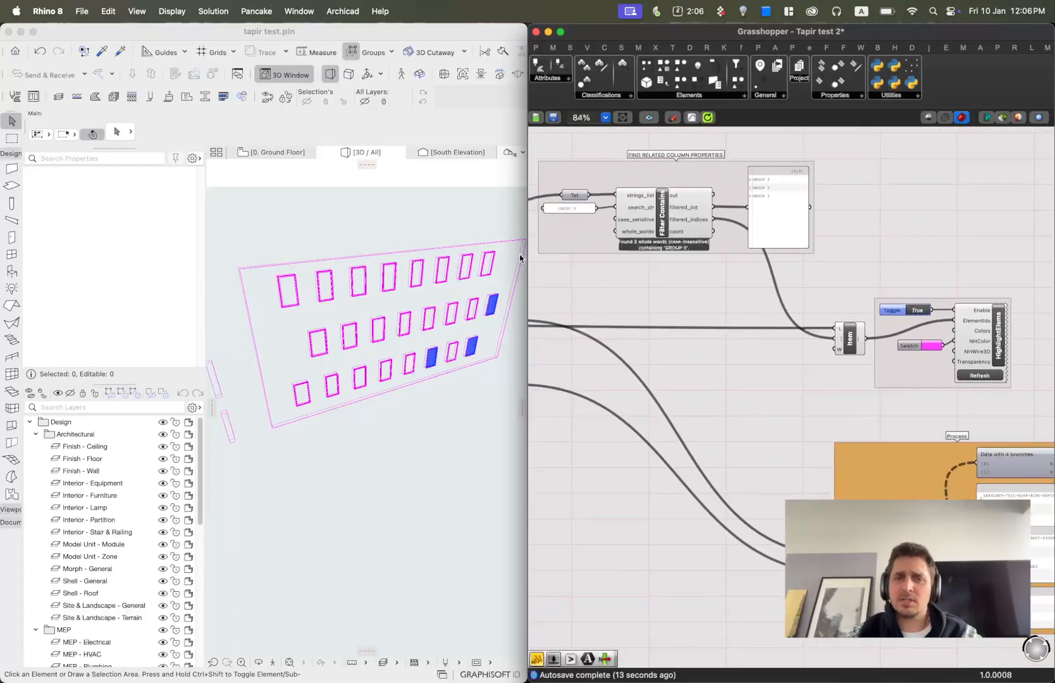
pyautogui.scroll(3, 592, 202)
pyautogui.moveTo(670, 253); pyautogui.dragTo(738, 276, button='right')
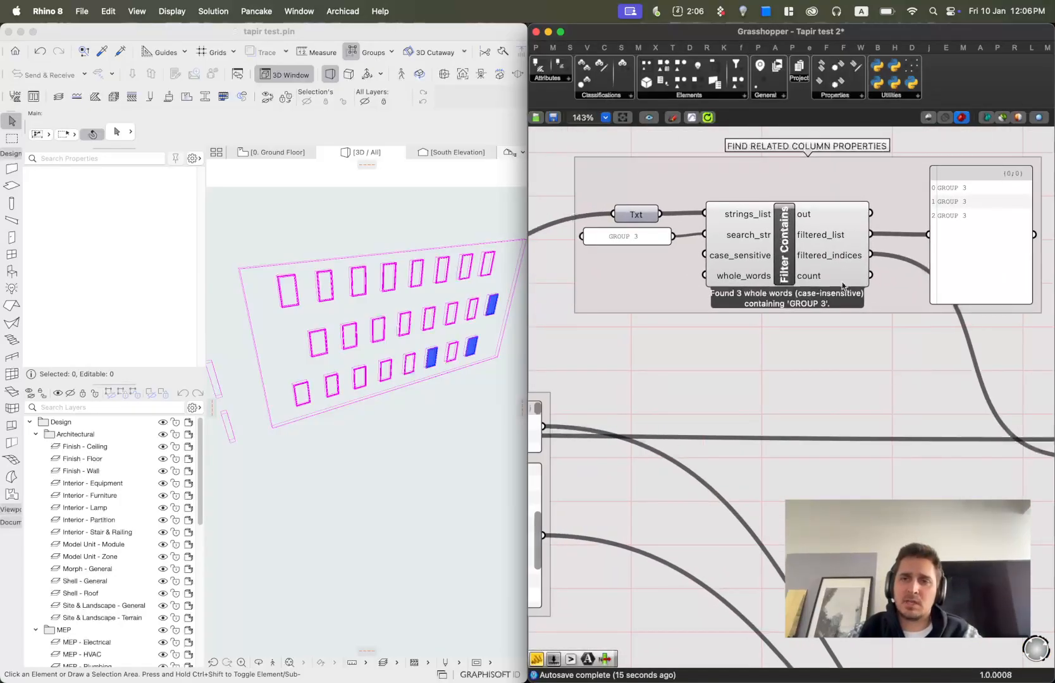
pyautogui.scroll(-6, 740, 286)
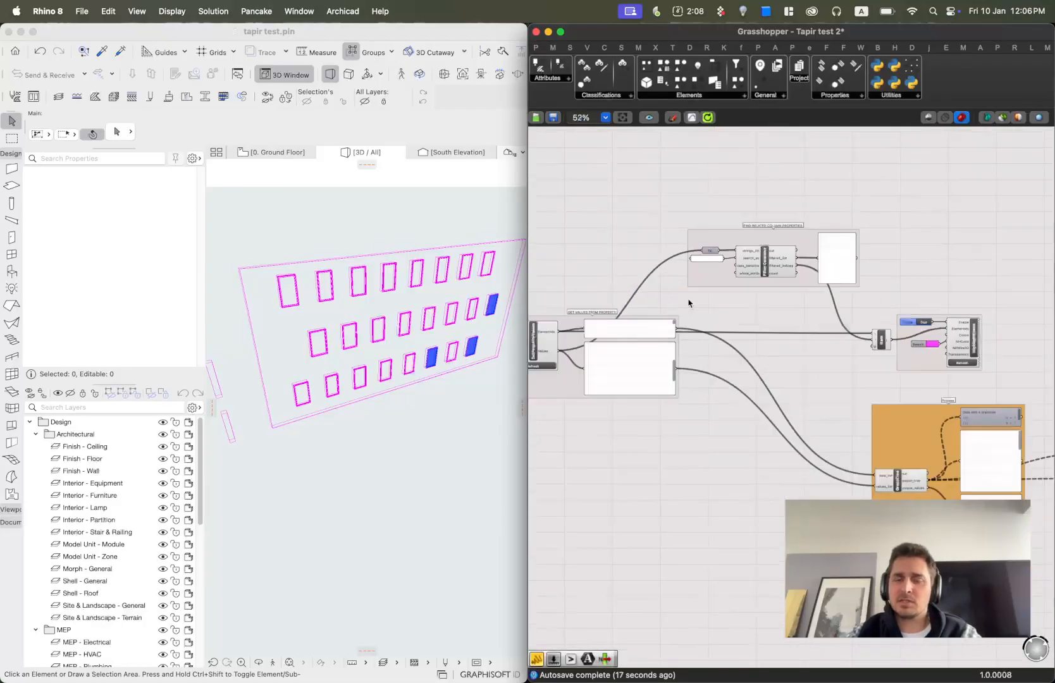
pyautogui.moveTo(731, 287); pyautogui.dragTo(768, 289, button='right')
pyautogui.scroll(4, 721, 310)
pyautogui.moveTo(650, 327); pyautogui.dragTo(728, 339, button='right')
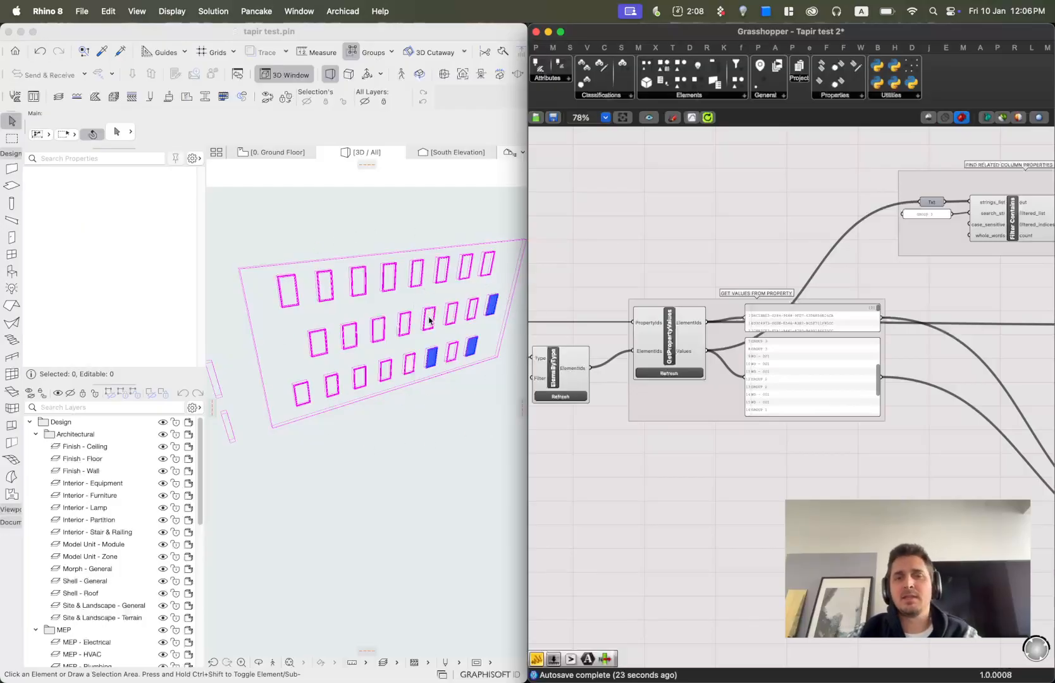
pyautogui.scroll(-4, 922, 218)
pyautogui.moveTo(961, 244); pyautogui.dragTo(687, 259, button='right')
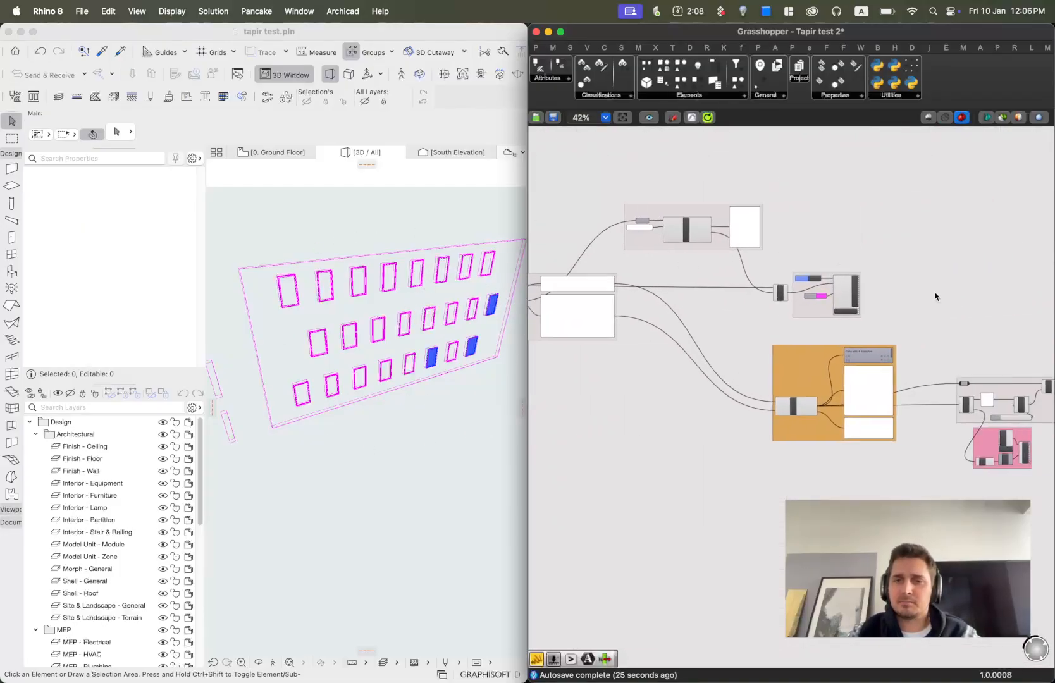
pyautogui.scroll(4, 823, 275)
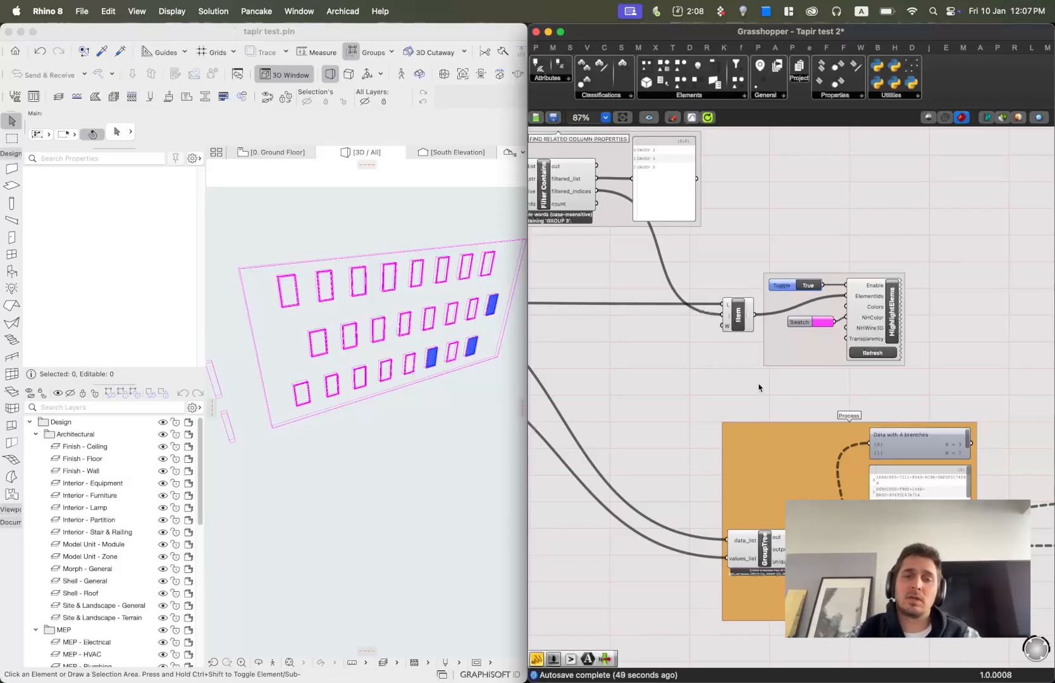
# Examine the GroupTree component and its branch output panels inside the Process group.
pyautogui.scroll(-5, 878, 396)
pyautogui.moveTo(899, 436); pyautogui.dragTo(833, 441, button='right')
pyautogui.scroll(5, 833, 454)
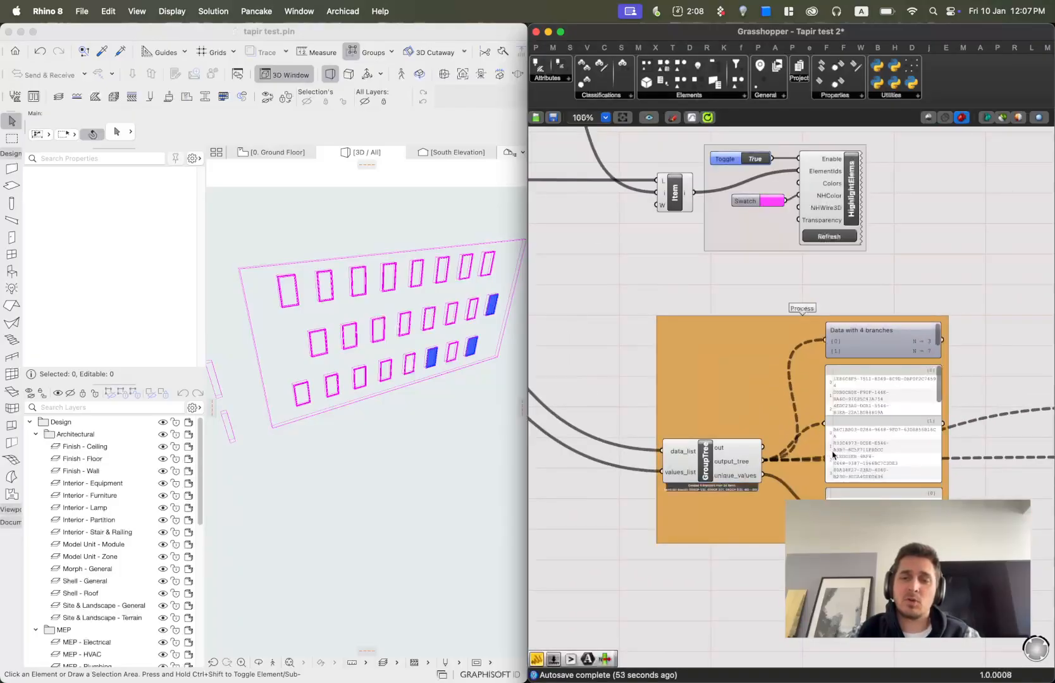
pyautogui.scroll(2, 717, 486)
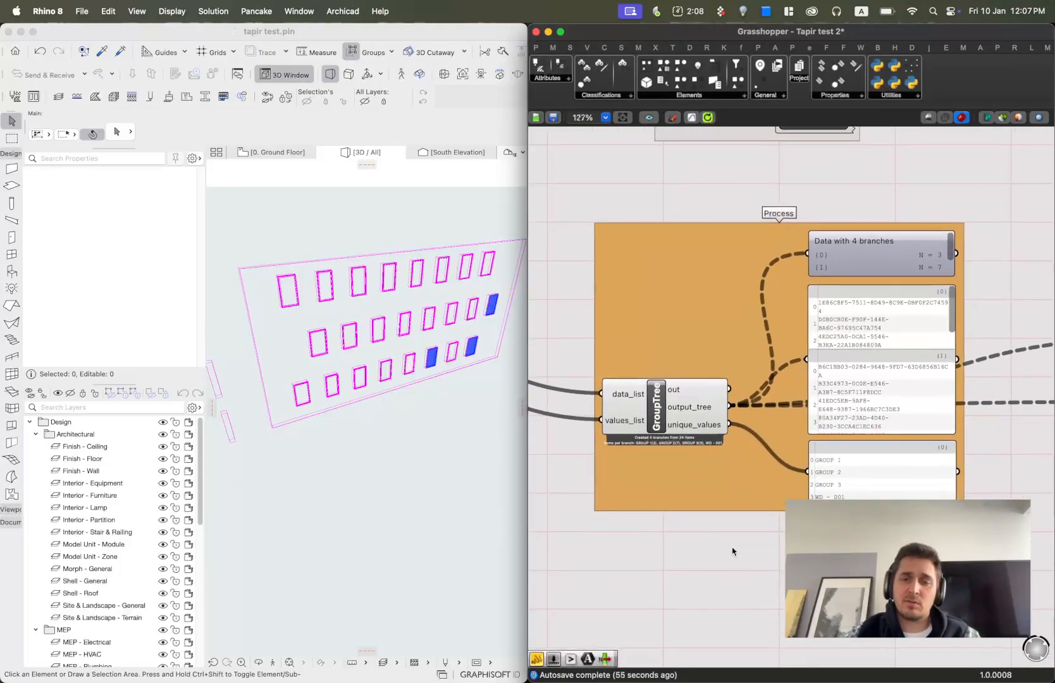
pyautogui.click(659, 408)
pyautogui.moveTo(622, 398)
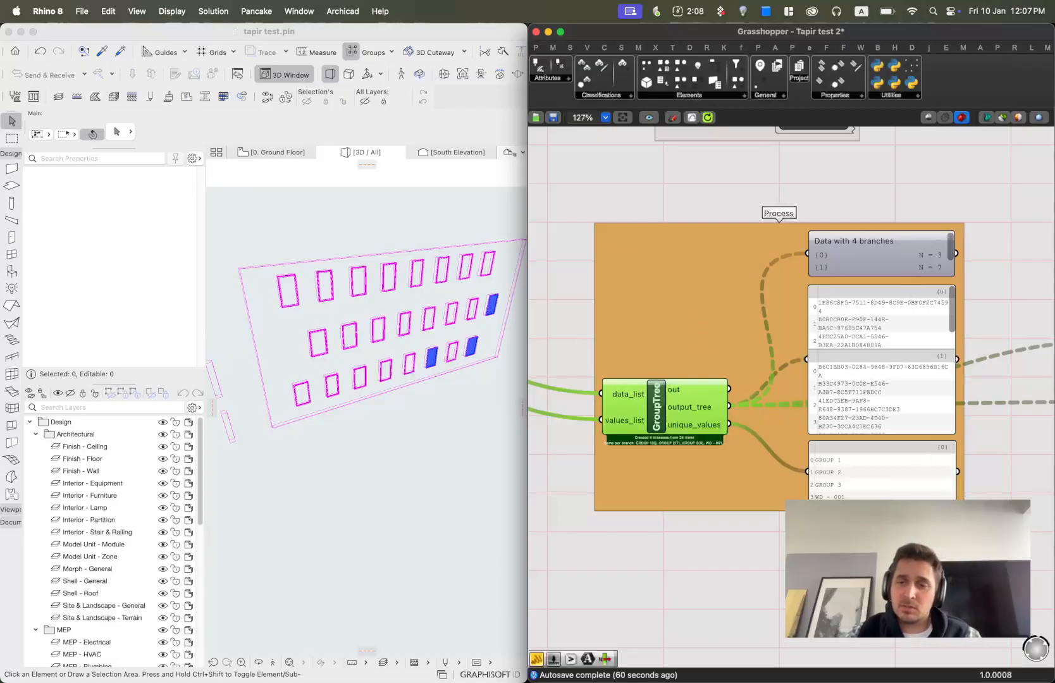
pyautogui.scroll(3, 814, 463)
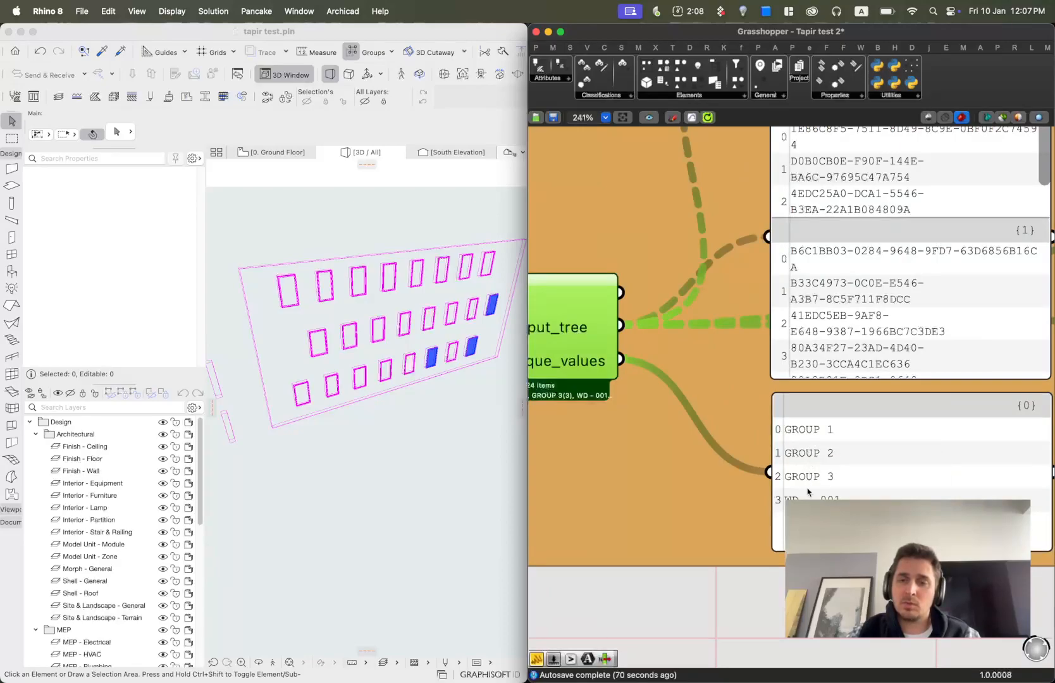
pyautogui.scroll(-3, 799, 494)
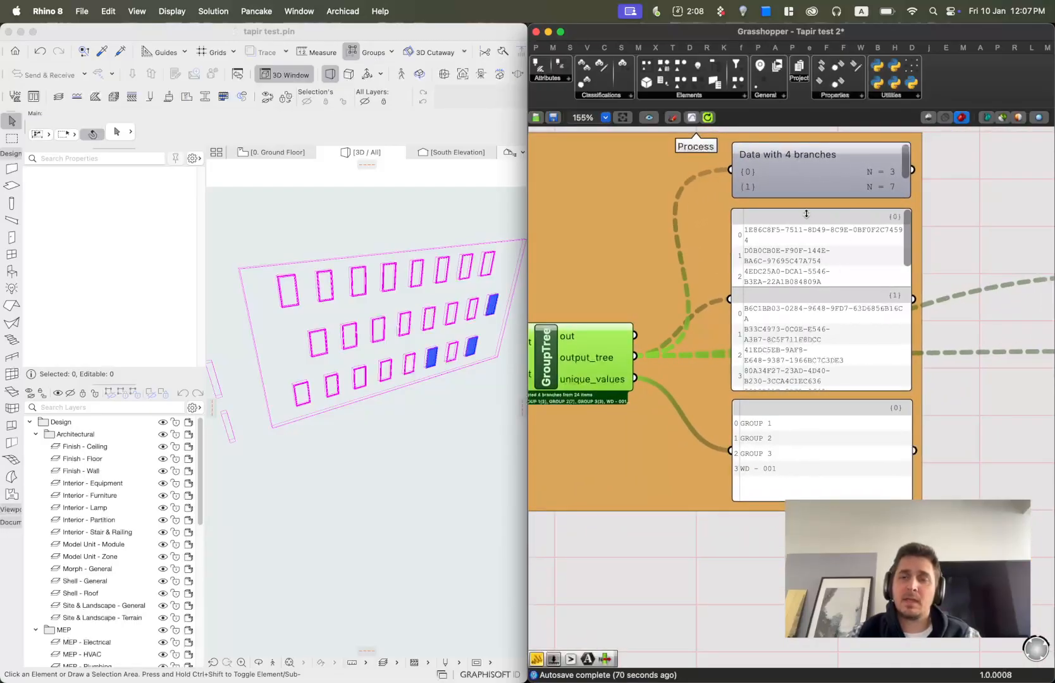
pyautogui.moveTo(904, 154); pyautogui.dragTo(907, 183)
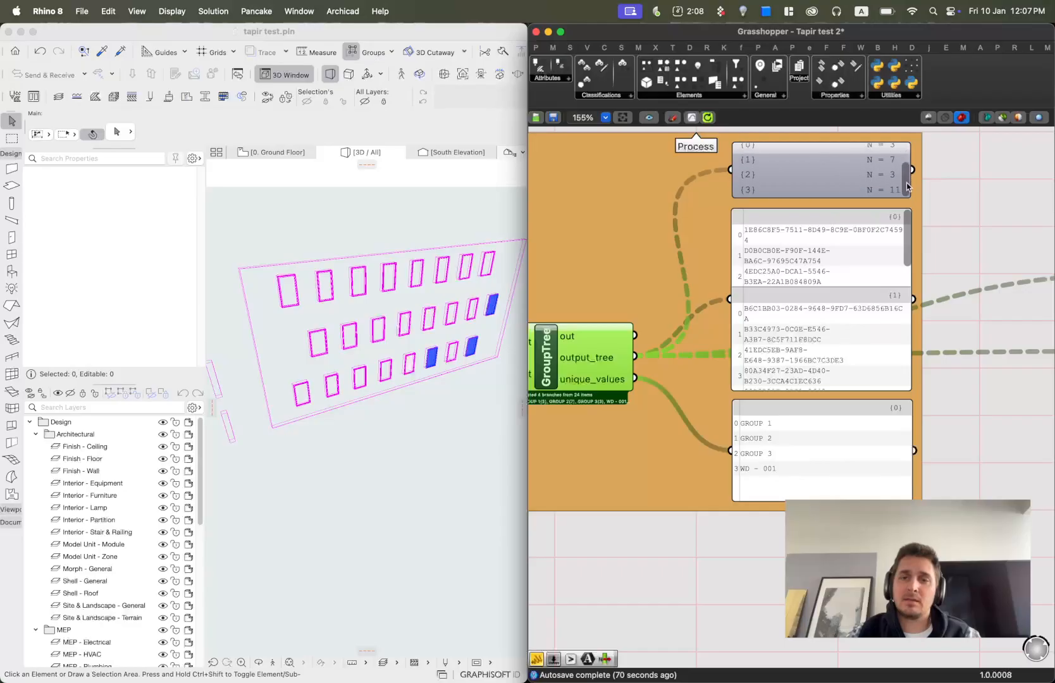
# Enlarge the data tree panel in the Process group to show all four branches.
pyautogui.moveTo(786, 158); pyautogui.dragTo(771, 373, button='right')
pyautogui.moveTo(792, 353); pyautogui.dragTo(798, 313)
pyautogui.moveTo(716, 455); pyautogui.dragTo(809, 334, button='right')
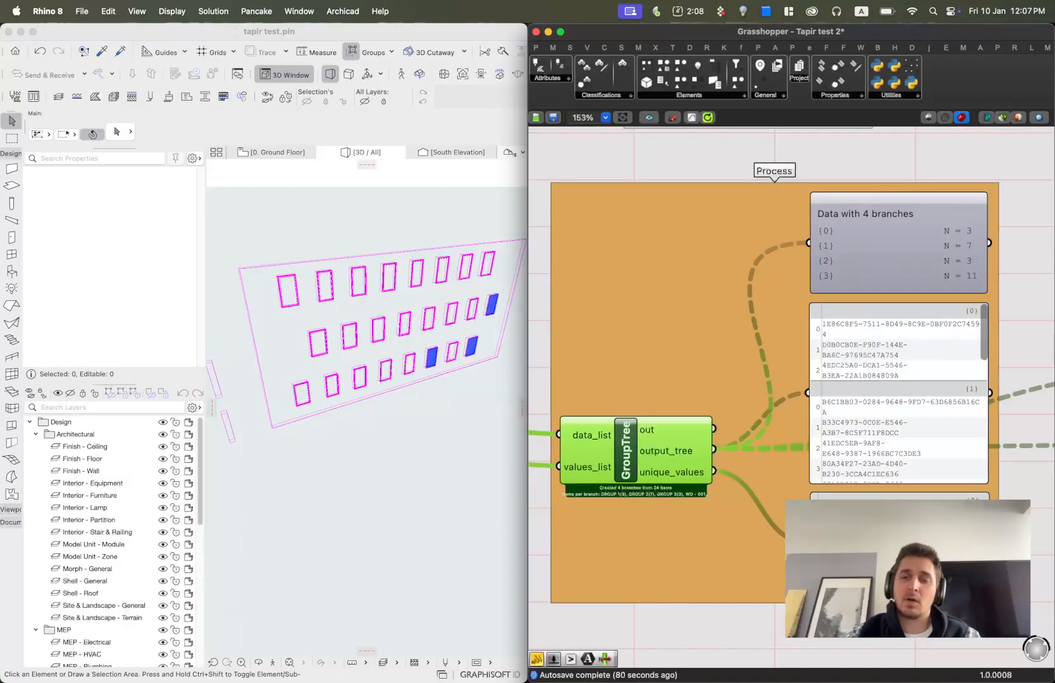
# Zoom out to view the whole Grasshopper definition.
pyautogui.scroll(-5, 746, 367)
pyautogui.scroll(3, 742, 364)
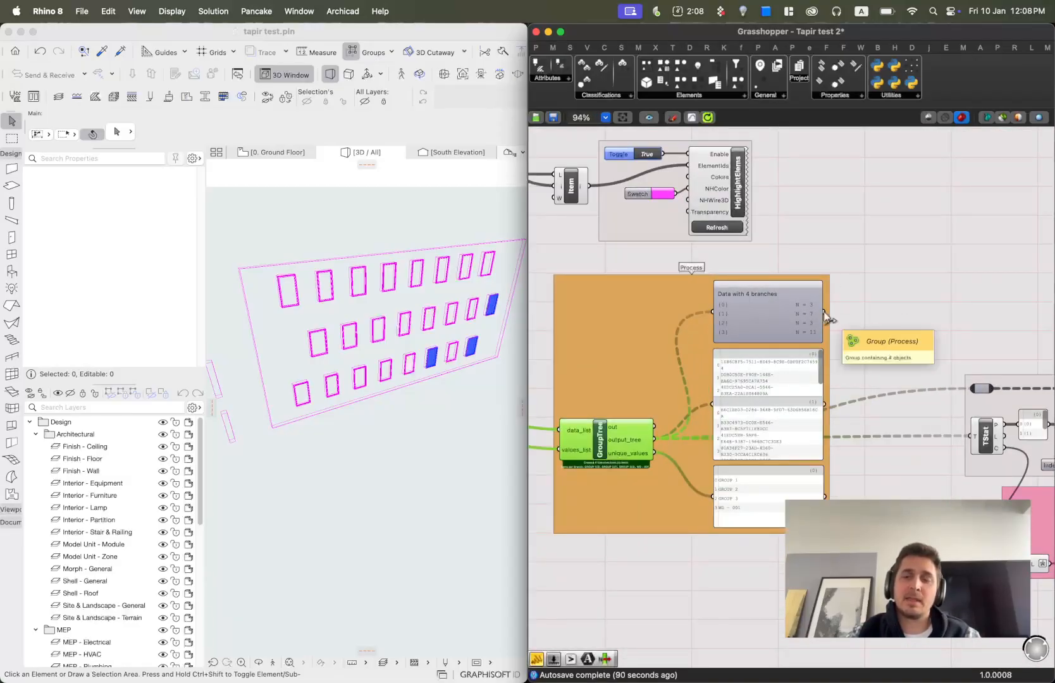
pyautogui.scroll(3, 728, 304)
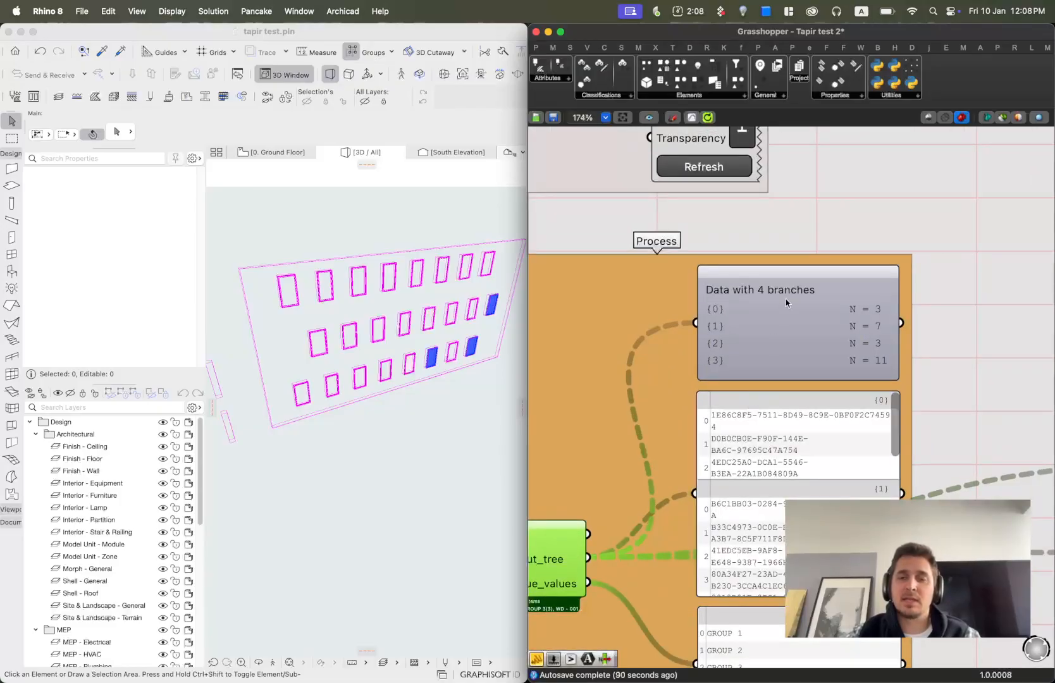
pyautogui.scroll(-5, 785, 304)
pyautogui.scroll(-4, 785, 310)
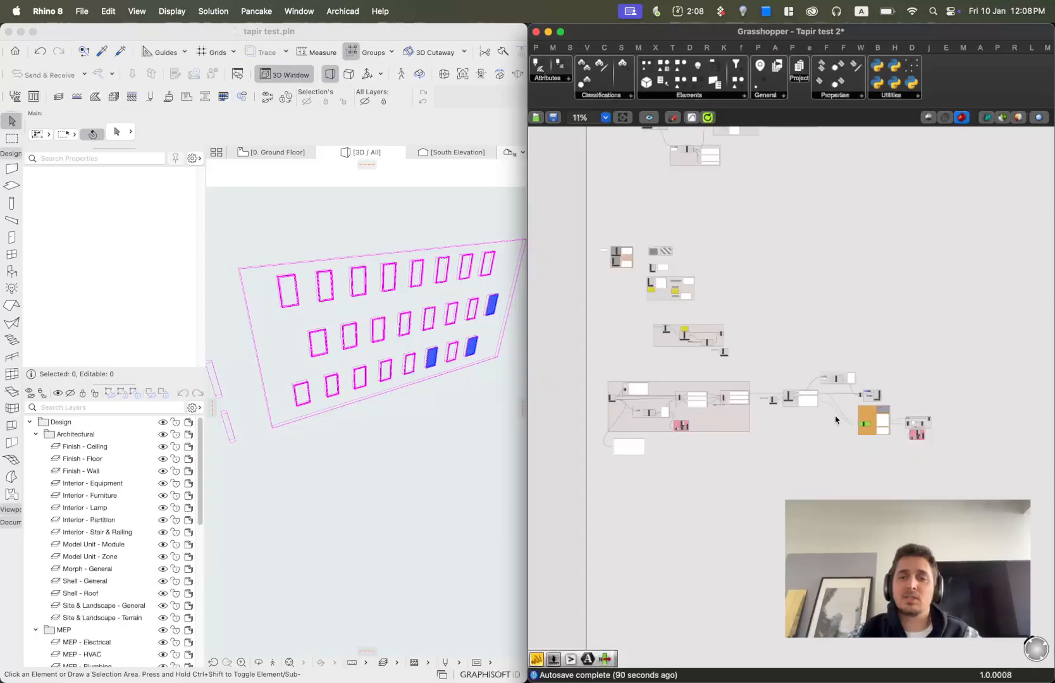
pyautogui.scroll(-1, 794, 396)
pyautogui.moveTo(772, 375); pyautogui.dragTo(747, 372, button='right')
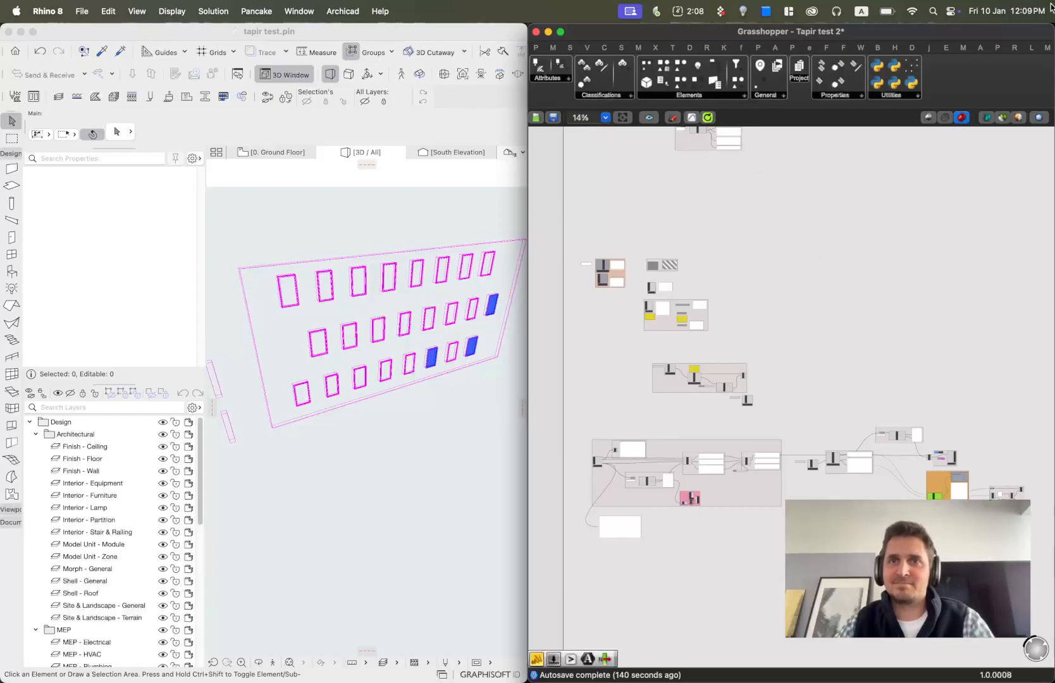
pyautogui.moveTo(1051, 8)
pyautogui.click(649, 329)
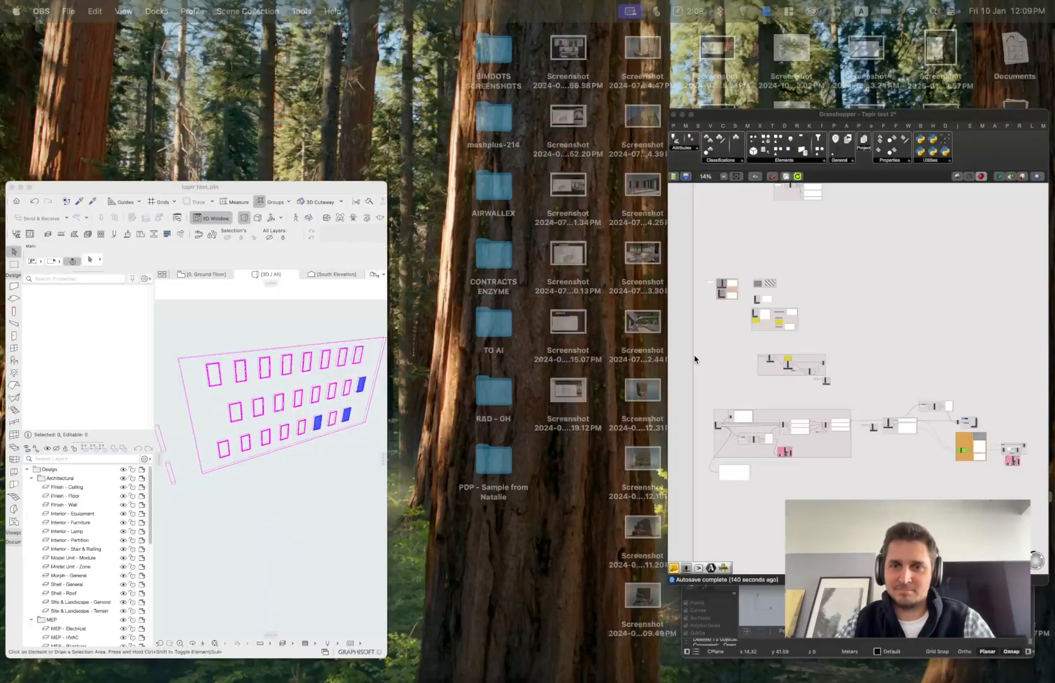